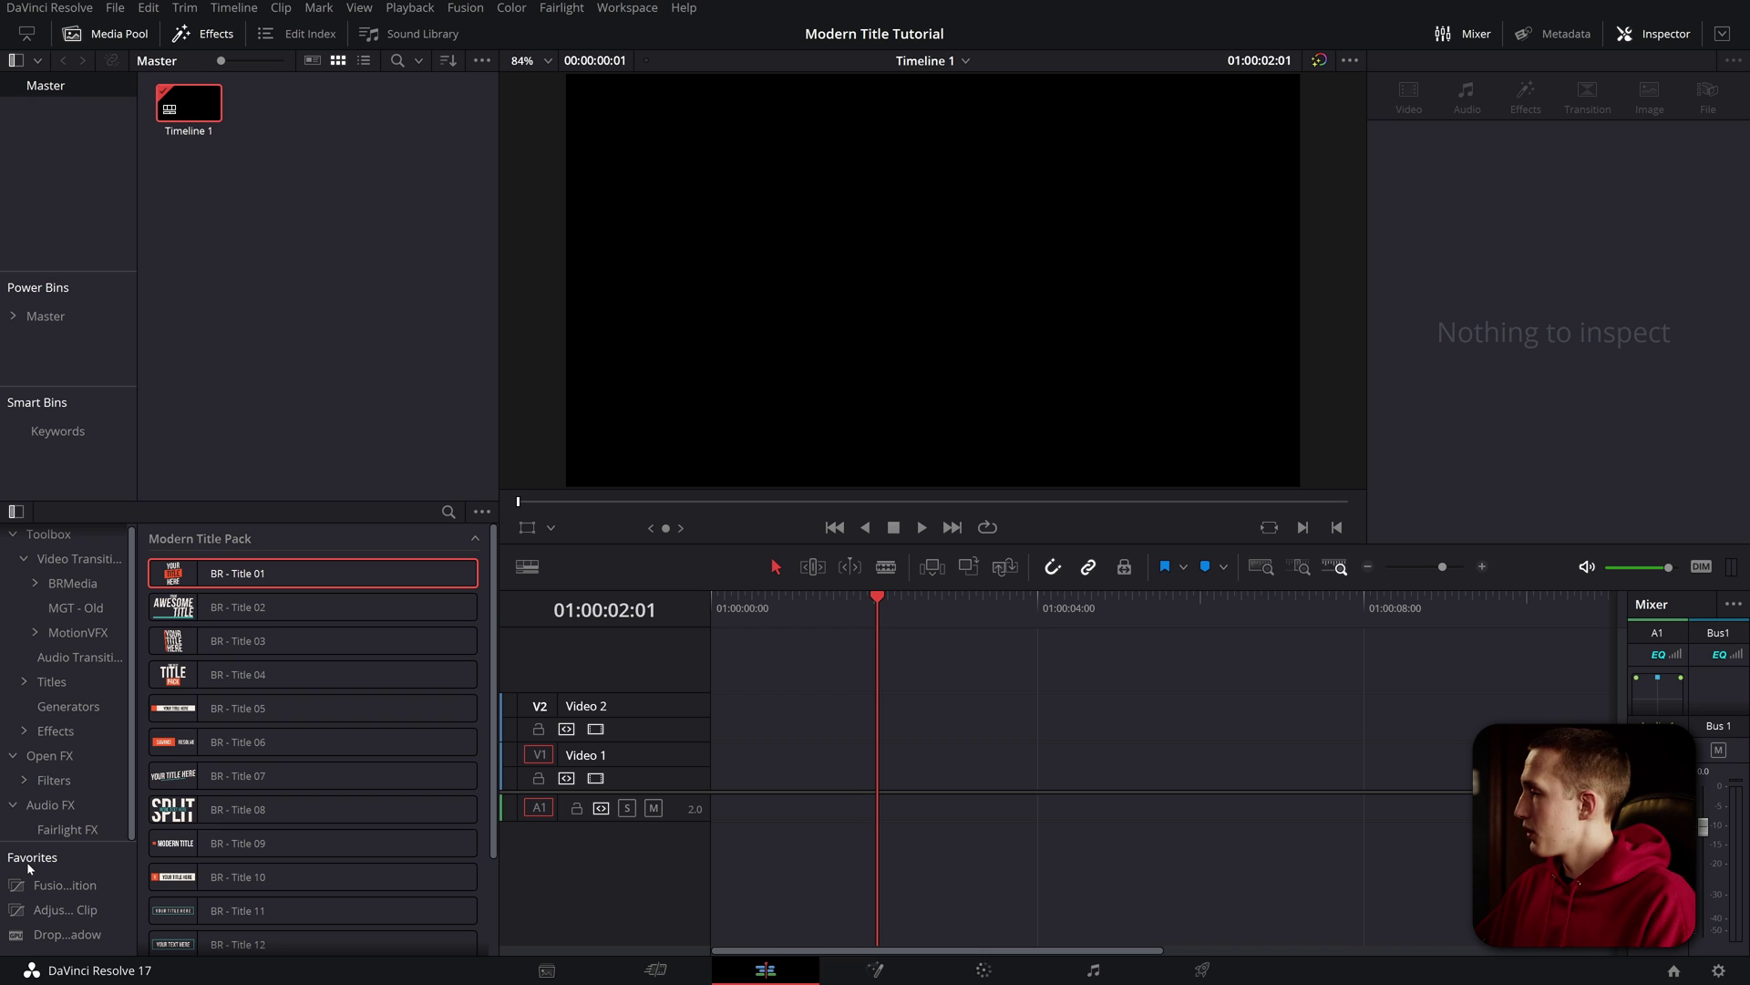
- Drop a Fusion Composition onto V1 and add a Text+ node wired to MediaOut1
{"action": "left_click", "coordinate": [73, 730]}
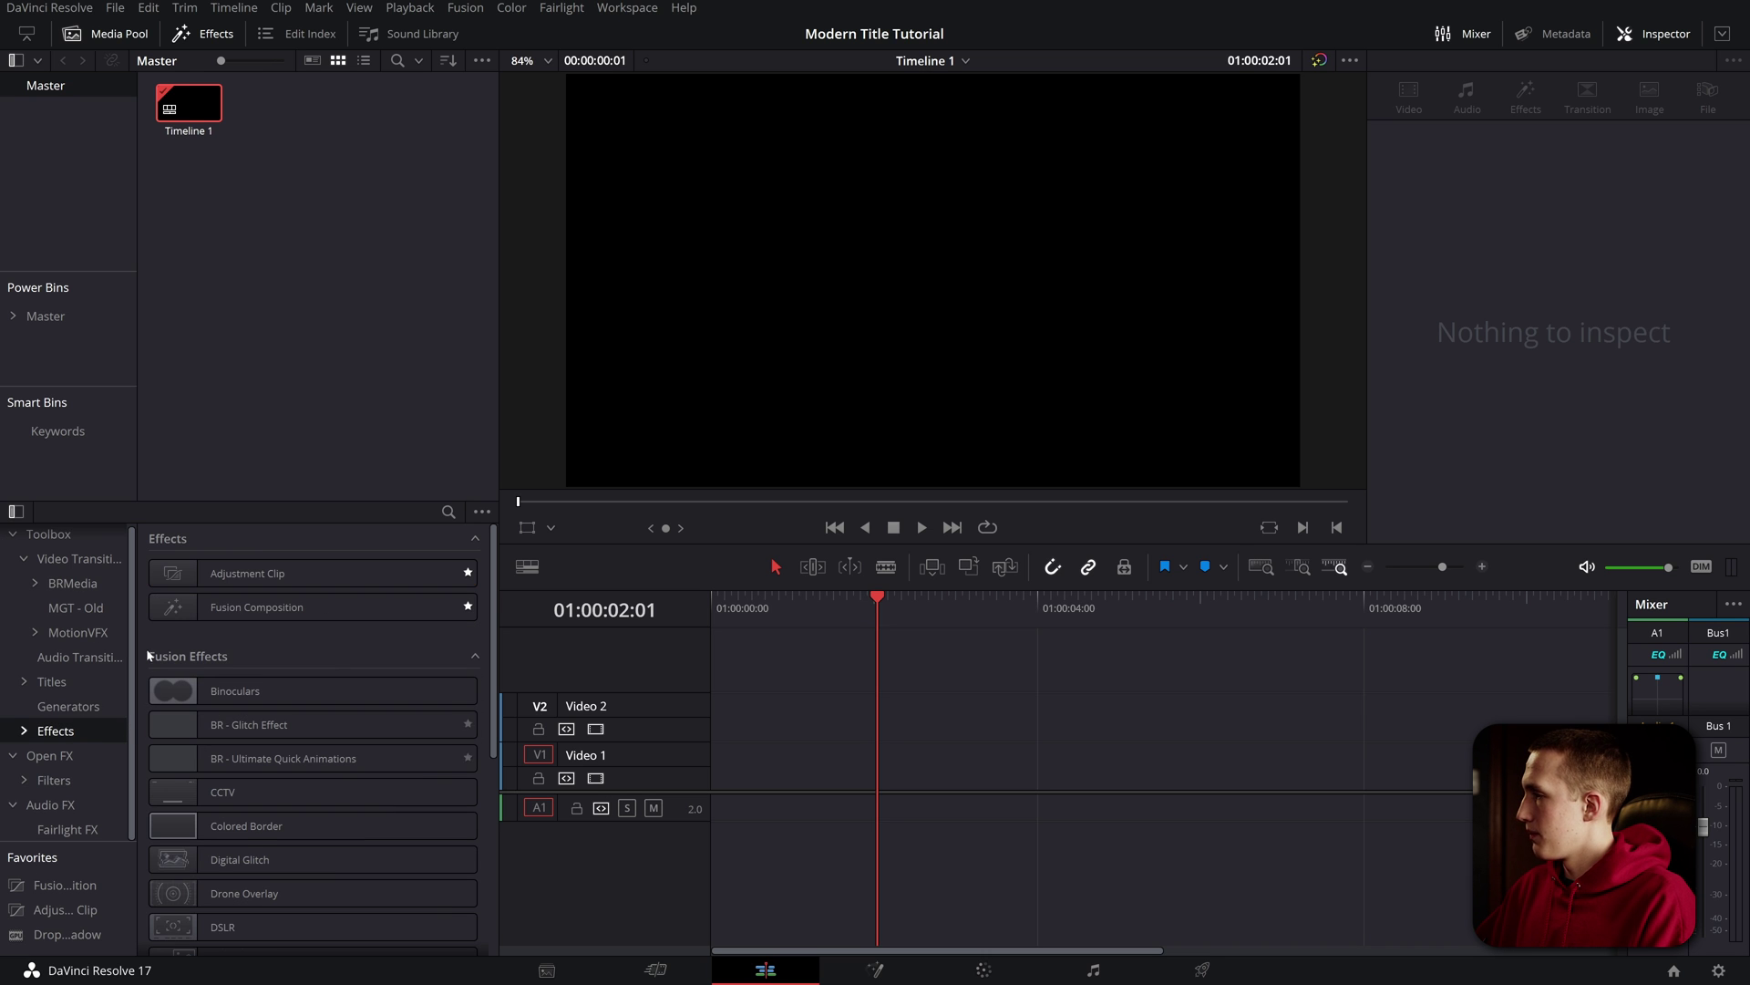
{"action": "left_click_drag", "start_coordinate": [274, 613], "coordinate": [702, 775]}
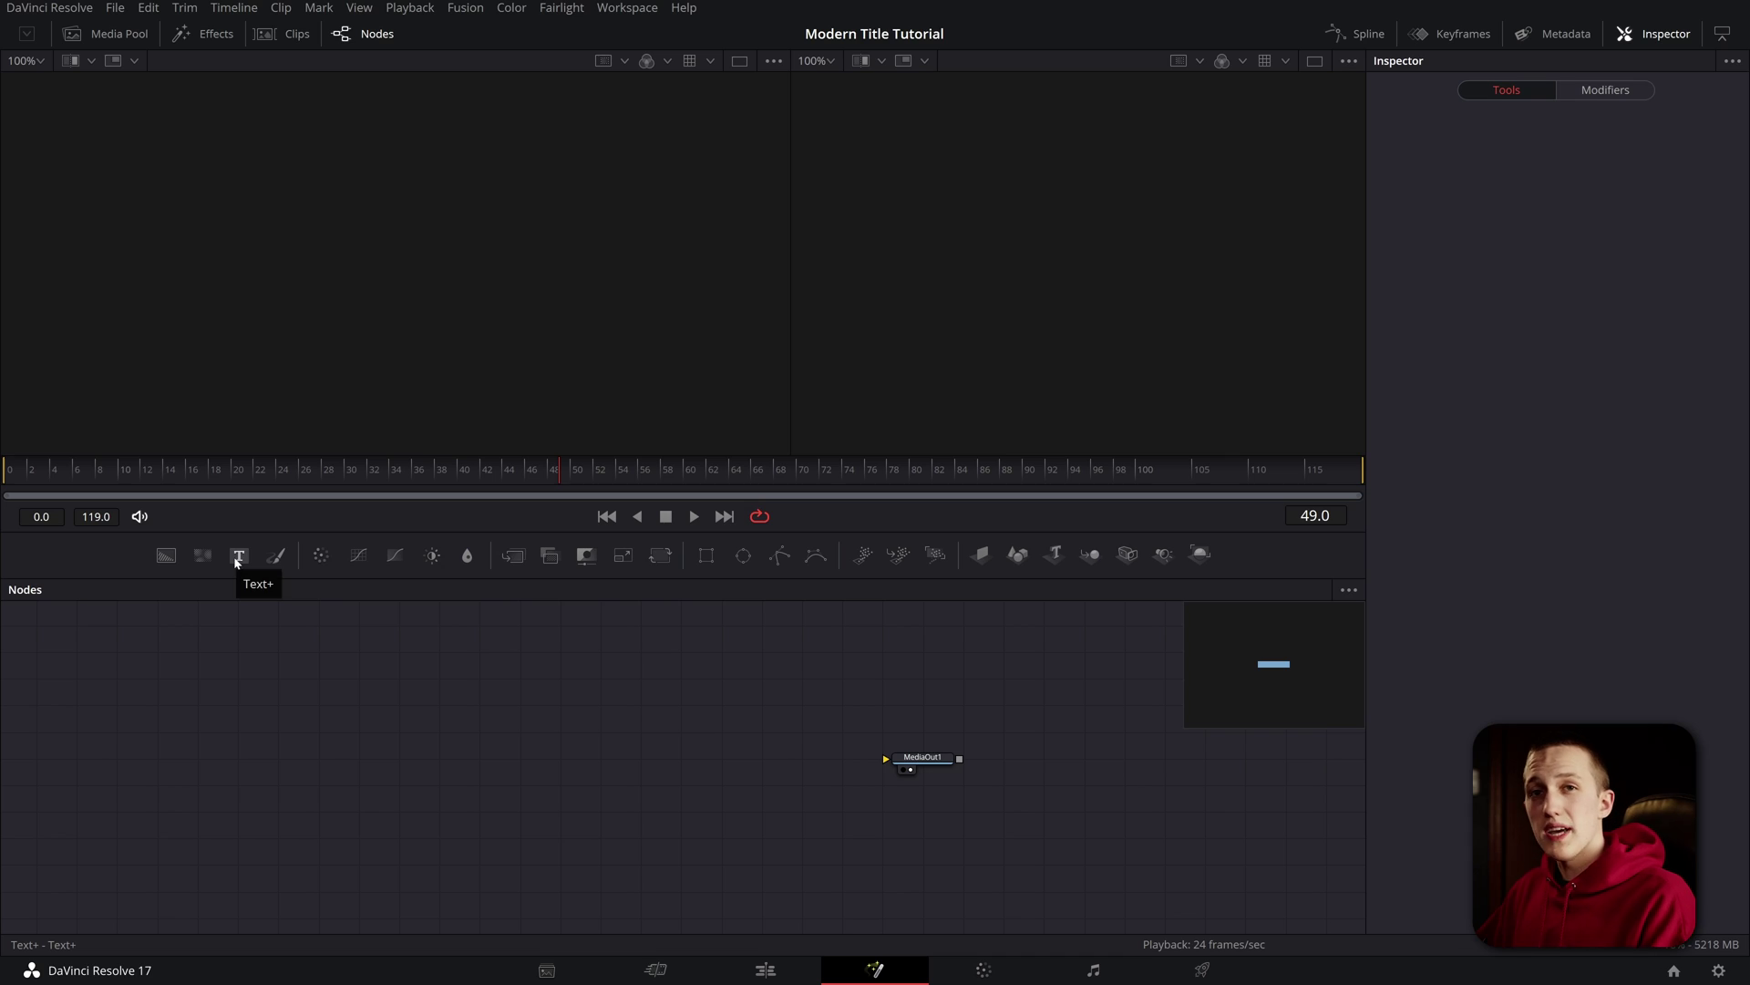
{"action": "left_click_drag", "start_coordinate": [235, 563], "coordinate": [915, 760]}
- Make Text1 read TEXT in the Extrabold style at size 0.1228
{"action": "left_click", "coordinate": [1388, 275]}
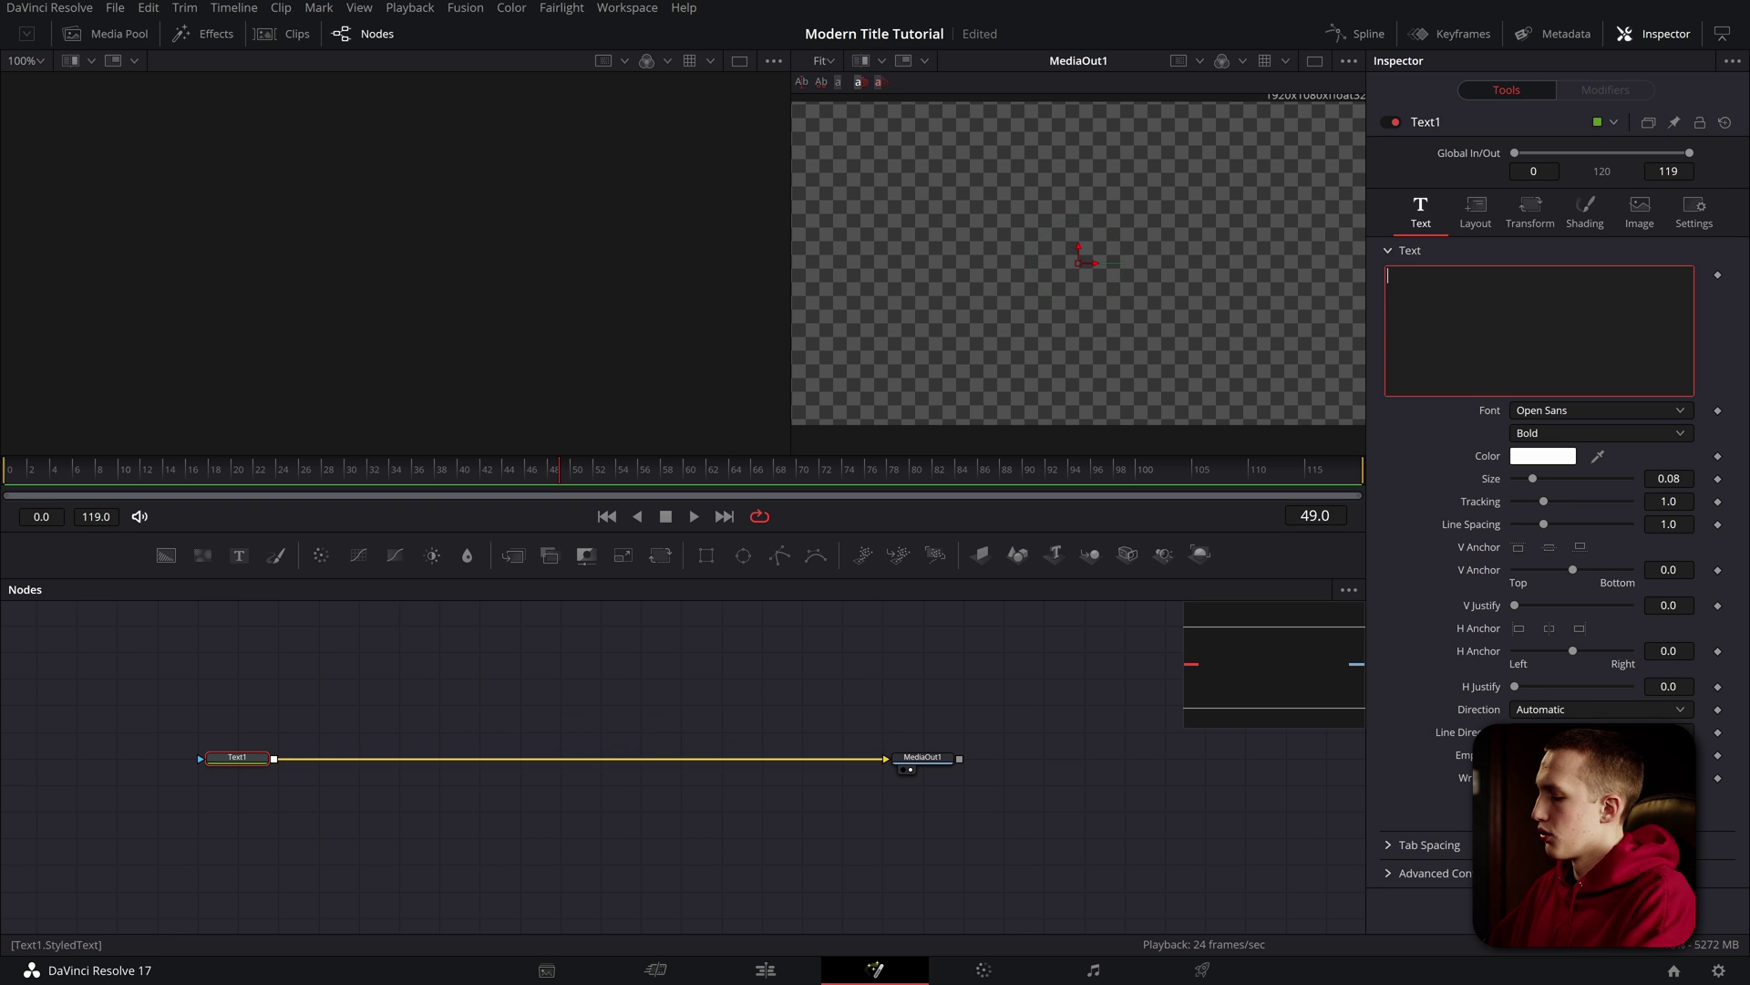
{"action": "type", "text": "TEXT"}
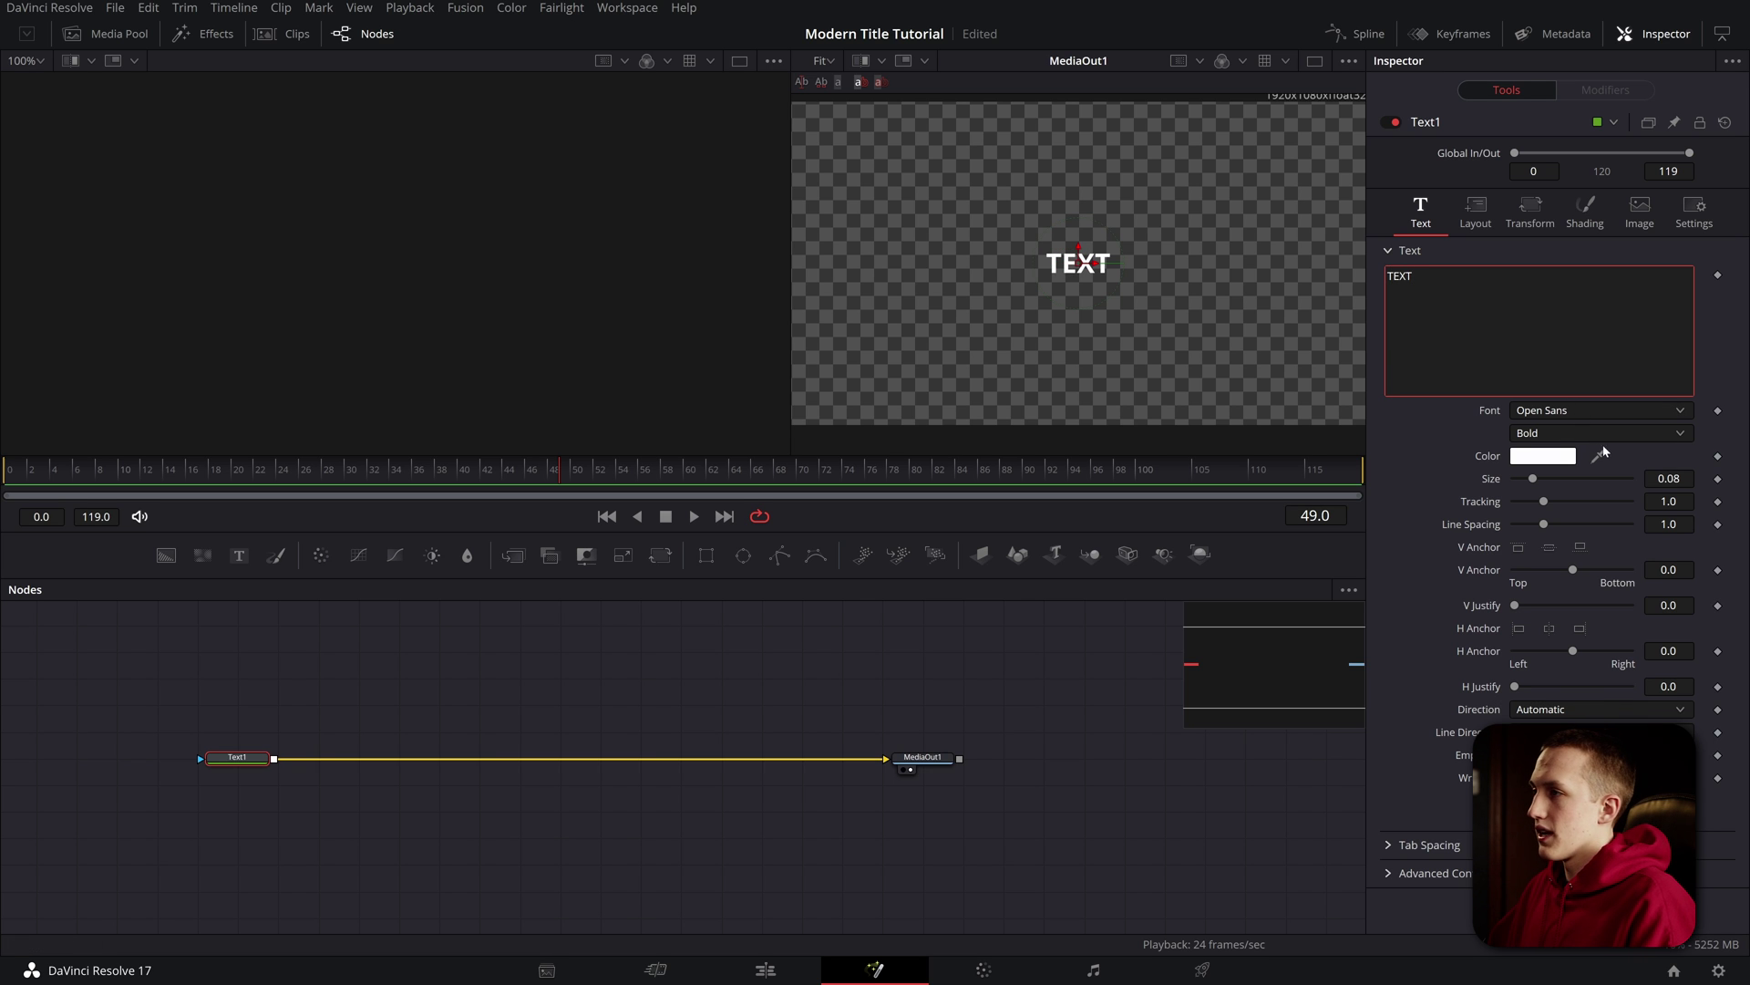
{"action": "left_click", "coordinate": [1563, 434]}
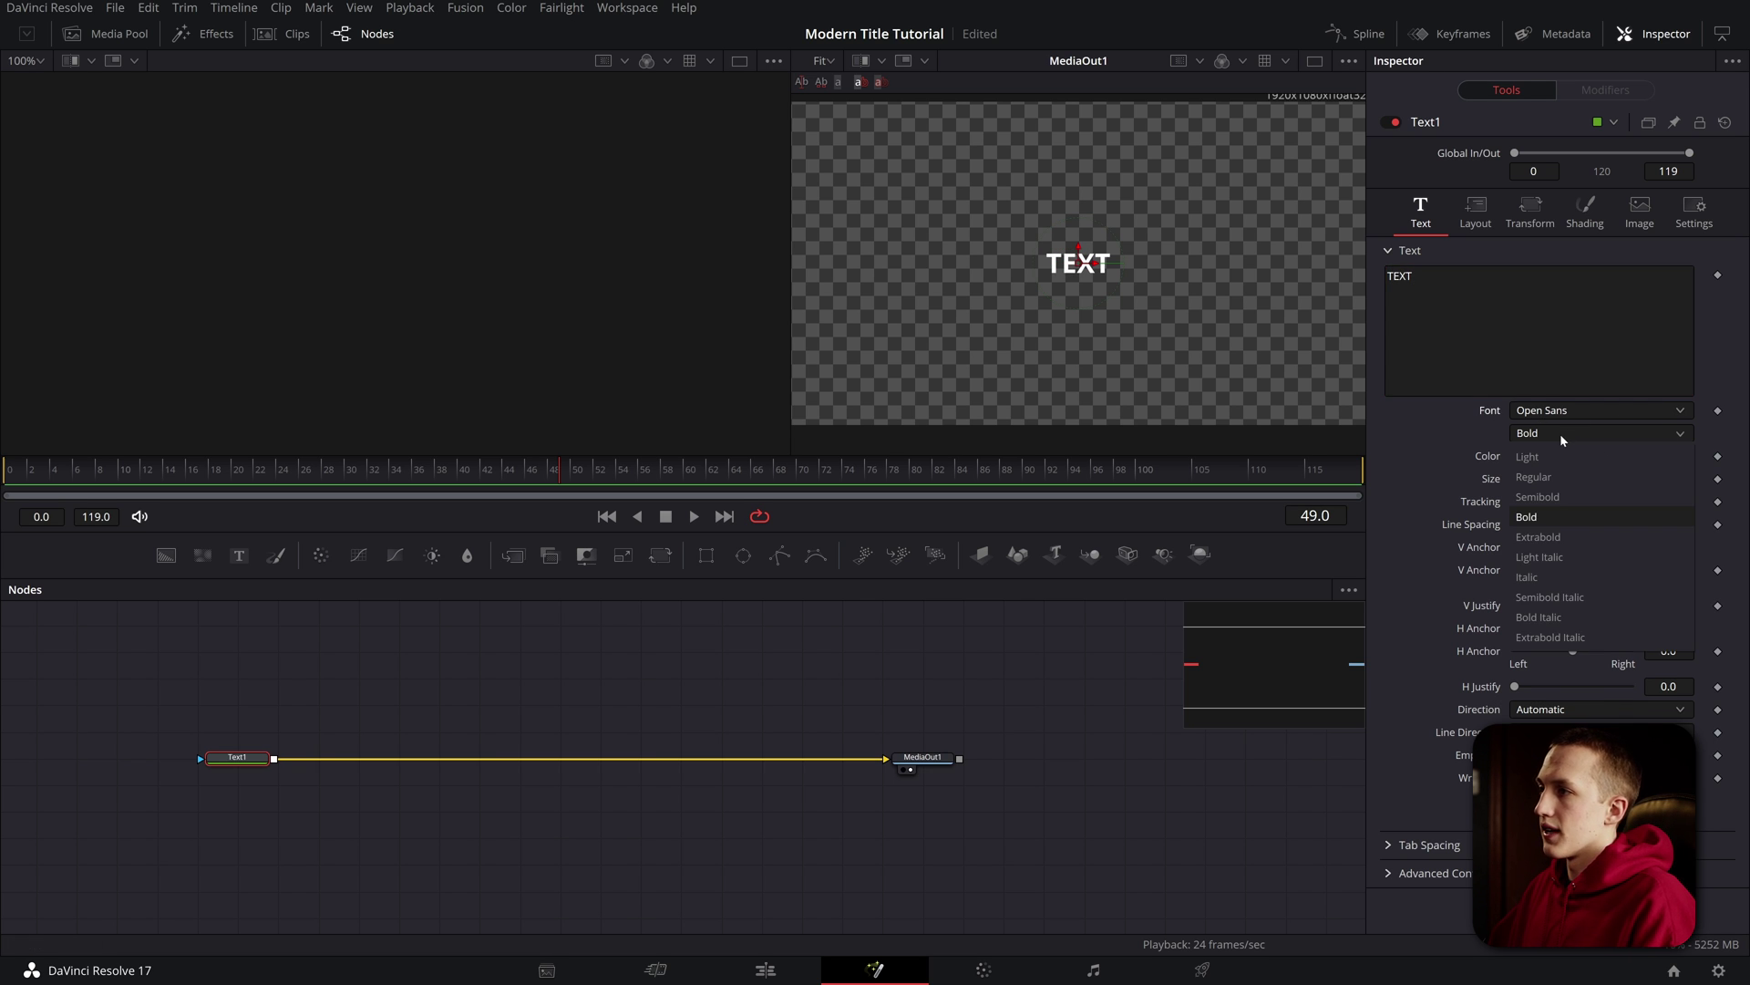
{"action": "left_click", "coordinate": [1550, 556]}
{"action": "left_click_drag", "start_coordinate": [1533, 478], "coordinate": [1542, 478]}
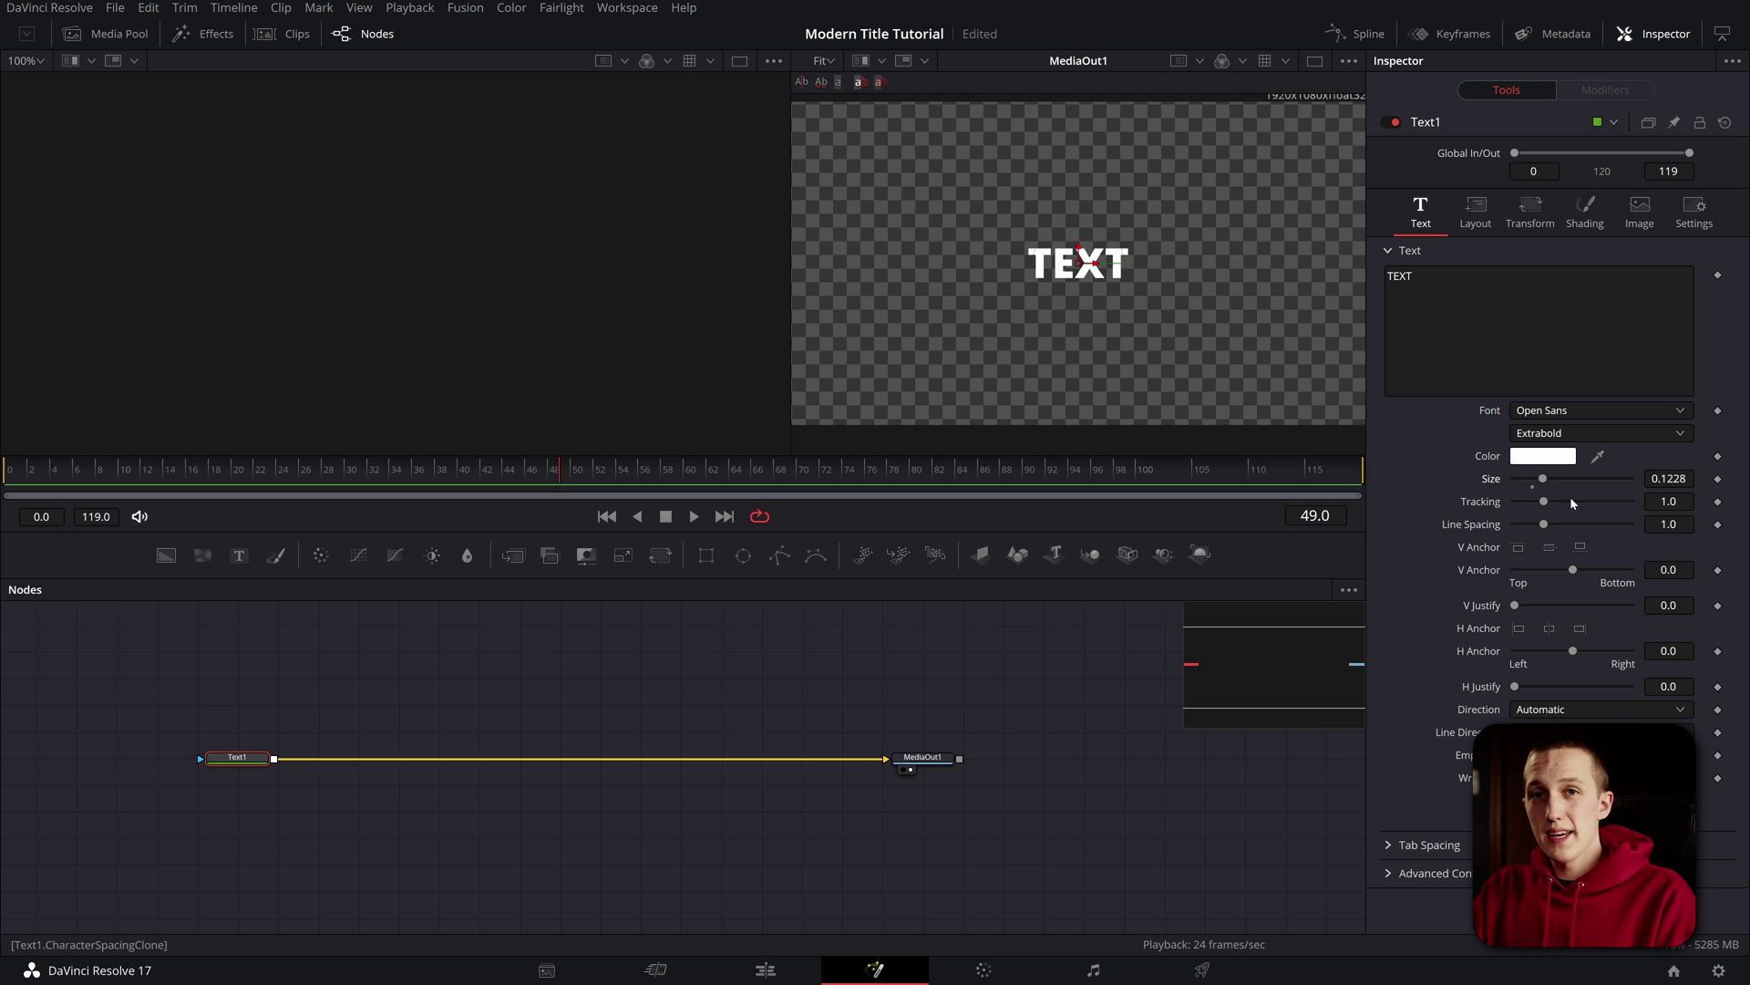
- Set Text1's transform mode to Lines with a Z rotation of 6.0
{"action": "left_click", "coordinate": [1525, 227]}
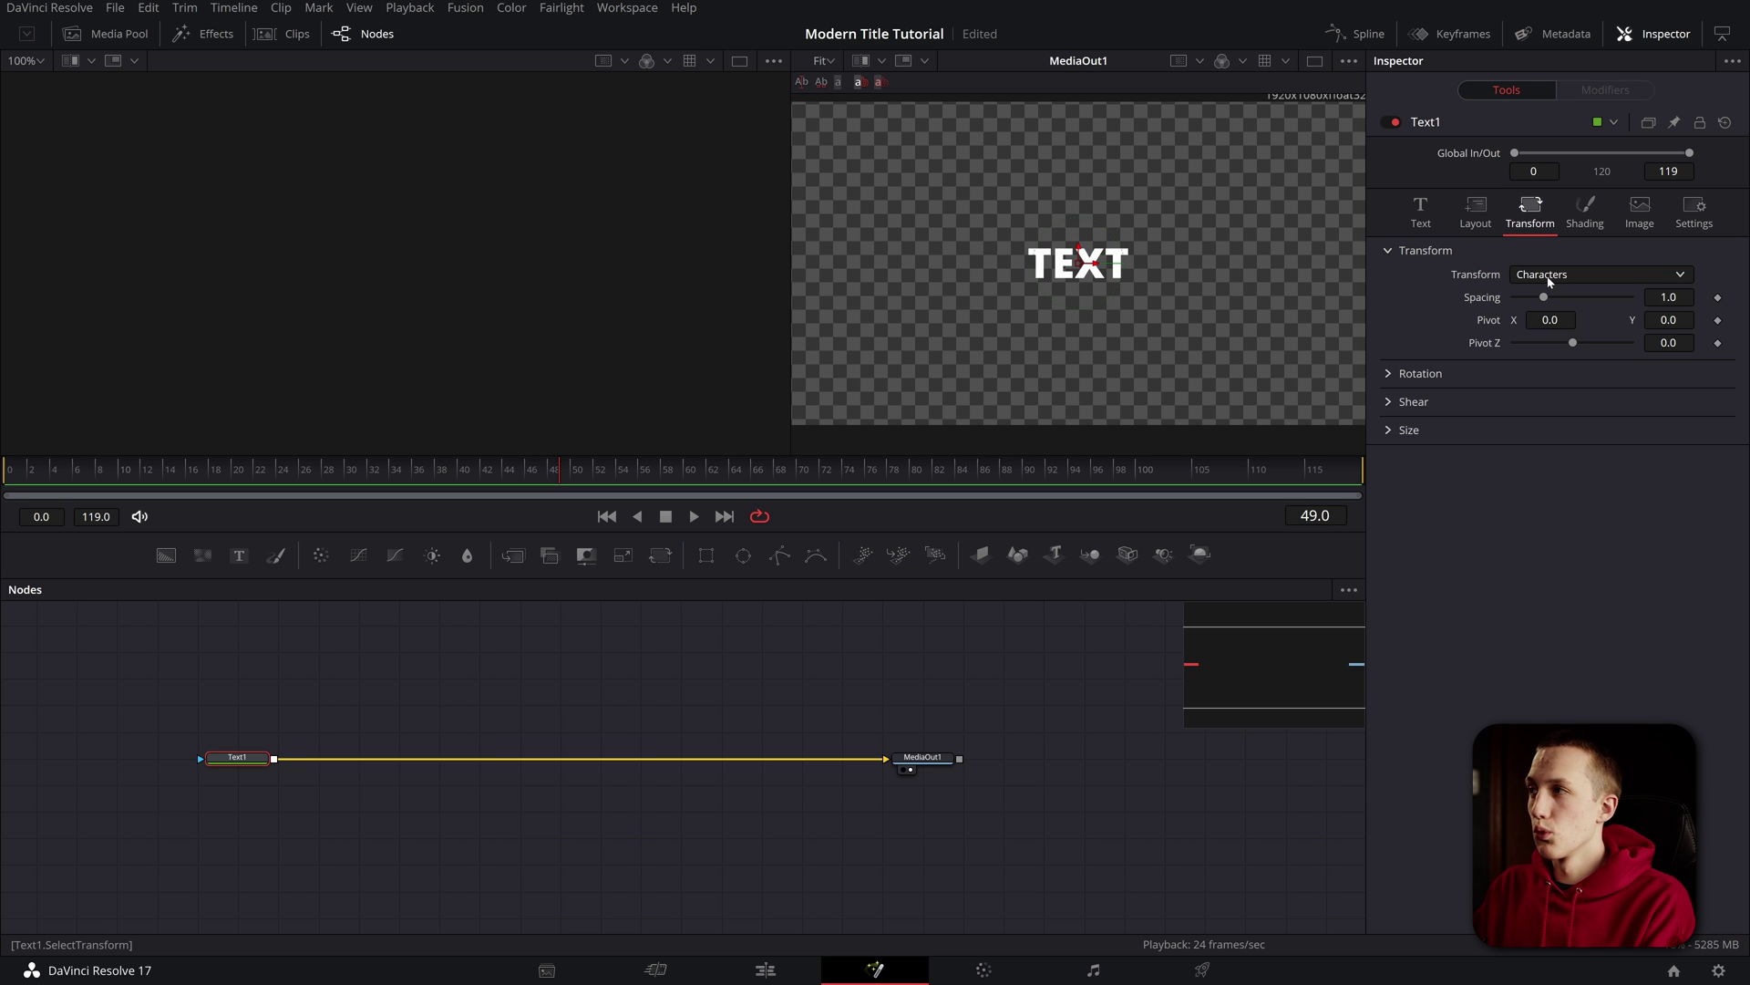
{"action": "left_click", "coordinate": [1395, 374]}
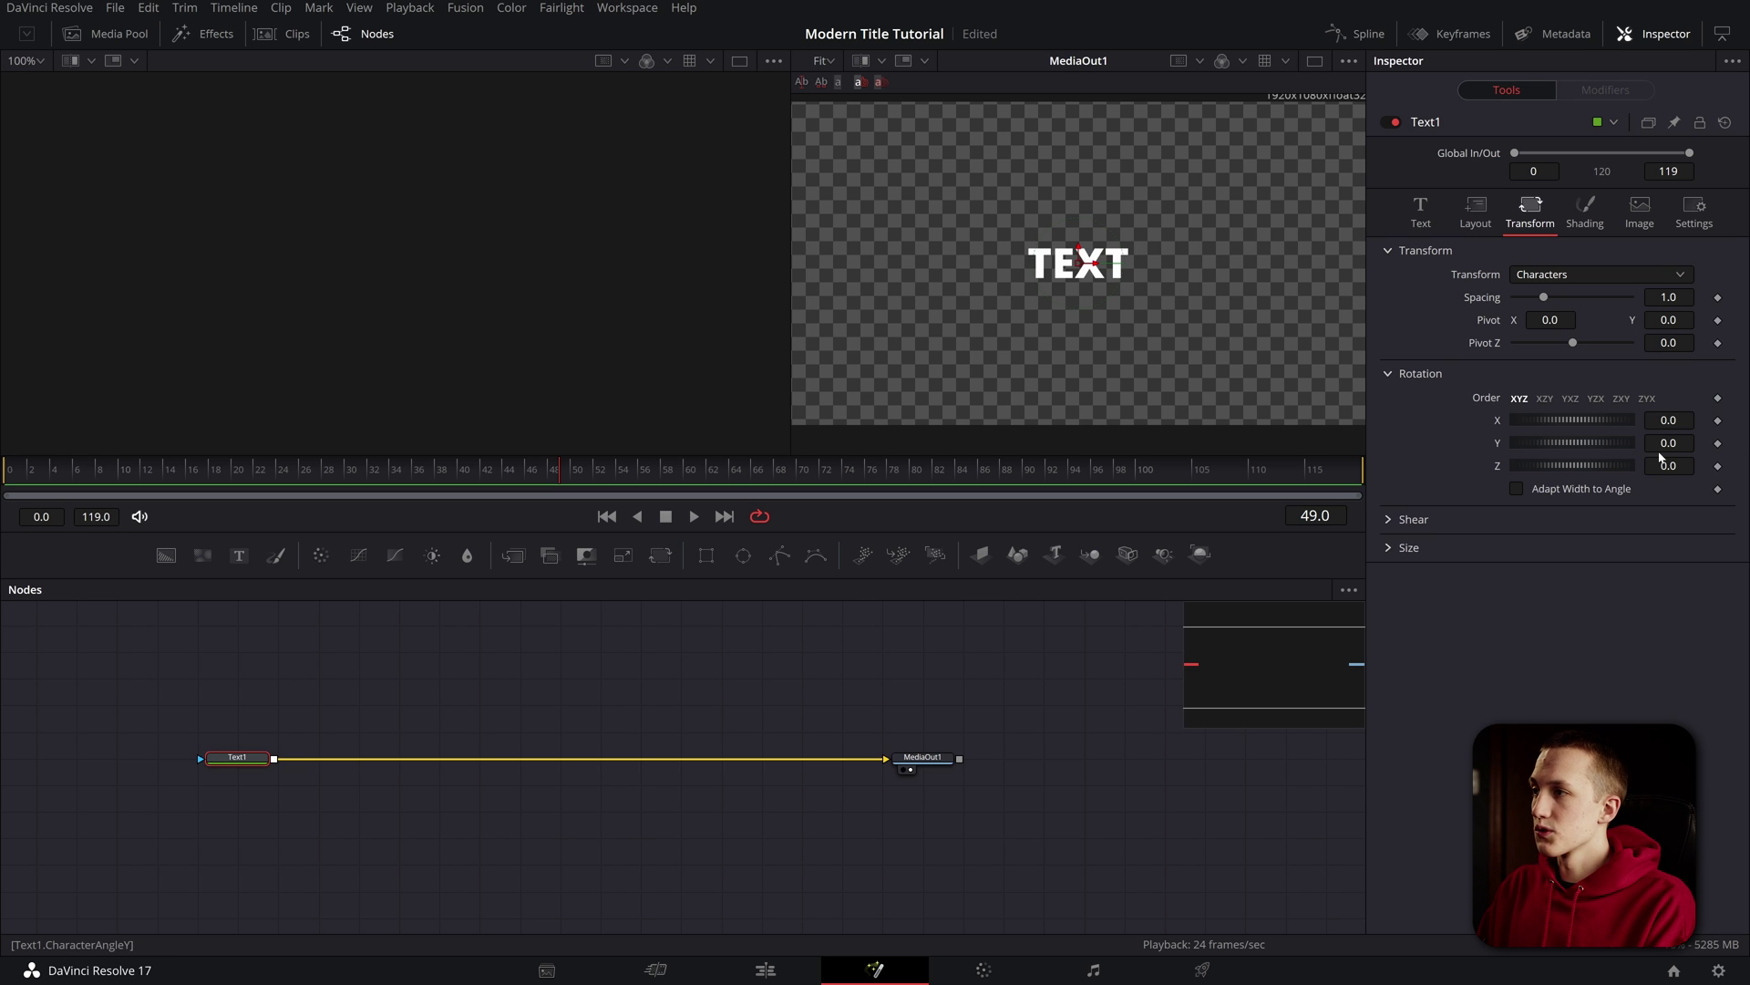
{"action": "mouse_move", "coordinate": [1573, 465]}
{"action": "left_mouse_down"}
{"action": "mouse_move", "coordinate": [1522, 465]}
{"action": "mouse_move", "coordinate": [1561, 465]}
{"action": "left_mouse_up"}
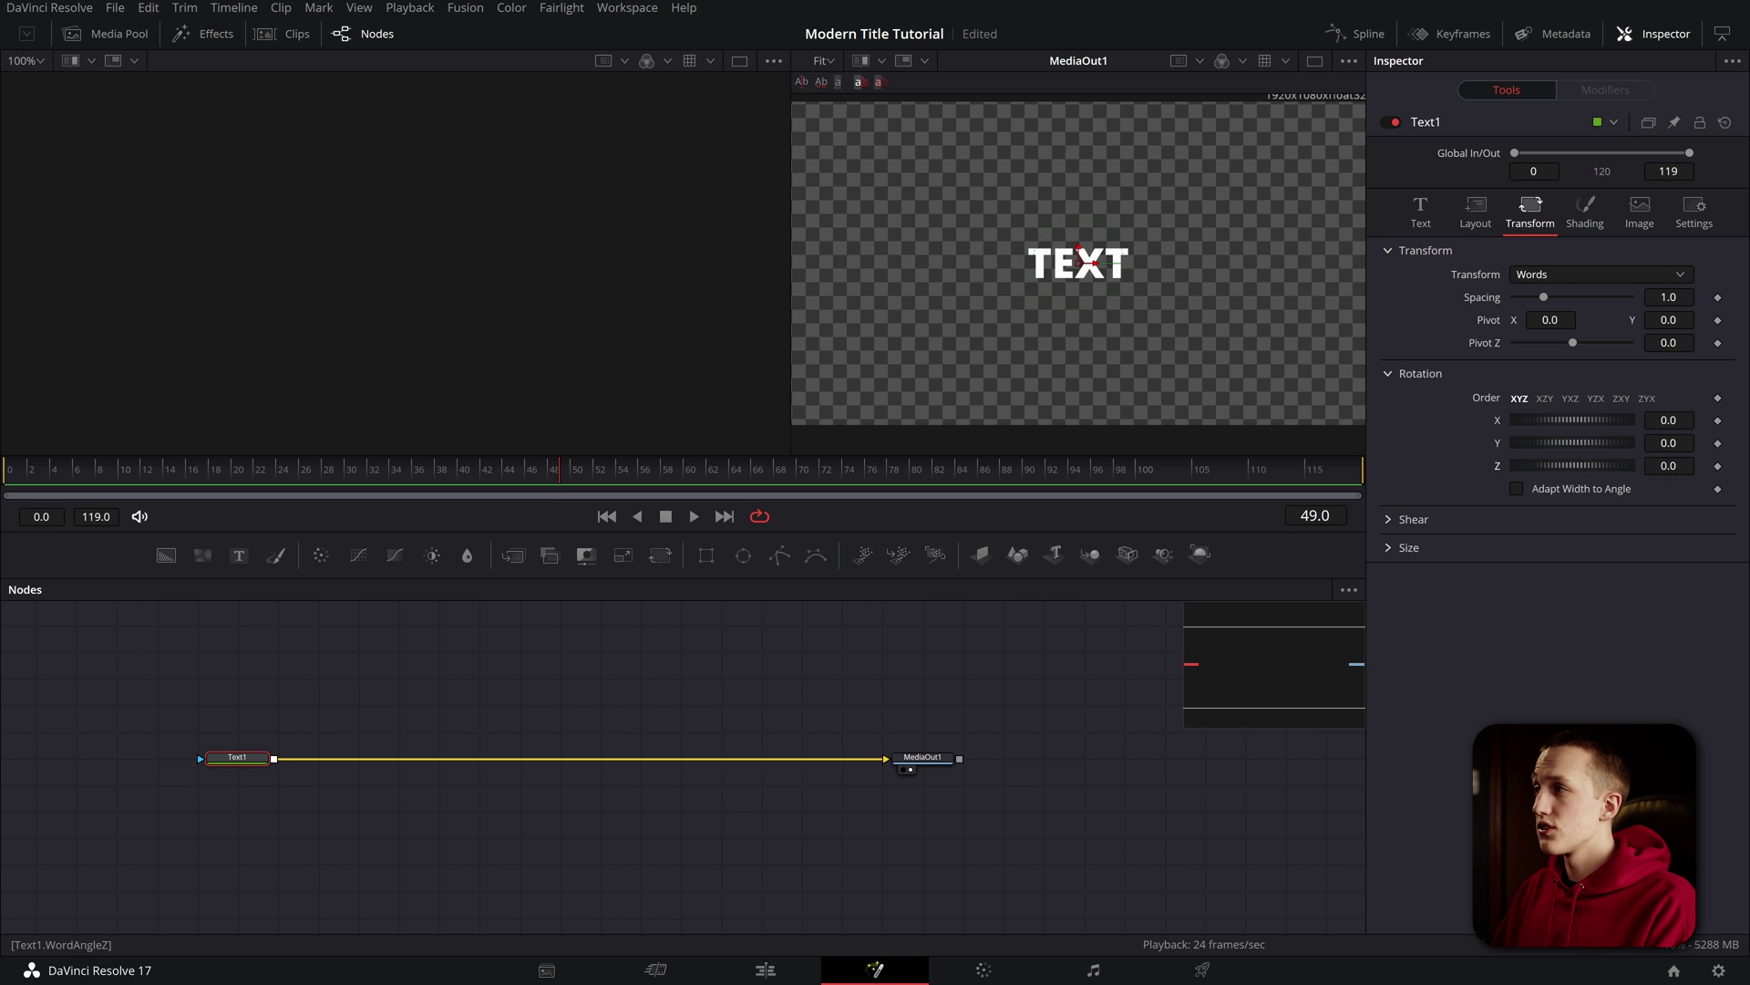
{"action": "mouse_move", "coordinate": [1572, 465]}
{"action": "left_mouse_down"}
{"action": "mouse_move", "coordinate": [1555, 465]}
{"action": "mouse_move", "coordinate": [1590, 465]}
{"action": "left_mouse_up"}
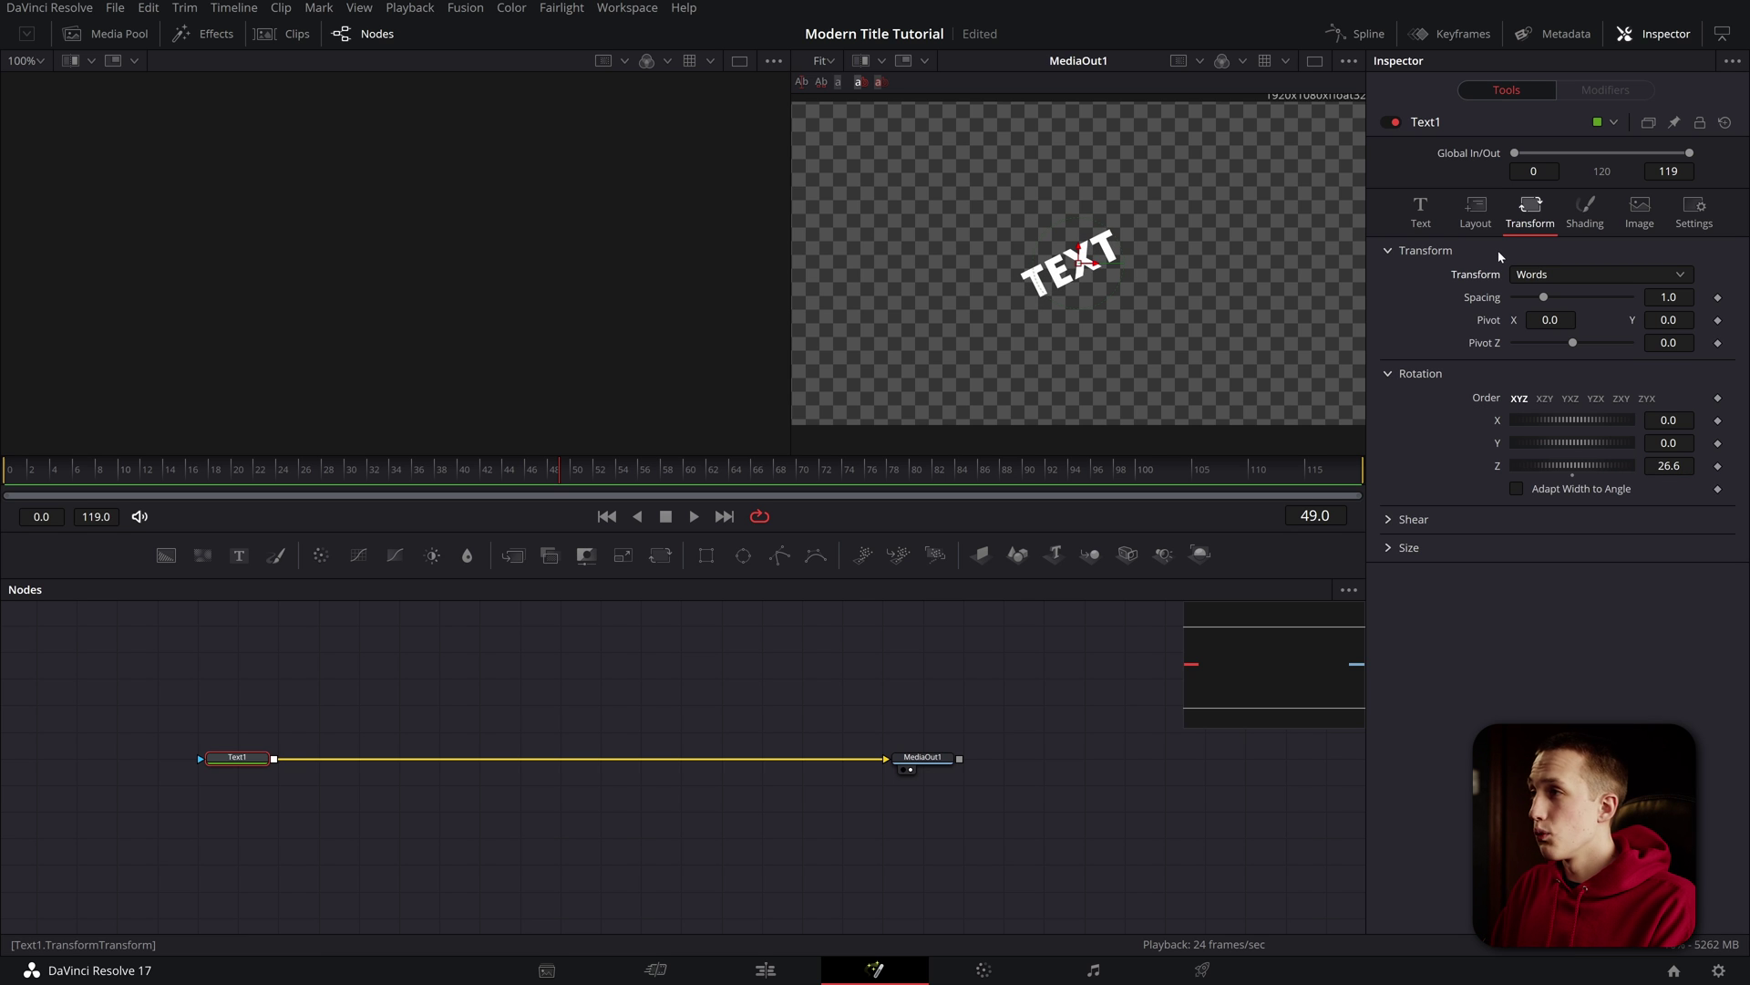
{"action": "left_click", "coordinate": [1541, 275]}
{"action": "left_click", "coordinate": [1533, 331]}
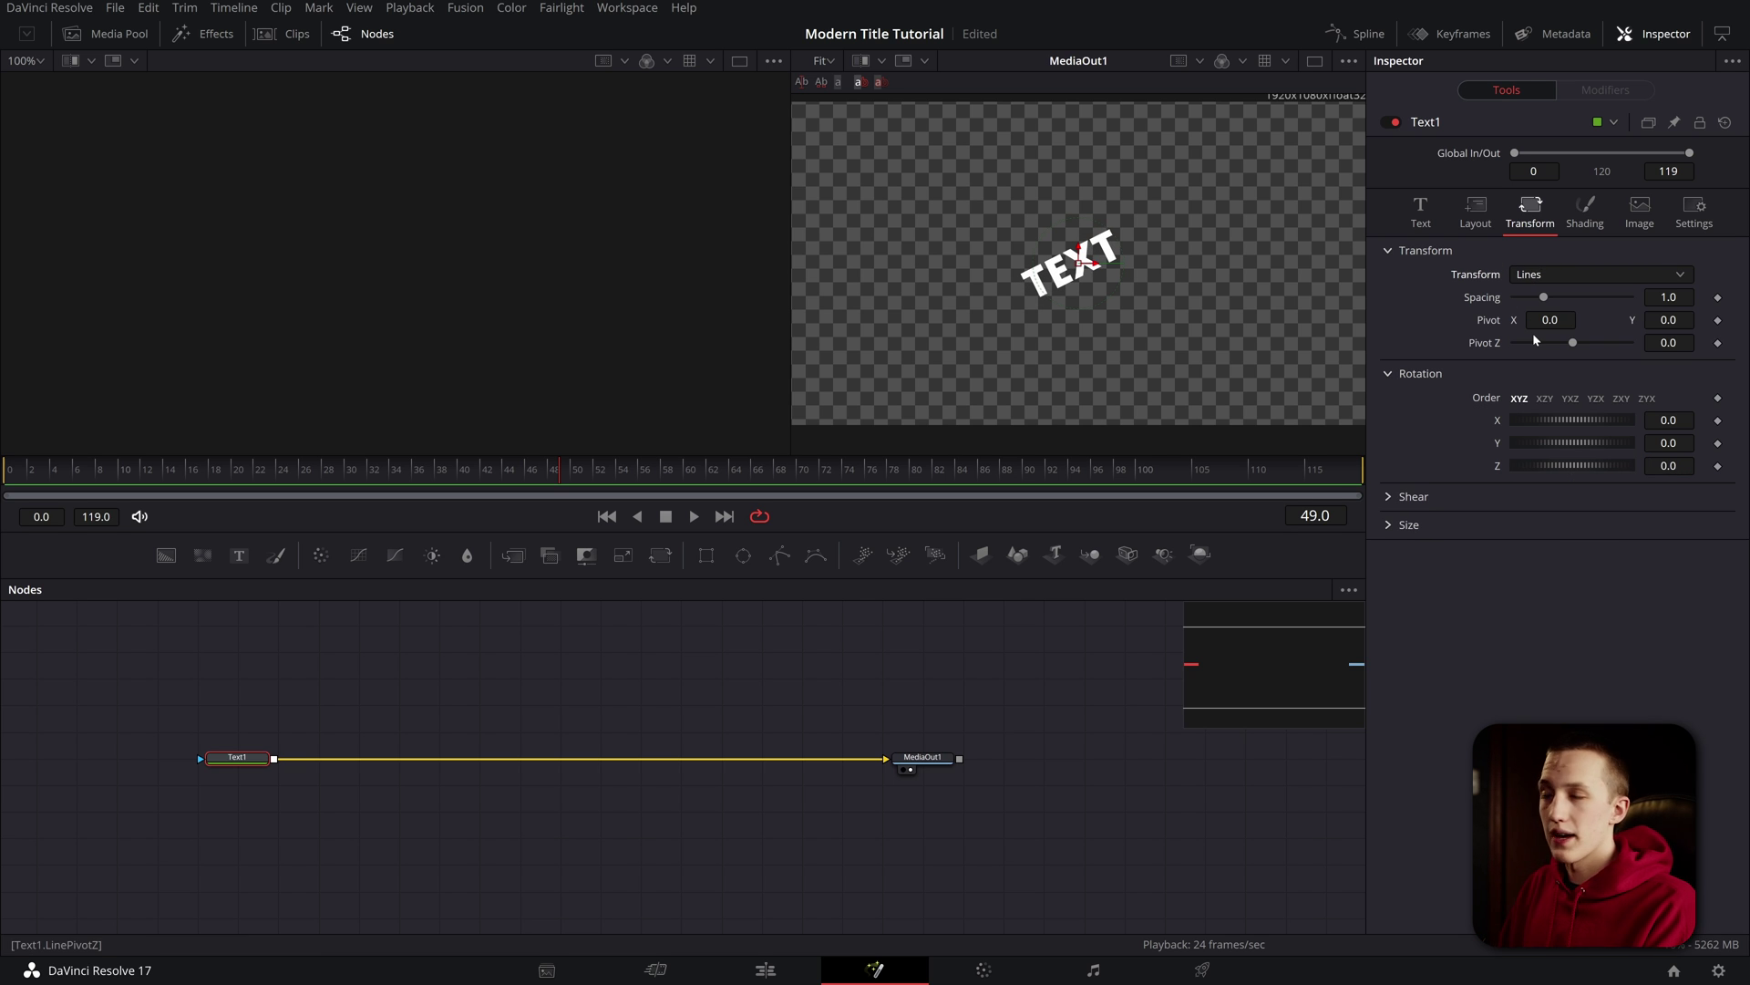
{"action": "left_click_drag", "start_coordinate": [1573, 465], "coordinate": [1582, 465]}
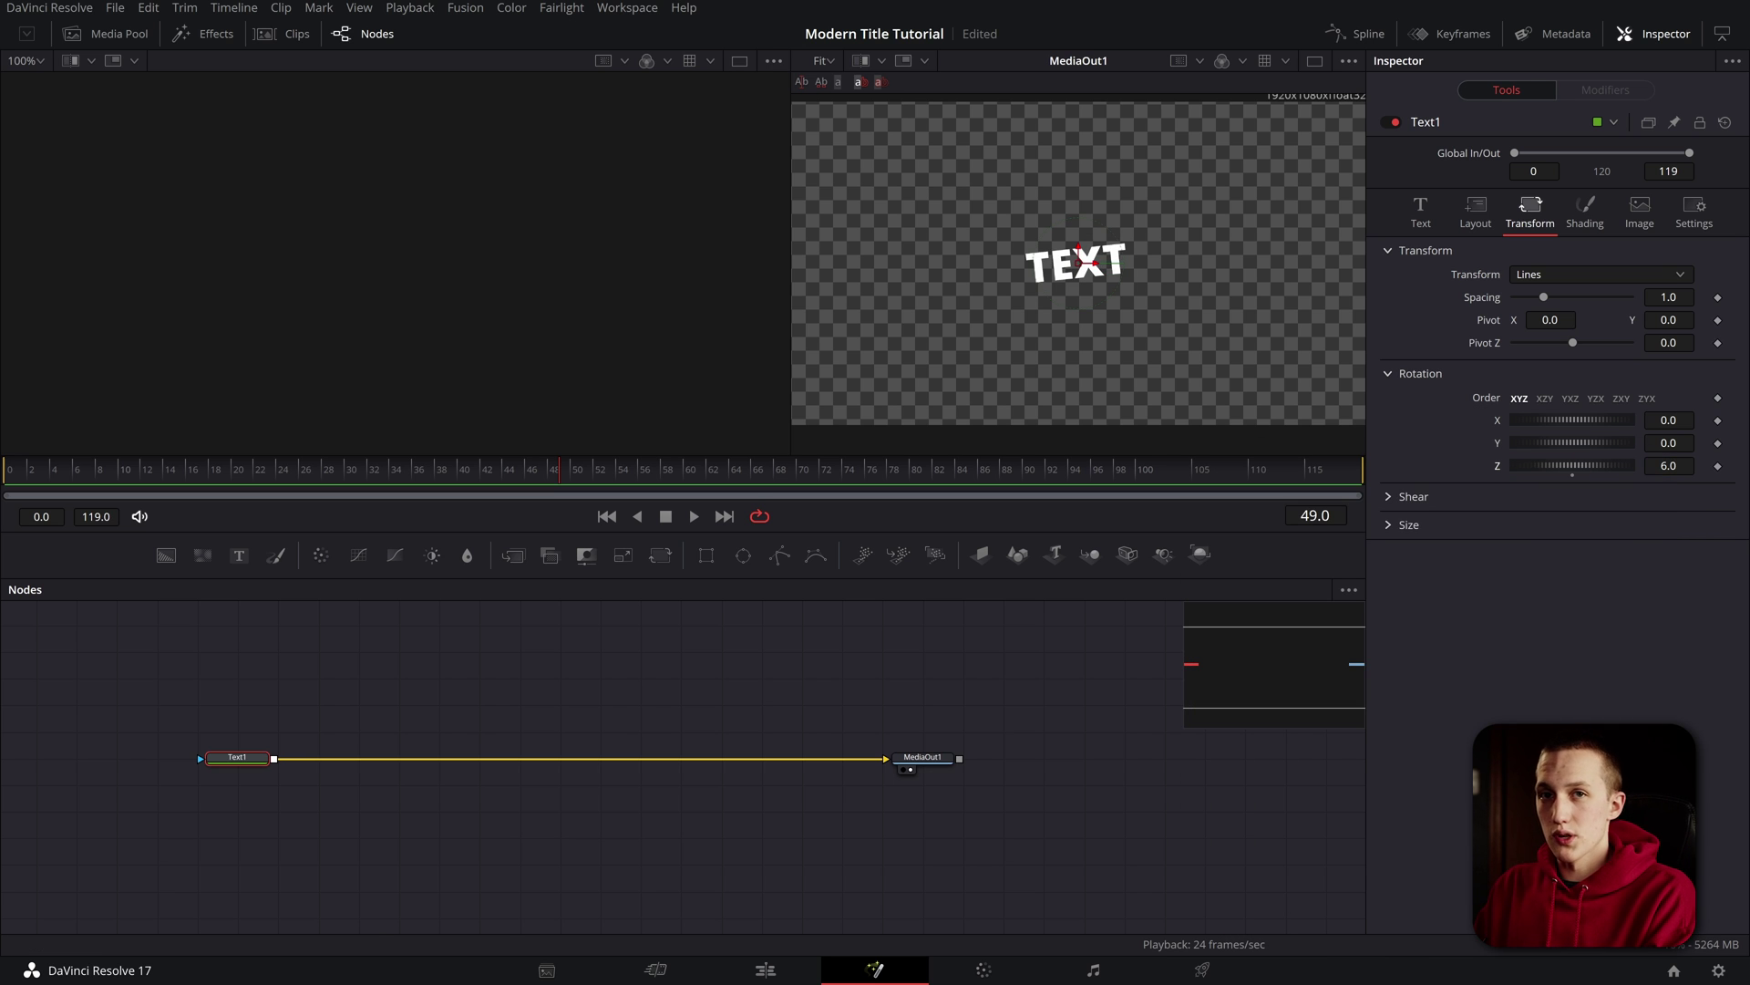
- Slant the TEXT line with a Shear X of -0.098
{"action": "left_click", "coordinate": [1386, 497]}
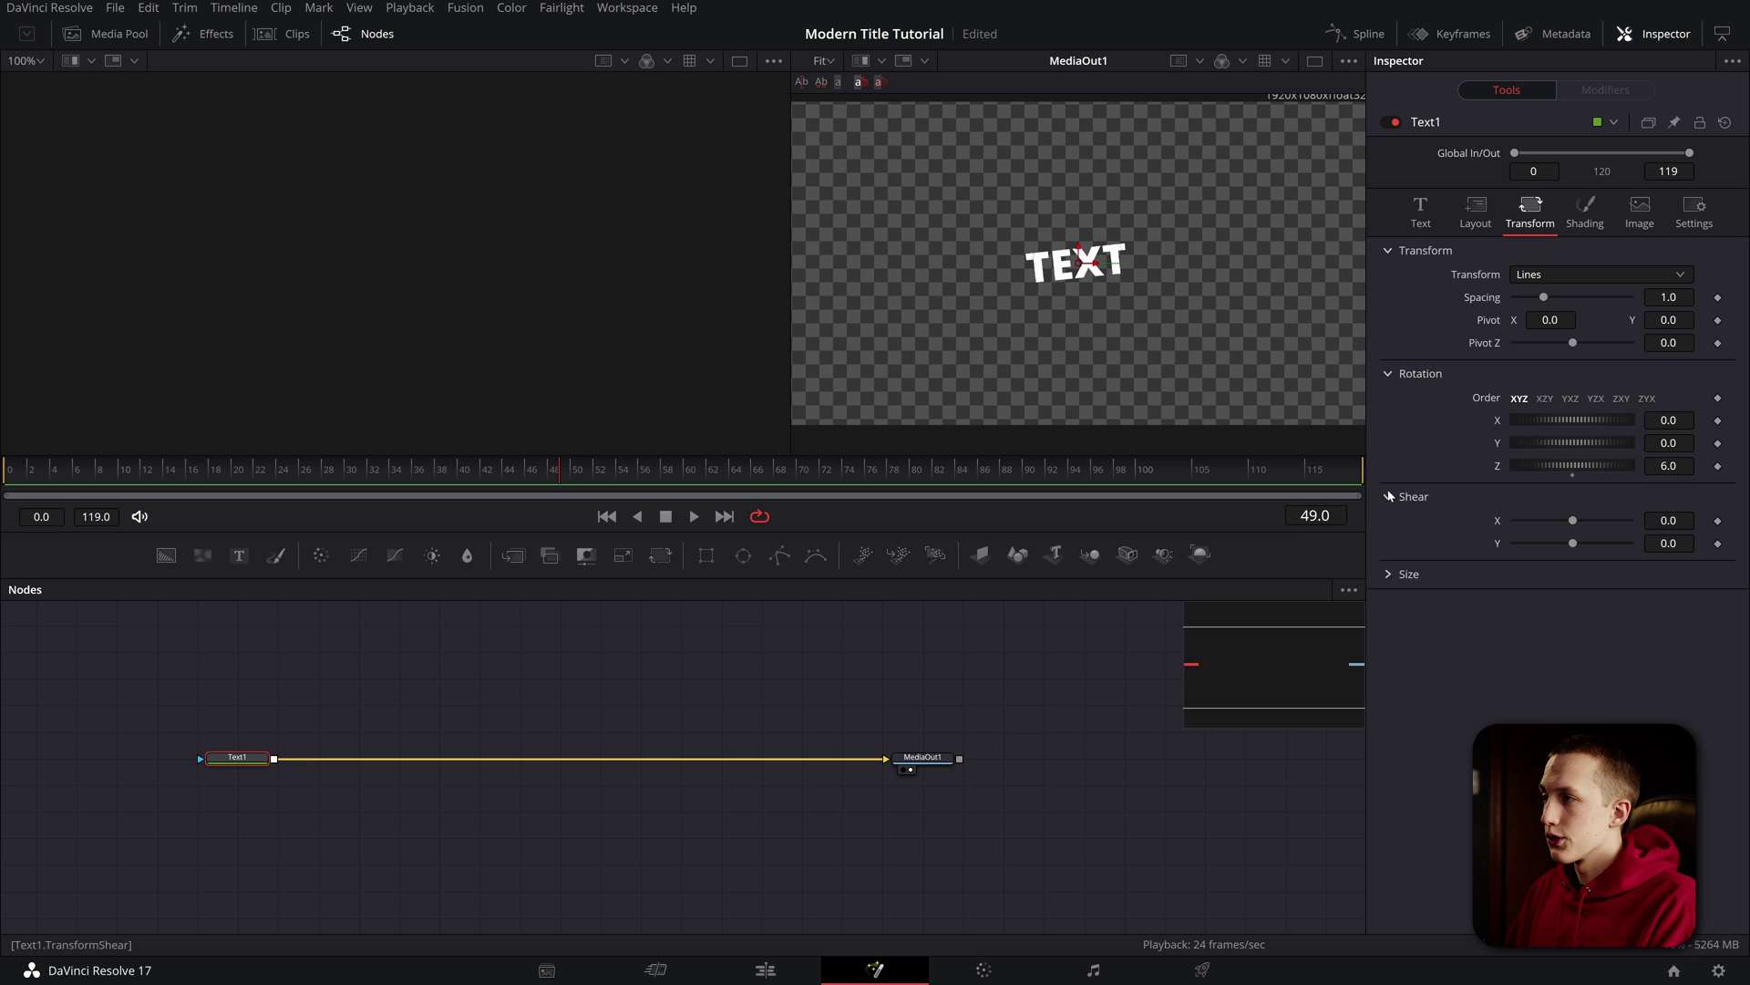
{"action": "left_click_drag", "start_coordinate": [1668, 519], "coordinate": [1654, 520]}
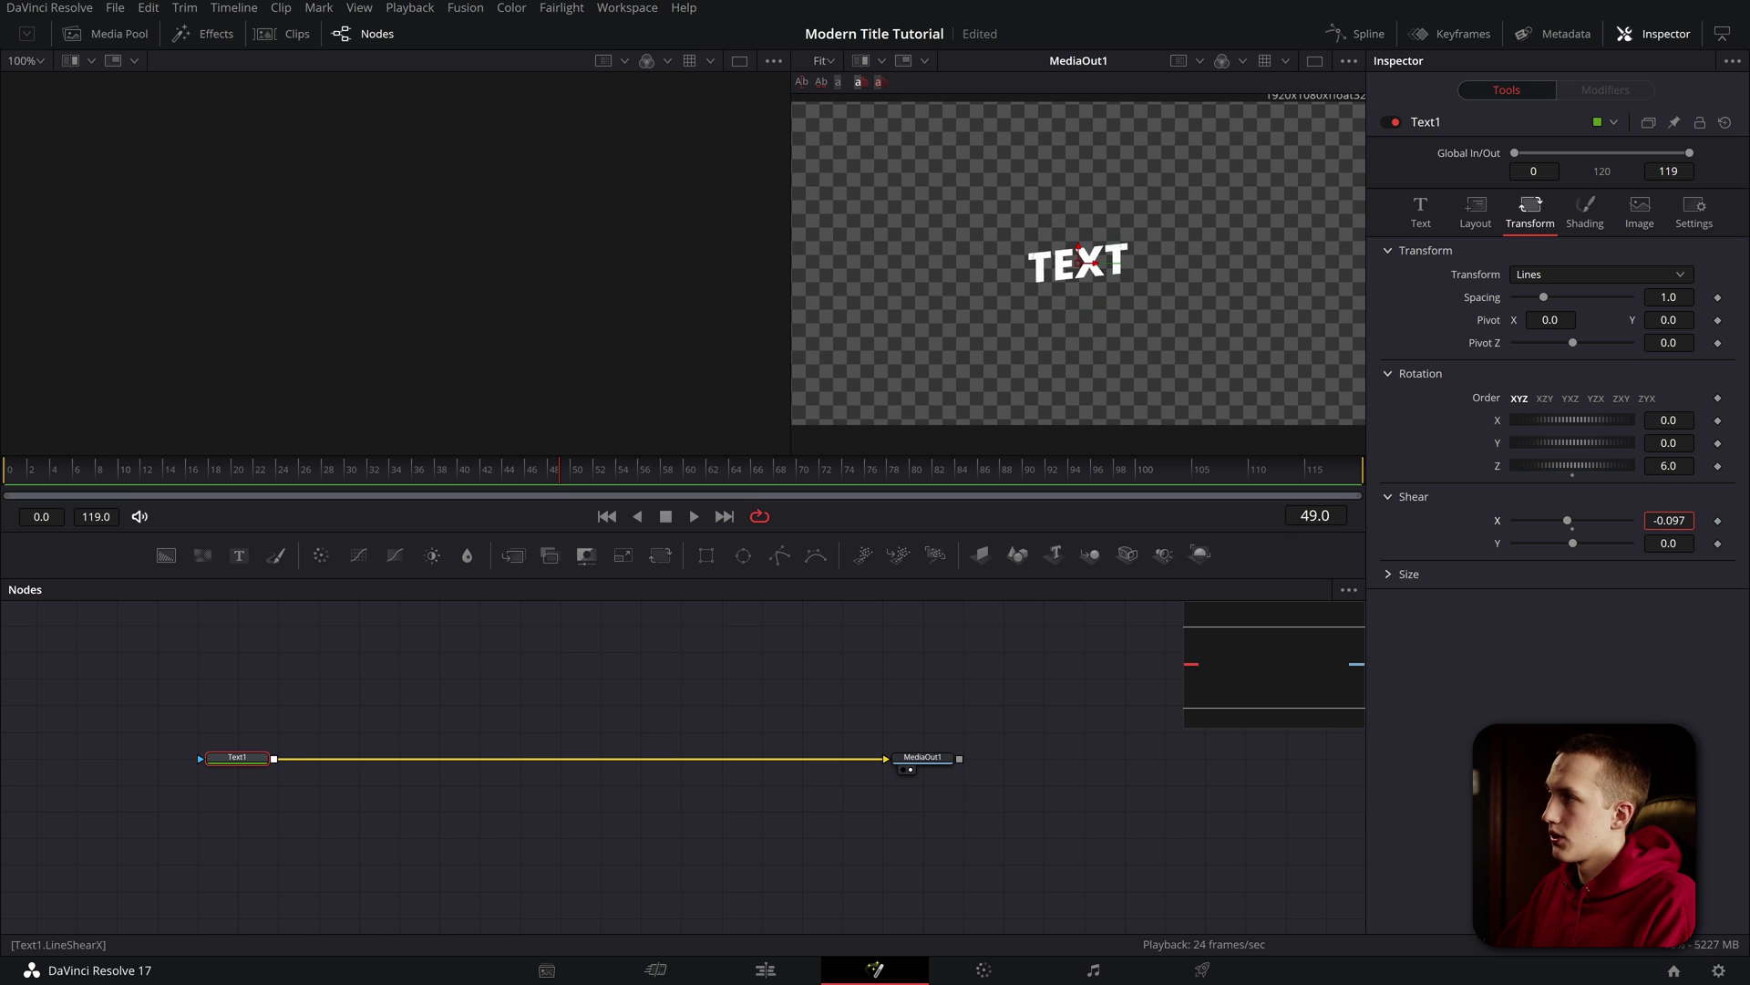
{"action": "left_click_drag", "start_coordinate": [1654, 519], "coordinate": [1651, 519]}
{"action": "scroll", "coordinate": [1119, 308], "scroll_direction": "down", "scroll_amount": 2}
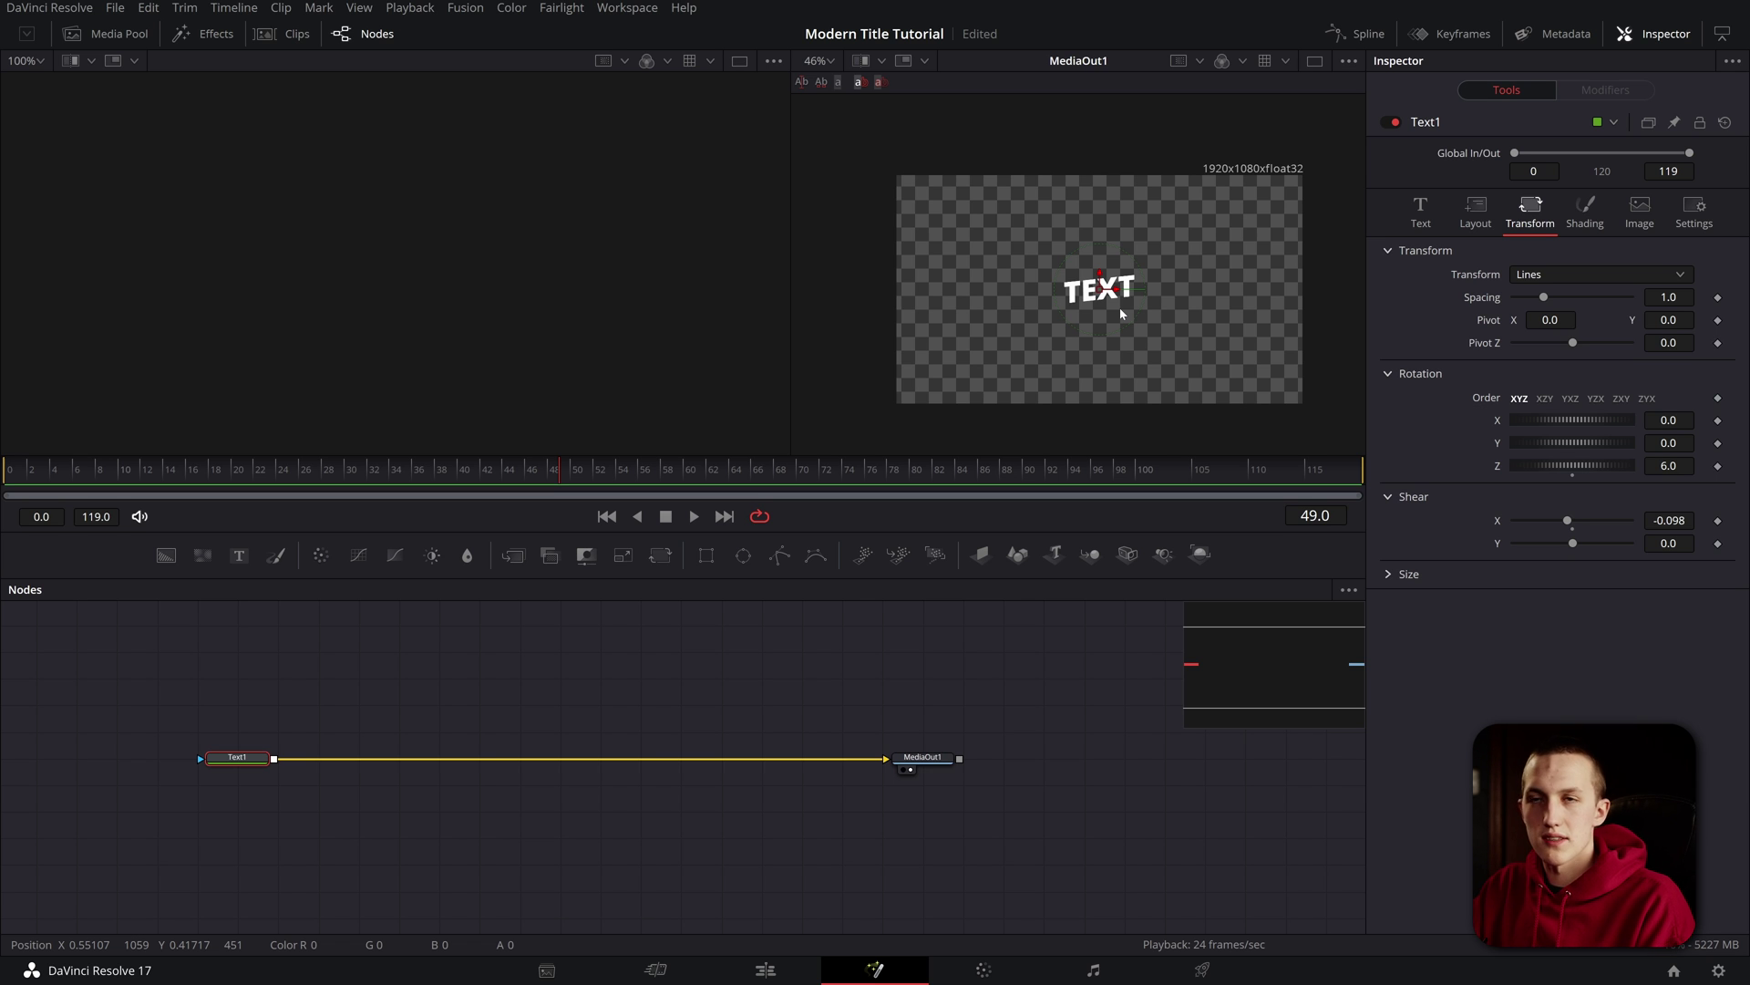
- Enable shading element 2 as a Border Fill red box, extended horizontally to 2.0
{"action": "left_click", "coordinate": [1583, 211]}
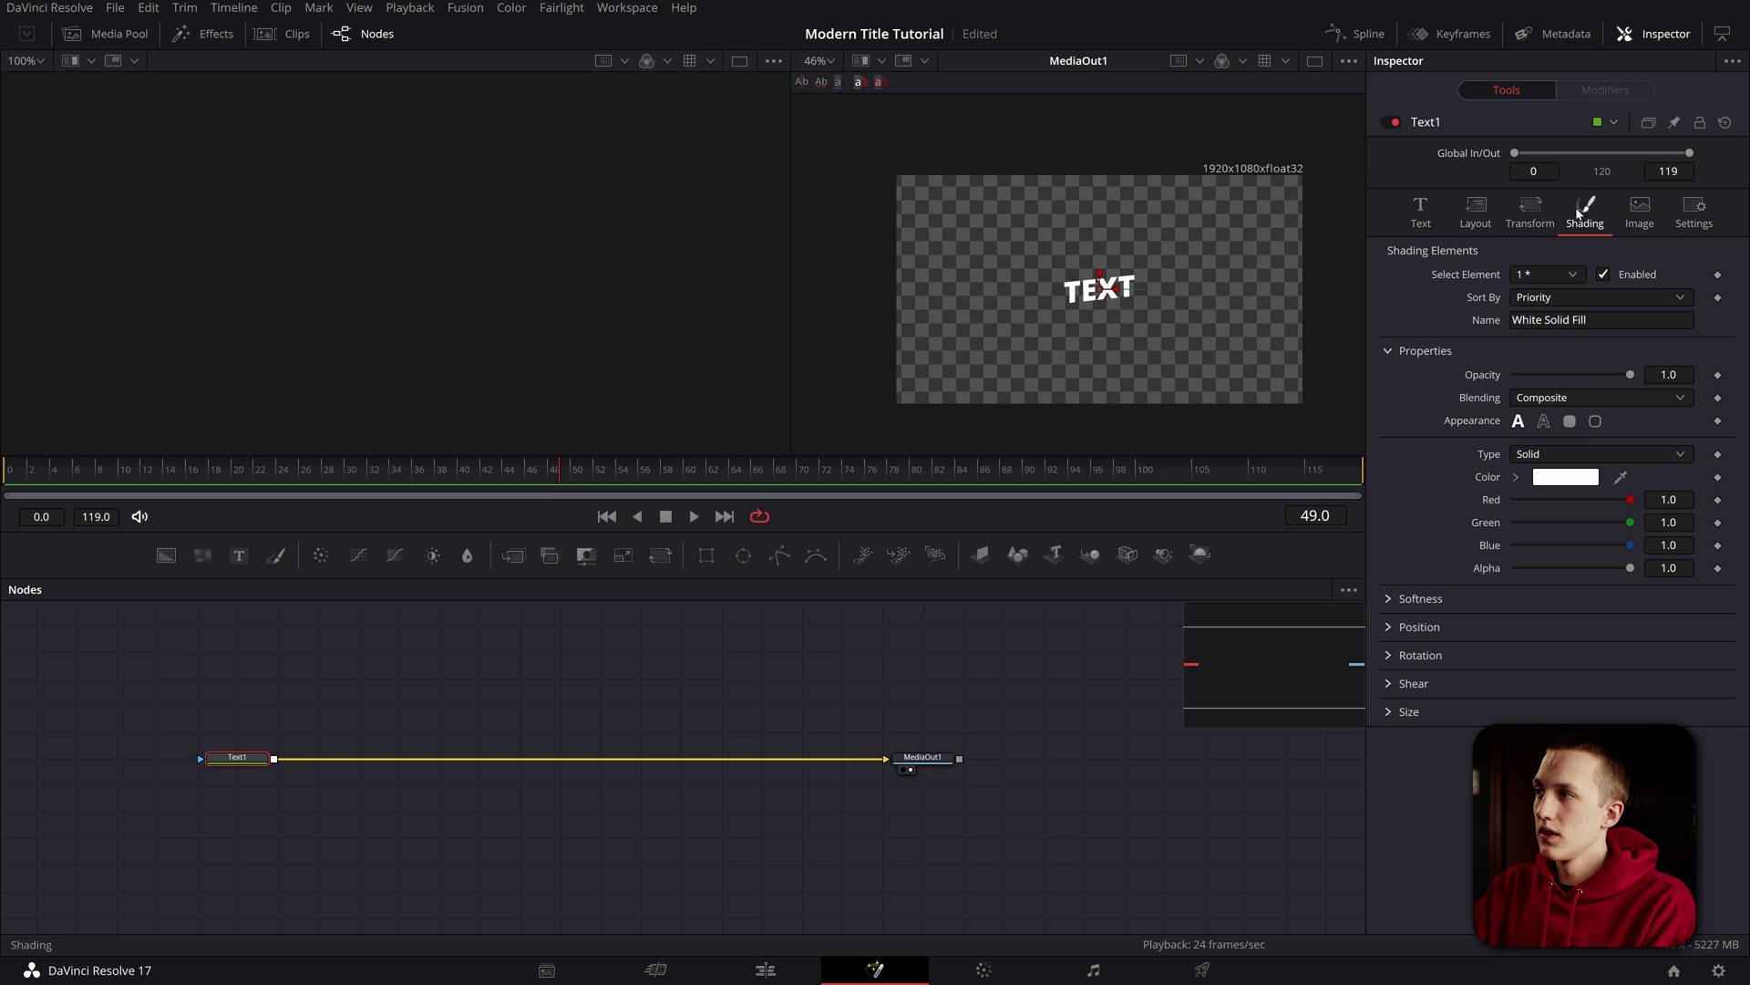
{"action": "left_click", "coordinate": [1539, 275]}
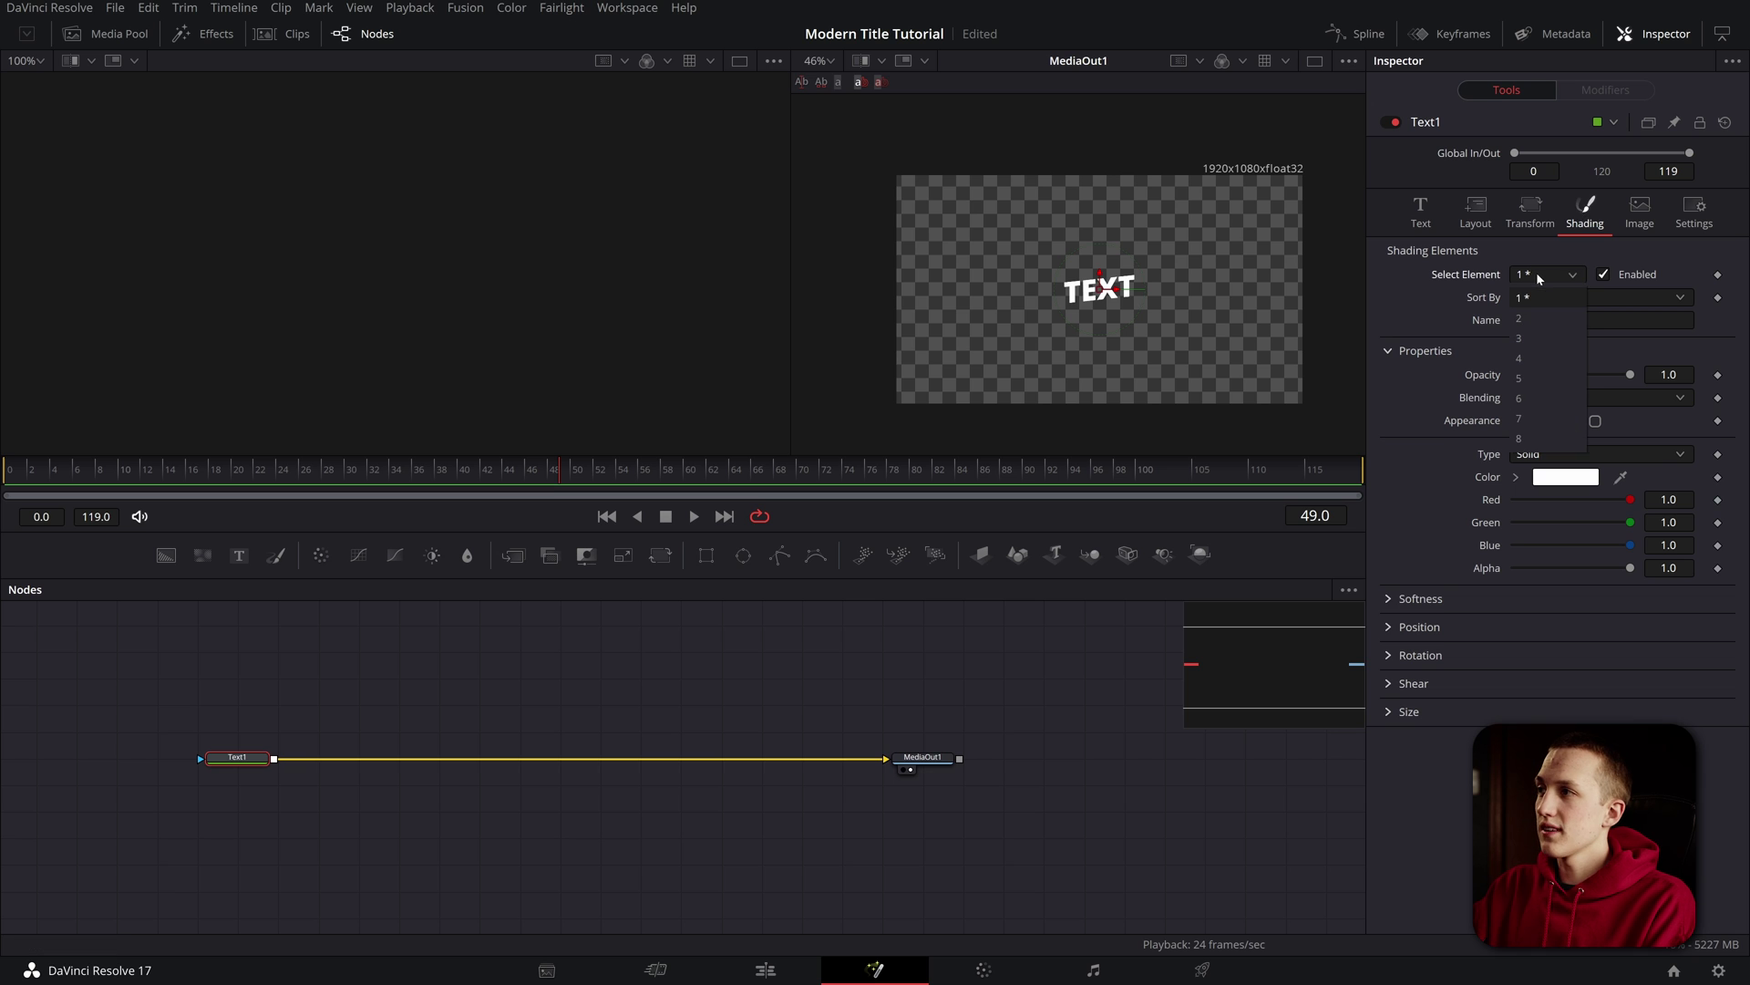
{"action": "left_click", "coordinate": [1530, 318]}
{"action": "left_click", "coordinate": [1606, 274]}
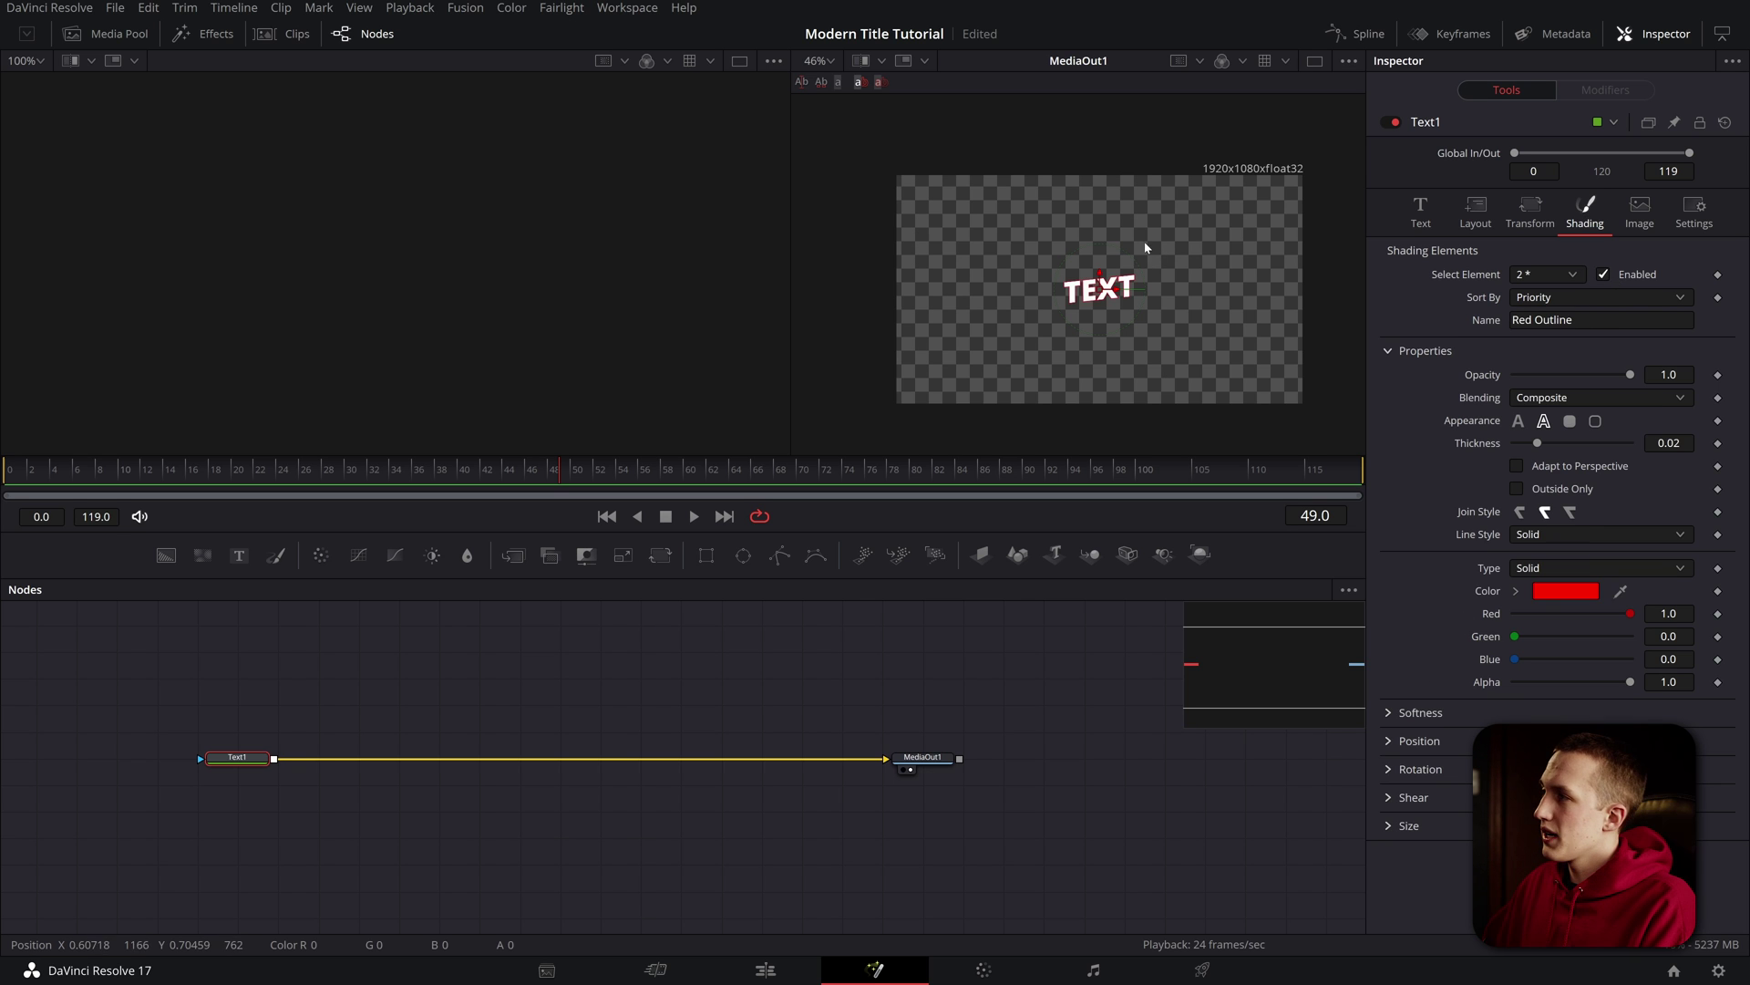
{"action": "scroll", "coordinate": [1146, 247], "scroll_direction": "up", "scroll_amount": 4}
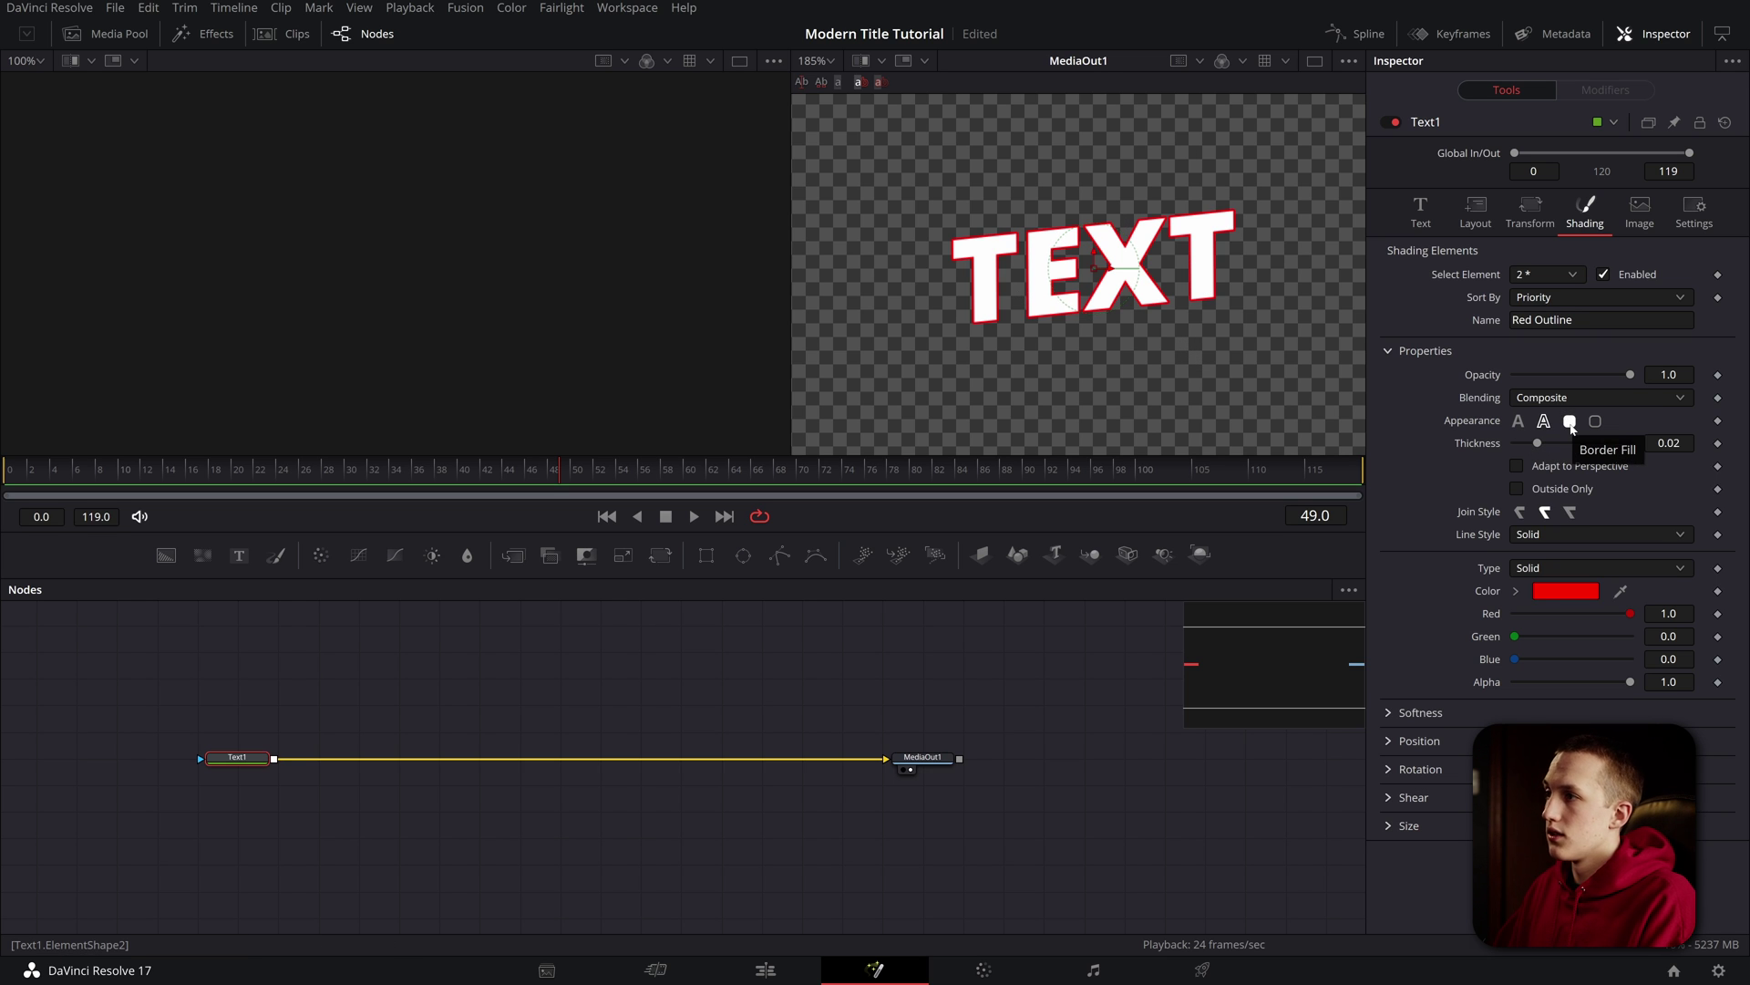
{"action": "left_click", "coordinate": [1570, 422]}
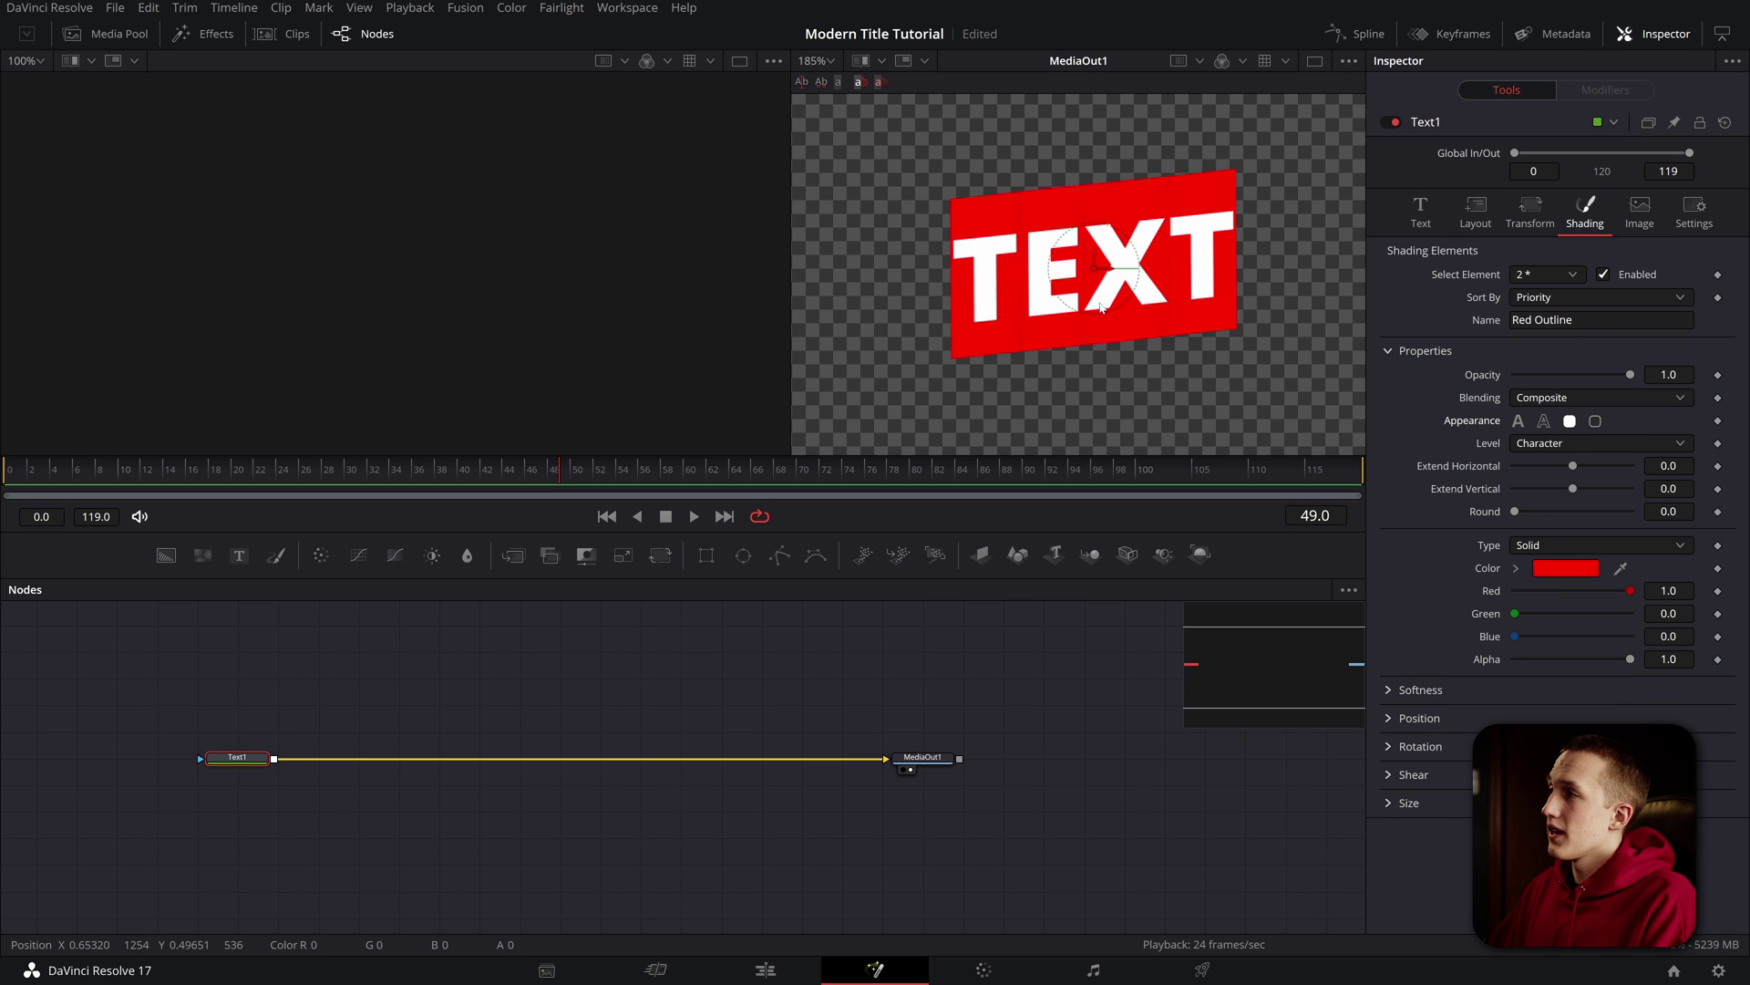
{"action": "scroll", "coordinate": [1140, 282], "scroll_direction": "down", "scroll_amount": 5}
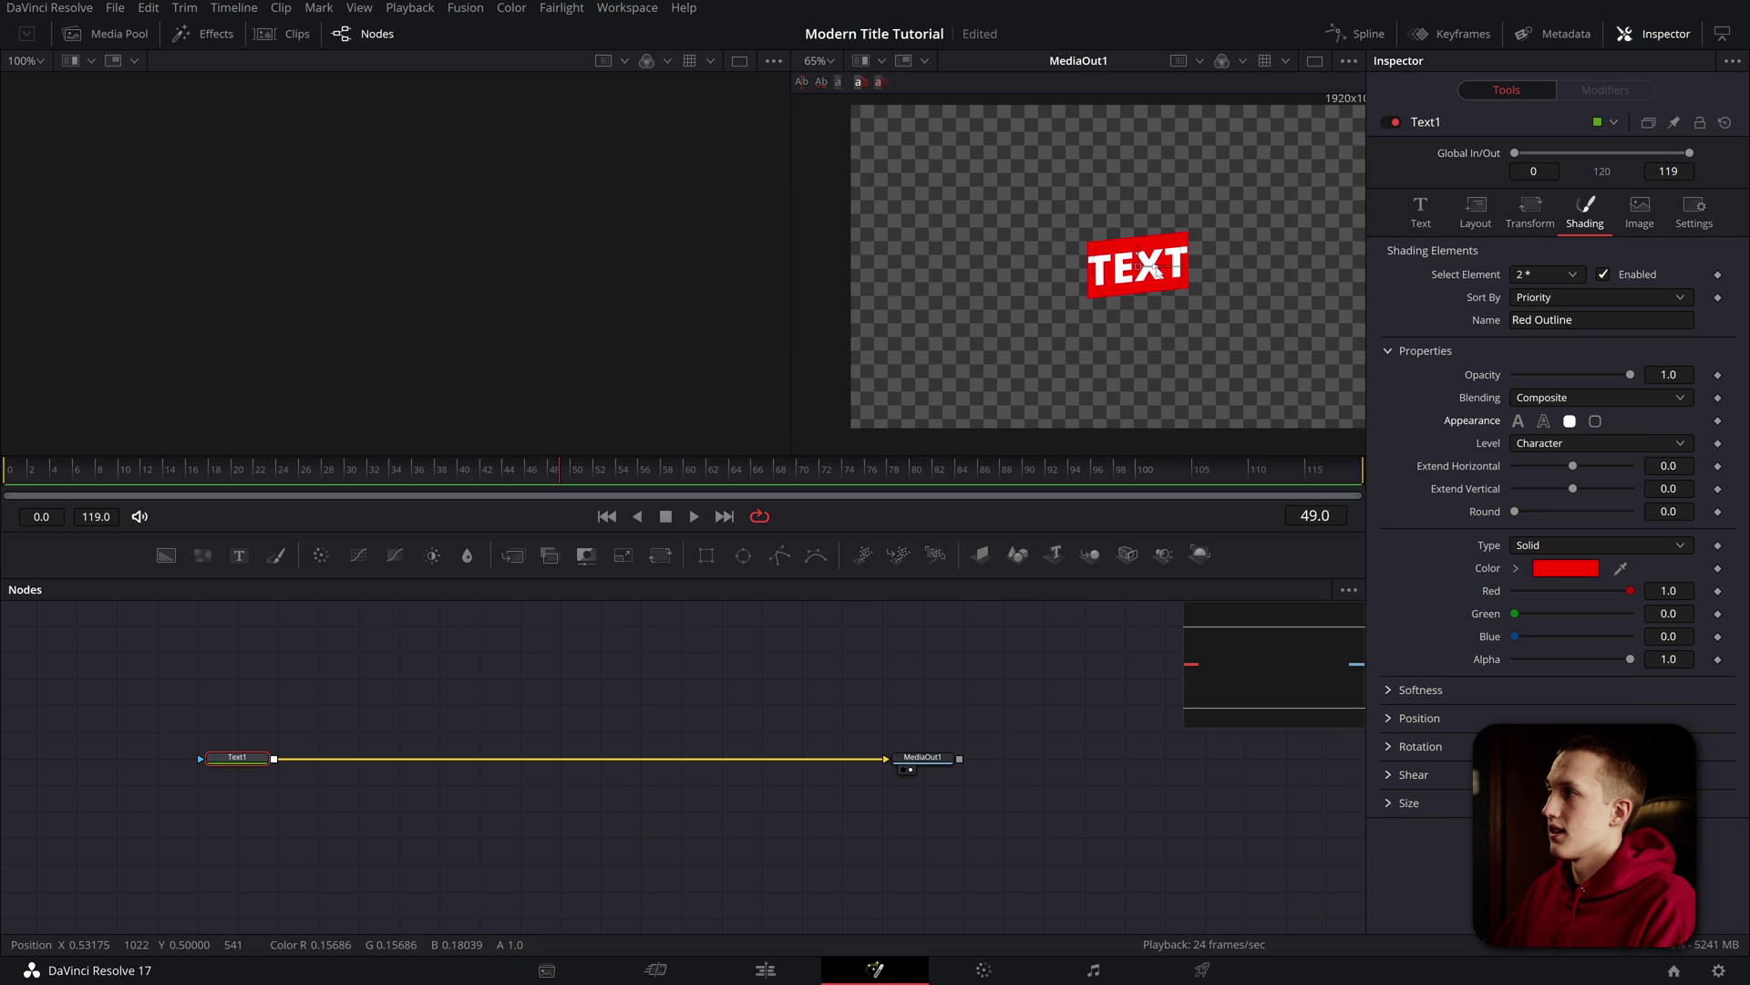
{"action": "scroll", "coordinate": [1153, 268], "scroll_direction": "up", "scroll_amount": 2}
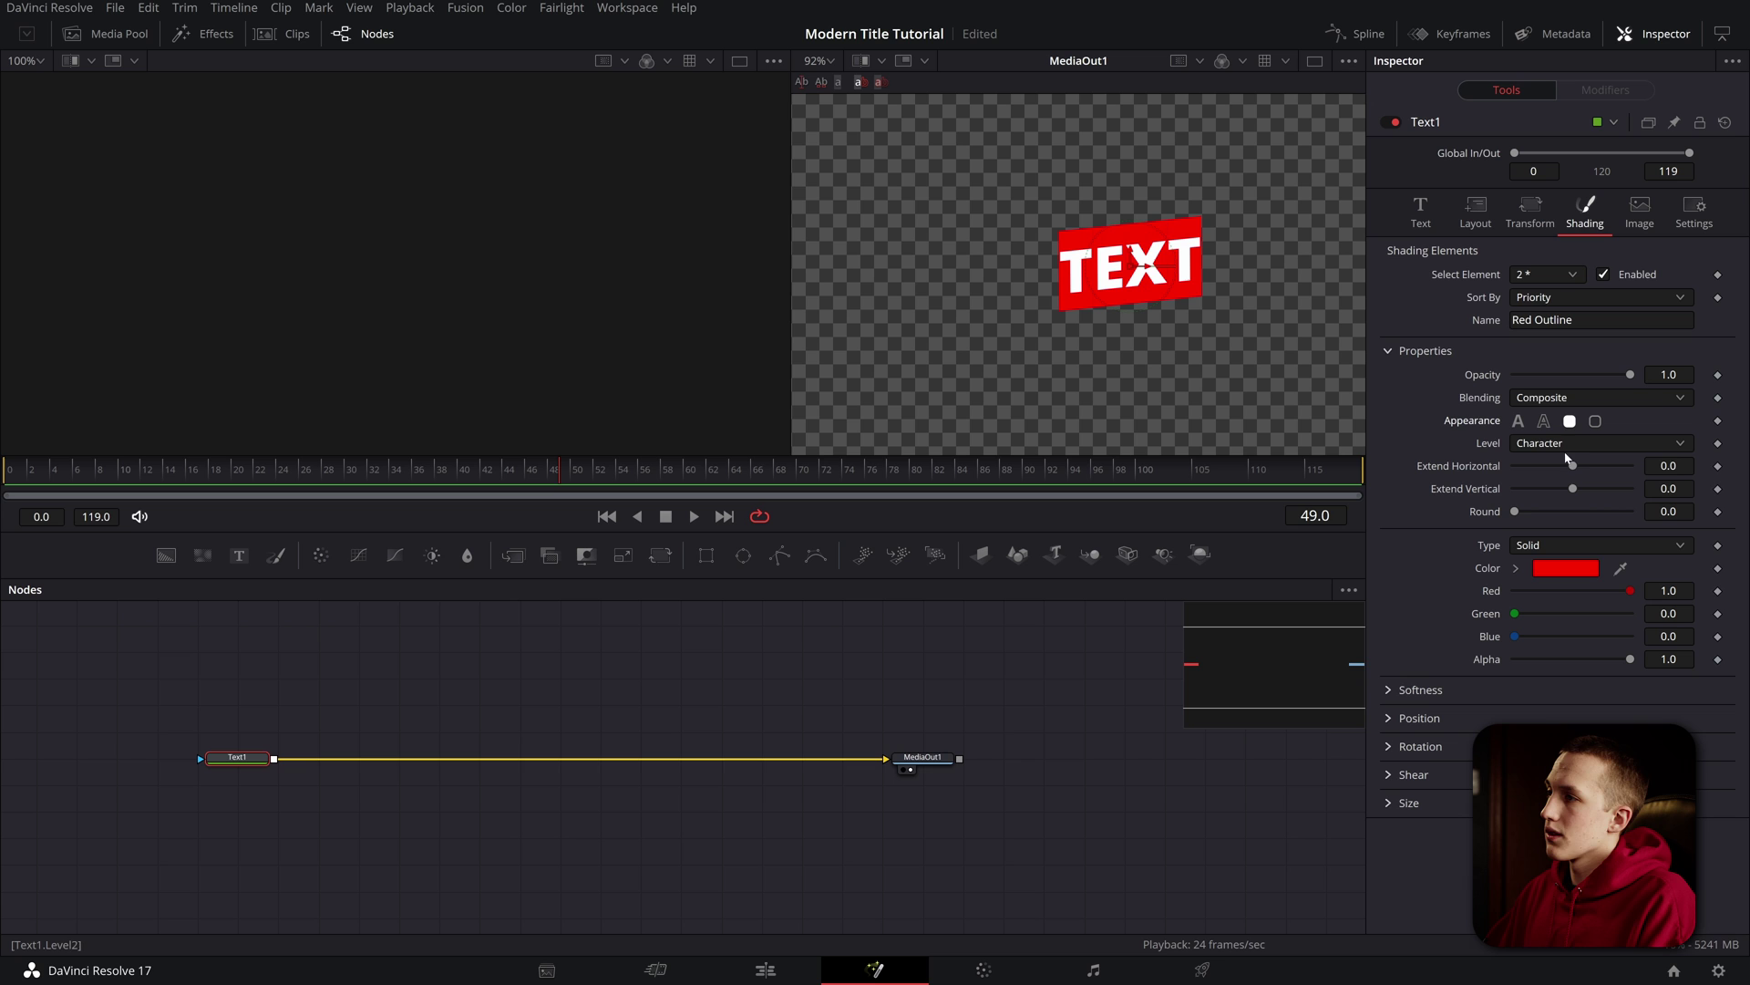
{"action": "mouse_move", "coordinate": [1571, 465]}
{"action": "left_mouse_down"}
{"action": "mouse_move", "coordinate": [1641, 467]}
{"action": "mouse_move", "coordinate": [1579, 494]}
{"action": "left_mouse_up"}
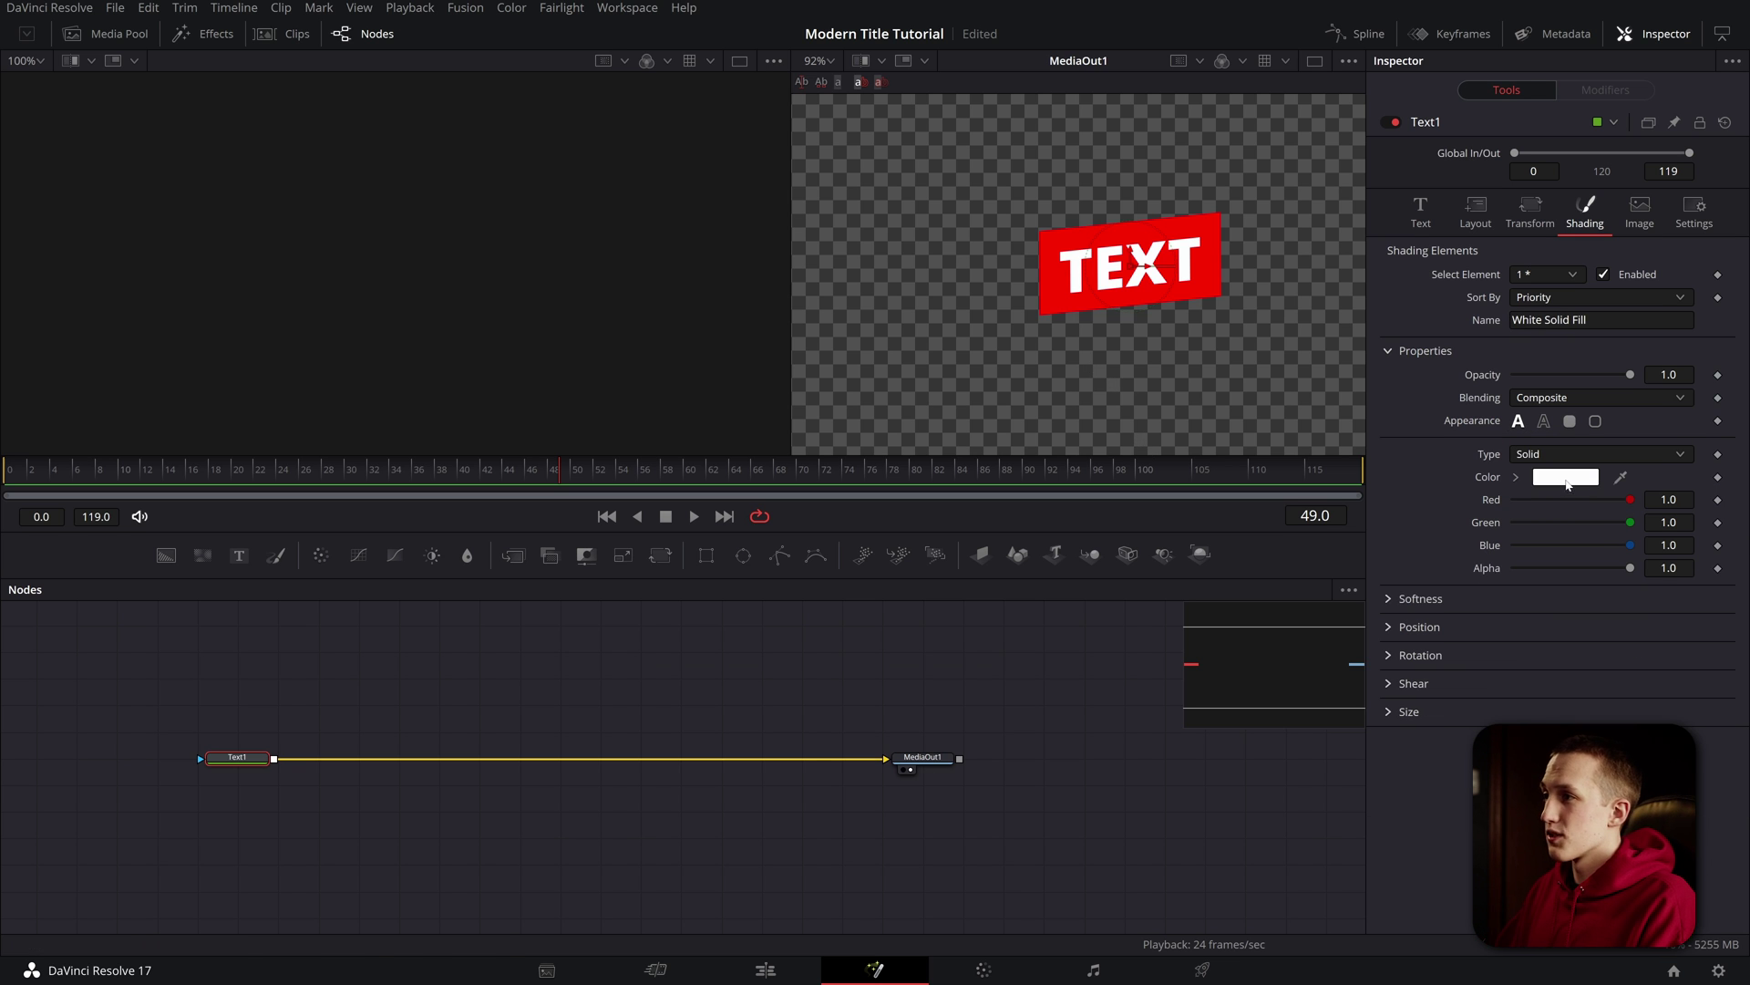
- Change element 1's white fill colour to light grey #f2f2f2
{"action": "left_click", "coordinate": [1564, 481]}
{"action": "double_click", "coordinate": [973, 622]}
{"action": "type", "text": "f2f22f"}
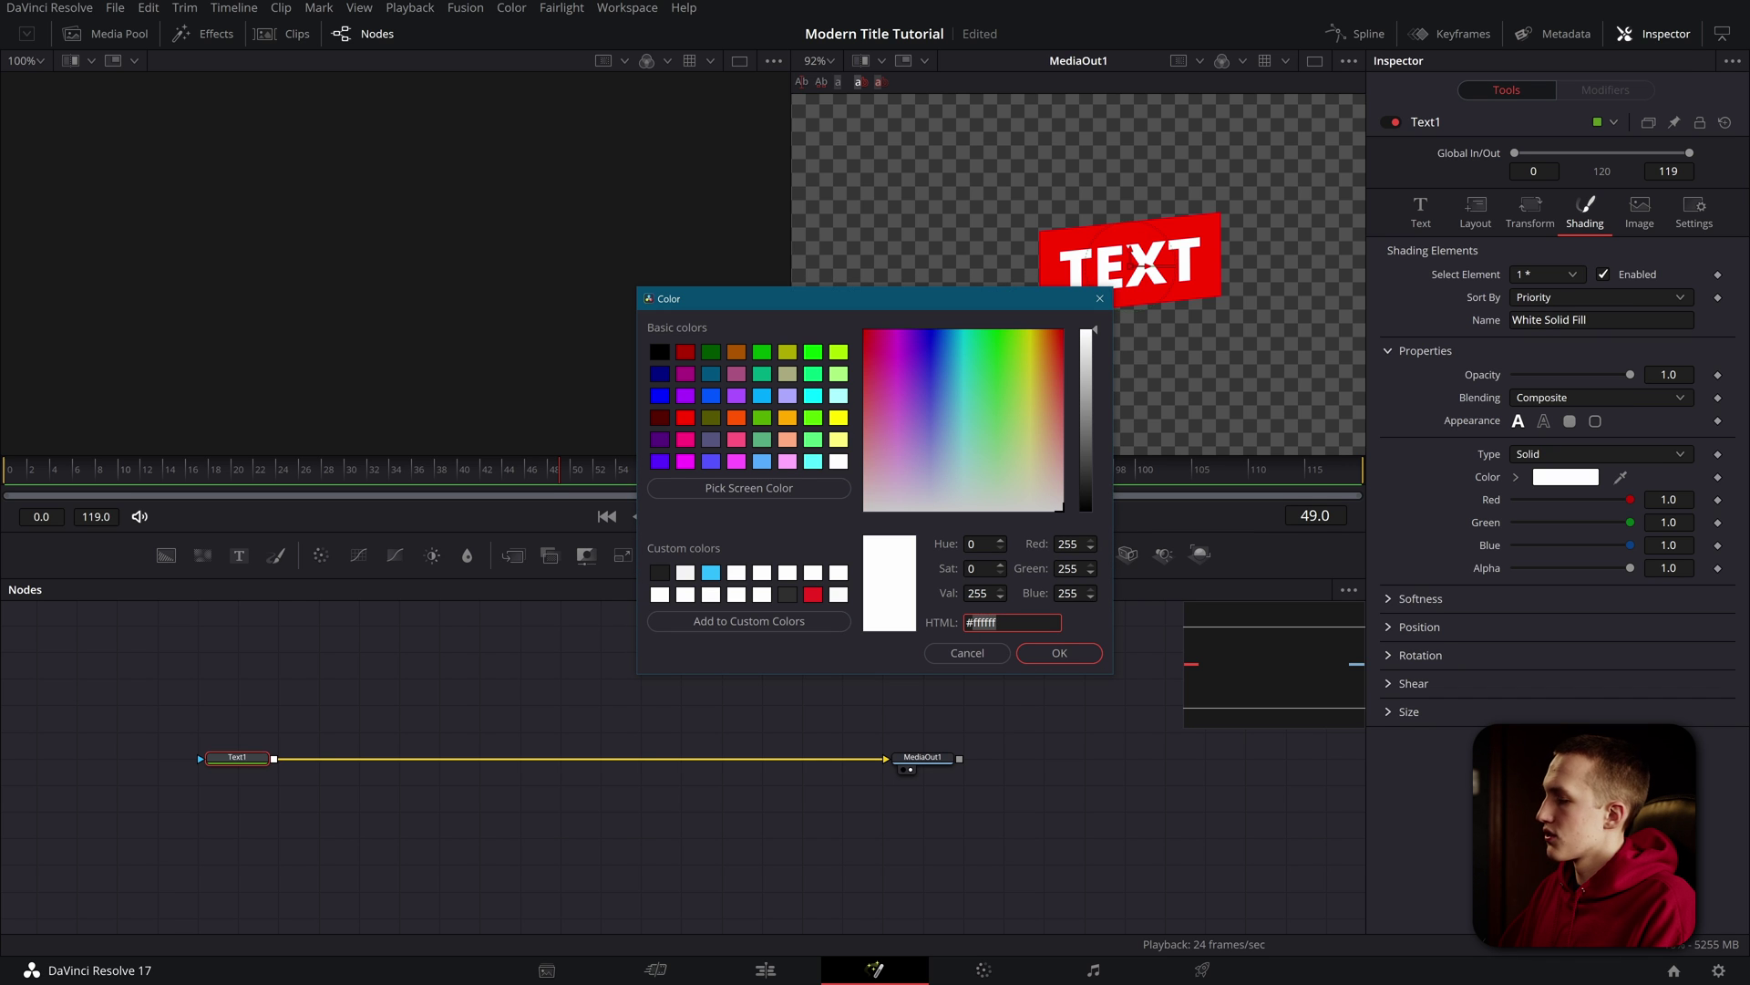
{"action": "key", "text": "BackSpace"}
{"action": "key", "text": "BackSpace"}
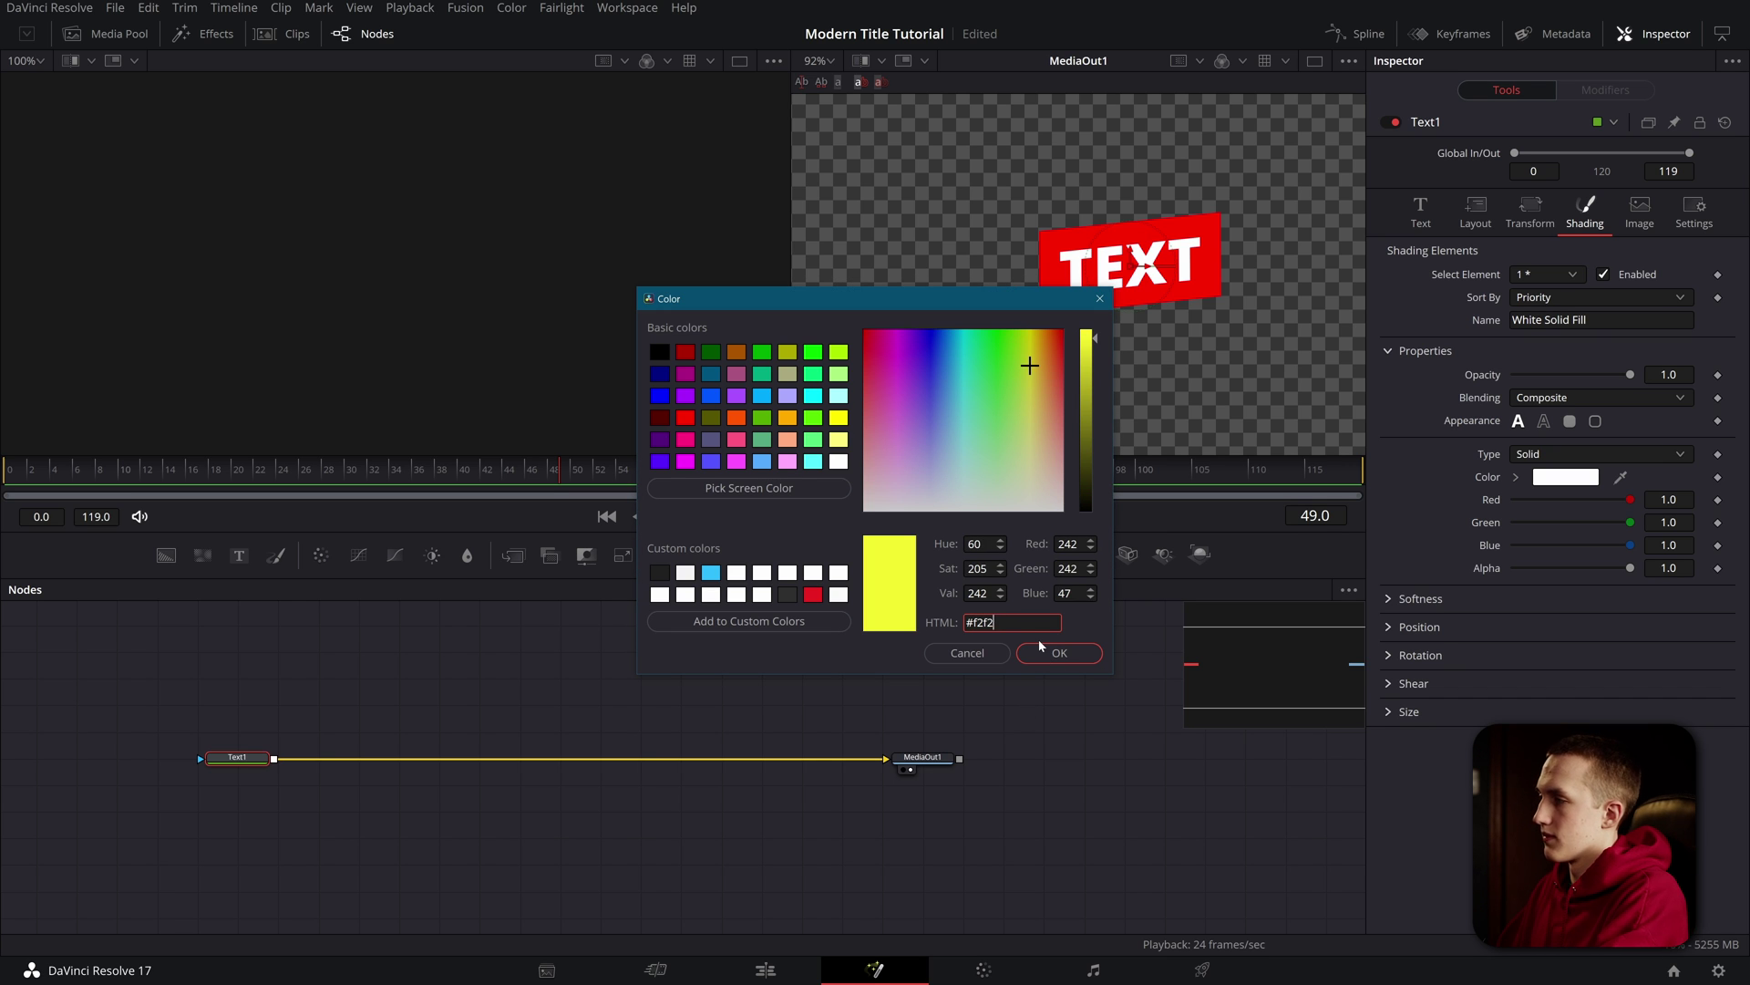
{"action": "type", "text": "f2"}
{"action": "left_click", "coordinate": [1040, 649]}
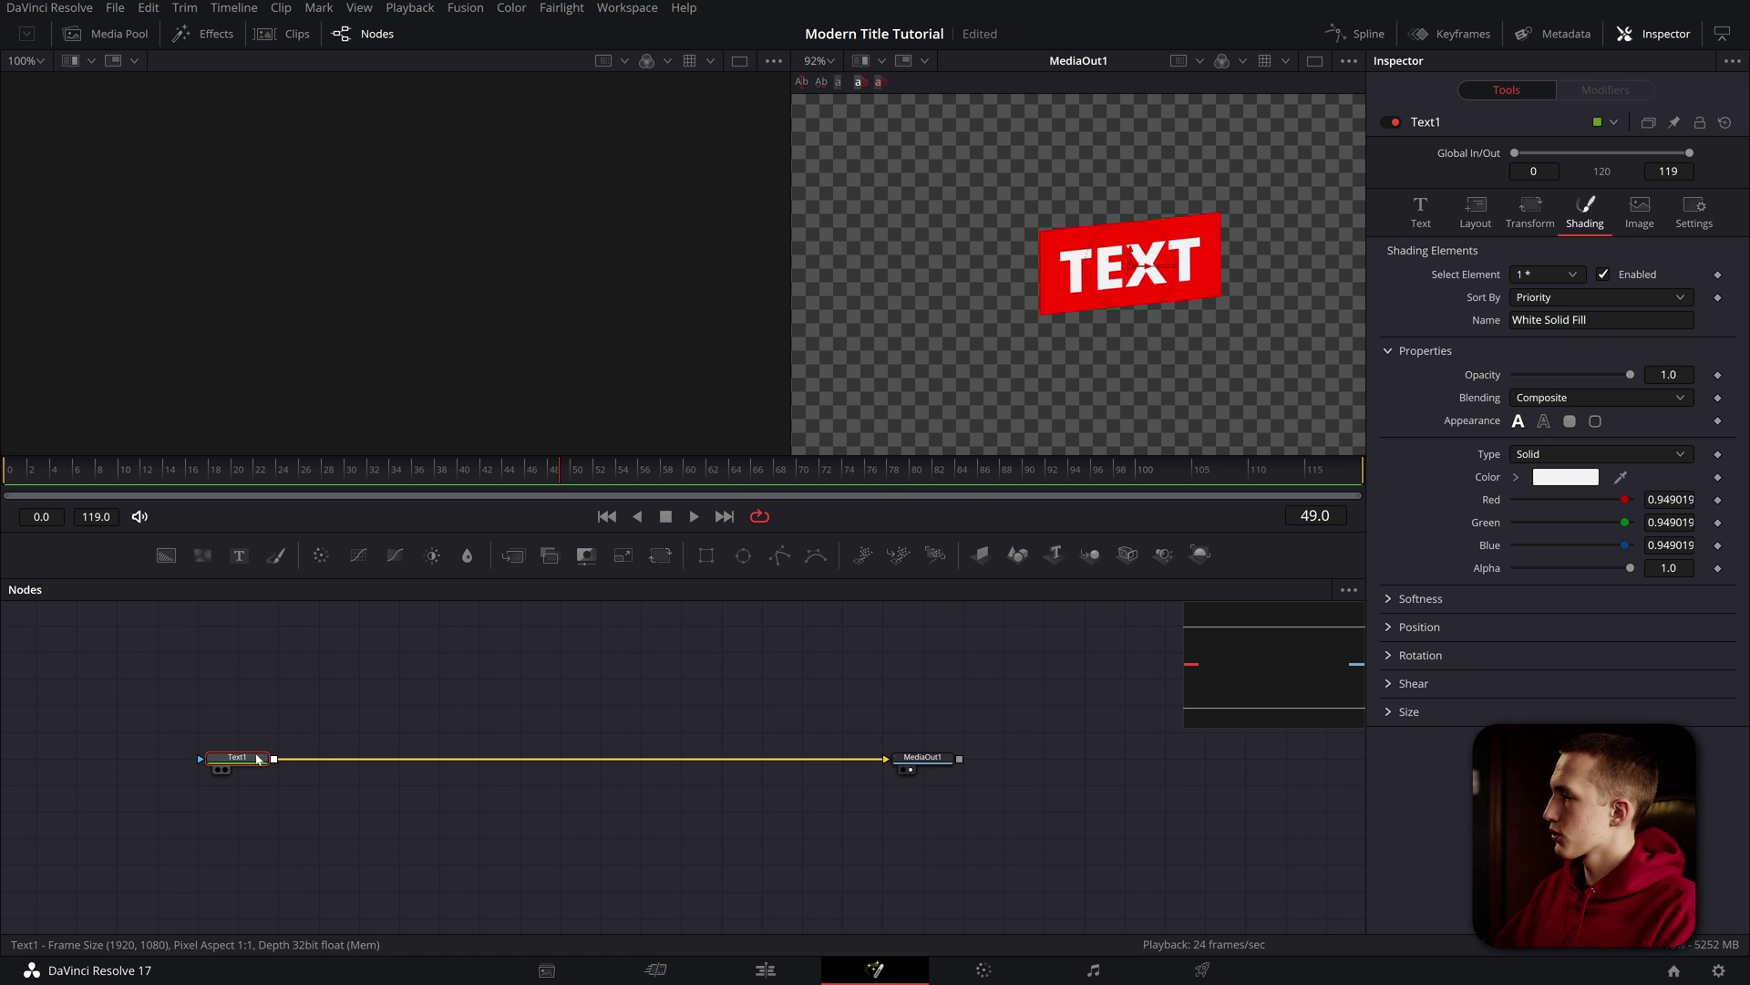
- Rename Text1 to Text_M and add a new Text+ node, Text_T, merged over it
{"action": "key", "text": "F2"}
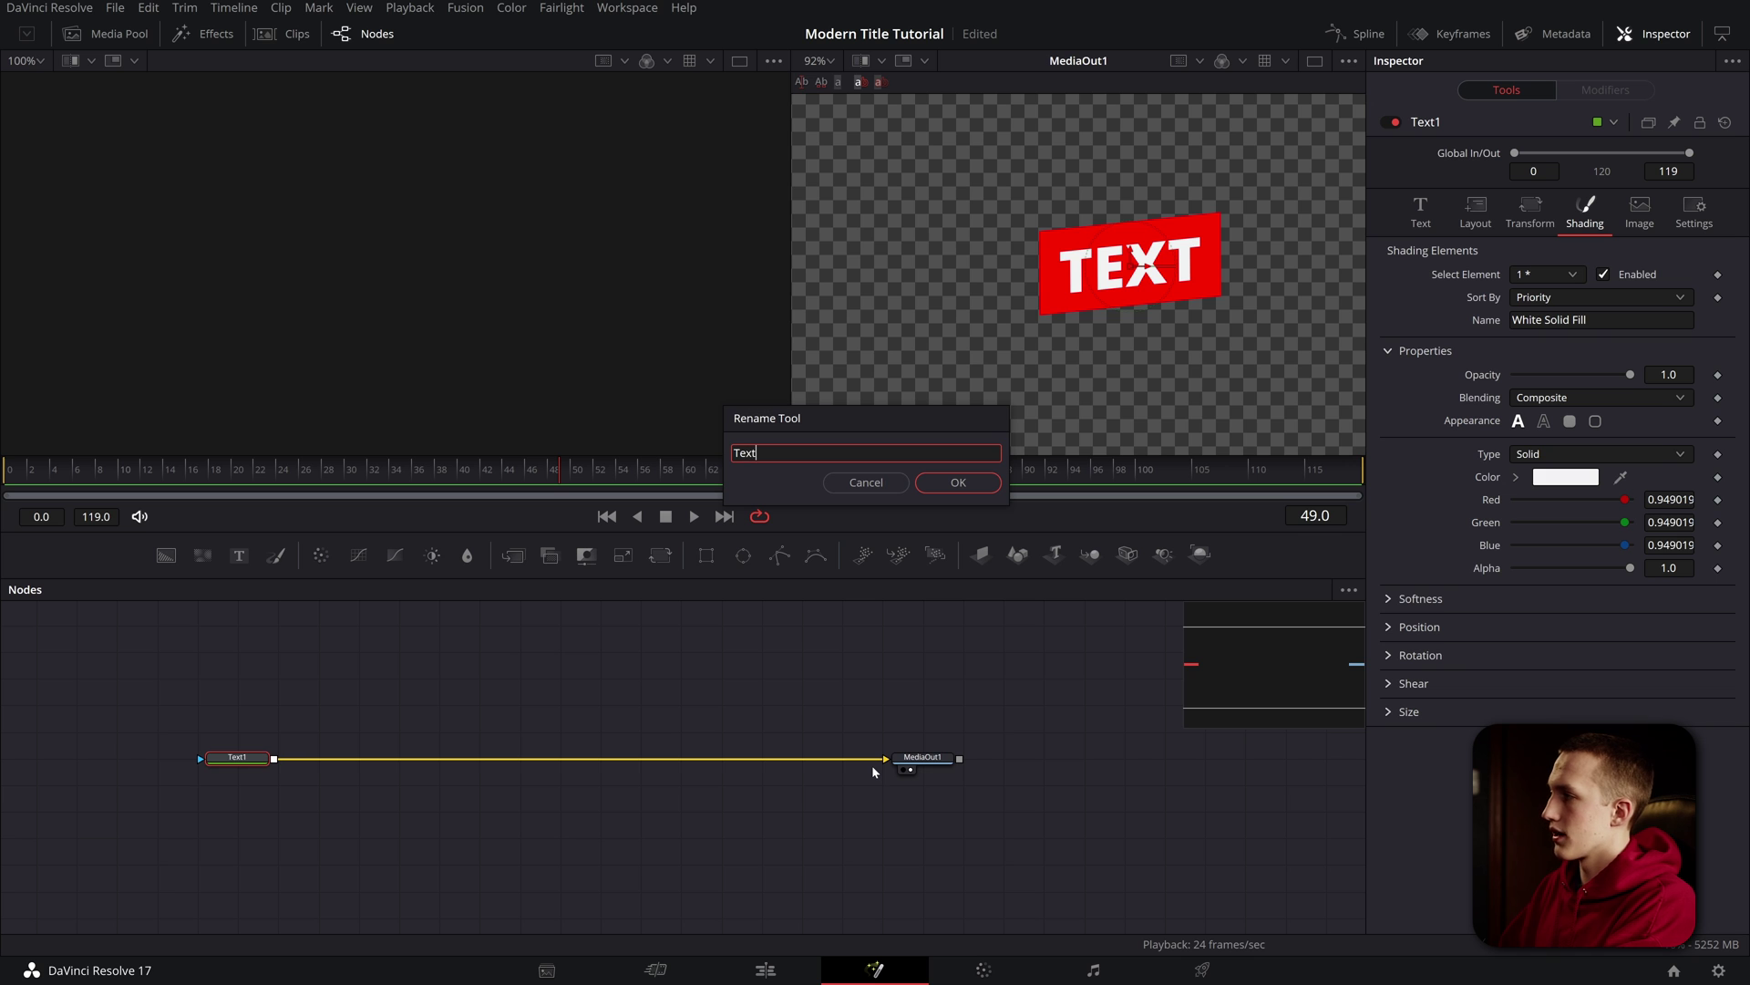
{"action": "key", "text": "Return"}
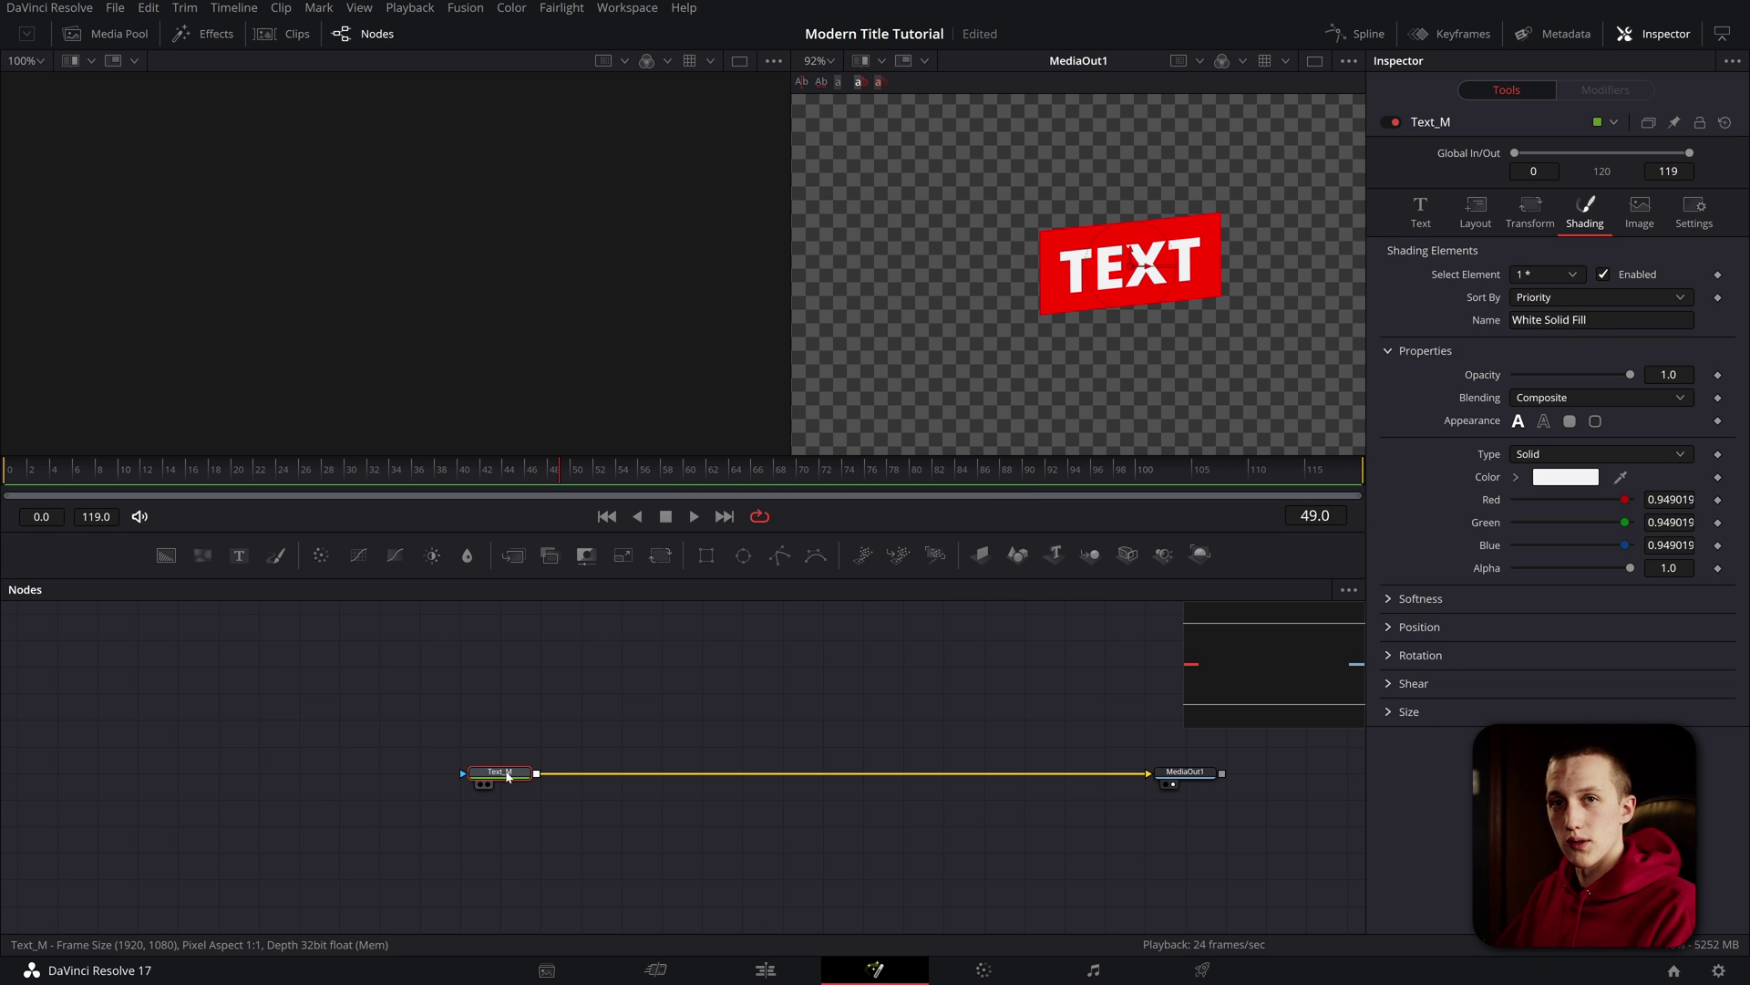
{"action": "left_click_drag", "start_coordinate": [508, 777], "coordinate": [427, 776]}
{"action": "left_click_drag", "start_coordinate": [239, 556], "coordinate": [567, 713]}
{"action": "key", "text": "F2"}
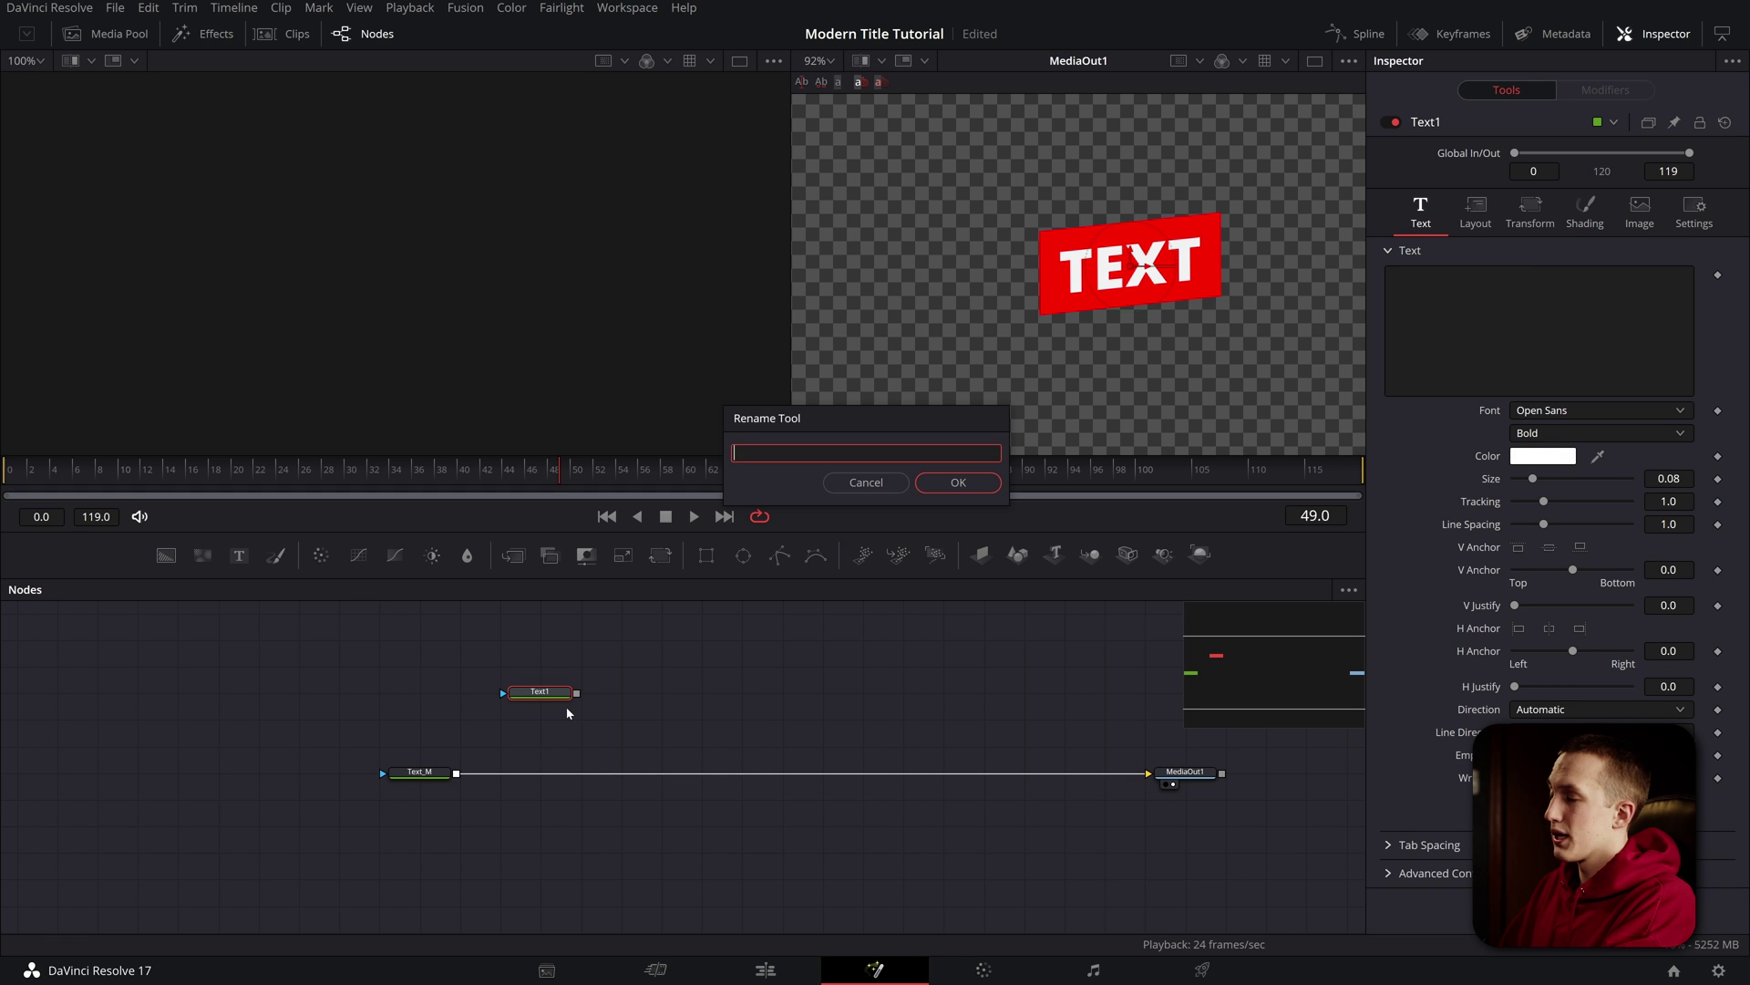
{"action": "type", "text": "Text_"}
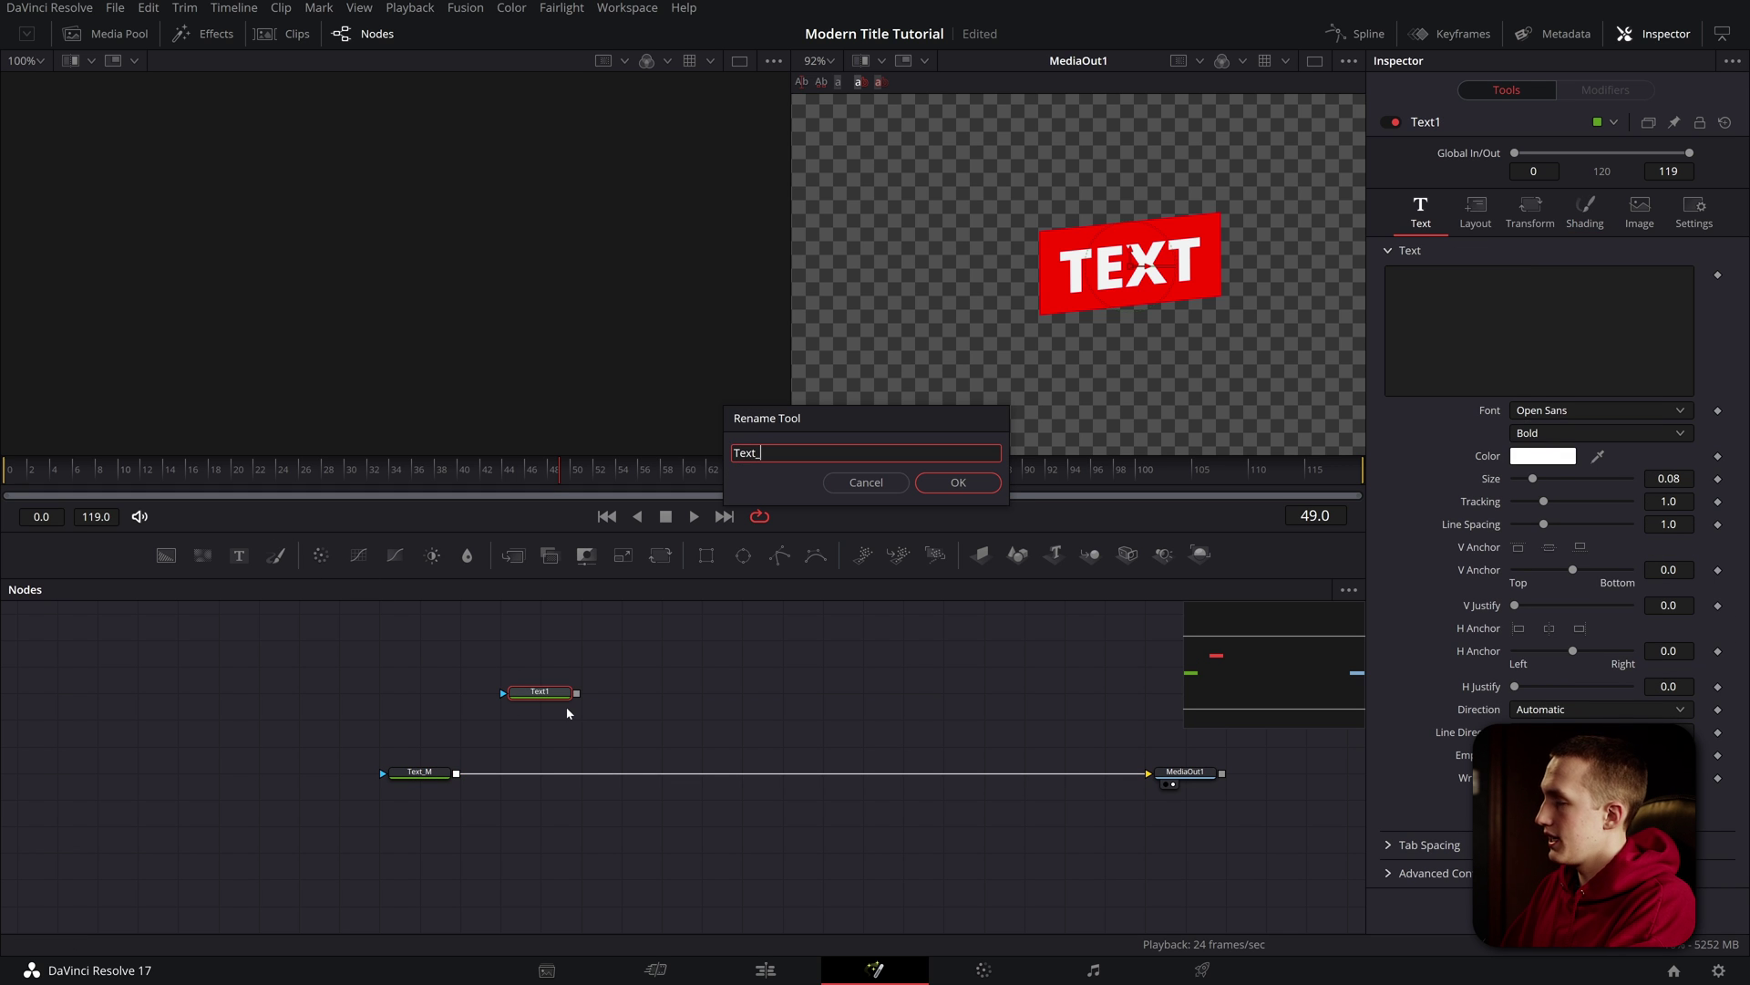
{"action": "type", "text": "T"}
{"action": "key", "text": "Return"}
{"action": "left_click_drag", "start_coordinate": [576, 693], "coordinate": [457, 773]}
- Make Text_T read YOUR in Extrabold, transformed by Lines with Z rotation 6
{"action": "type", "text": "YOUR"}
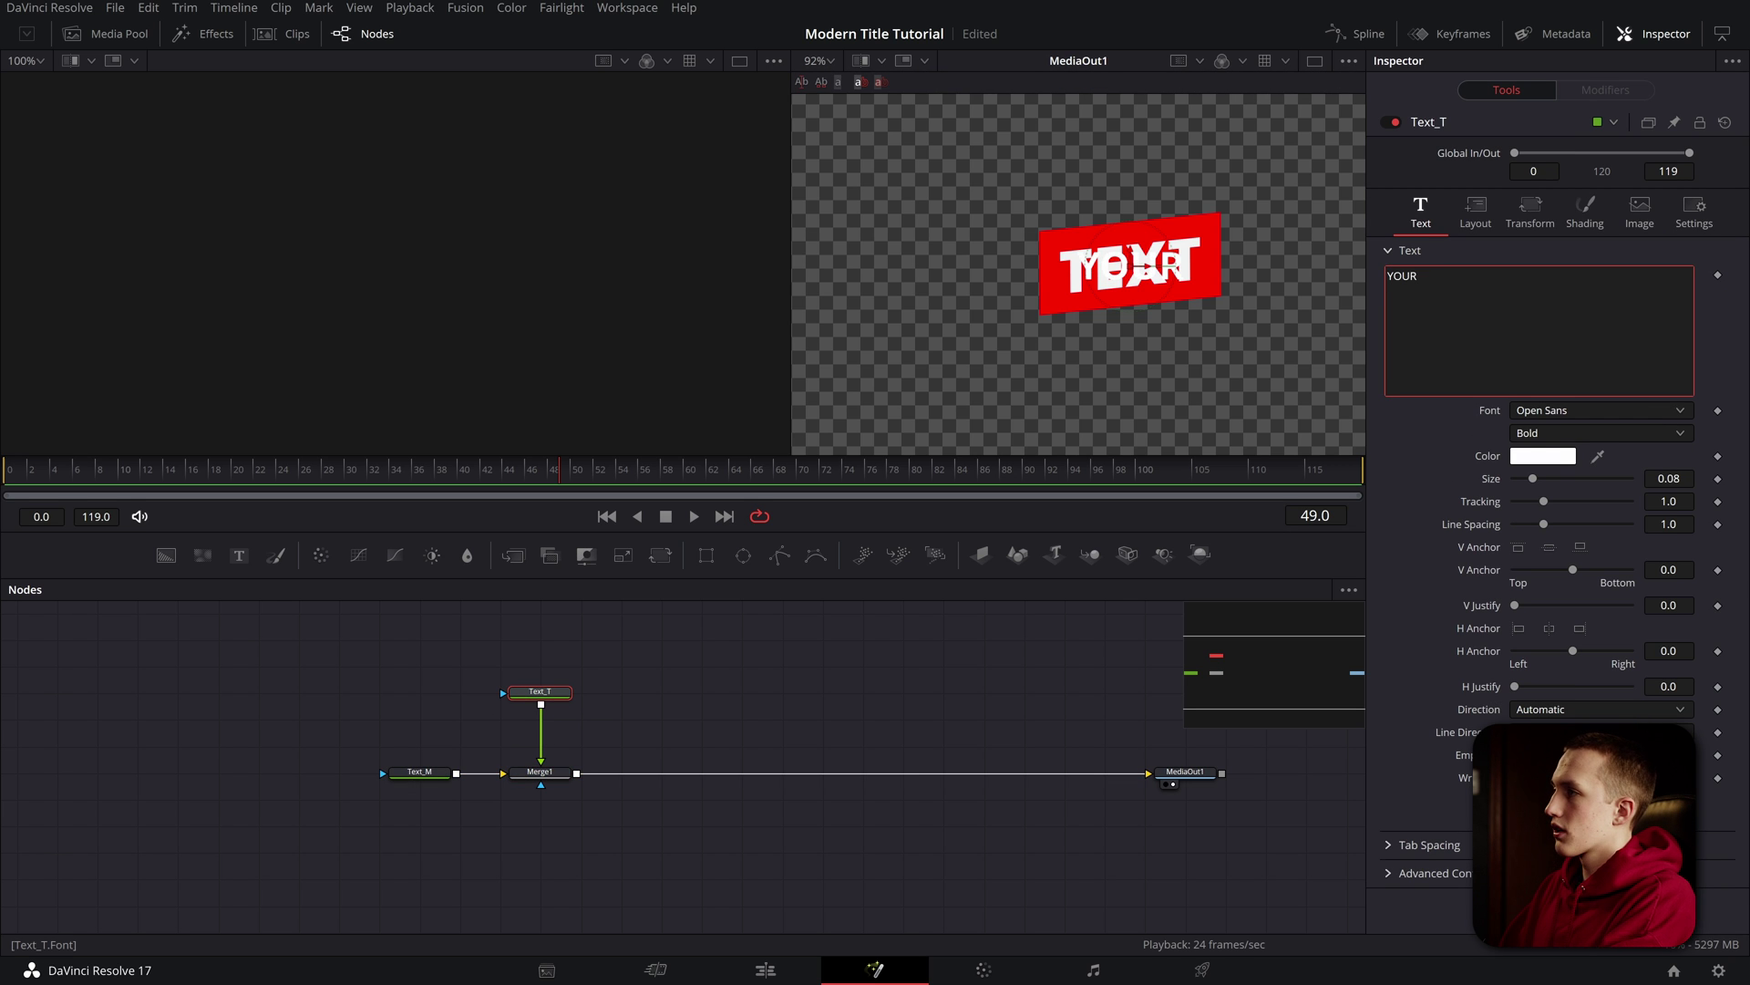
{"action": "left_click", "coordinate": [1561, 433]}
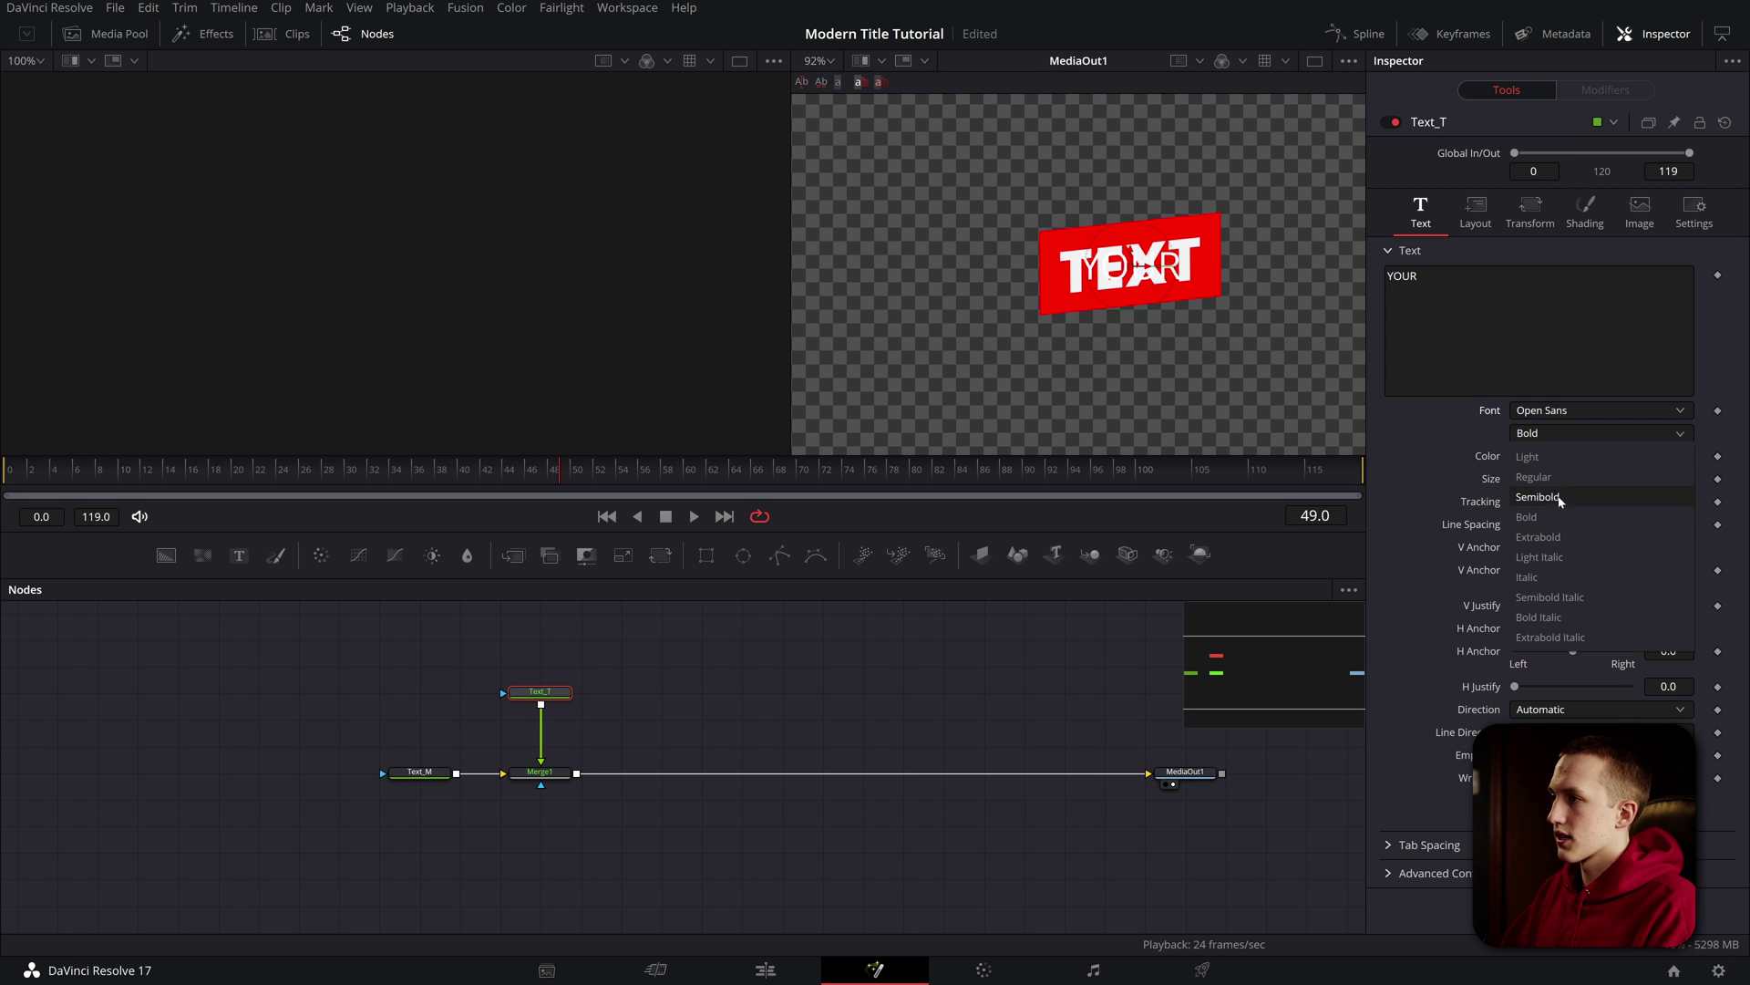
{"action": "left_click", "coordinate": [1550, 545]}
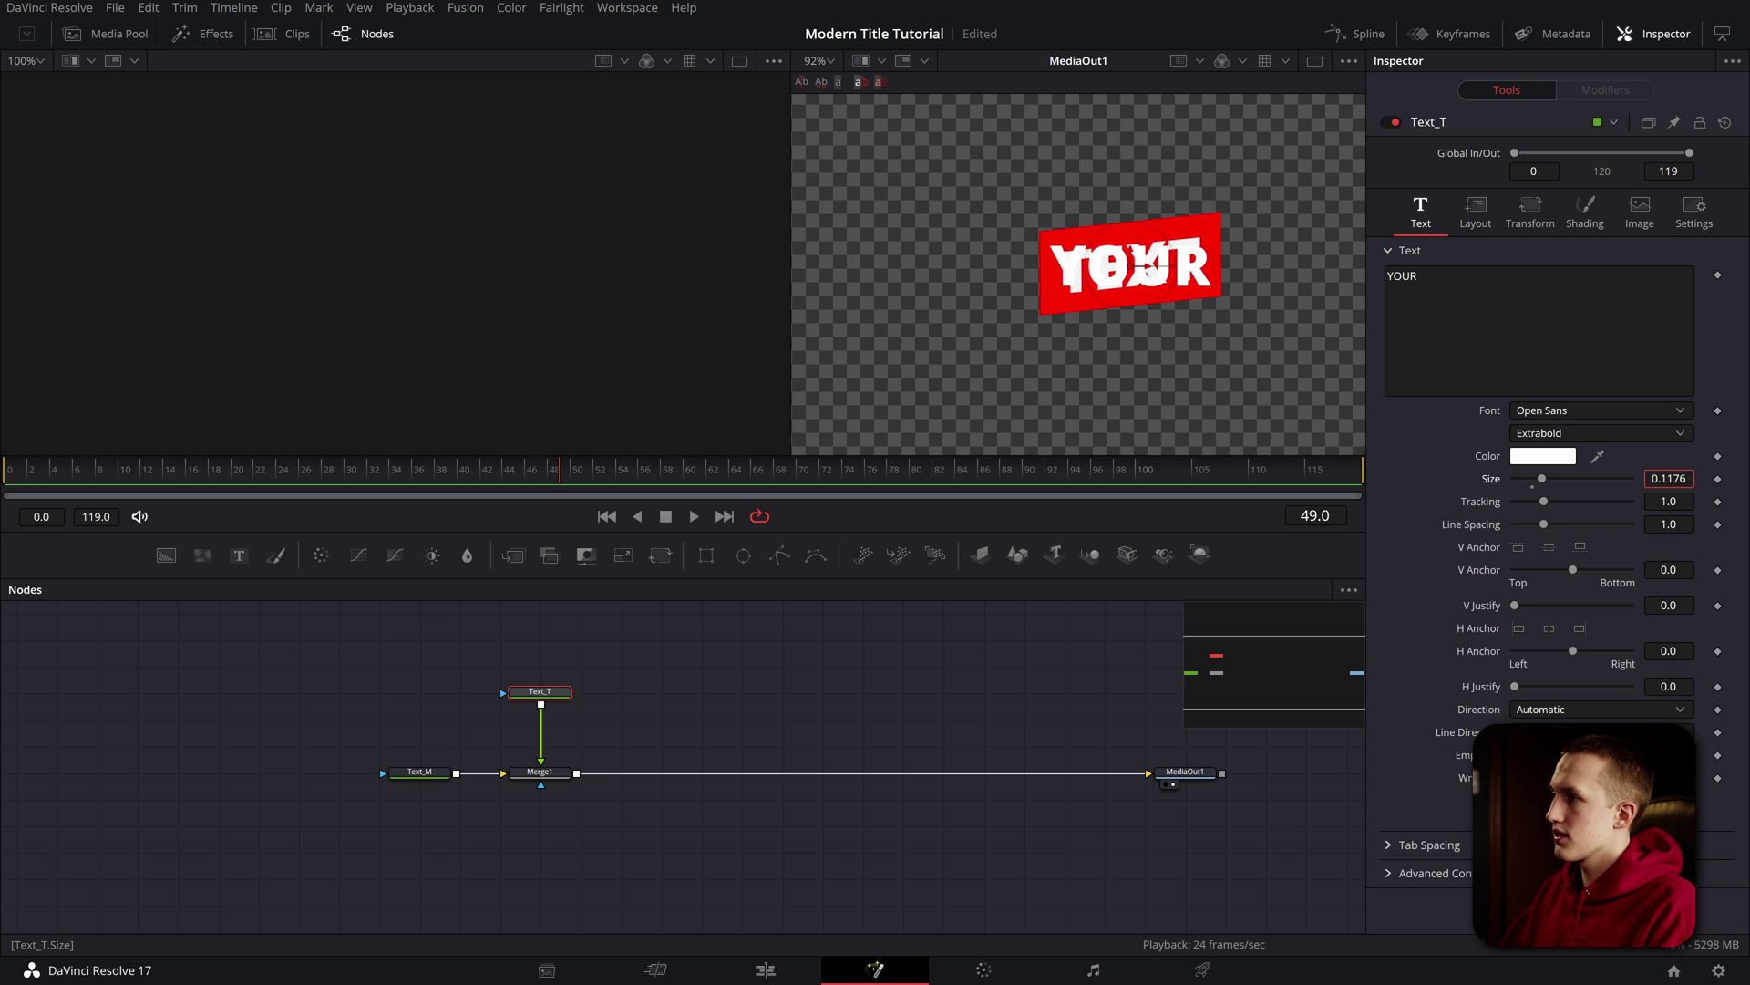
{"action": "left_click", "coordinate": [1530, 212]}
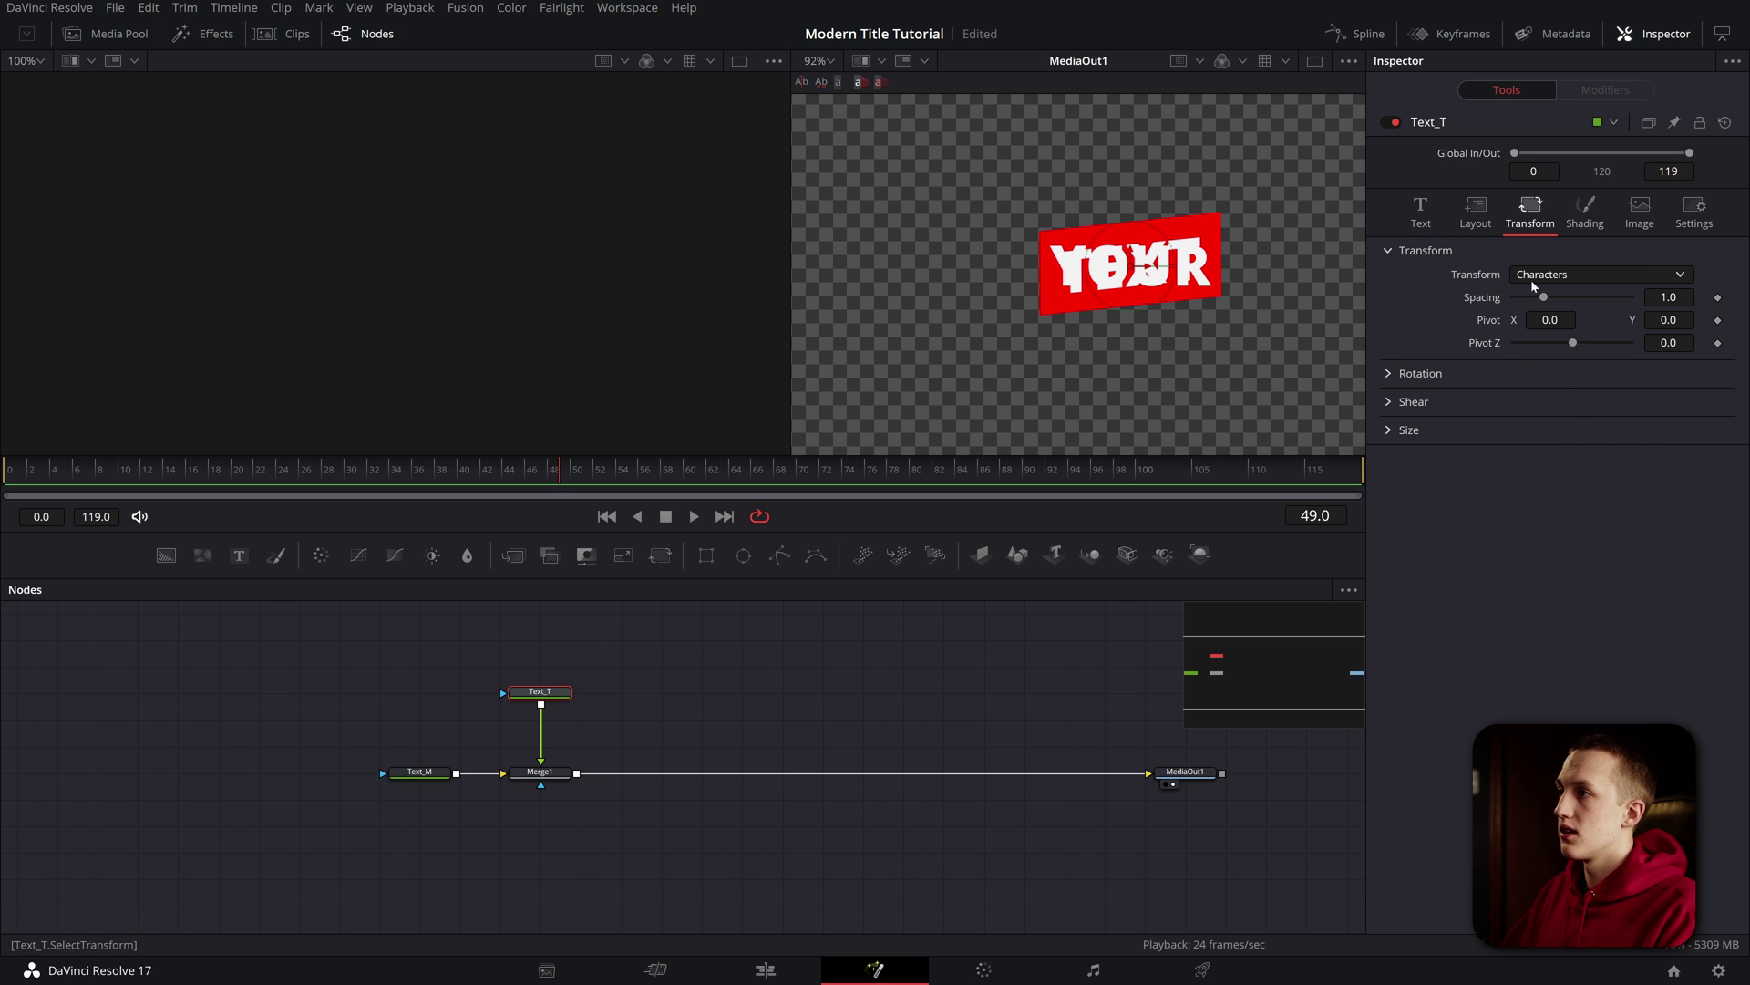
{"action": "left_click", "coordinate": [1535, 276]}
{"action": "left_click", "coordinate": [1538, 320]}
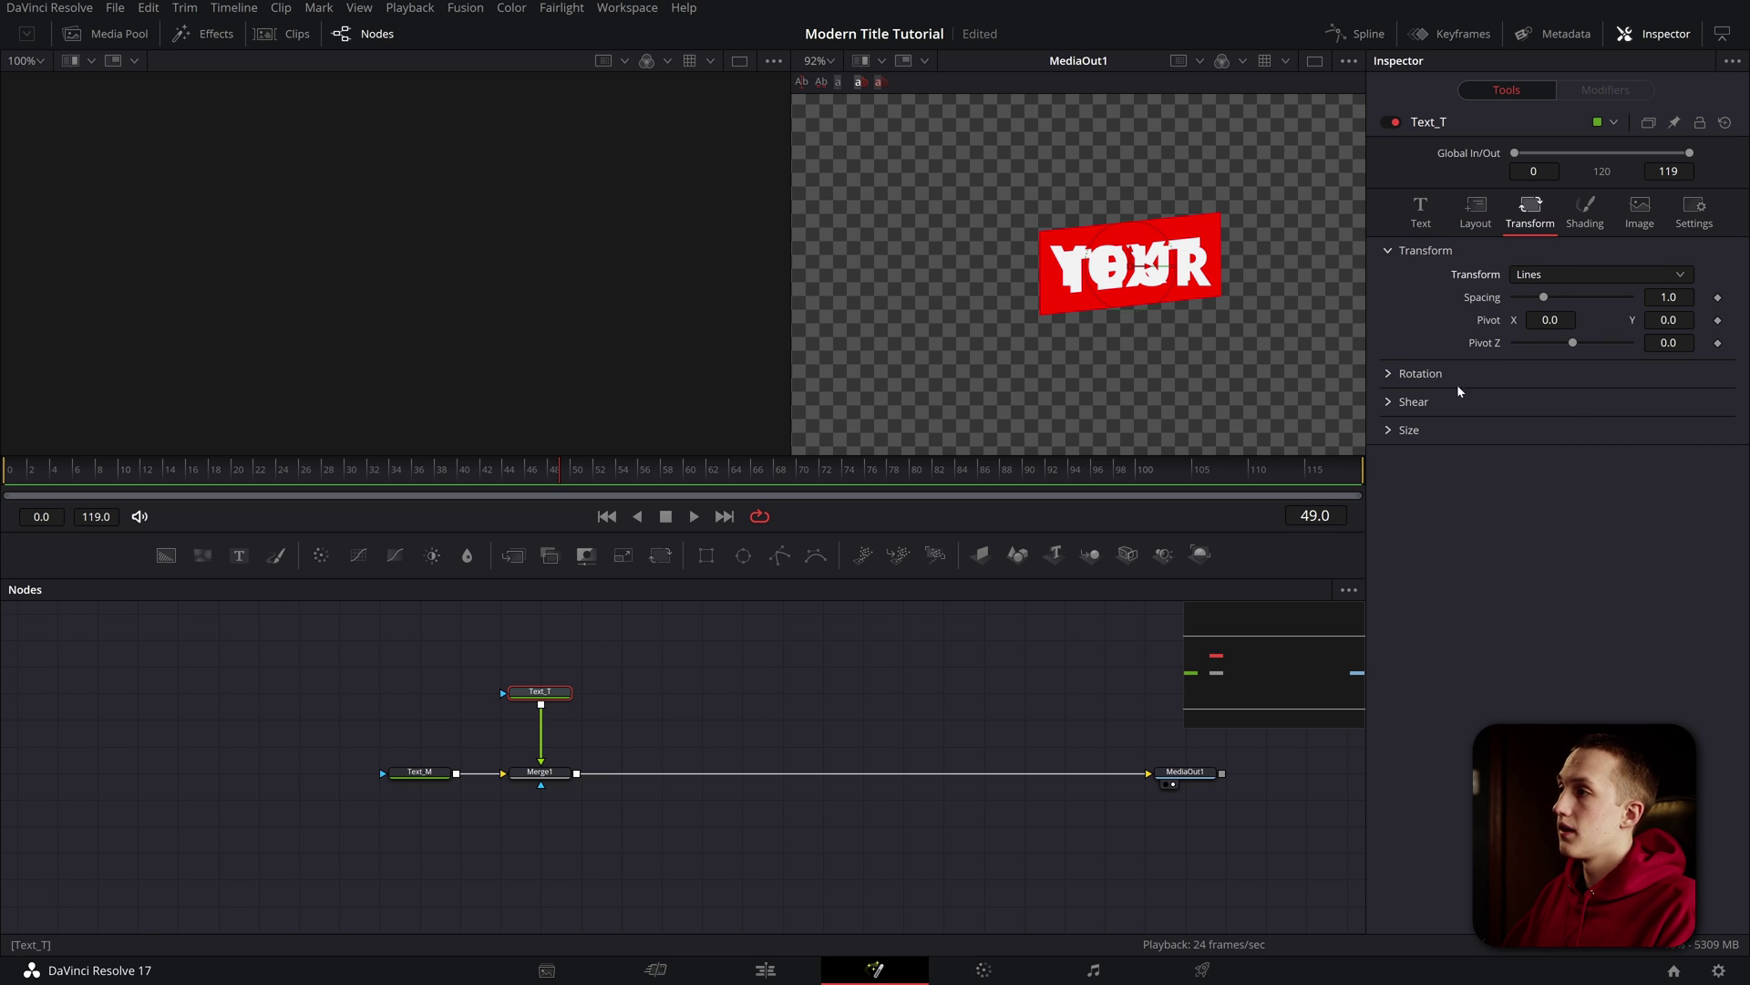
{"action": "left_click", "coordinate": [1390, 375]}
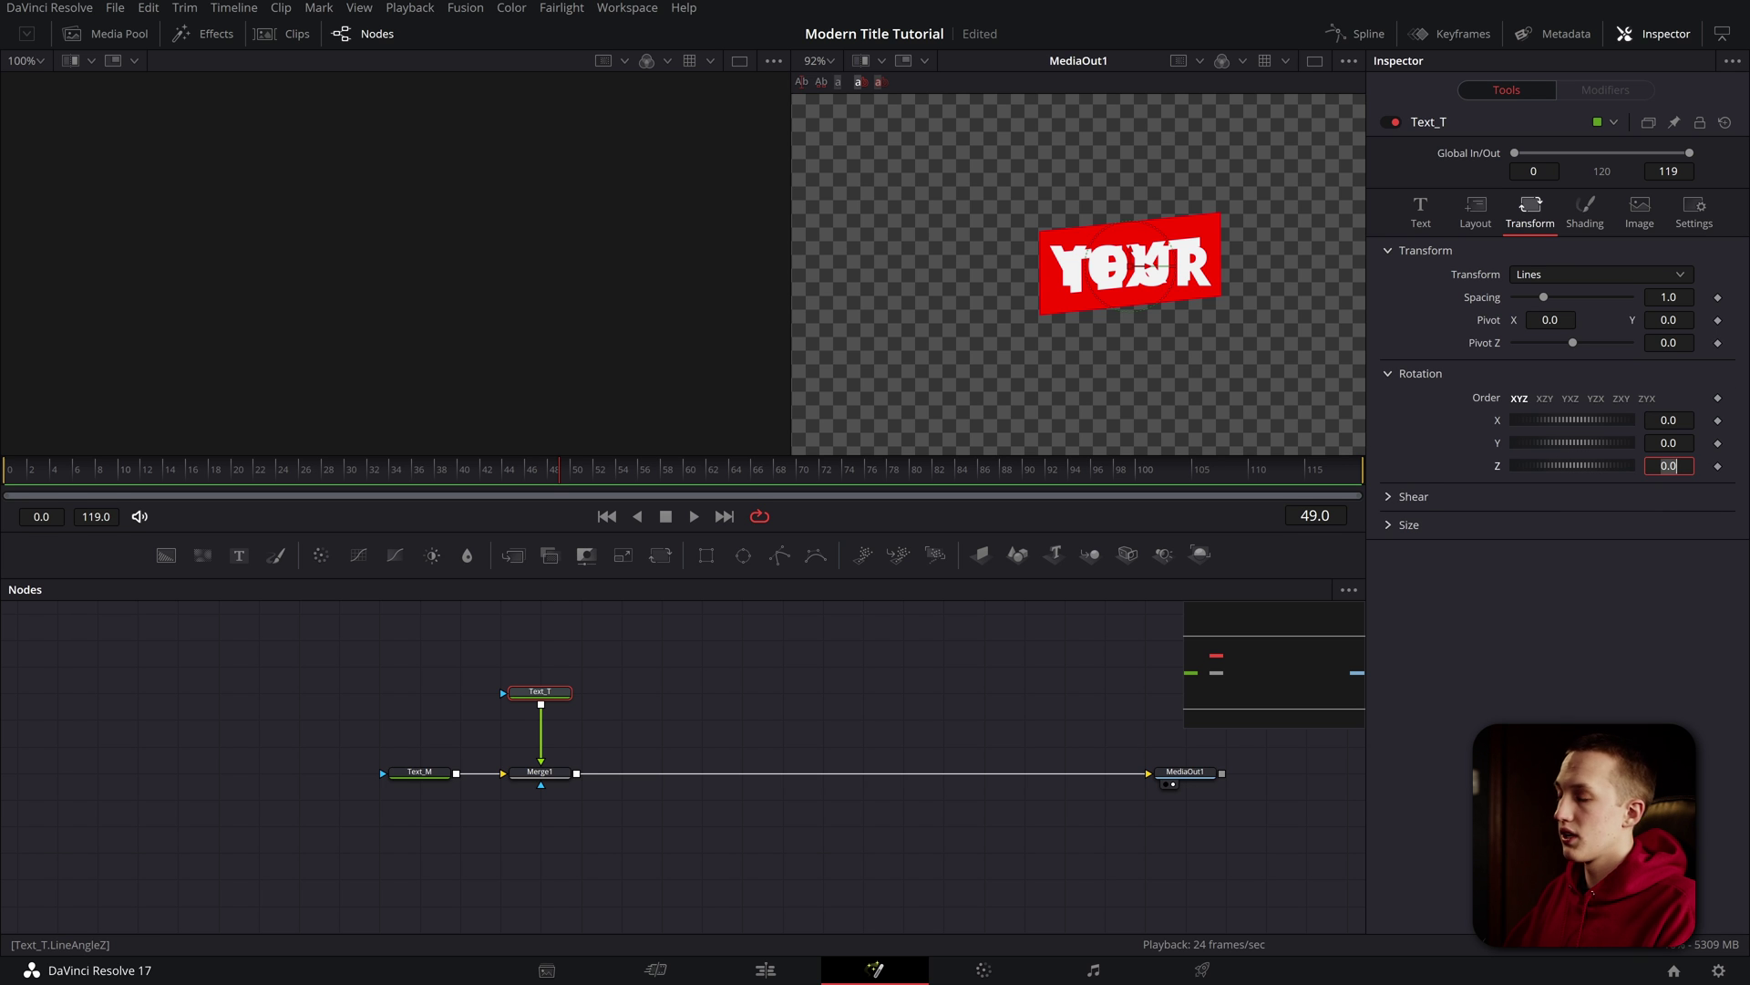
{"action": "key", "text": "Tab"}
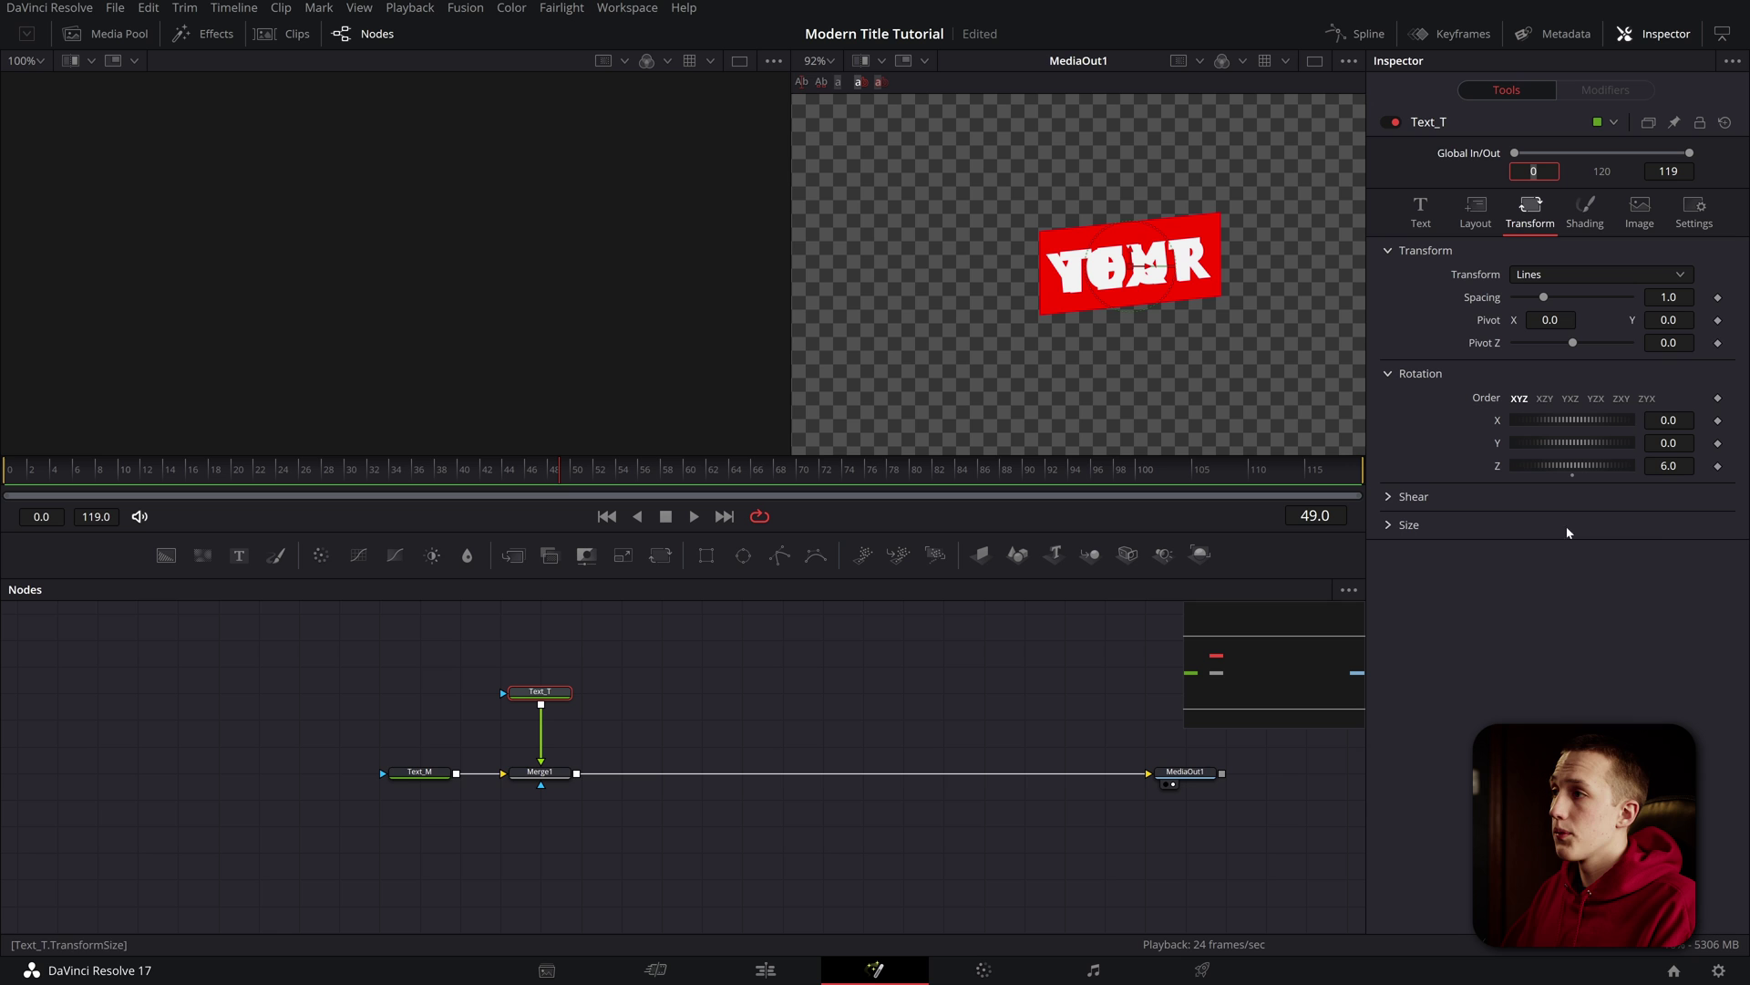
- Link Text_T's Rotation Z to Text_M.LineAngleZ with an expression
{"action": "right_click", "coordinate": [1500, 470]}
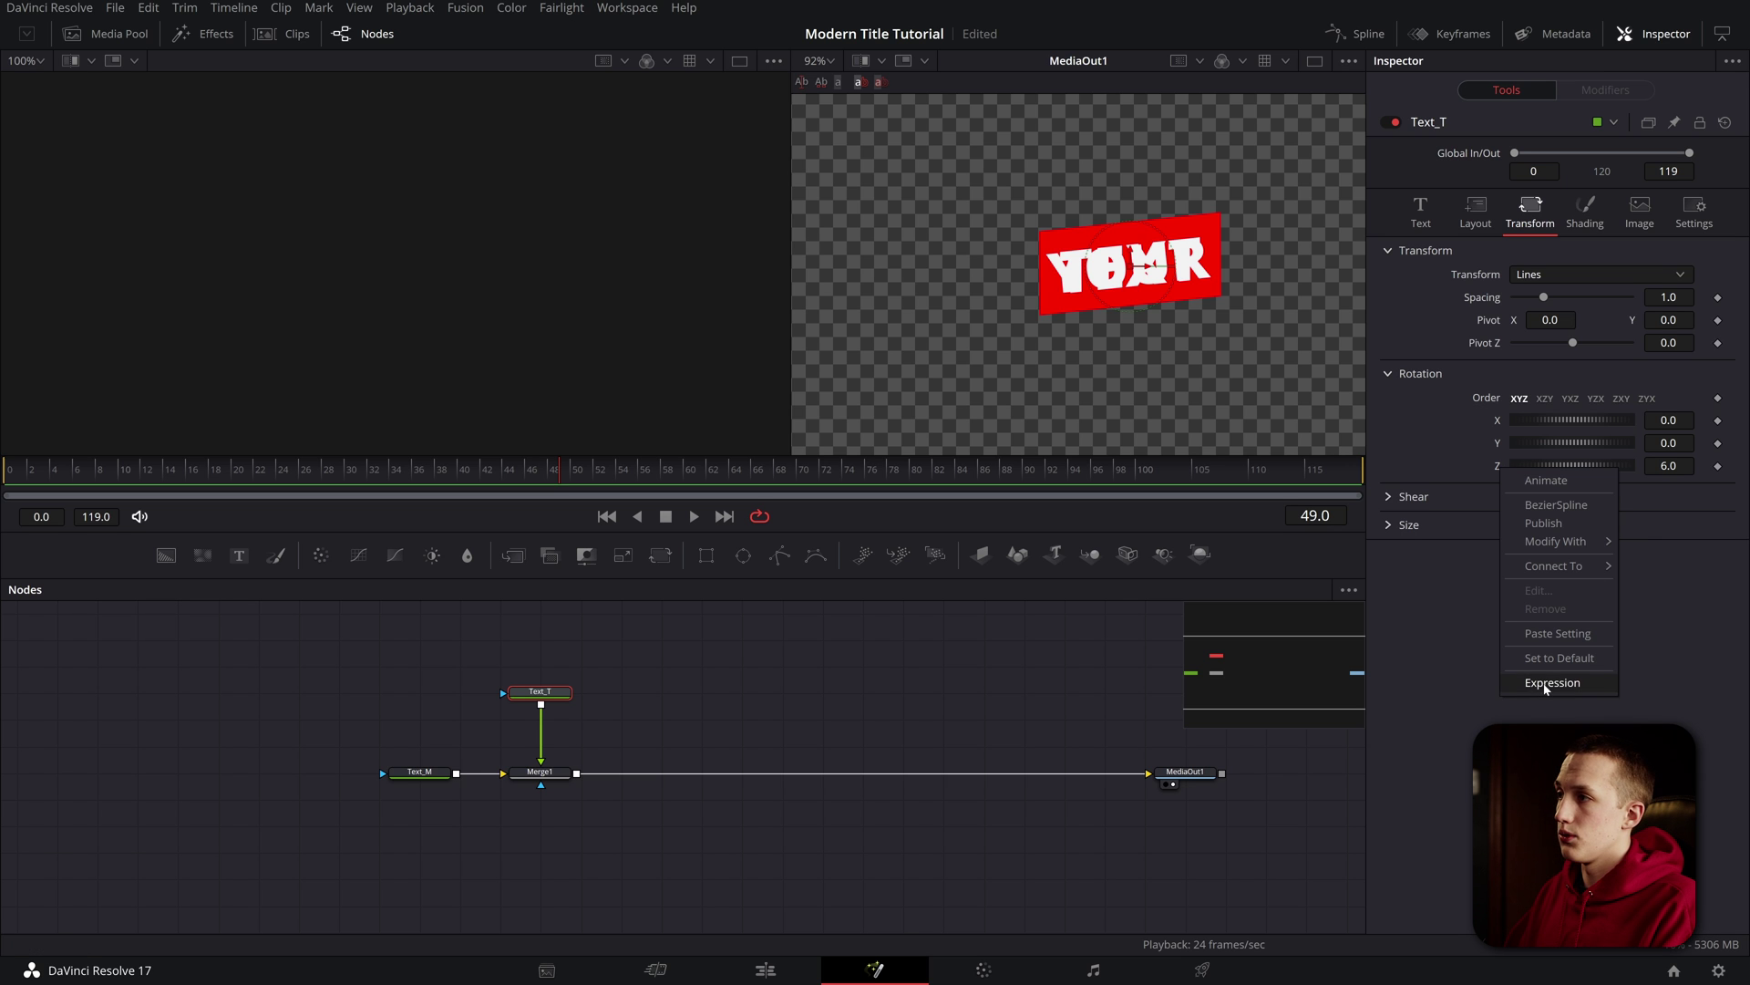
{"action": "left_click", "coordinate": [1543, 691]}
{"action": "left_click", "coordinate": [1550, 489]}
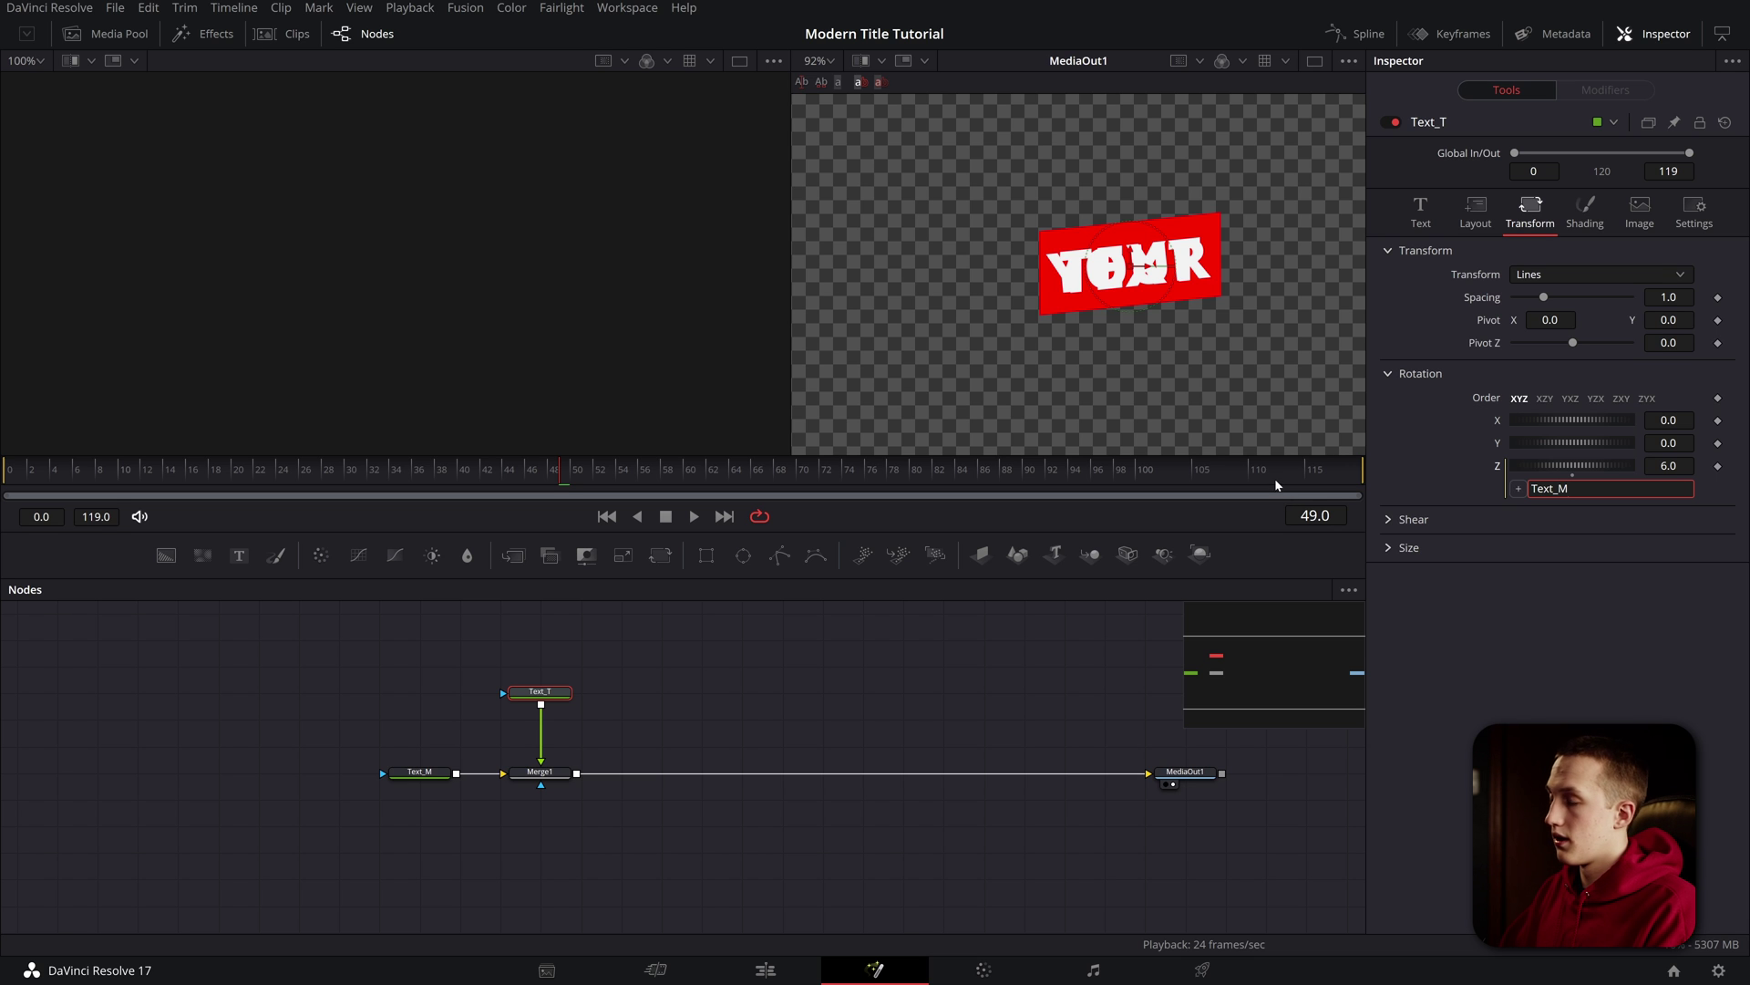
{"action": "type", "text": "Text_M.LineAngleZ"}
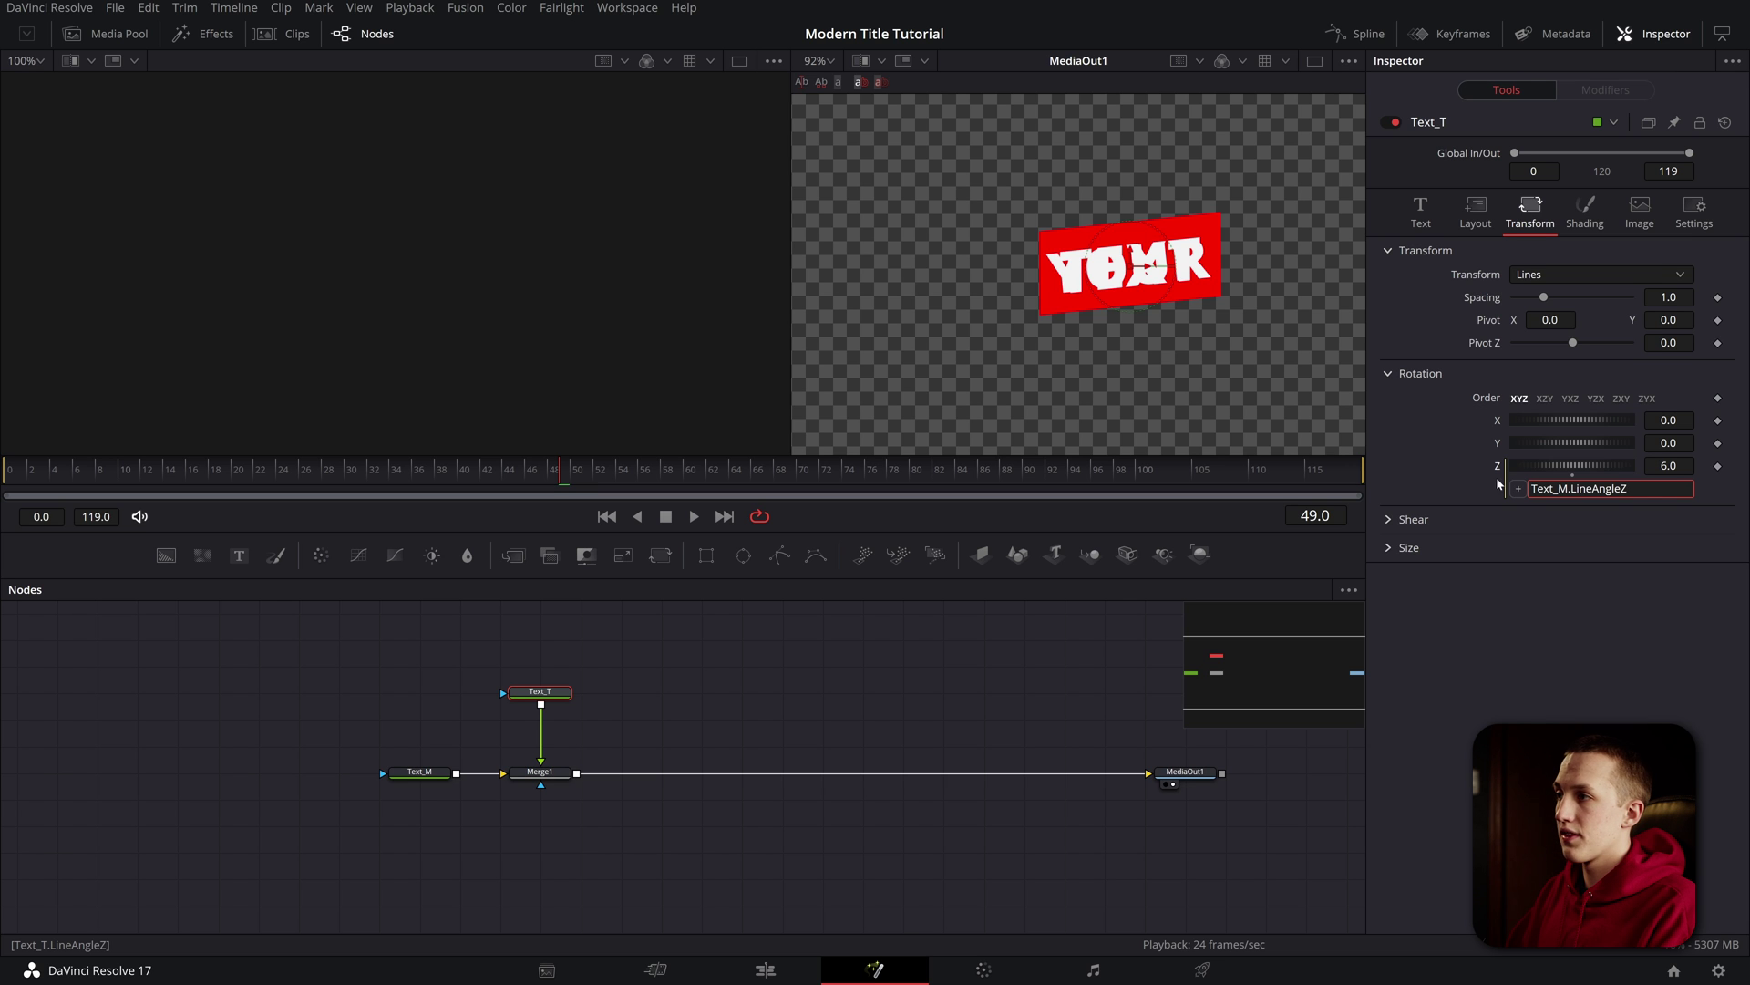
{"action": "key", "text": "Return"}
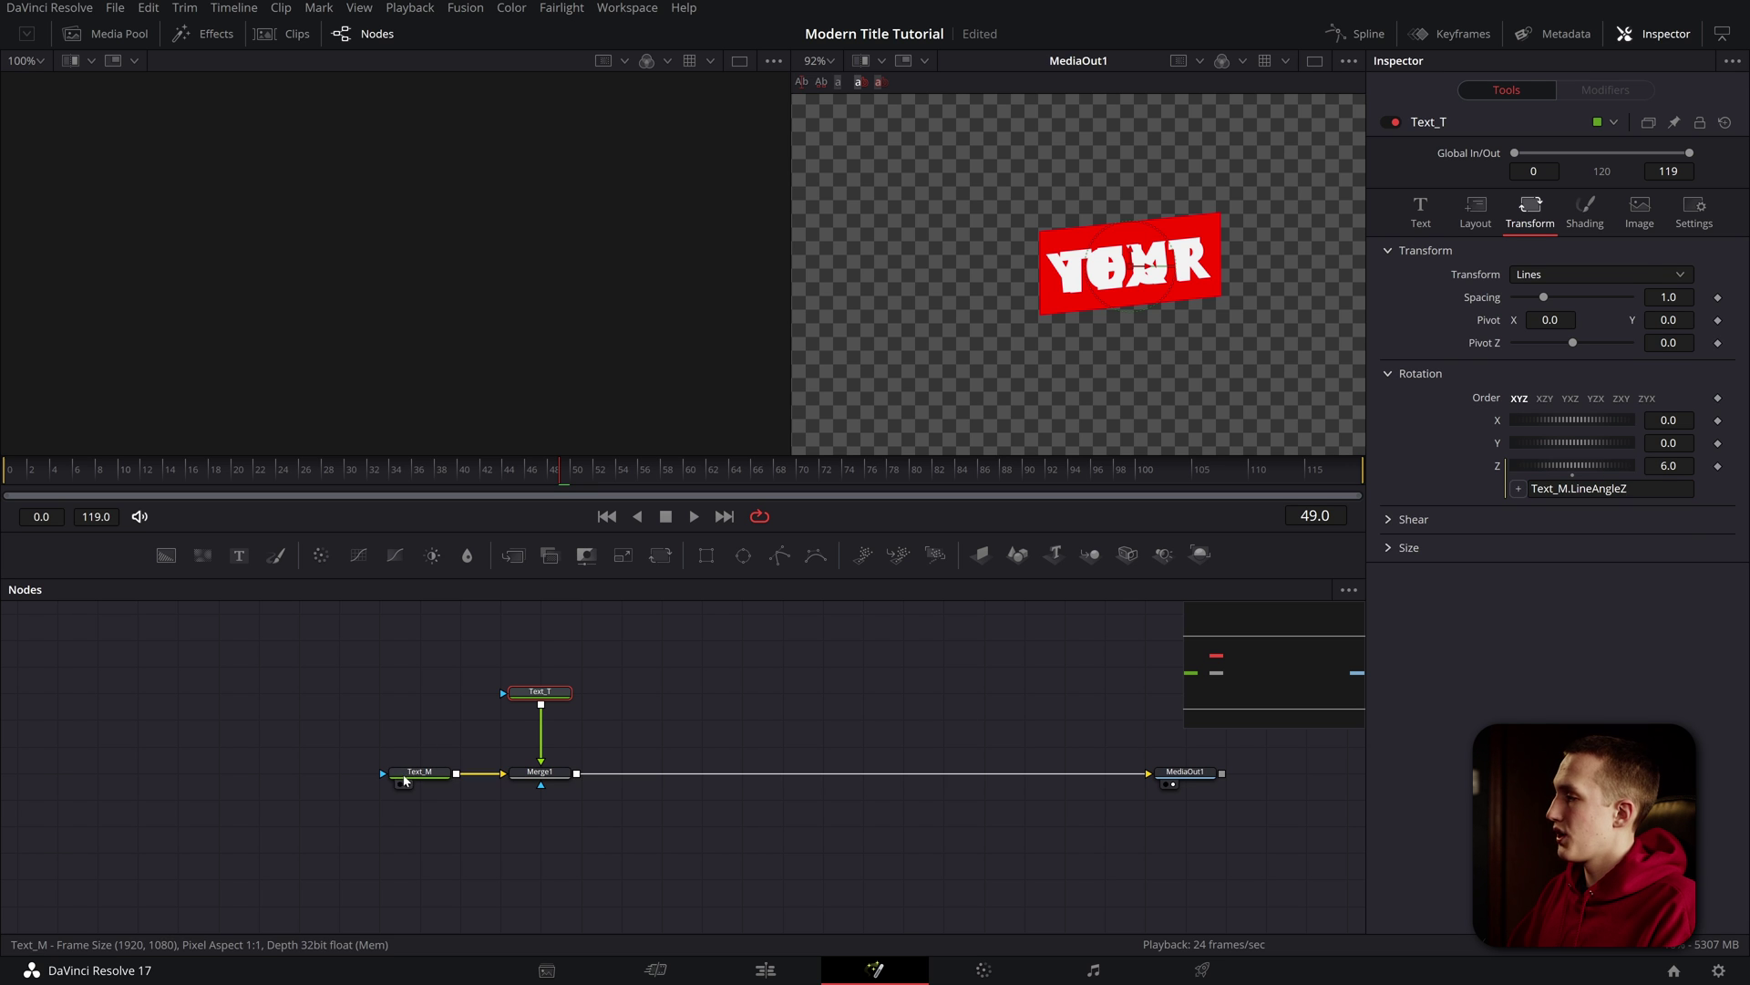
- Test the link by rotating Text_M, then add an expression to Text_T's Shear X
{"action": "left_click", "coordinate": [419, 771]}
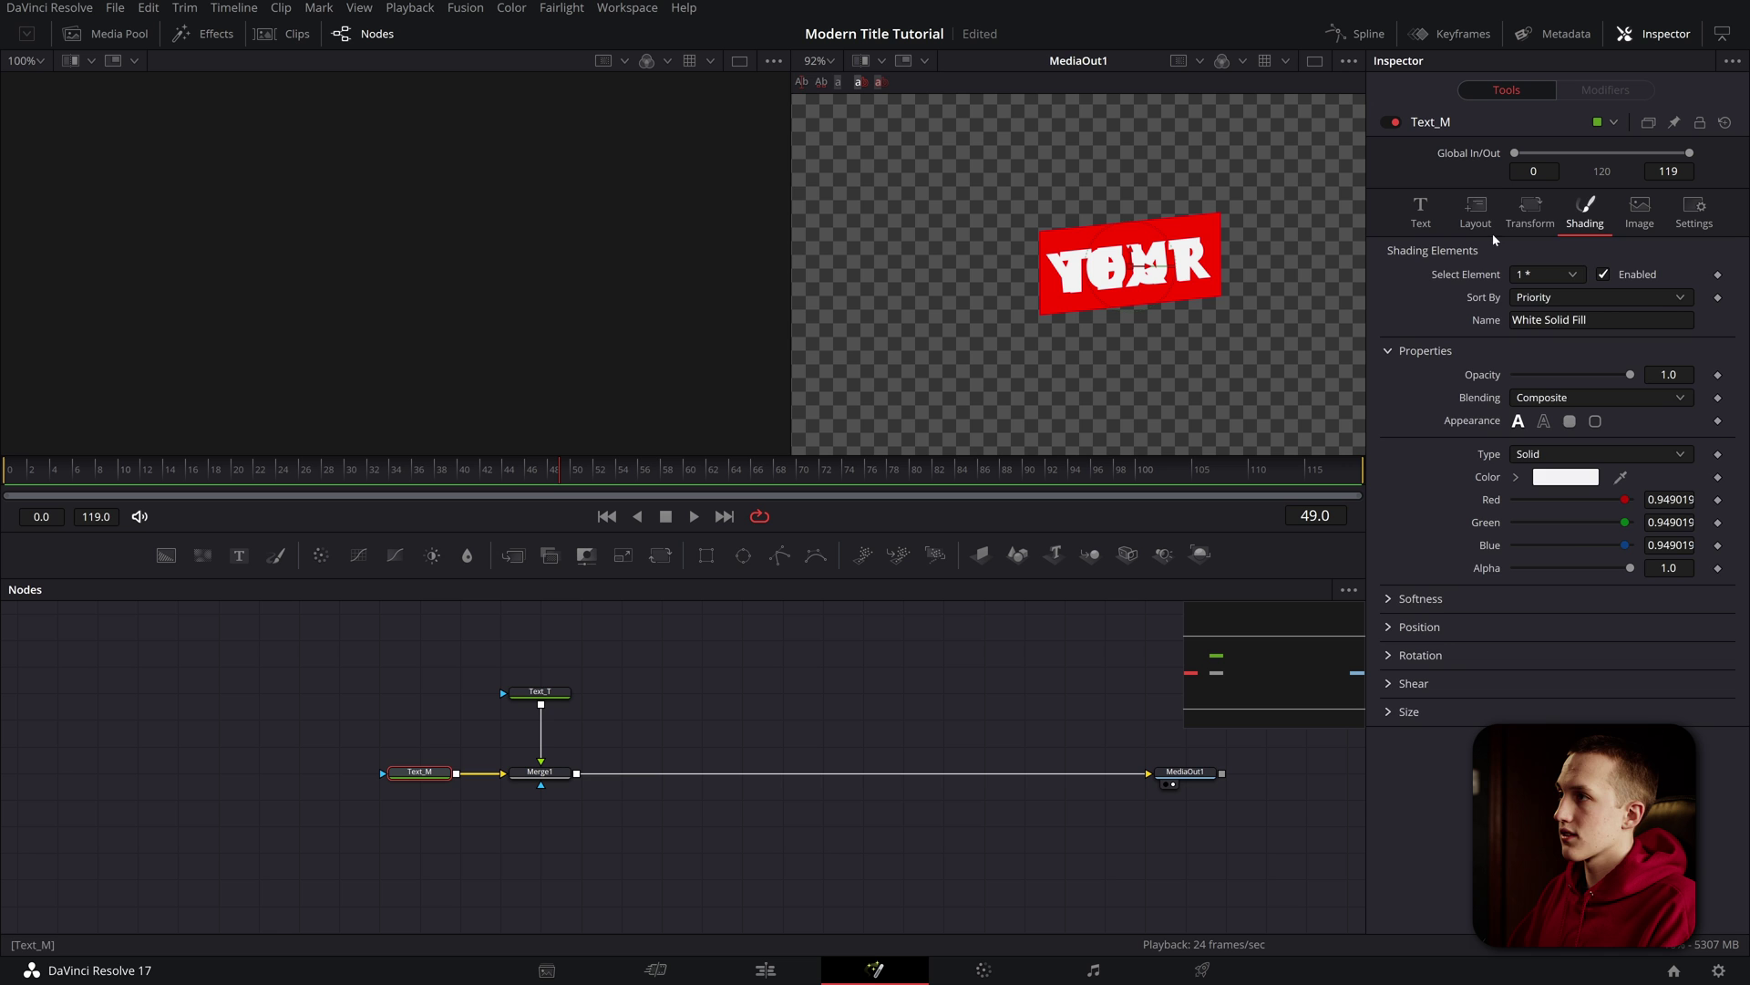
{"action": "left_click", "coordinate": [1507, 222]}
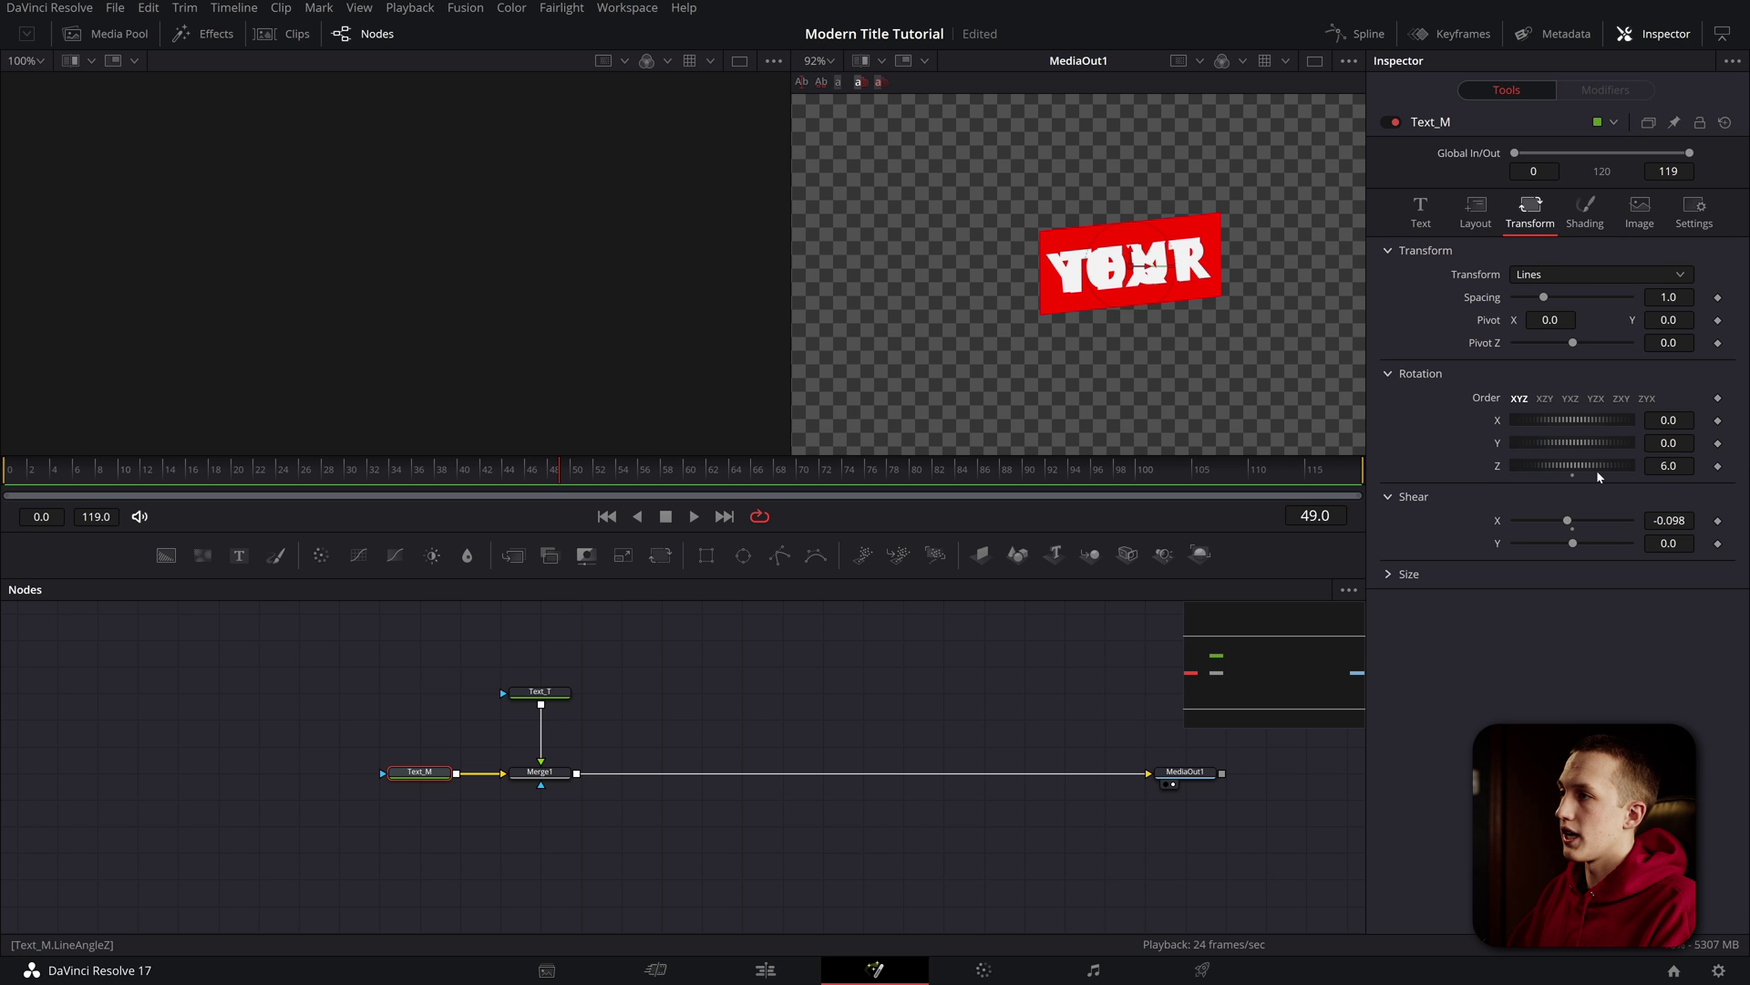
{"action": "mouse_move", "coordinate": [1598, 476]}
{"action": "left_mouse_down"}
{"action": "mouse_move", "coordinate": [1550, 465]}
{"action": "mouse_move", "coordinate": [1609, 465]}
{"action": "left_mouse_up"}
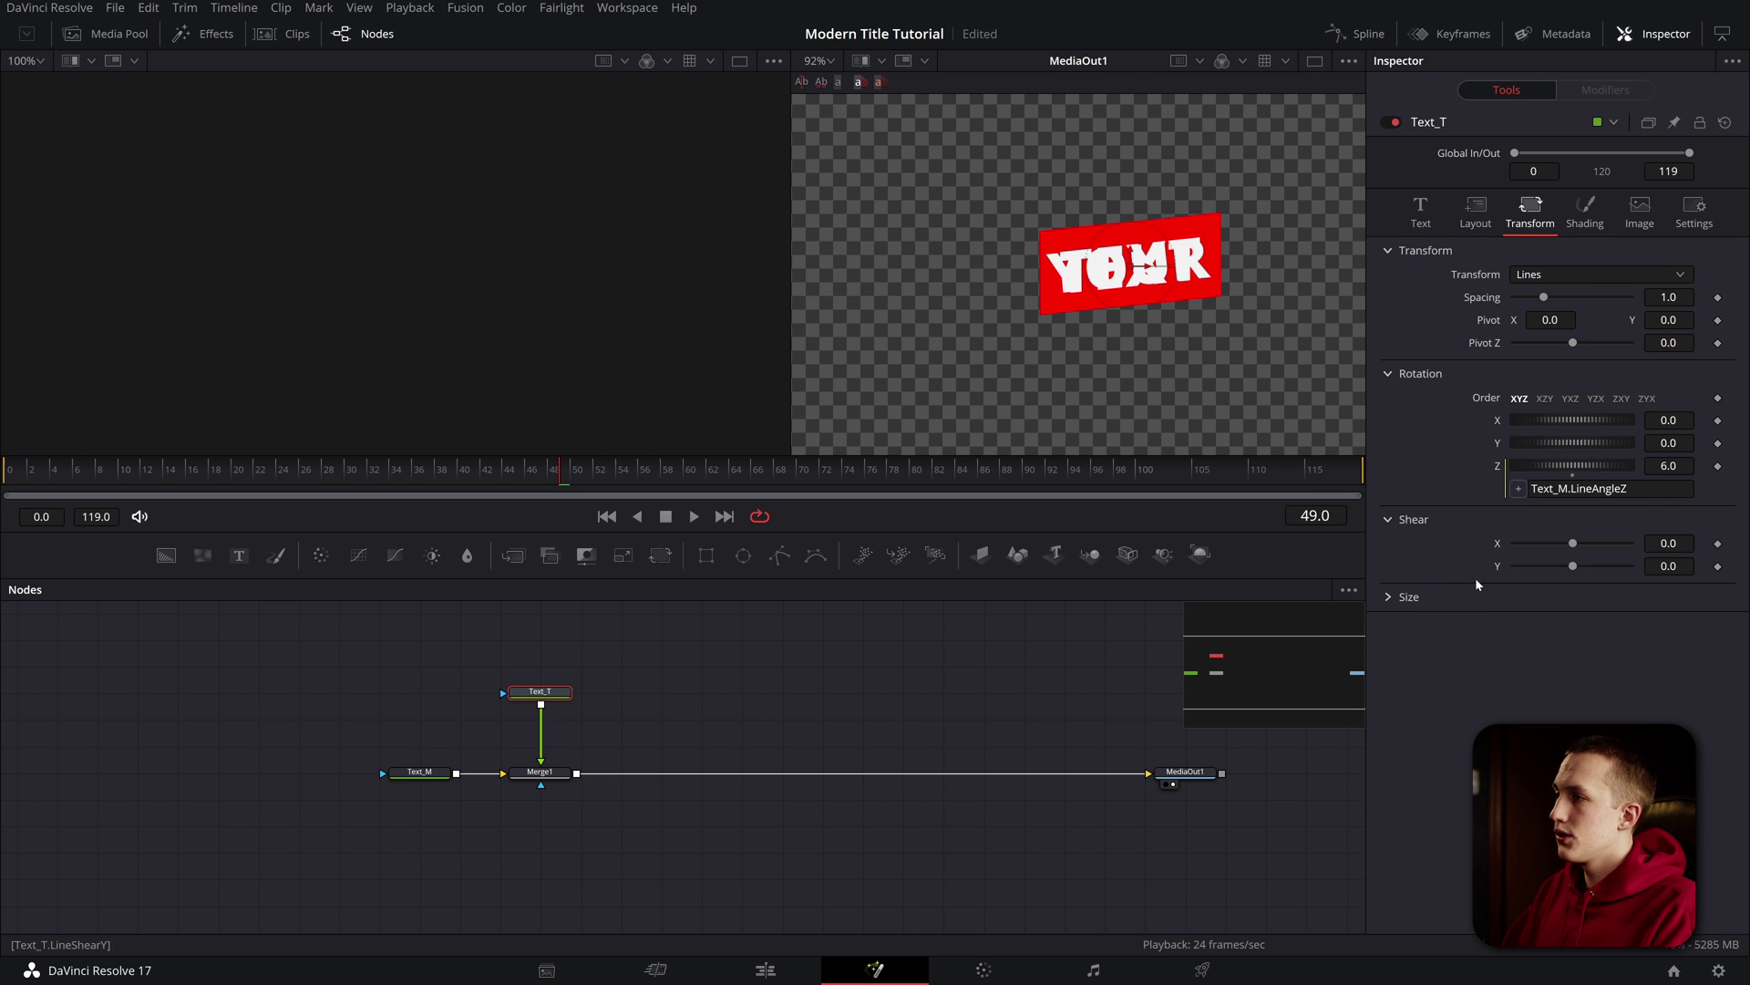
{"action": "right_click", "coordinate": [1498, 543]}
{"action": "left_click", "coordinate": [1555, 743]}
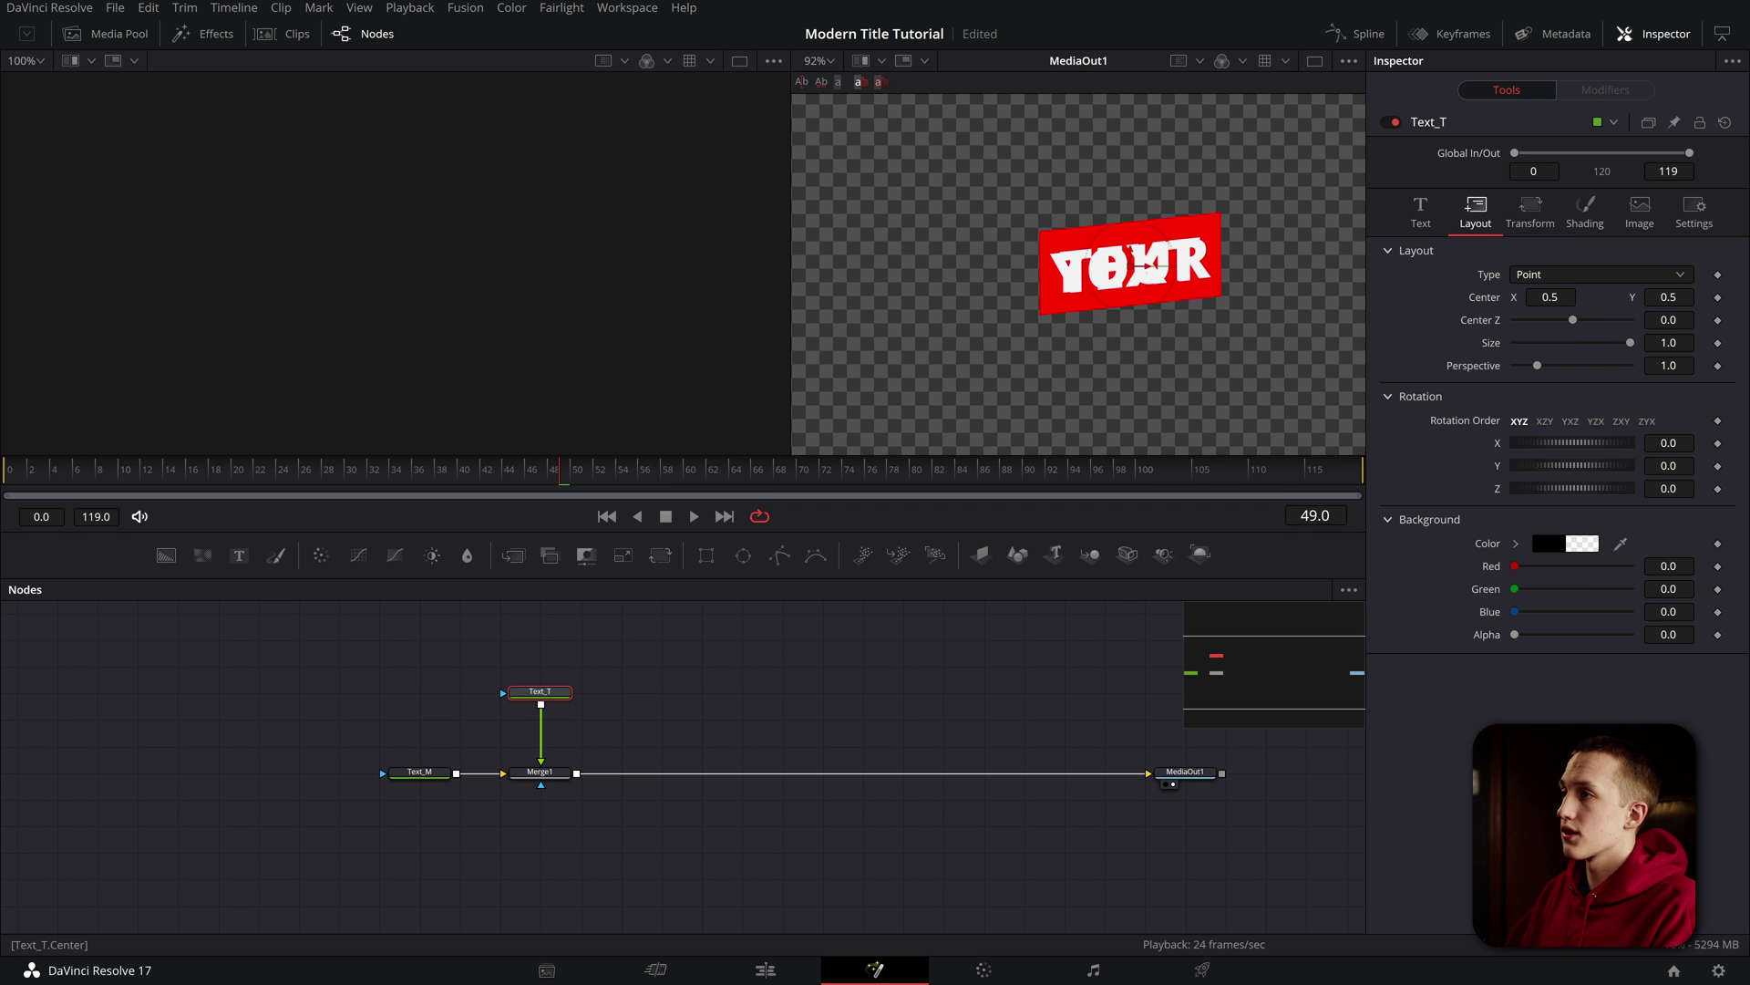
- Move YOUR above the red box and duplicate Text_T as Text_B, merged in below
{"action": "left_click_drag", "start_coordinate": [1668, 296], "coordinate": [1707, 296]}
{"action": "scroll", "coordinate": [1174, 312], "scroll_direction": "down", "scroll_amount": 3}
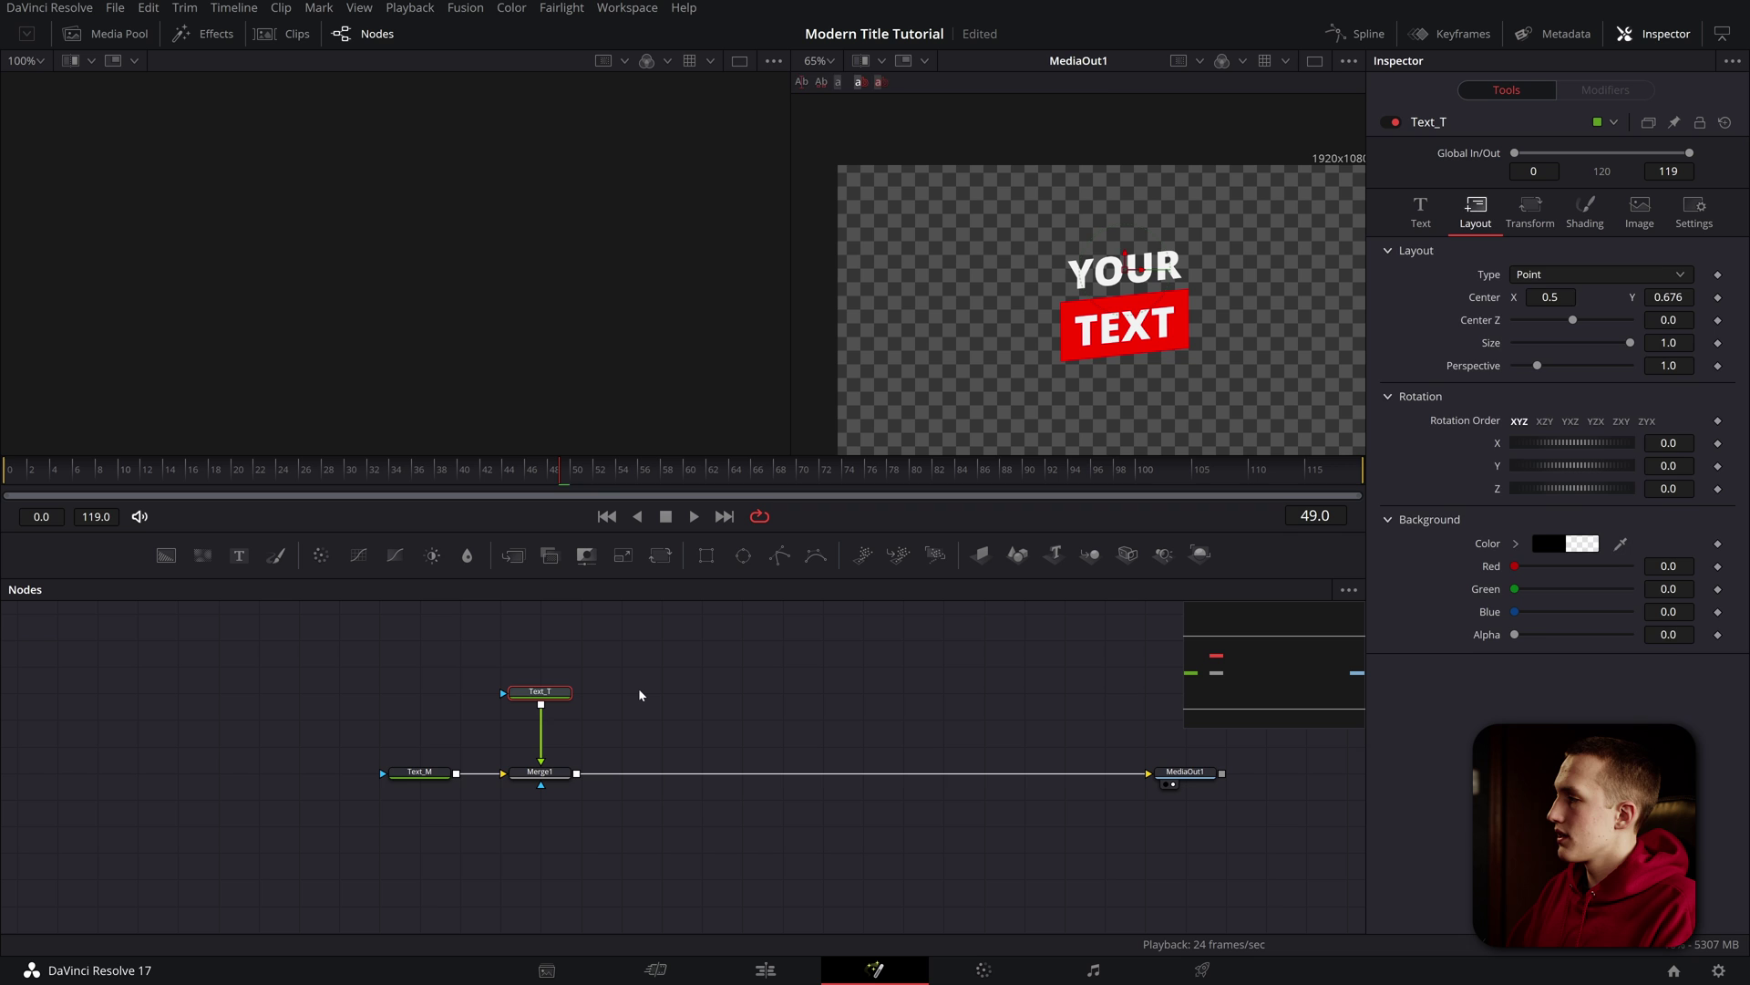
{"action": "key", "text": "ctrl+v"}
{"action": "key", "text": "F2"}
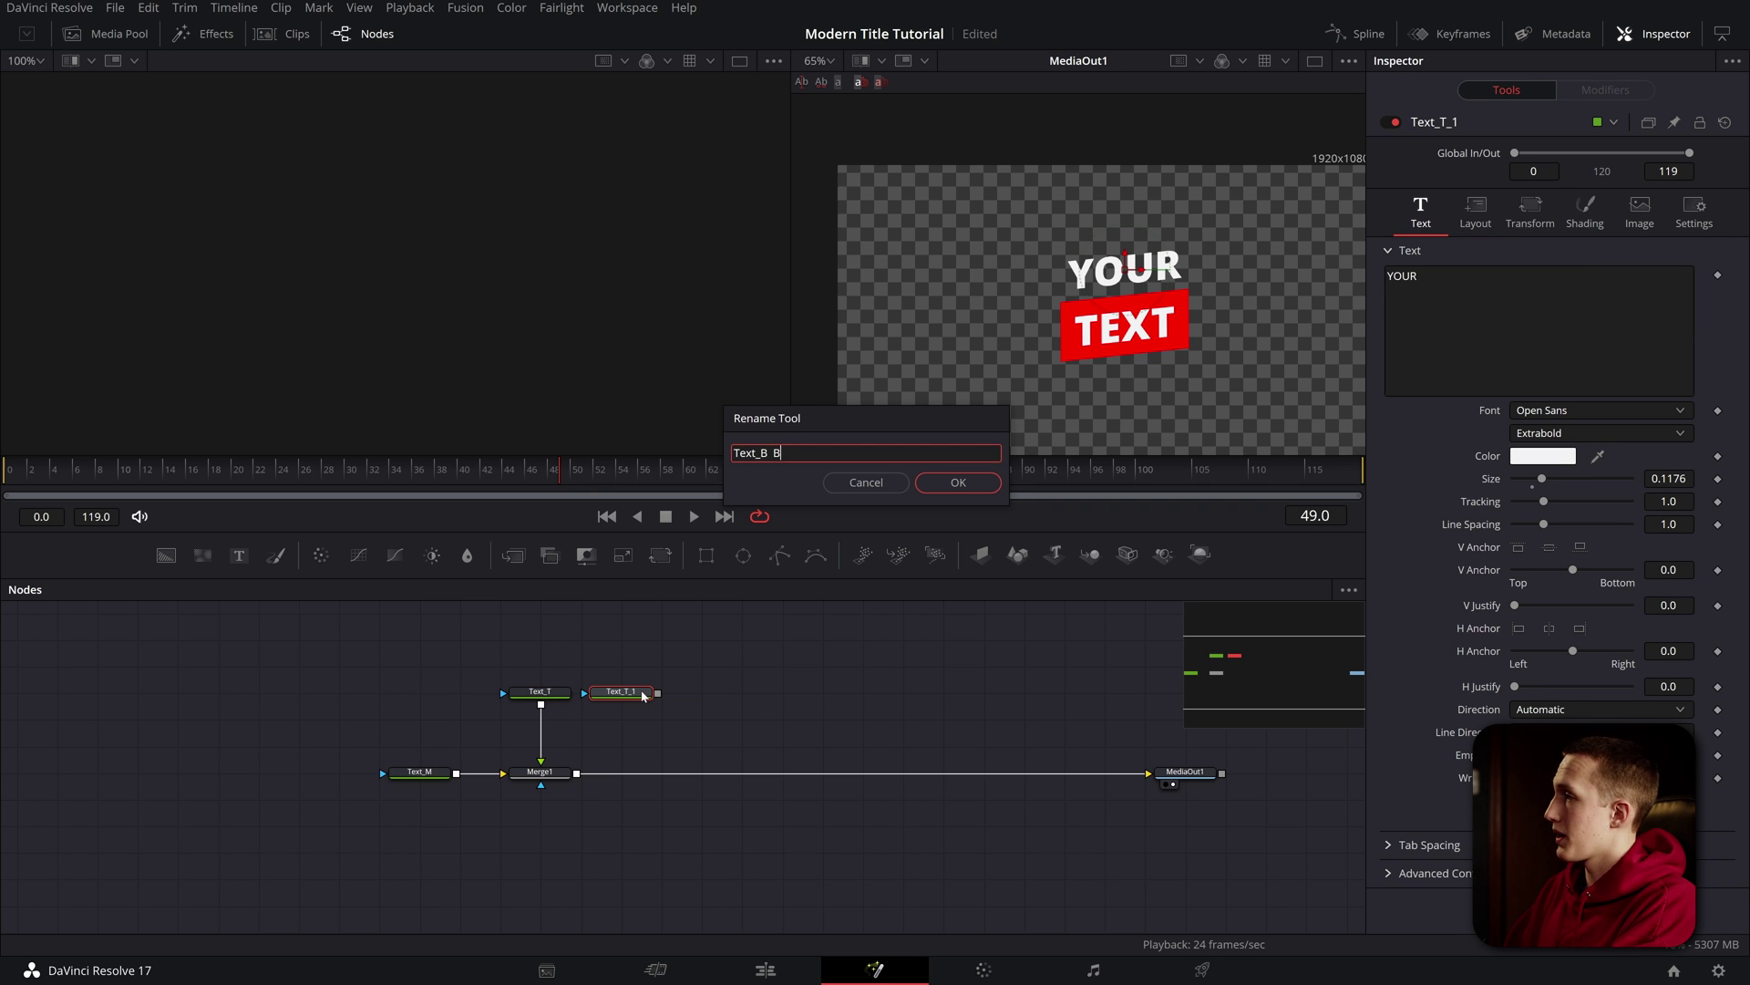
{"action": "key", "text": "Return"}
{"action": "left_click", "coordinate": [1491, 231]}
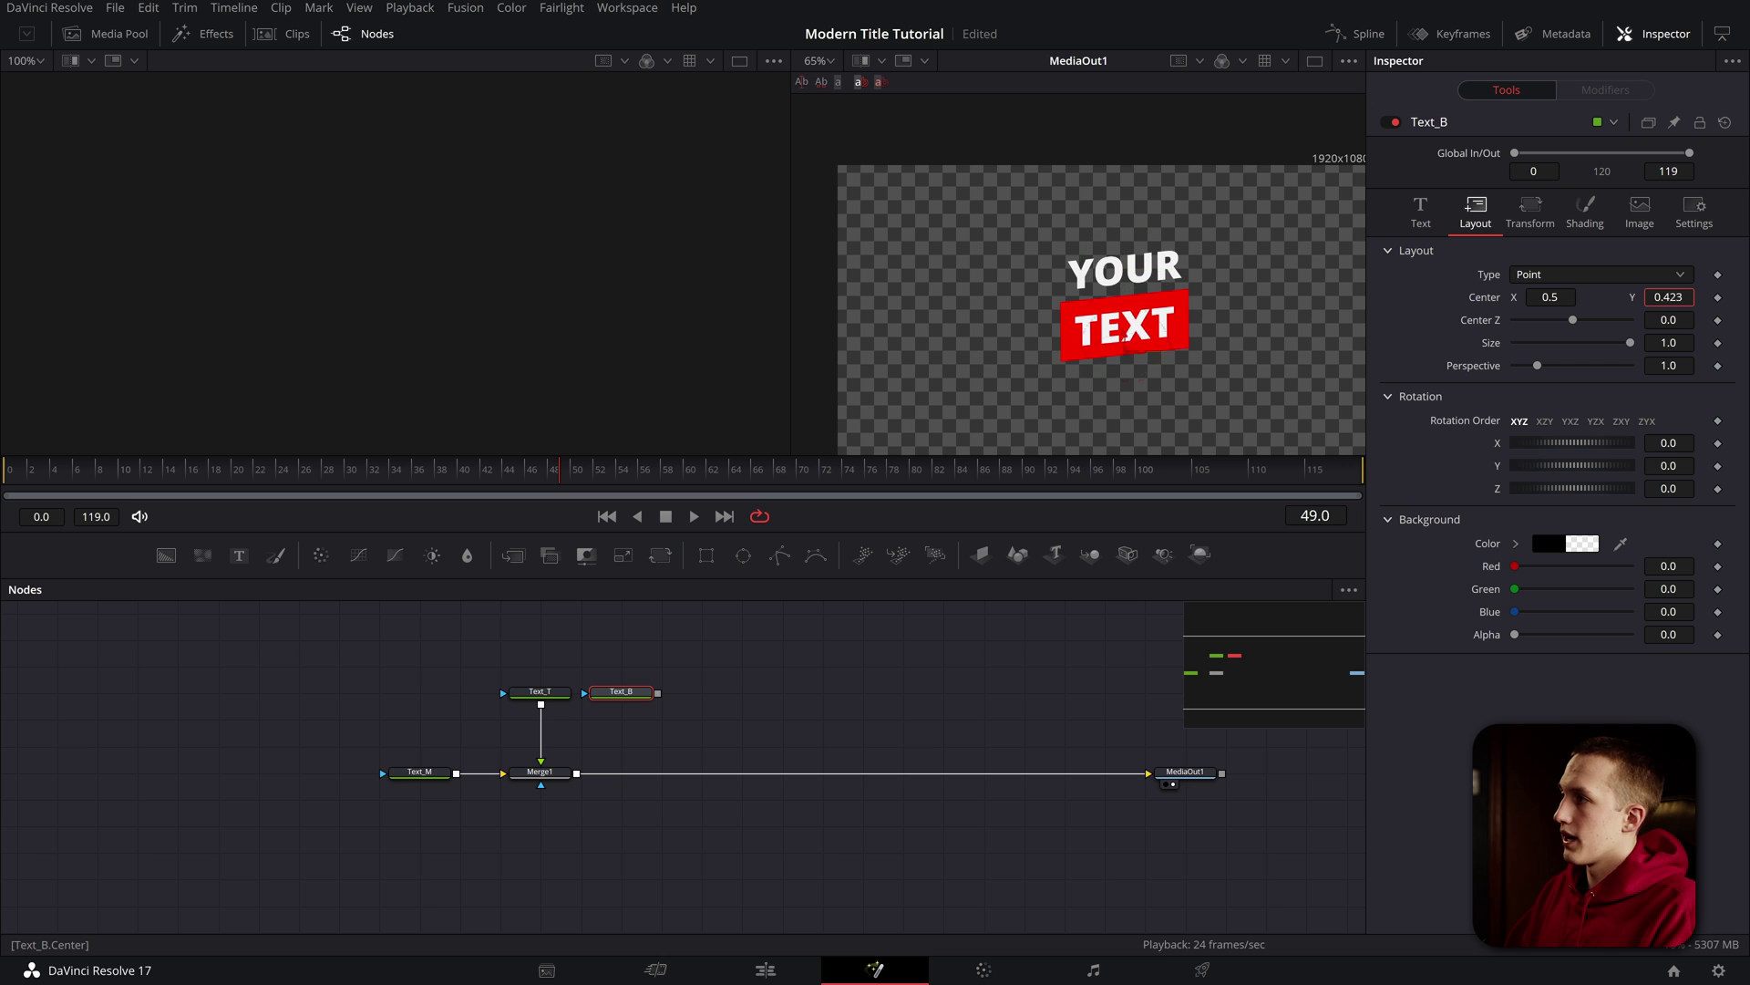
{"action": "left_click_drag", "start_coordinate": [657, 693], "coordinate": [578, 773]}
{"action": "left_click", "coordinate": [621, 691]}
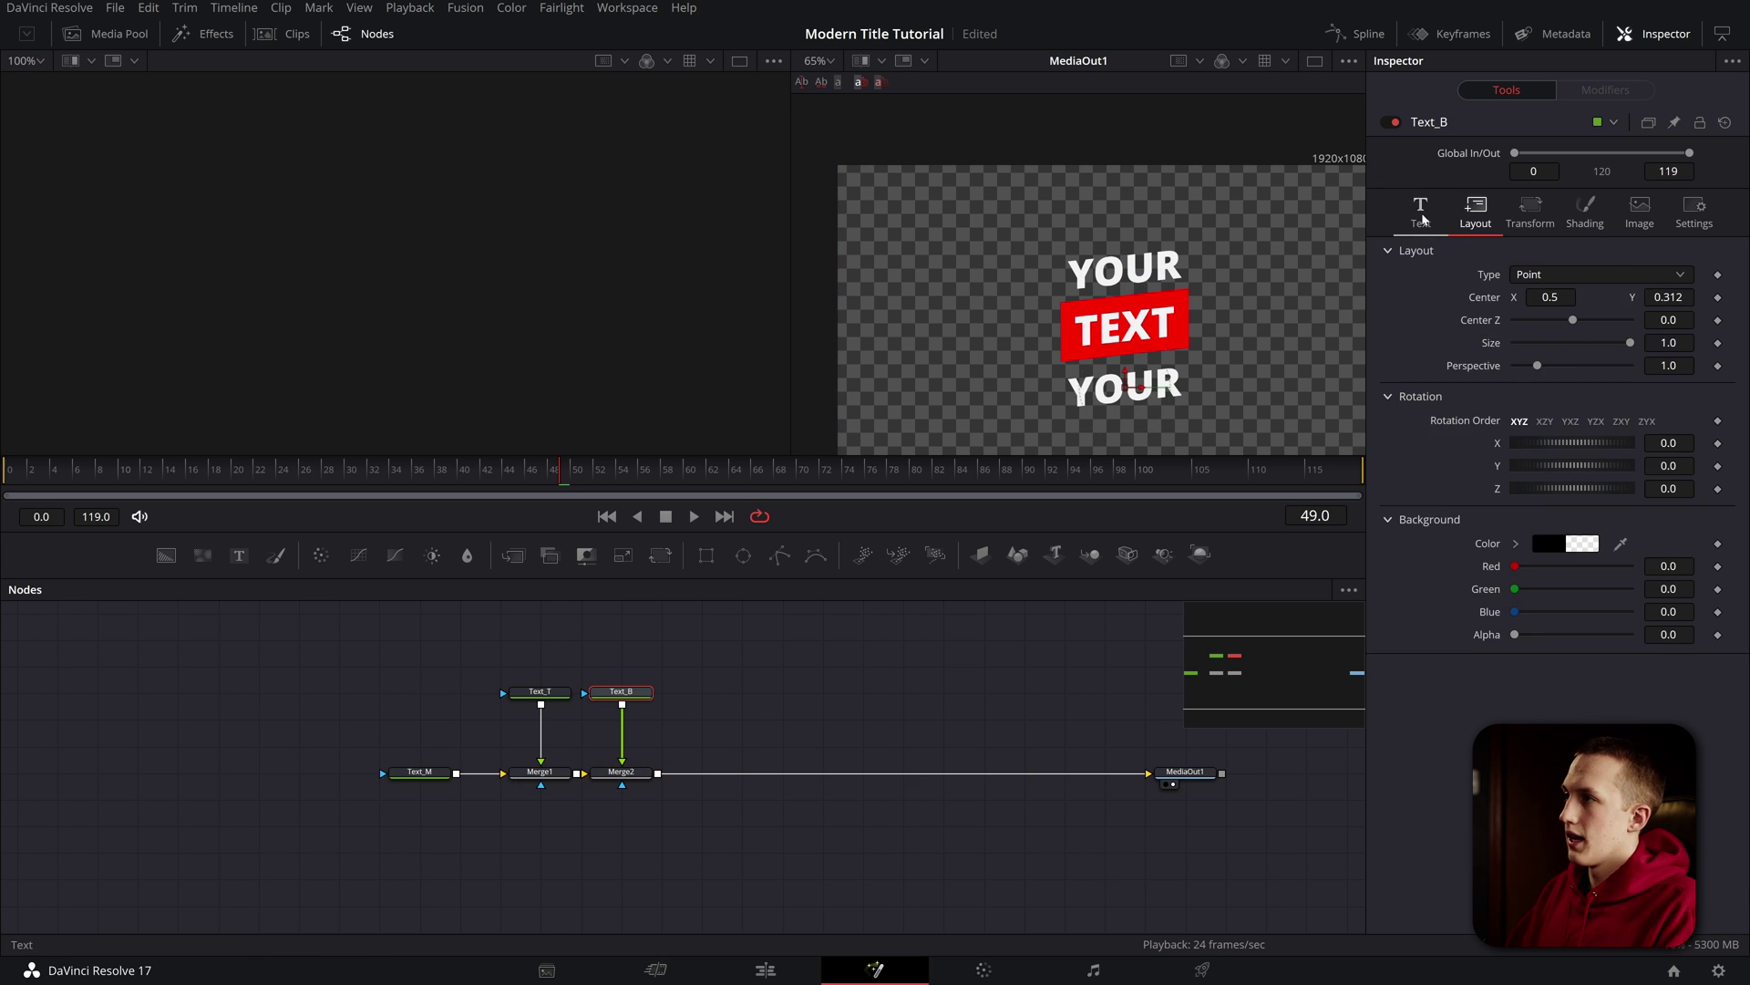
- Type HERE into Text_B, move Text_M aside and delete Merge1
{"action": "type", "text": "HERE"}
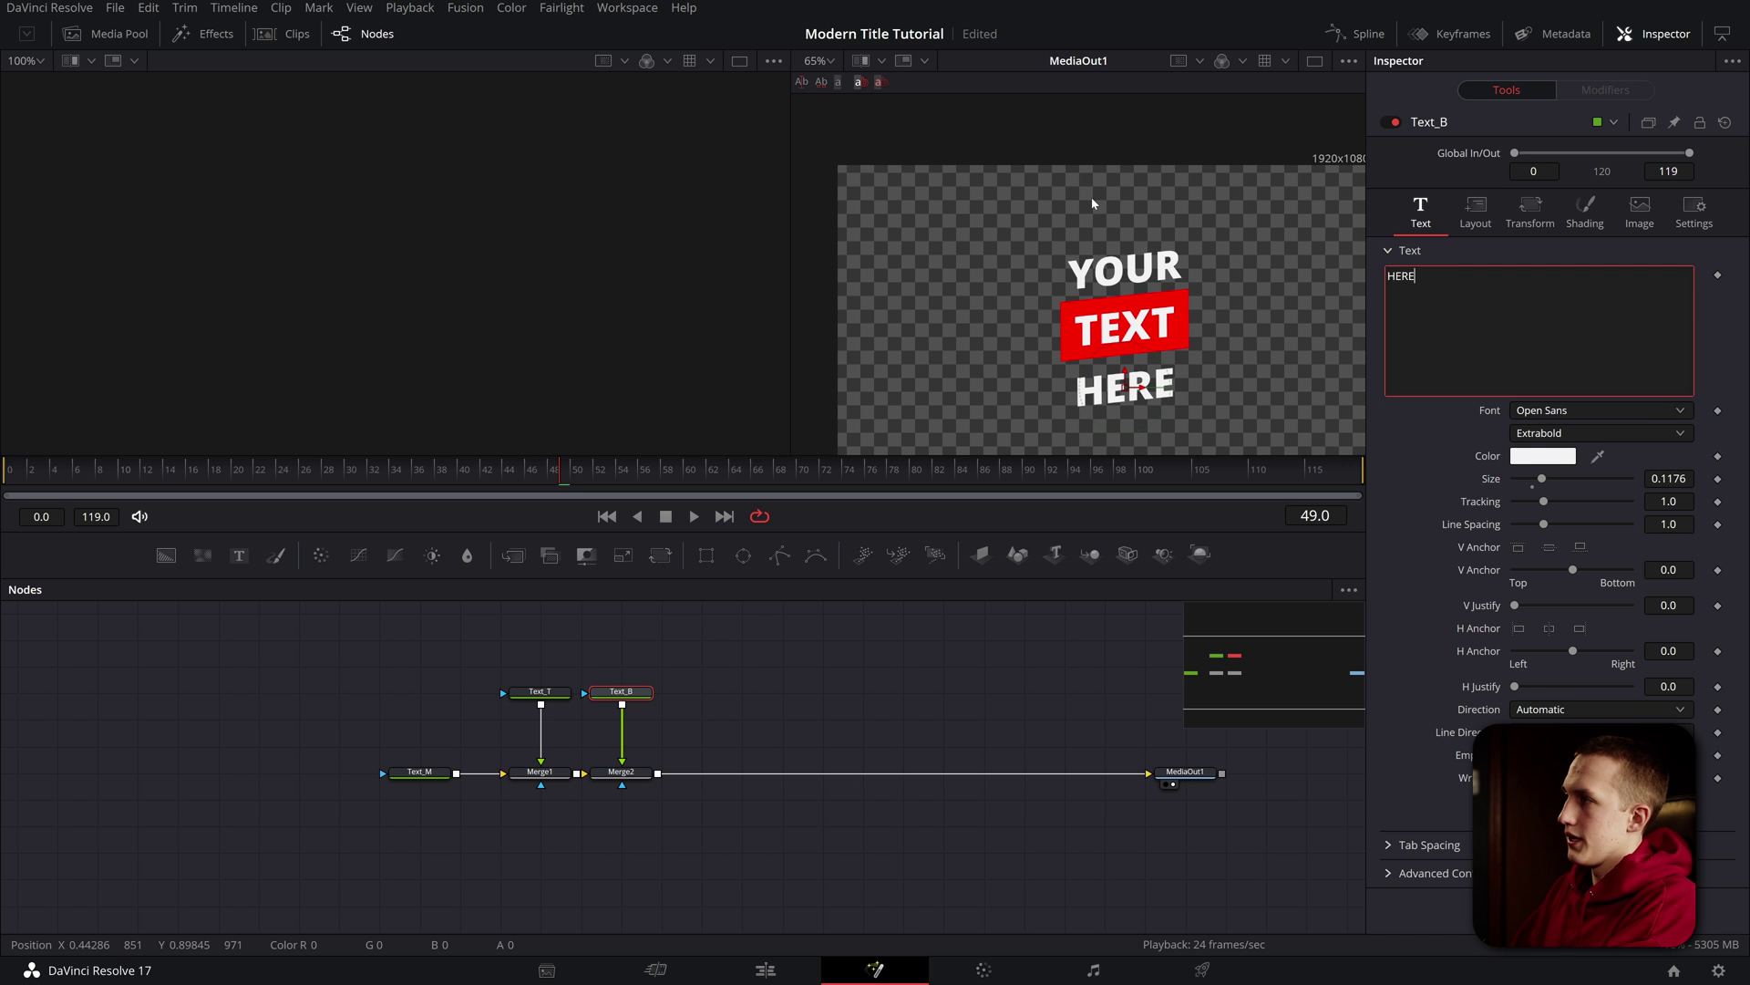
{"action": "left_click", "coordinate": [1530, 211]}
{"action": "left_click", "coordinate": [401, 775]}
{"action": "left_click_drag", "start_coordinate": [392, 784], "coordinate": [376, 775]}
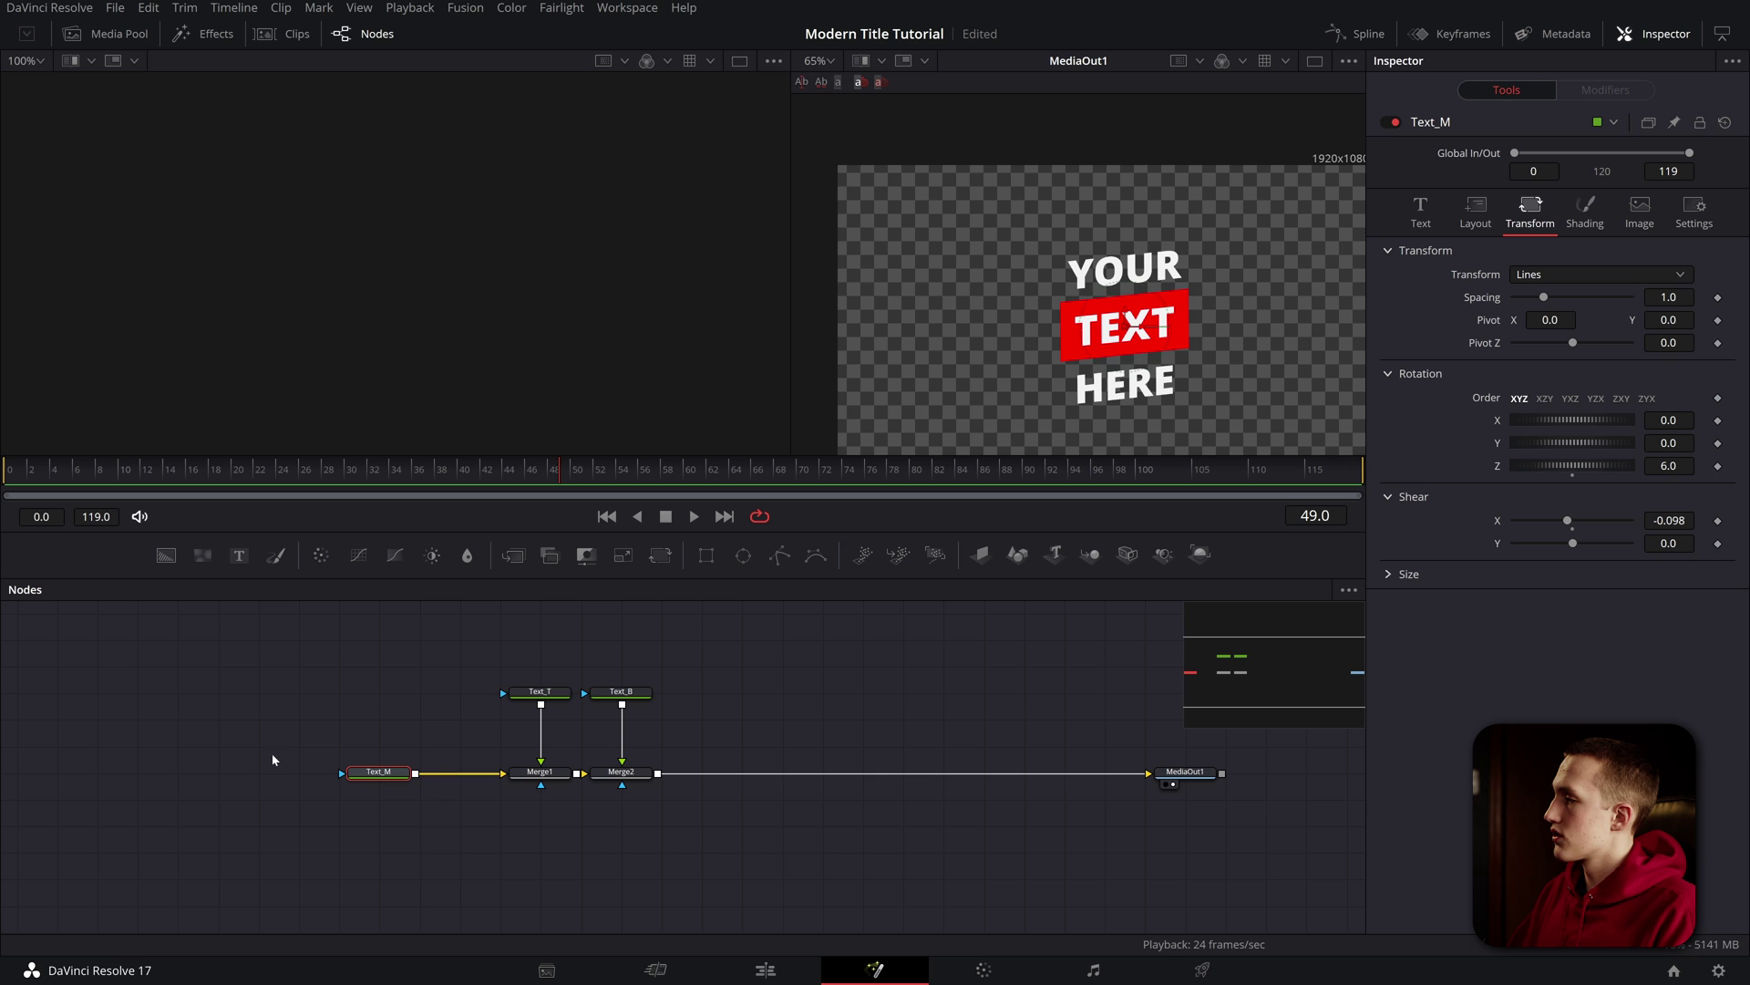
{"action": "left_click_drag", "start_coordinate": [384, 772], "coordinate": [779, 702]}
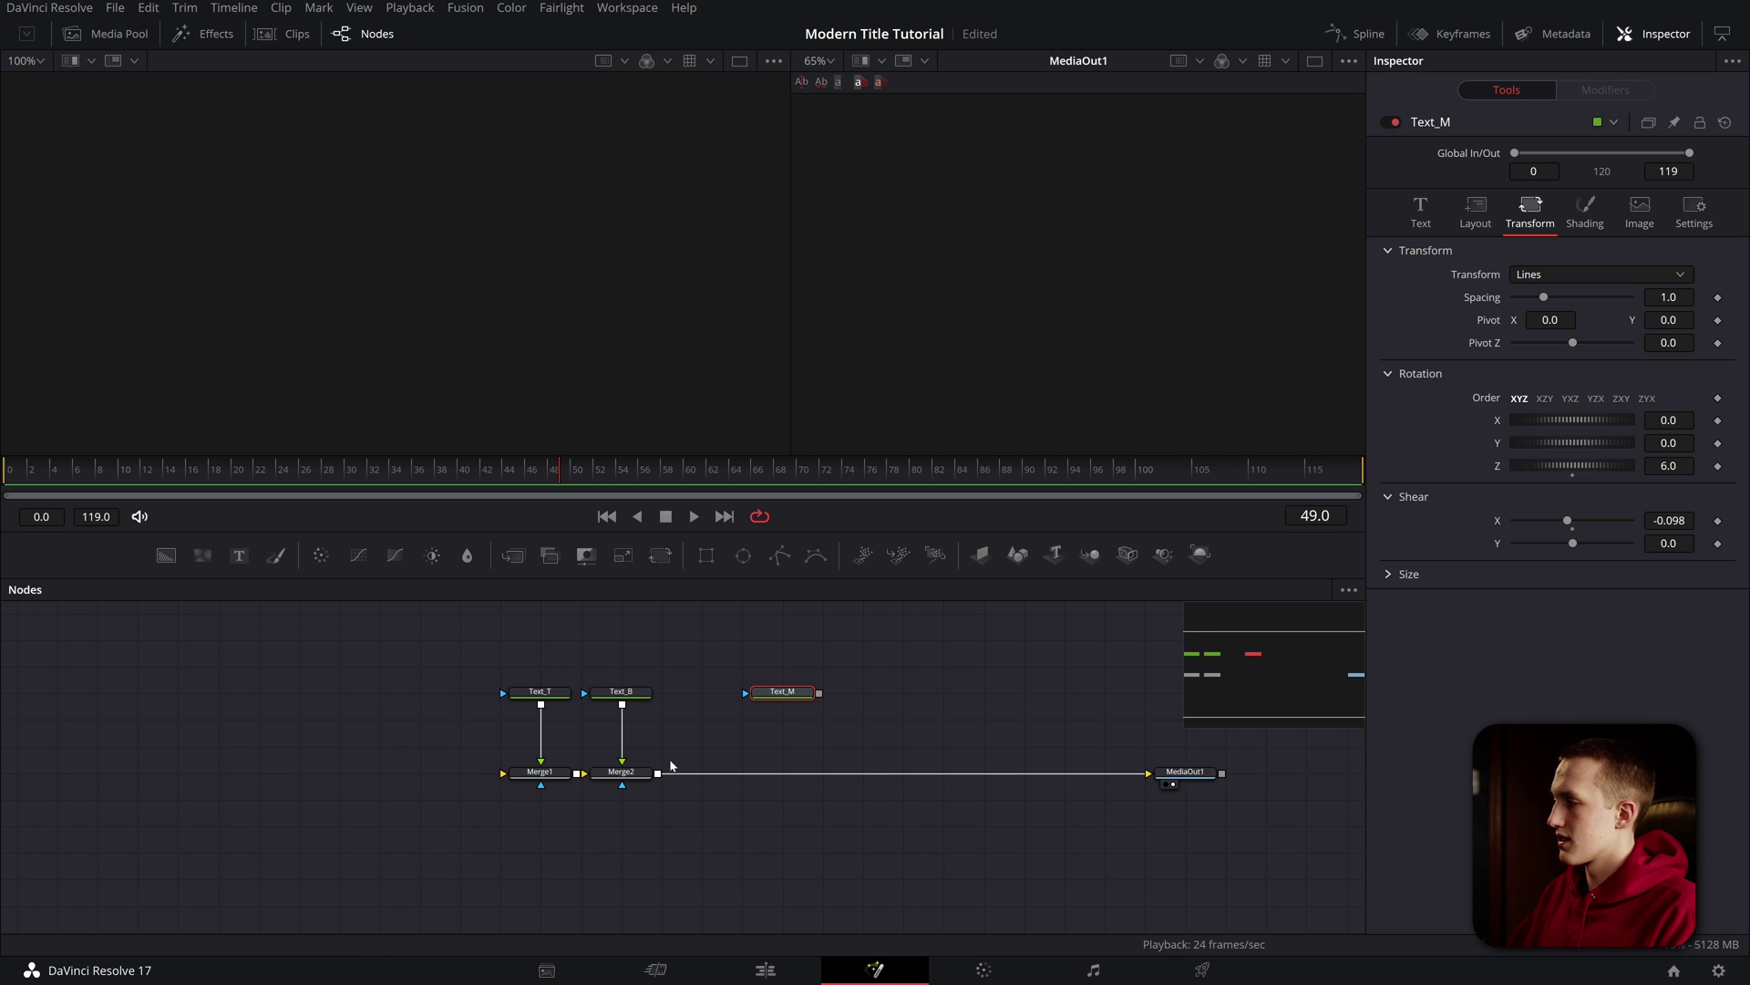
{"action": "left_click", "coordinate": [552, 773]}
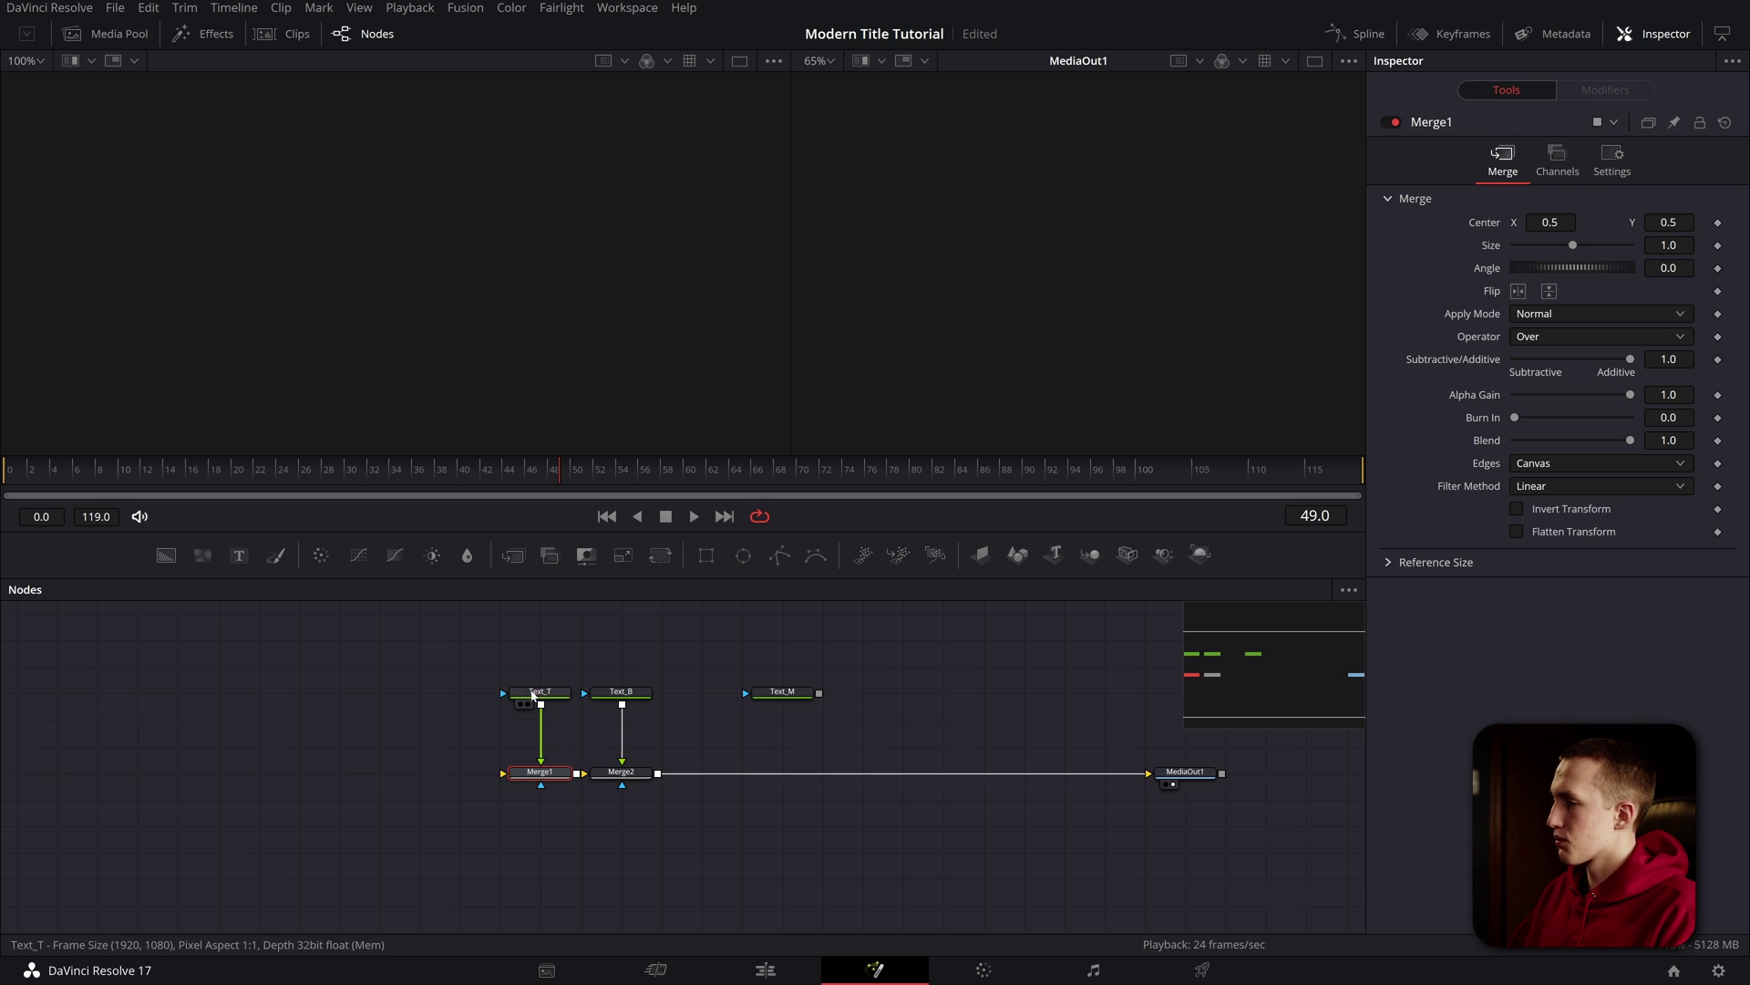
{"action": "key", "text": "Delete"}
- Connect Text_T as Merge2's background and merge Text_M on top via a new Merge1
{"action": "left_click_drag", "start_coordinate": [536, 693], "coordinate": [584, 773]}
{"action": "left_click_drag", "start_coordinate": [627, 659], "coordinate": [215, 812]}
{"action": "left_click_drag", "start_coordinate": [422, 776], "coordinate": [301, 776]}
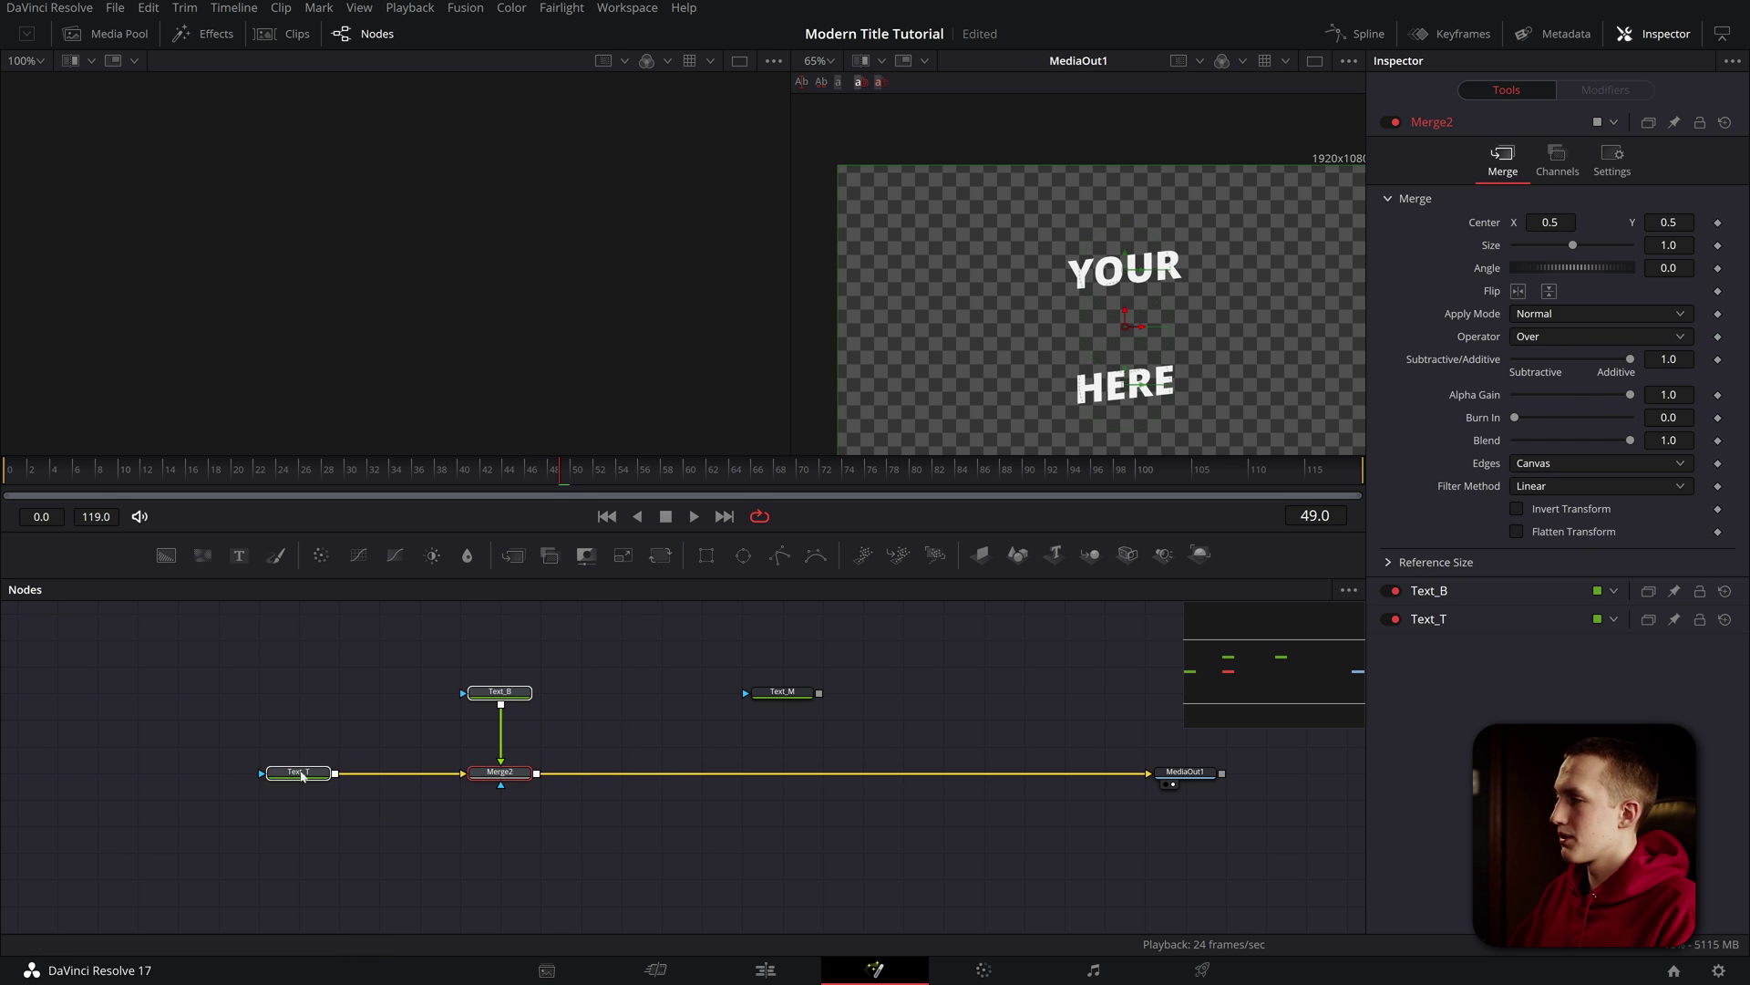
{"action": "left_click", "coordinate": [757, 731]}
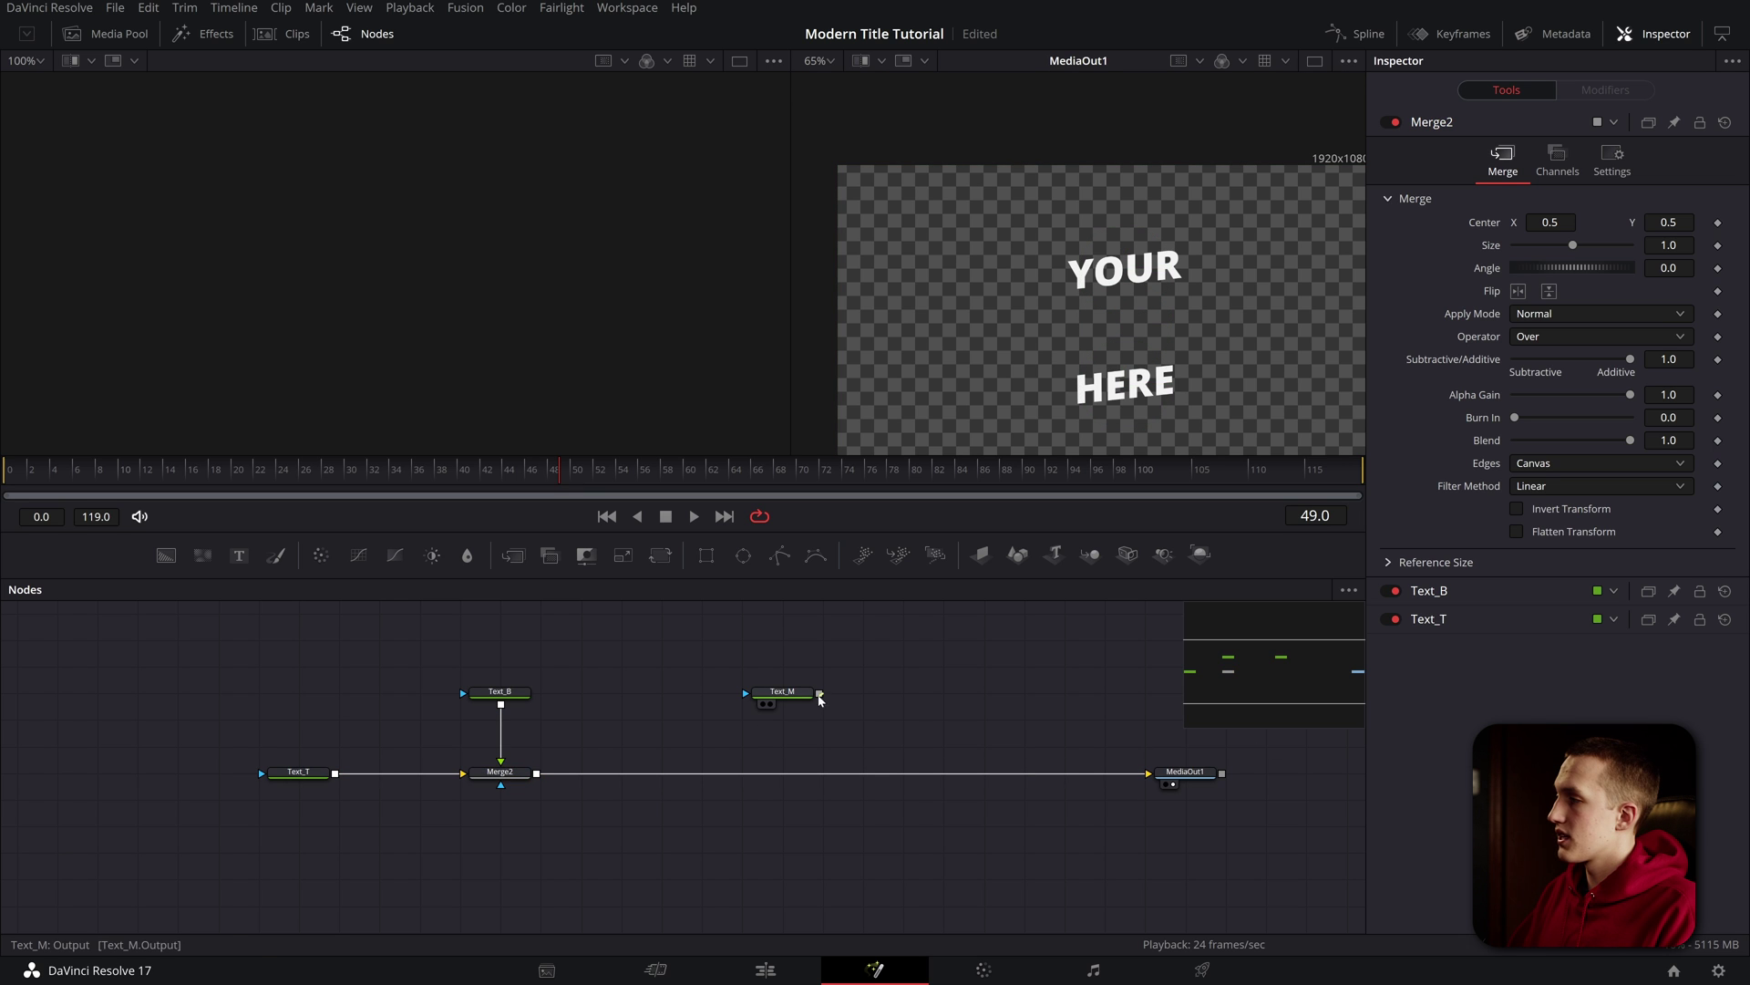
{"action": "left_click_drag", "start_coordinate": [819, 692], "coordinate": [776, 716]}
{"action": "left_click_drag", "start_coordinate": [679, 745], "coordinate": [536, 777]}
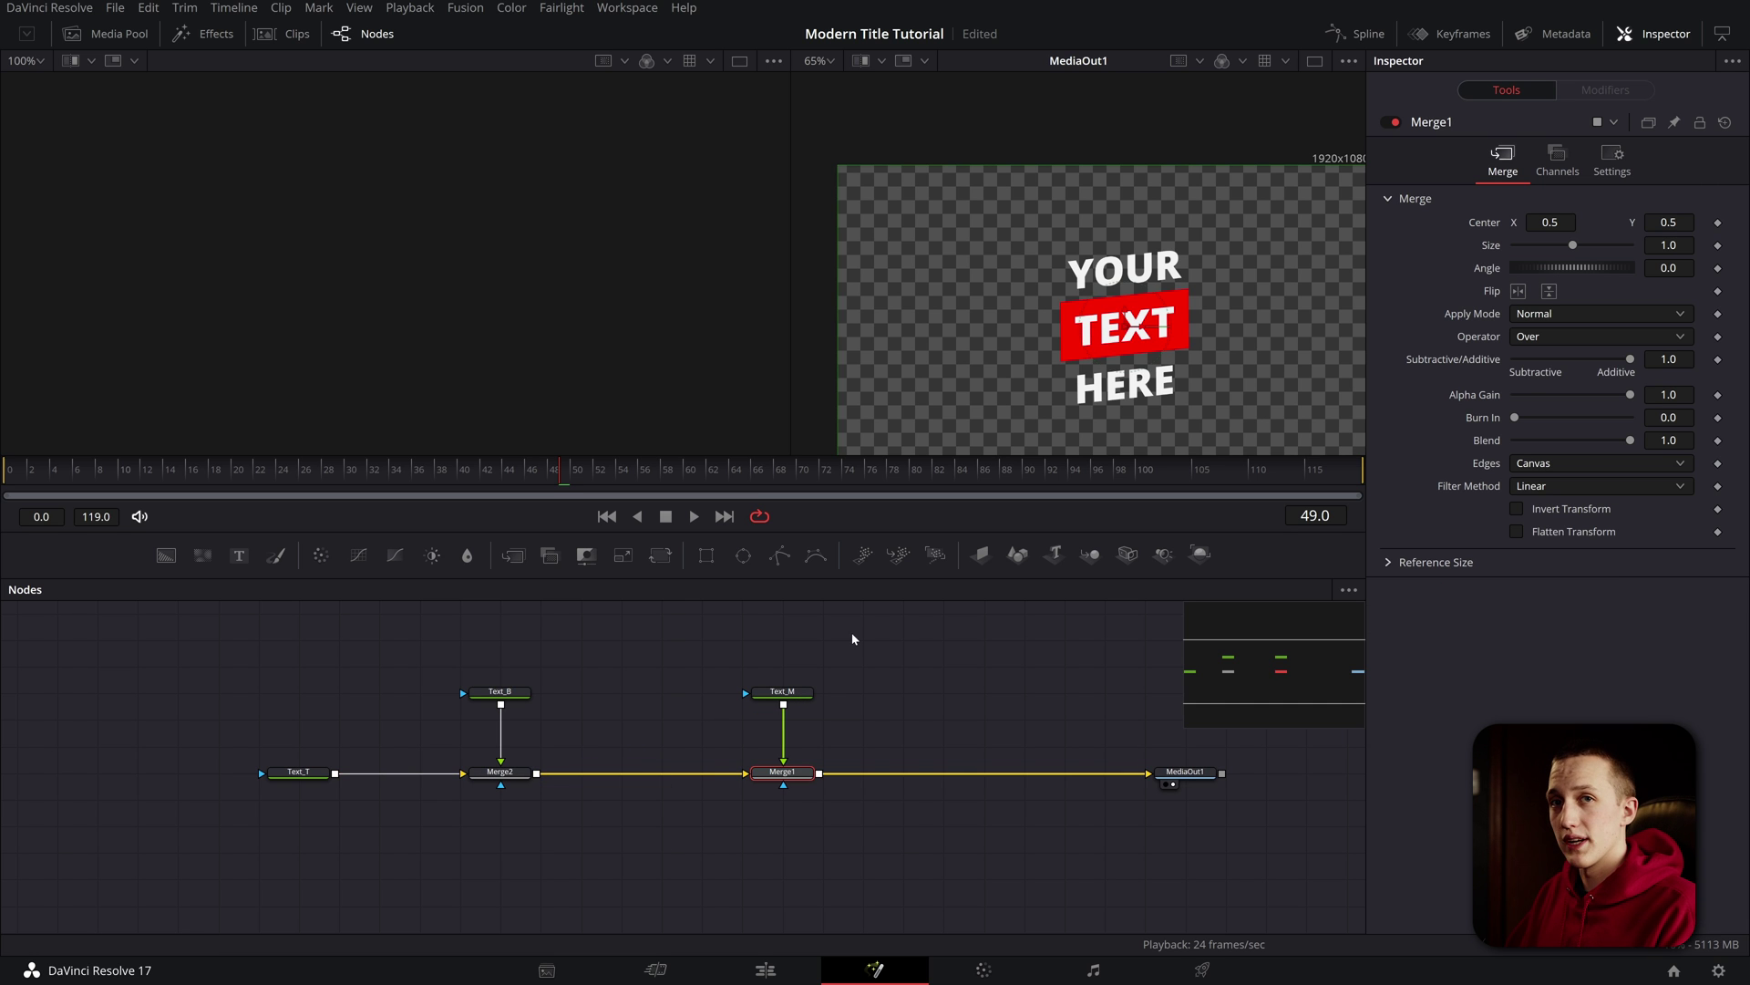
{"action": "left_click_drag", "start_coordinate": [866, 612], "coordinate": [730, 798]}
{"action": "left_click_drag", "start_coordinate": [783, 772], "coordinate": [661, 771]}
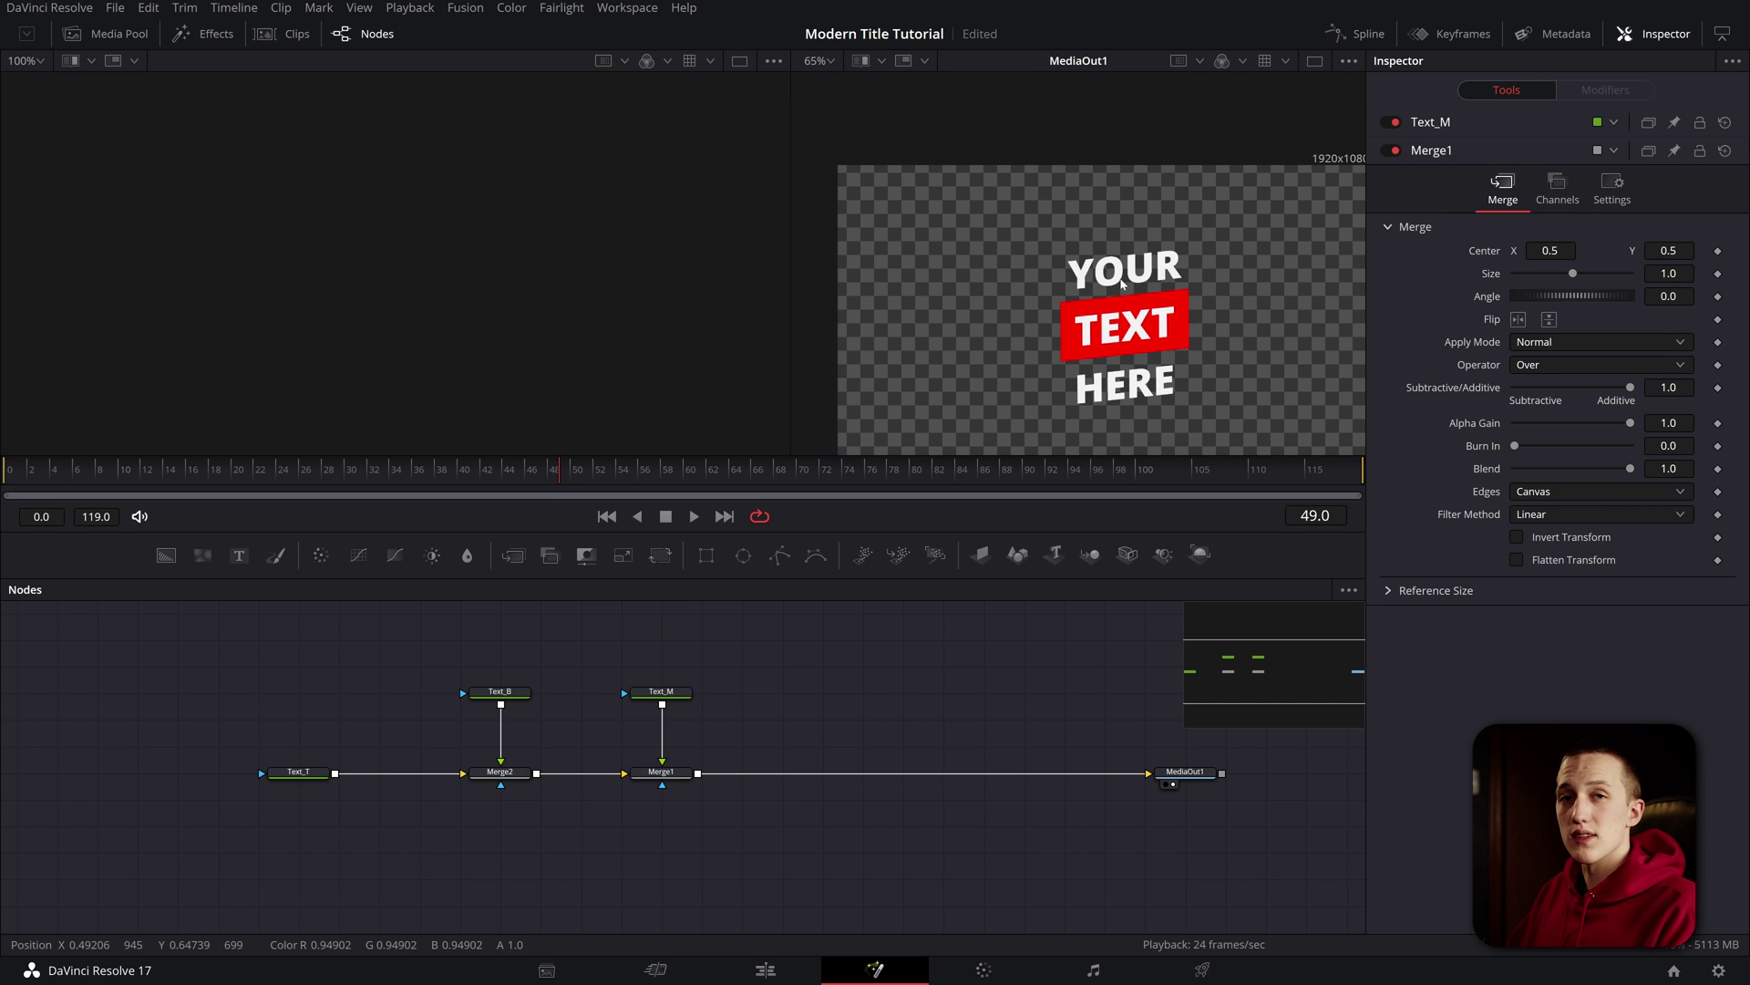
- Paste an instance of Text_M, compare it with Text_M in viewers 1 and 2, and merge it in as Merge3
{"action": "left_click", "coordinate": [499, 691]}
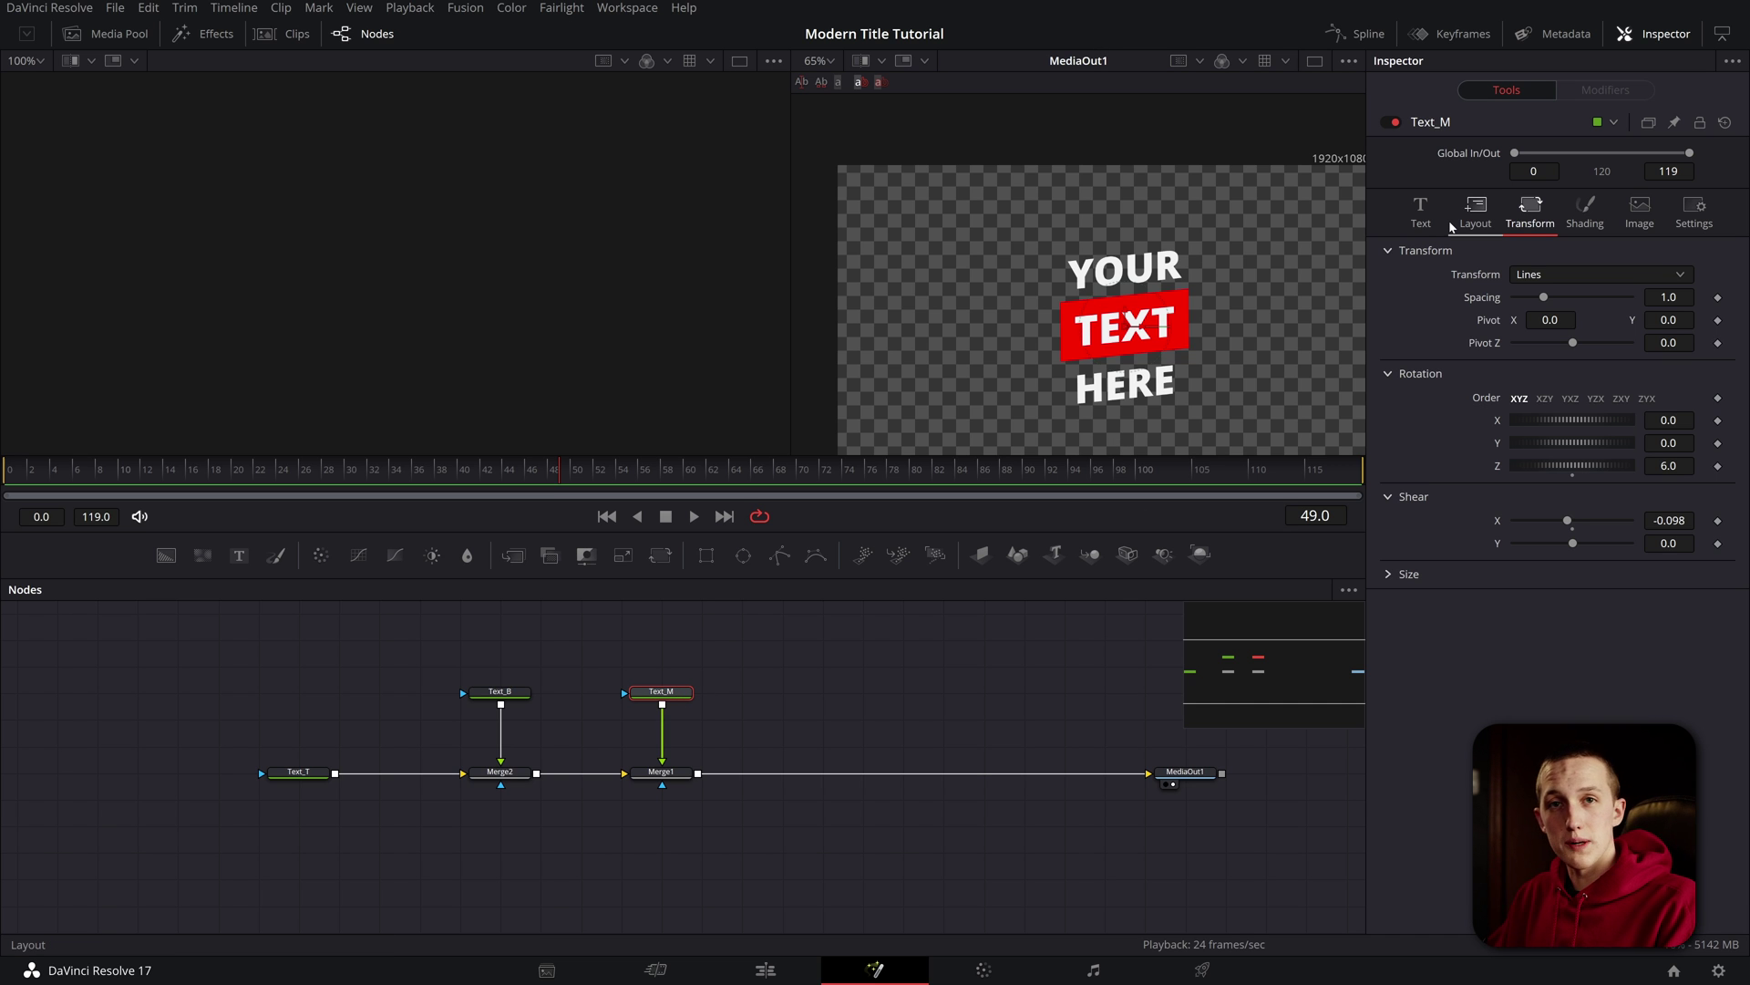
{"action": "left_click_drag", "start_coordinate": [670, 699], "coordinate": [949, 697]}
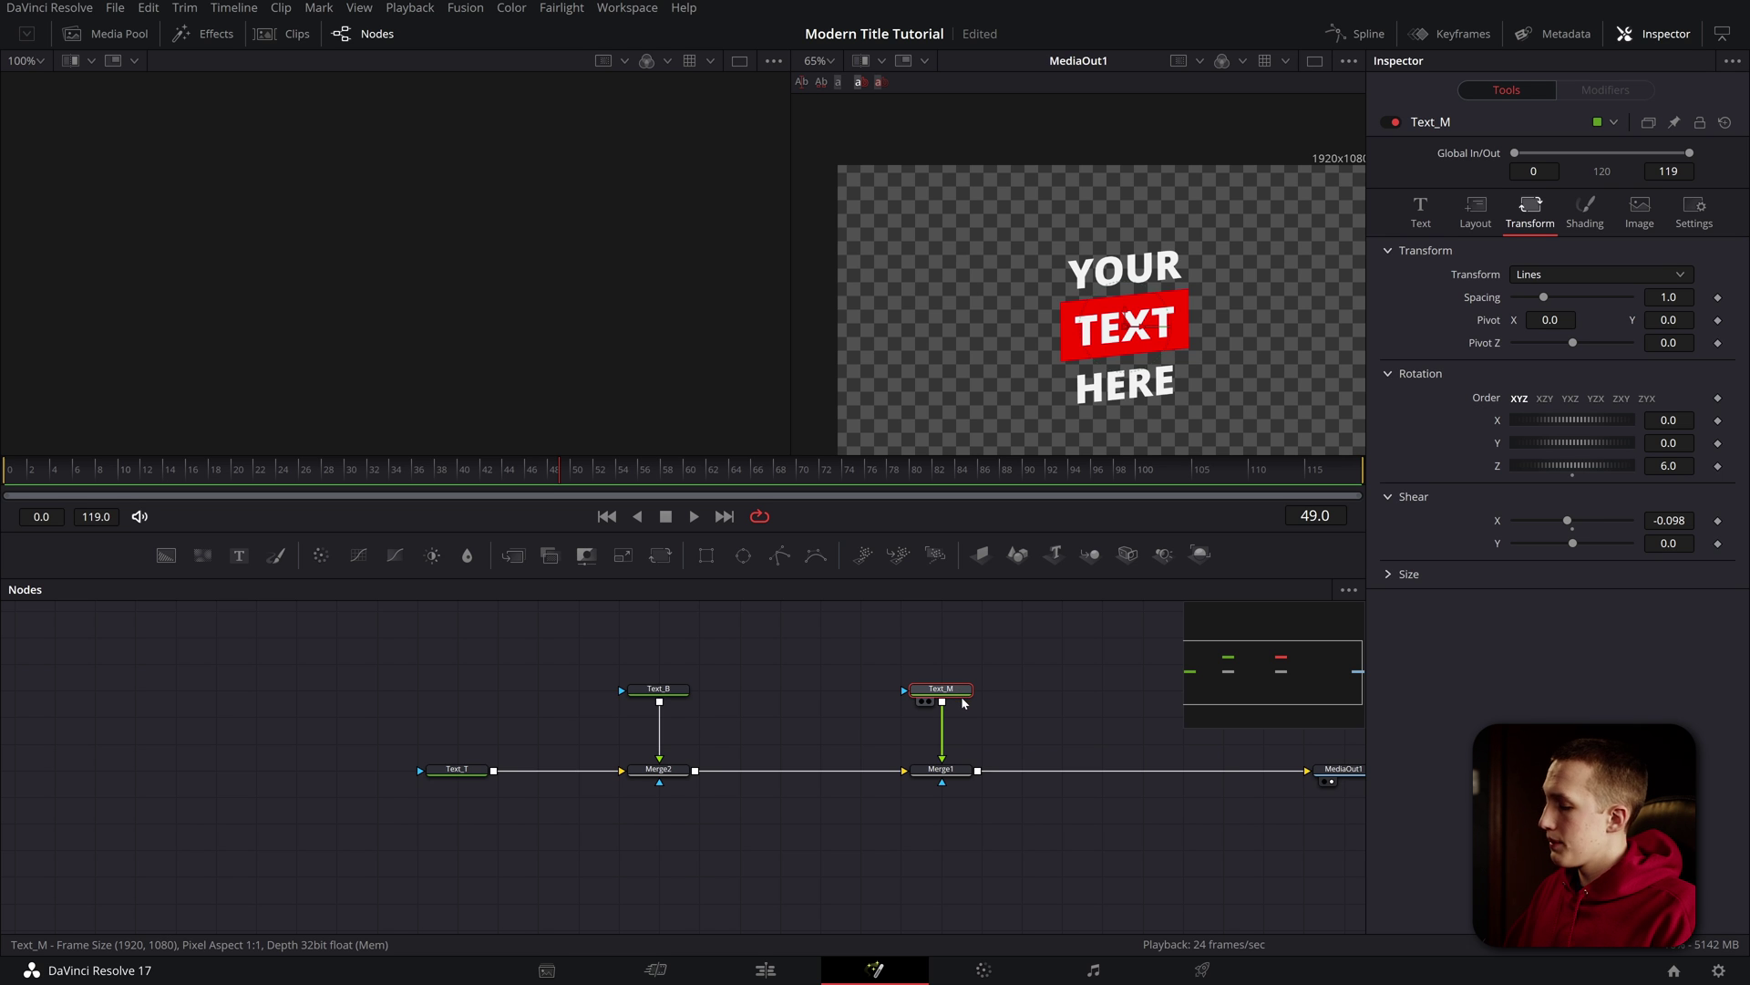
{"action": "left_click", "coordinate": [809, 692]}
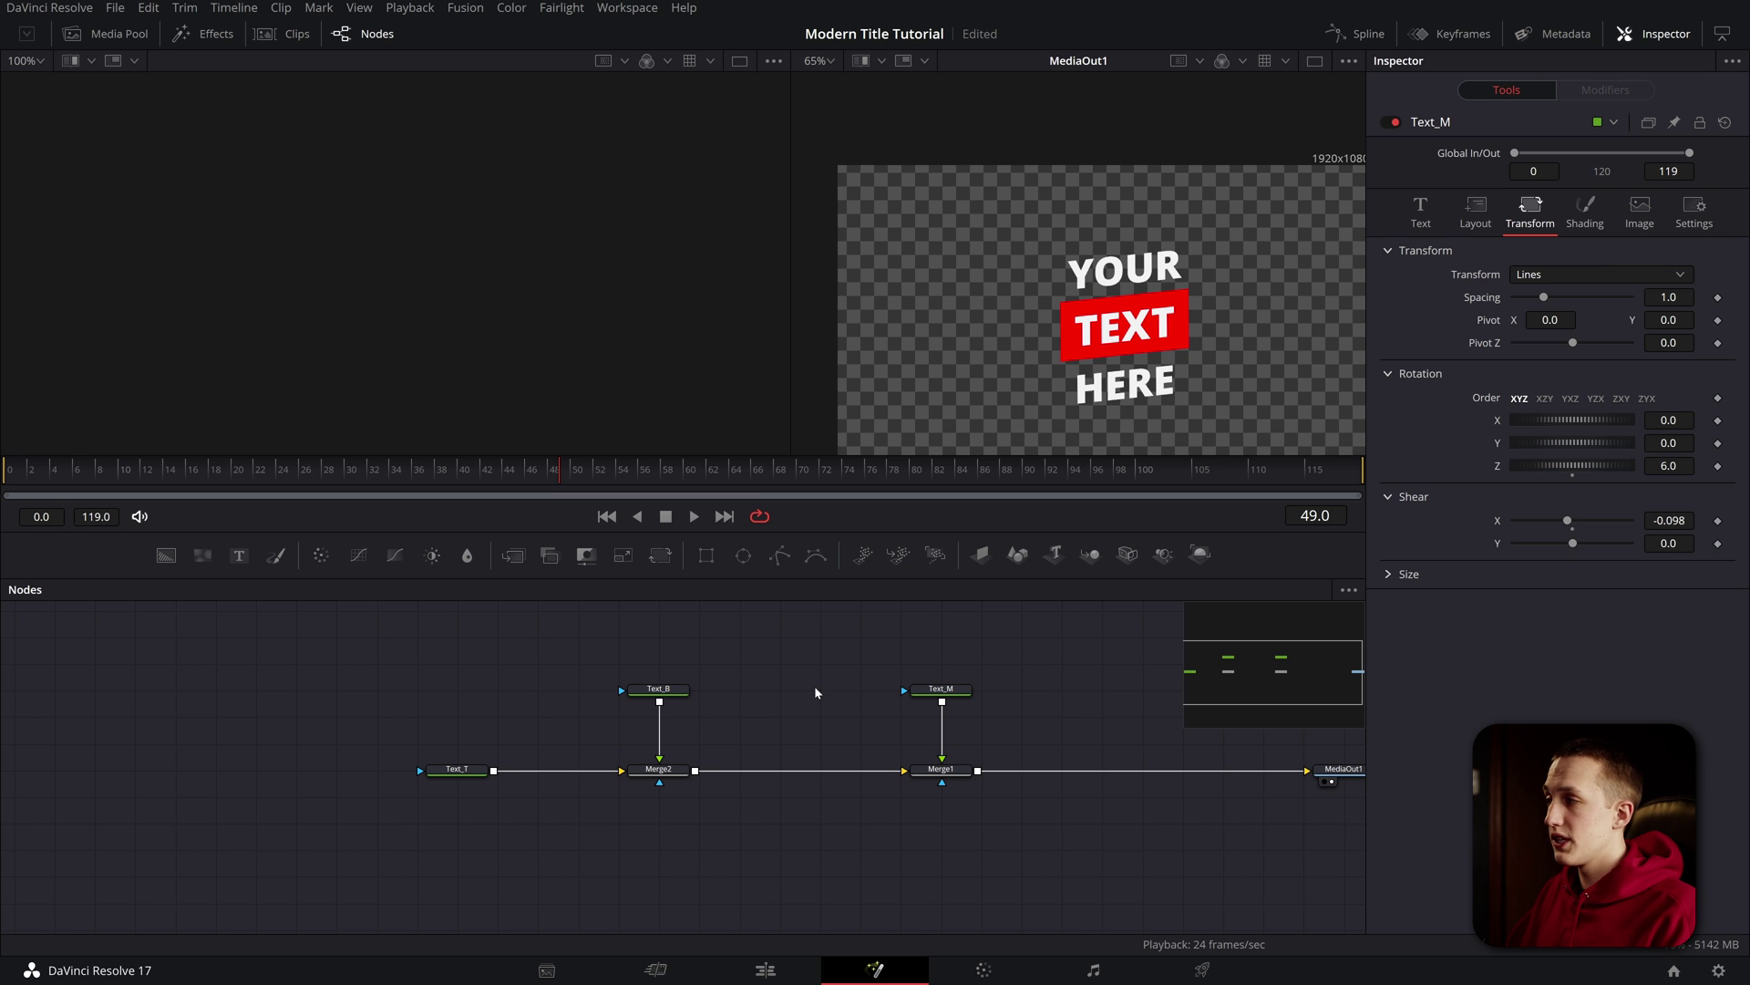
{"action": "key", "text": "ctrl+shift+v"}
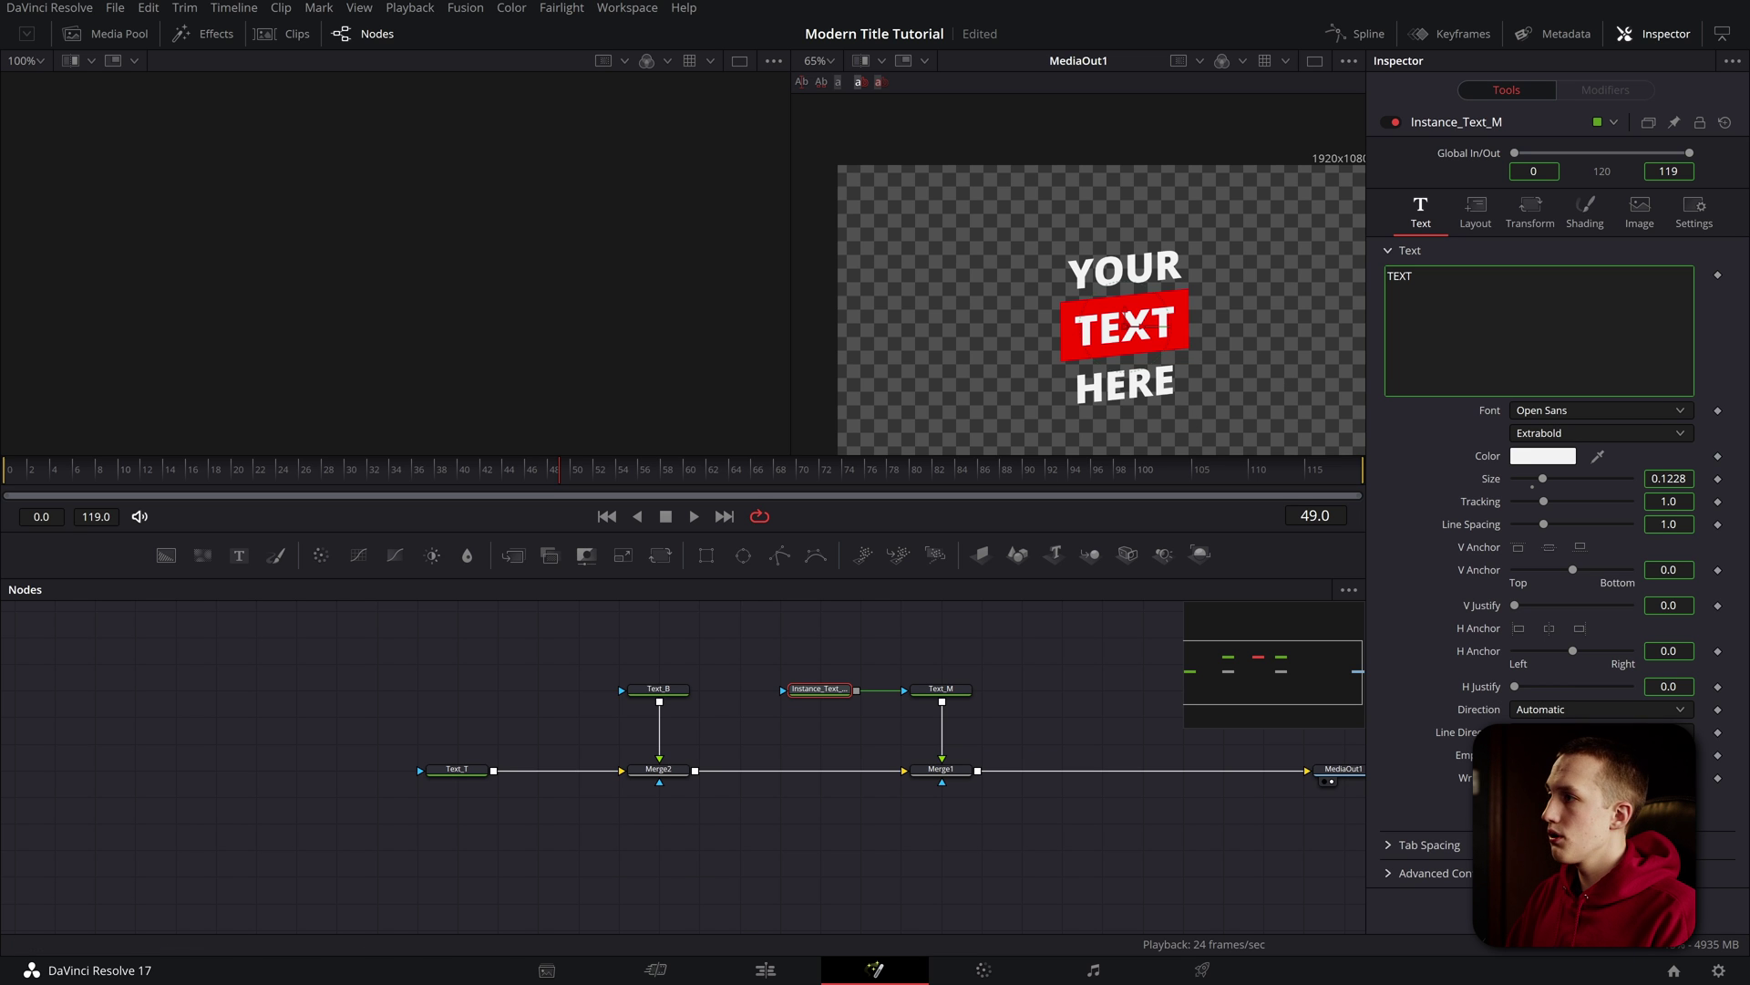
{"action": "left_click", "coordinate": [941, 690]}
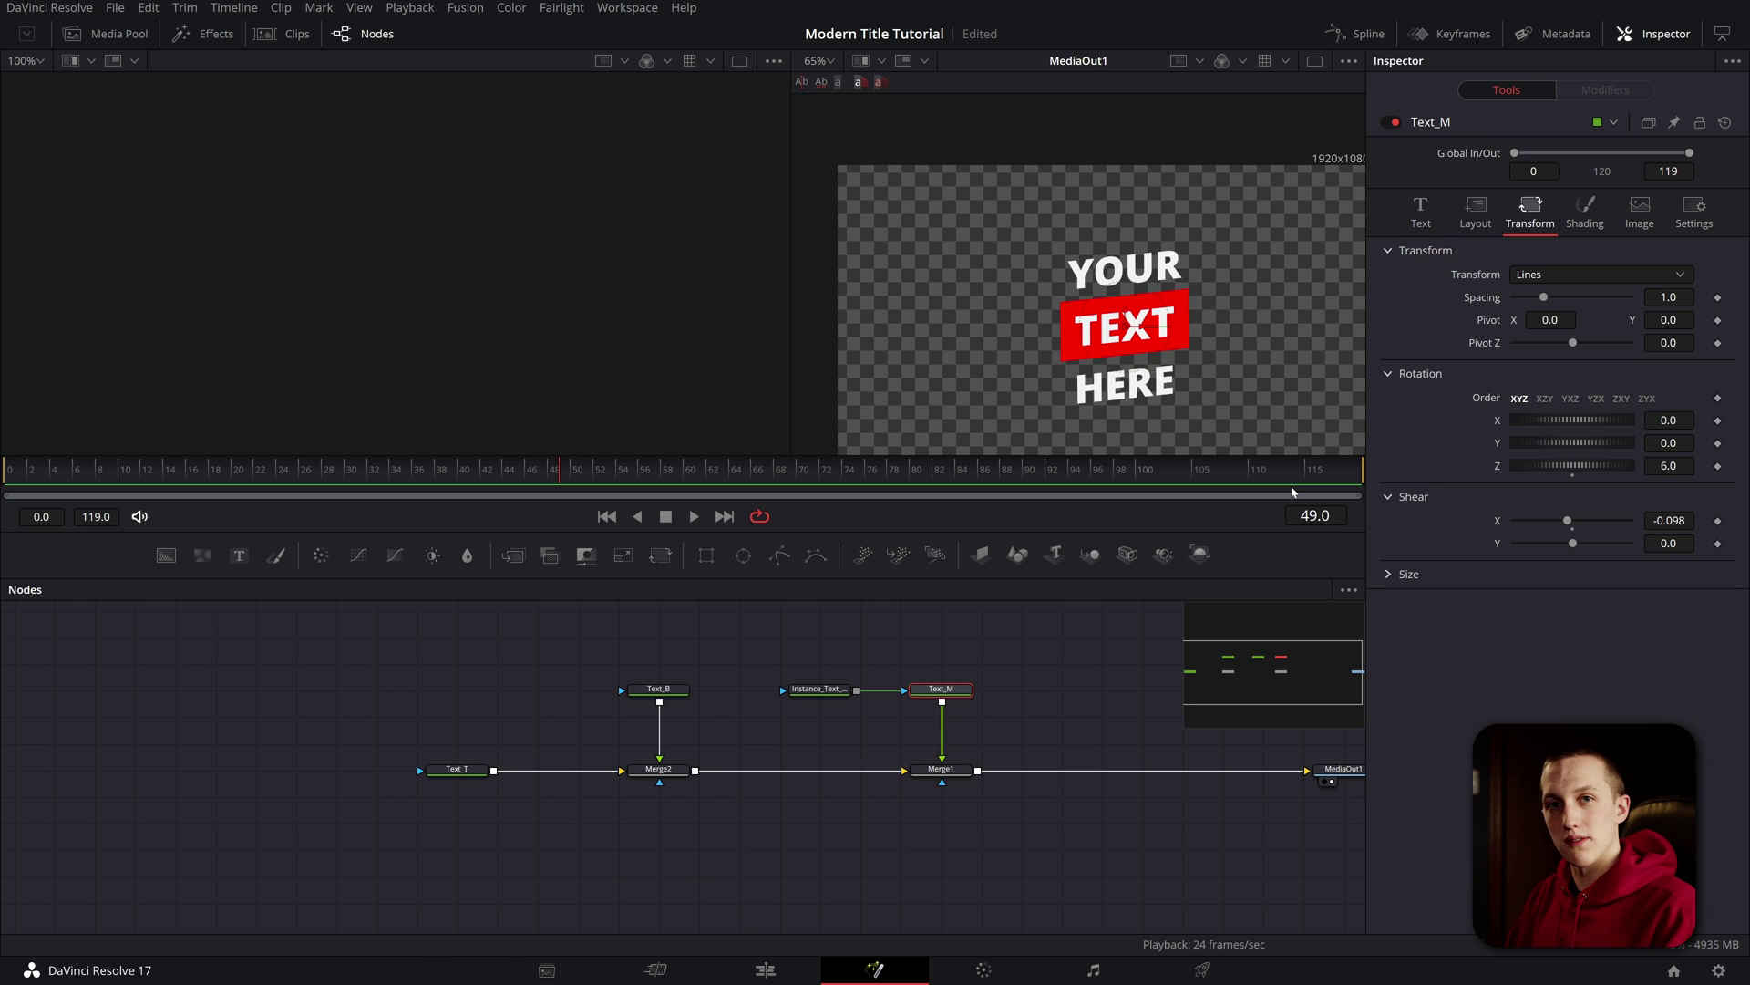
{"action": "left_click", "coordinate": [831, 695]}
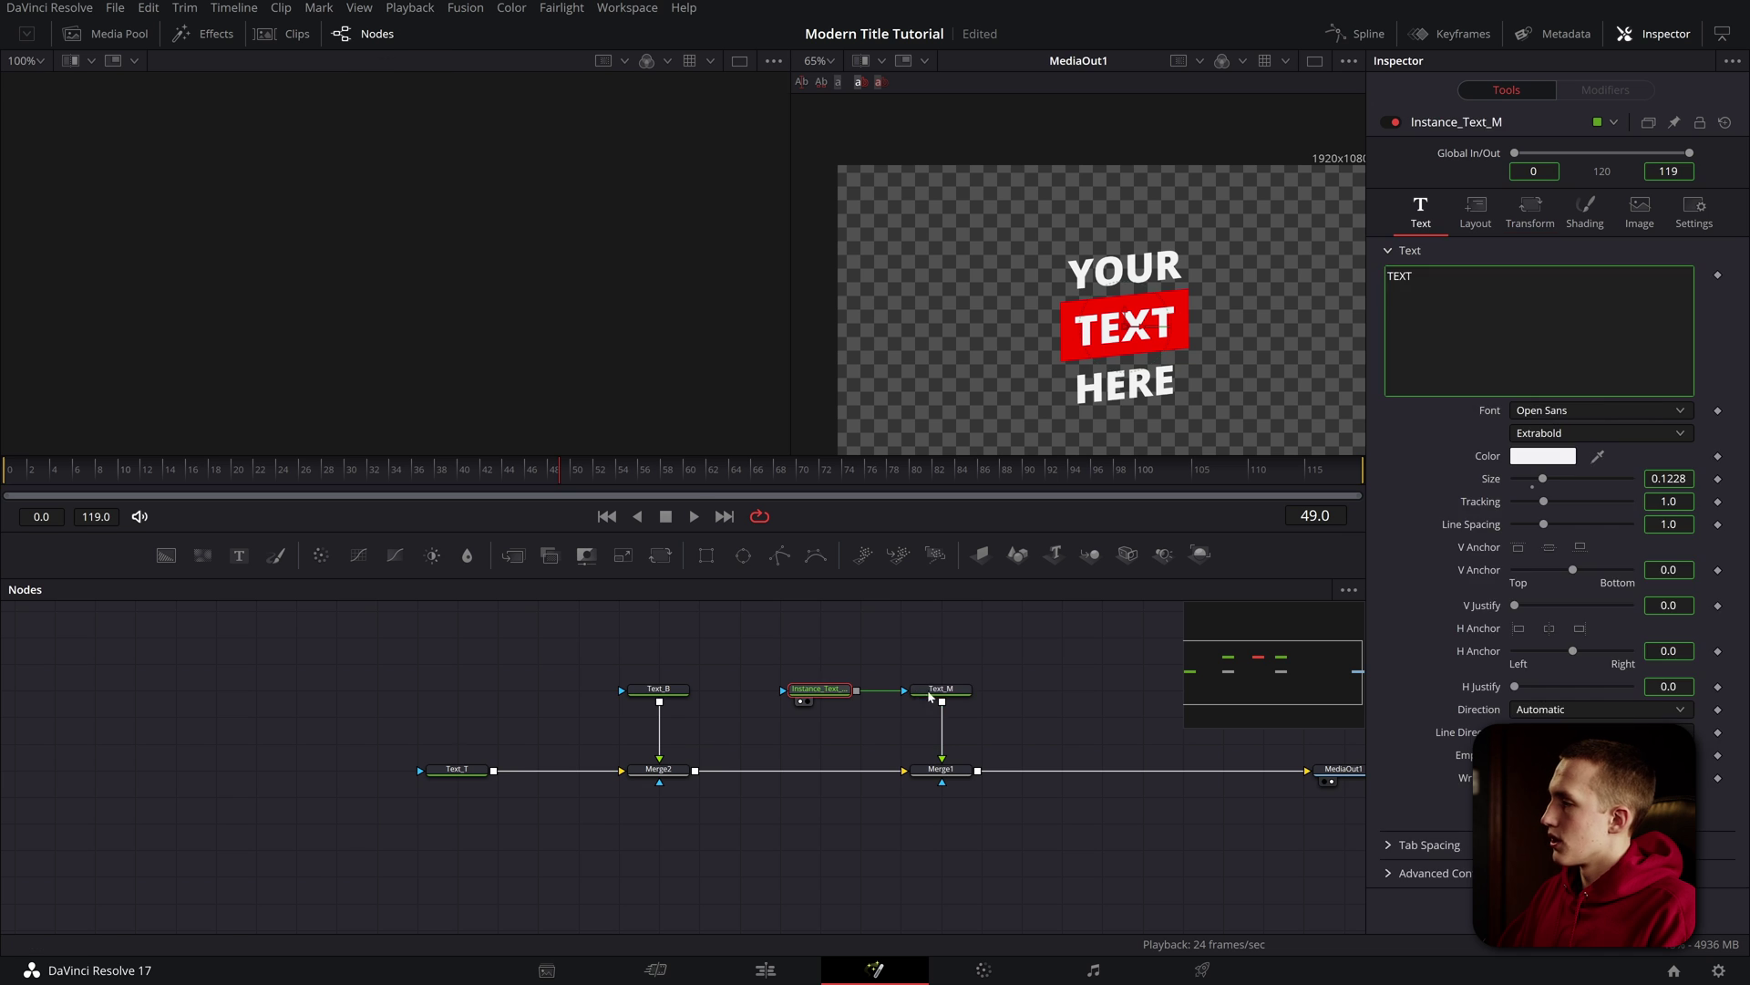
{"action": "key", "text": "1"}
{"action": "left_click", "coordinate": [941, 689]}
{"action": "key", "text": "2"}
{"action": "left_click_drag", "start_coordinate": [857, 690], "coordinate": [694, 771]}
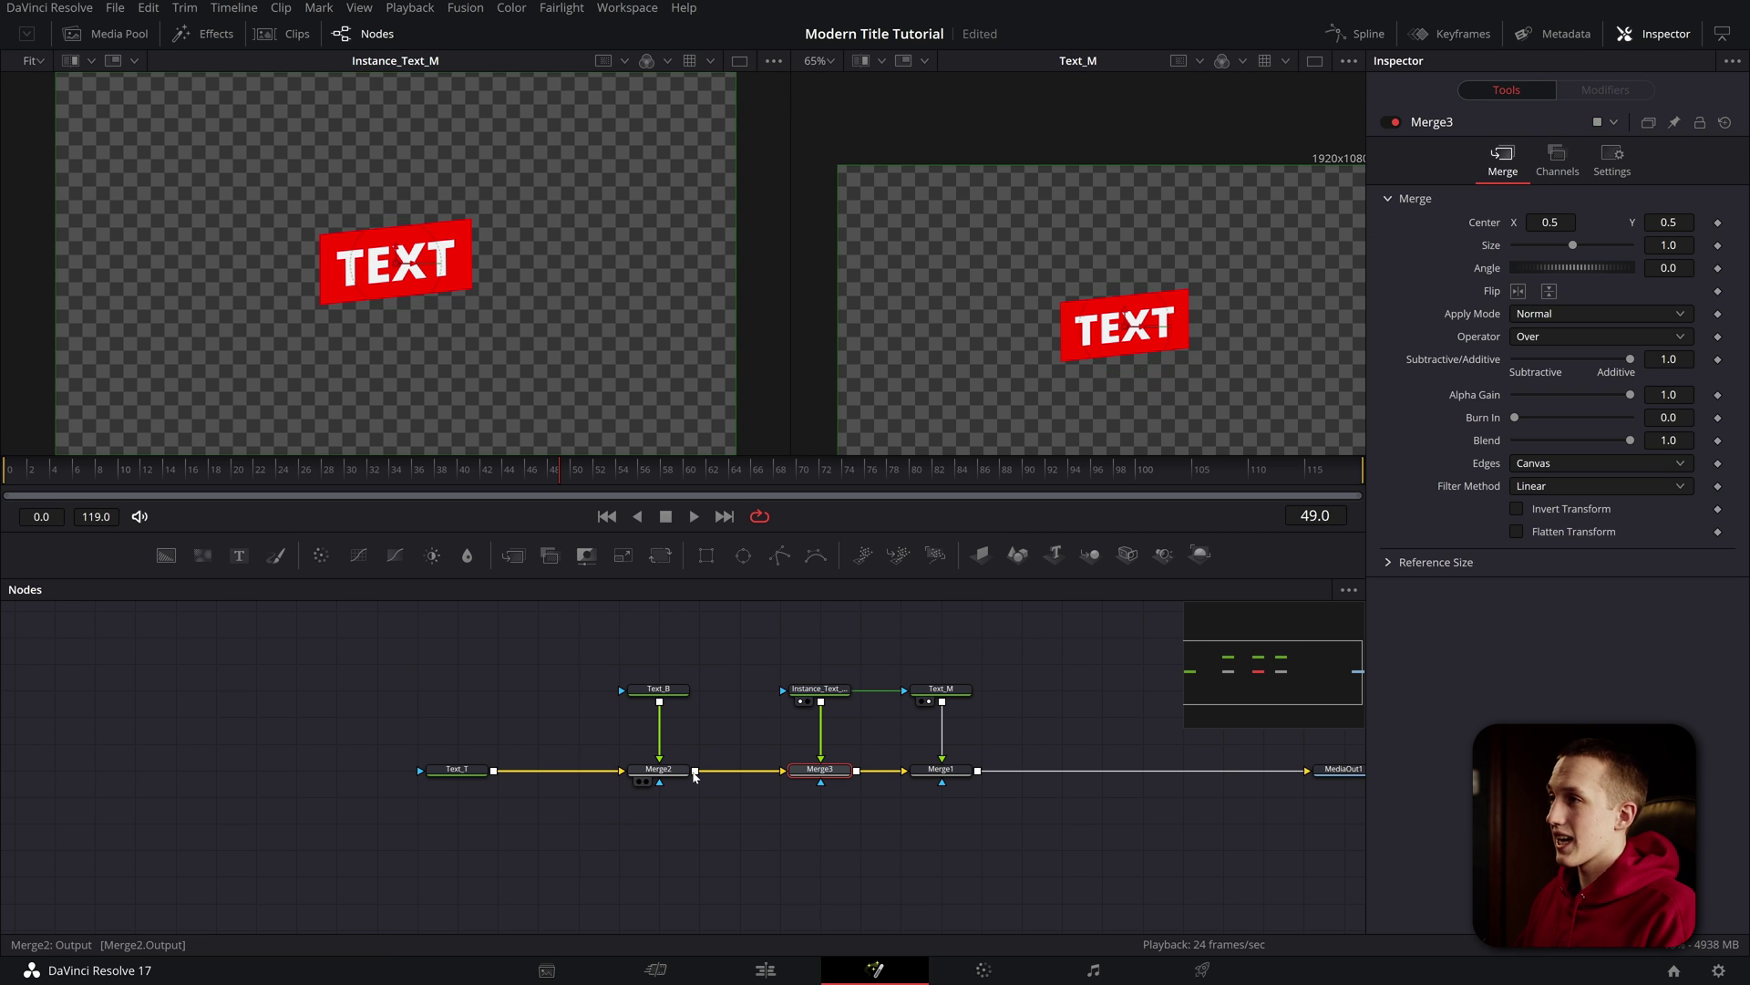
- Deinstance and disable the White Solid Fill on Instance_Text_M, leaving only the red box
{"action": "left_click", "coordinate": [840, 693]}
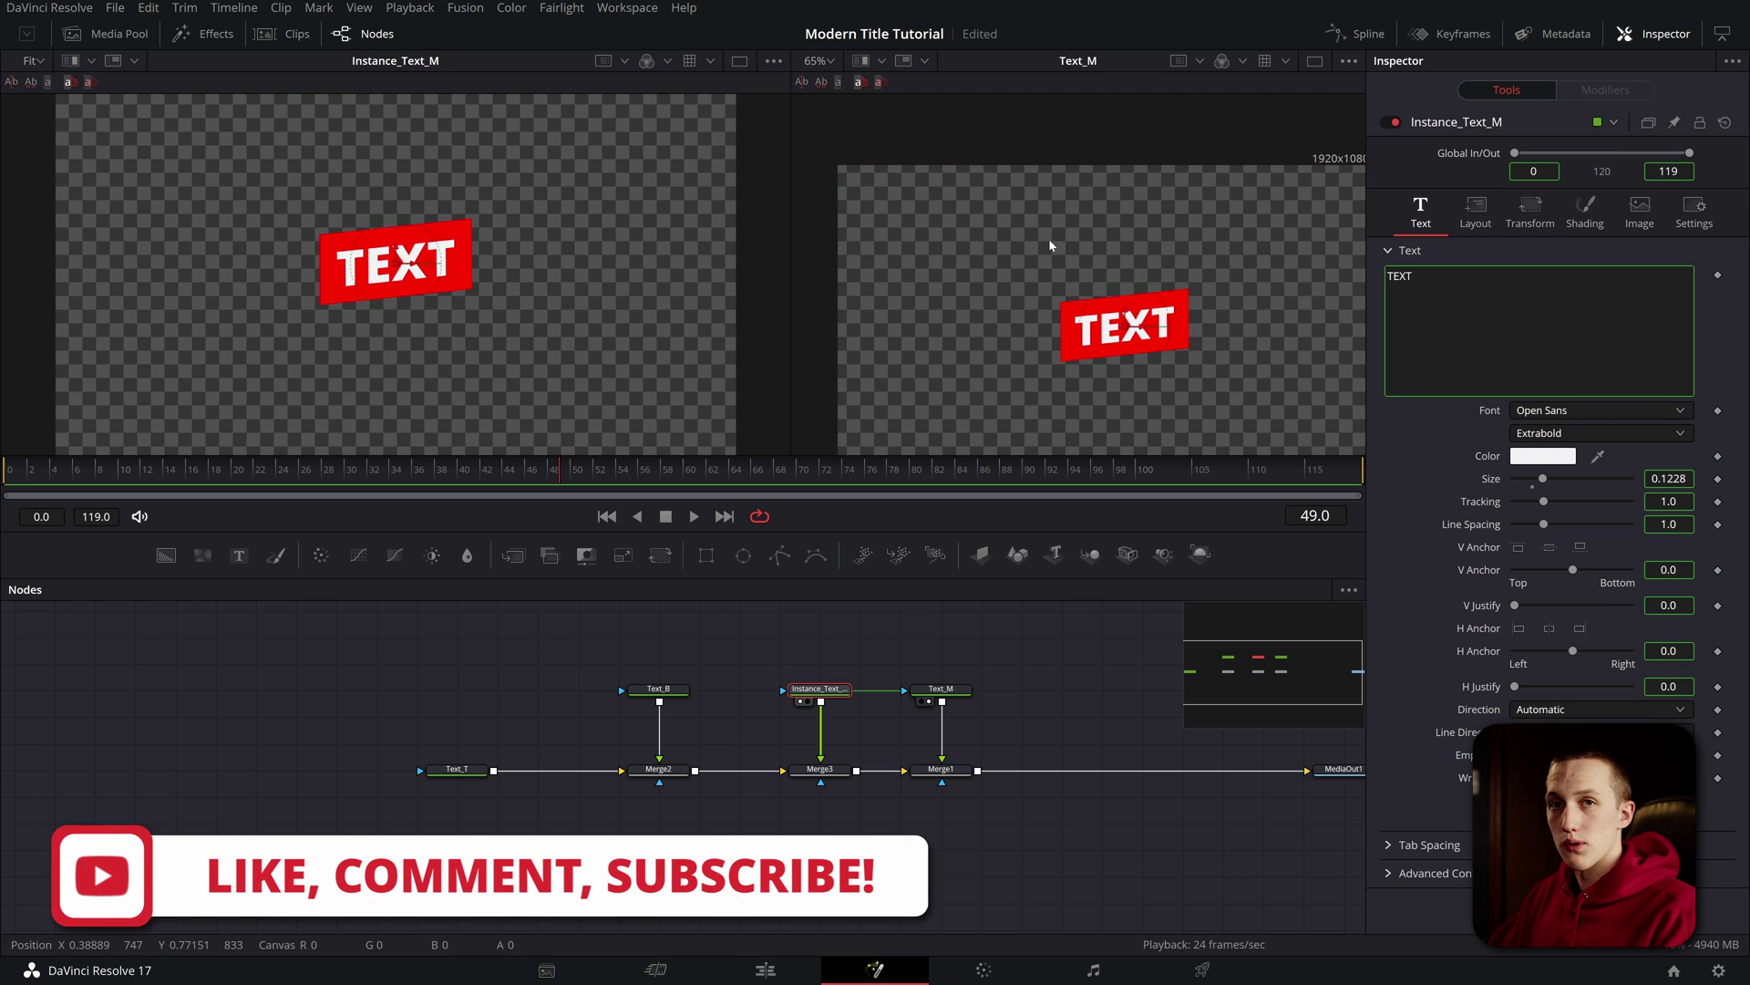
{"action": "left_click", "coordinate": [1602, 221]}
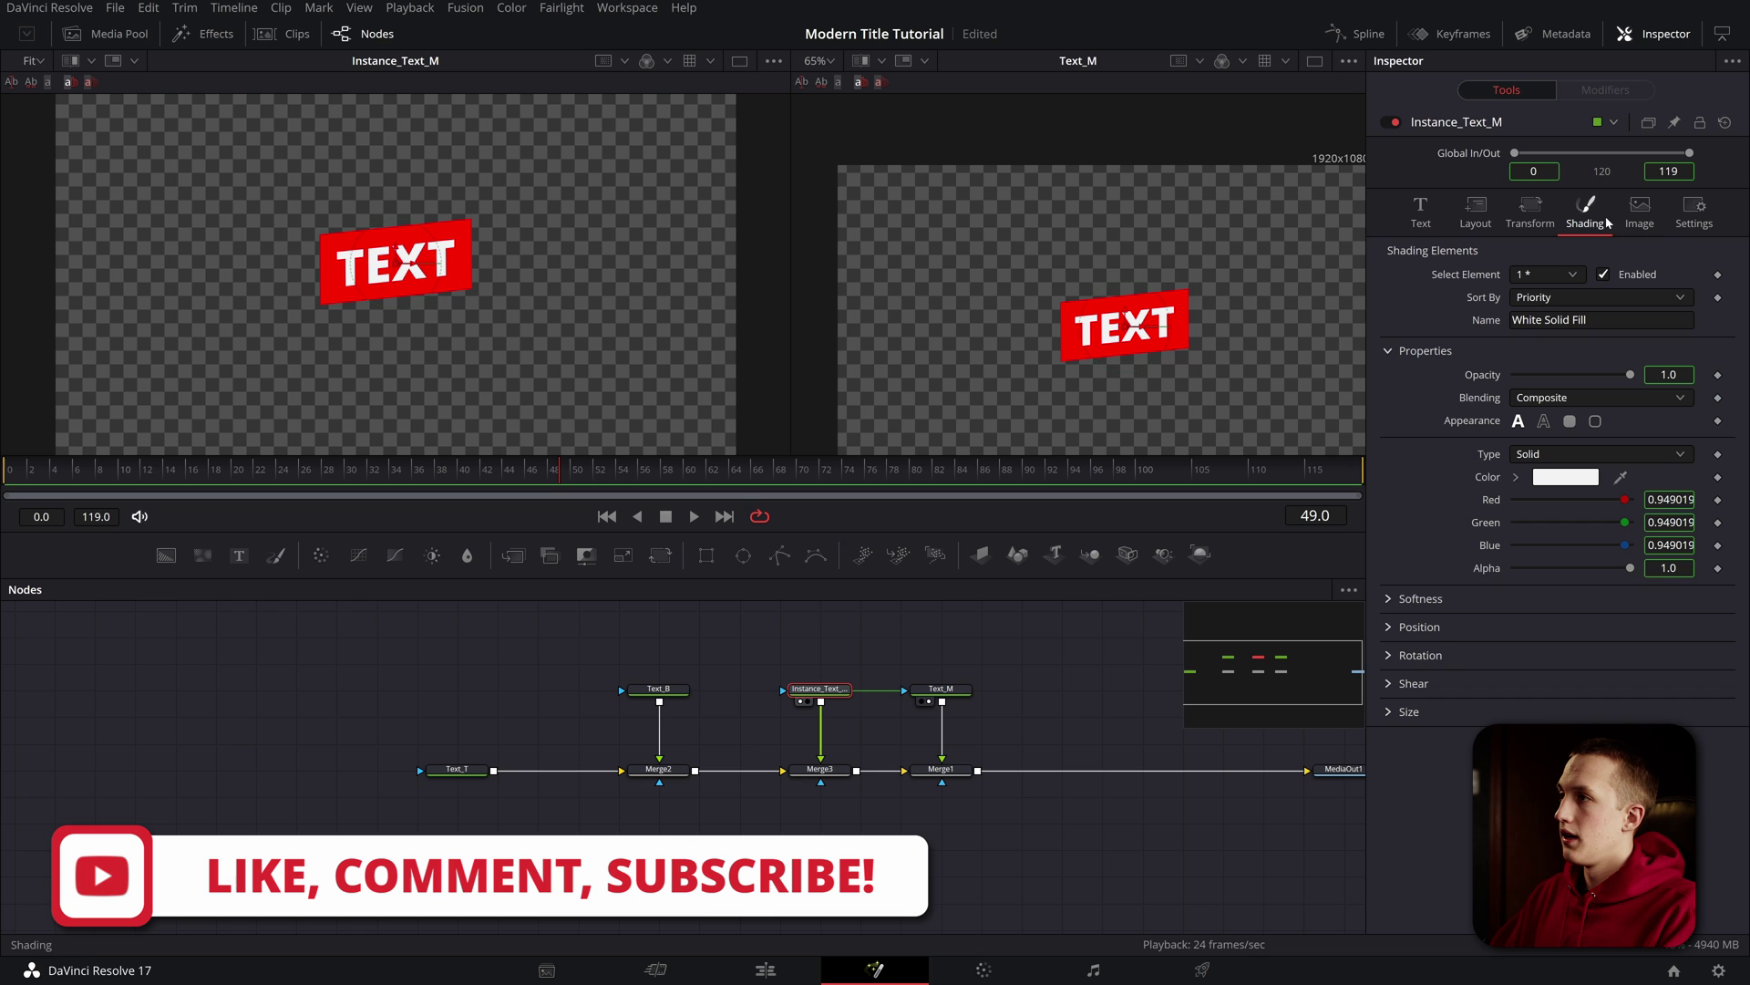
{"action": "right_click", "coordinate": [1624, 279]}
{"action": "left_click", "coordinate": [1593, 265]}
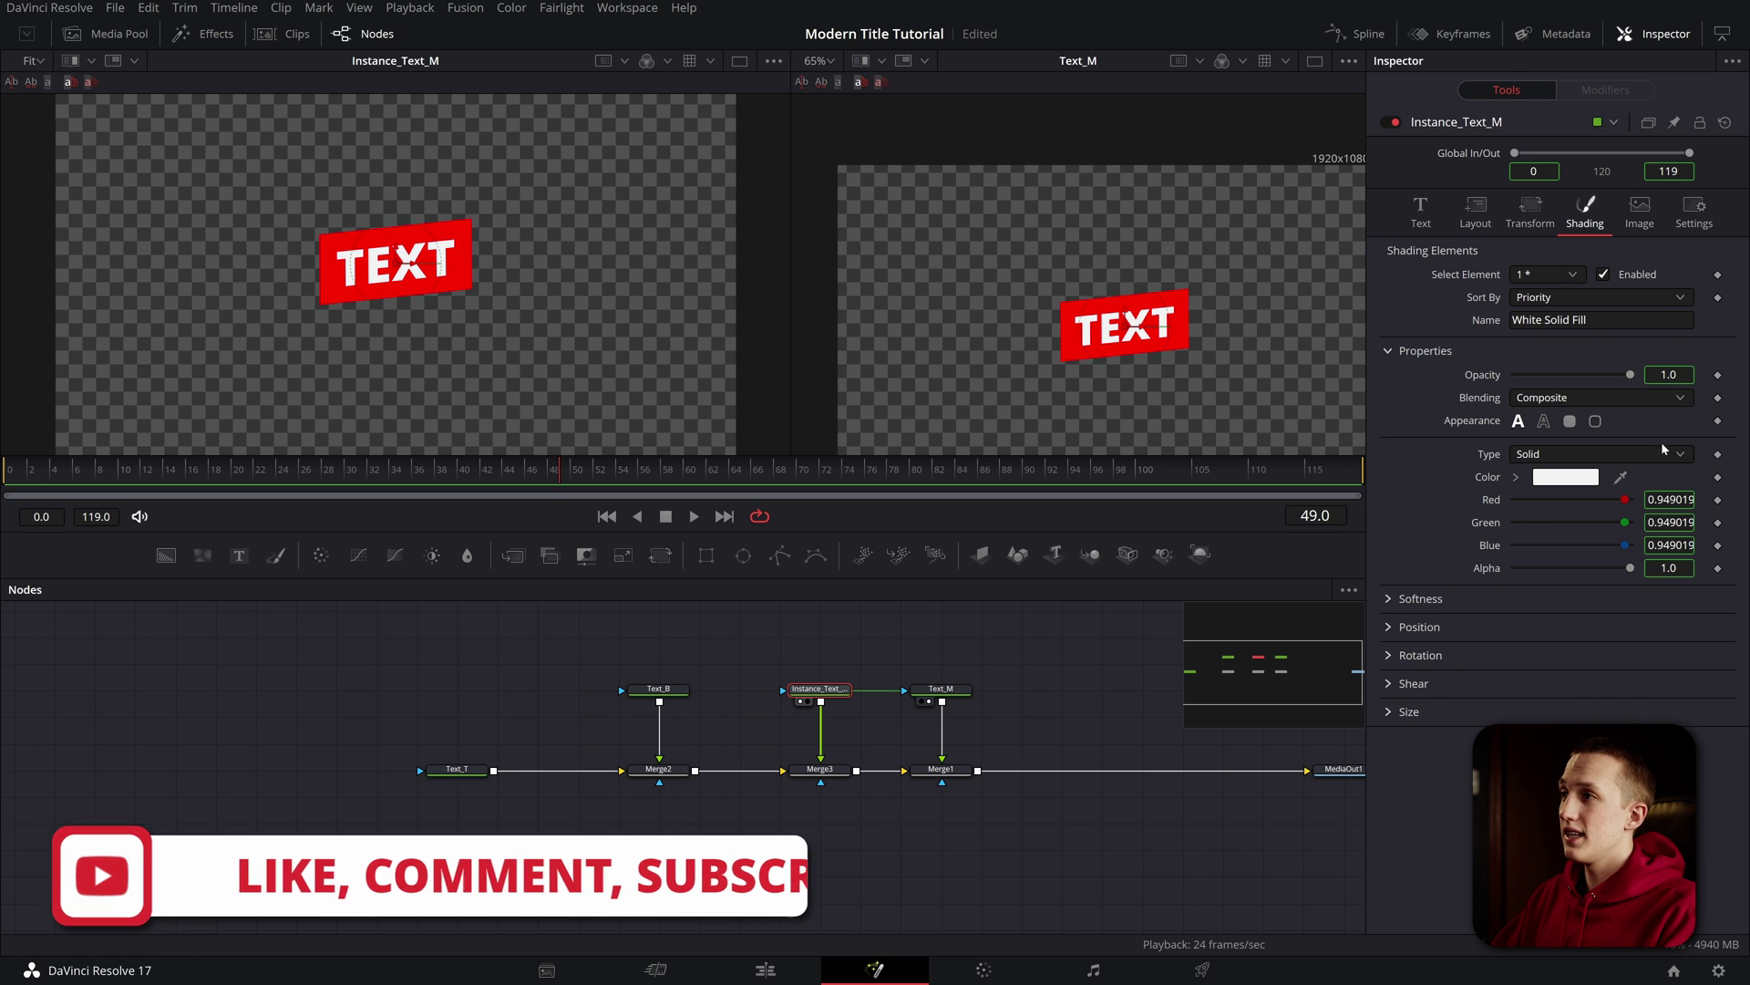
{"action": "left_click", "coordinate": [1603, 275]}
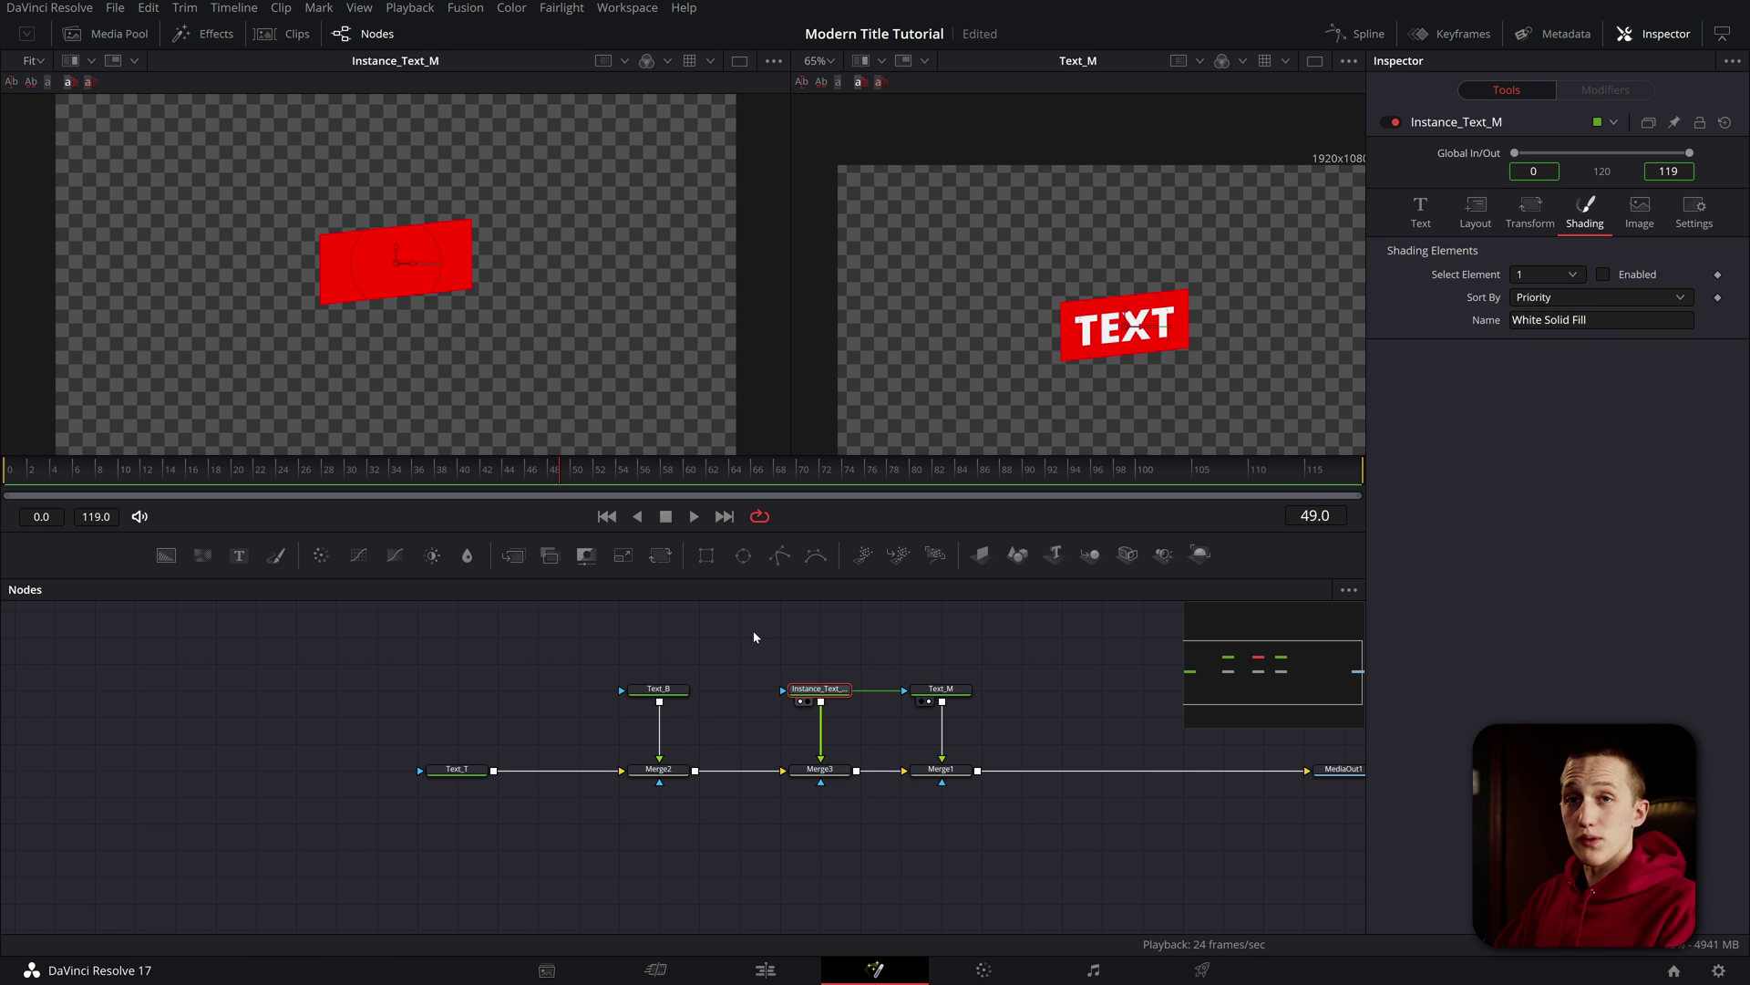
{"action": "left_click", "coordinate": [941, 688]}
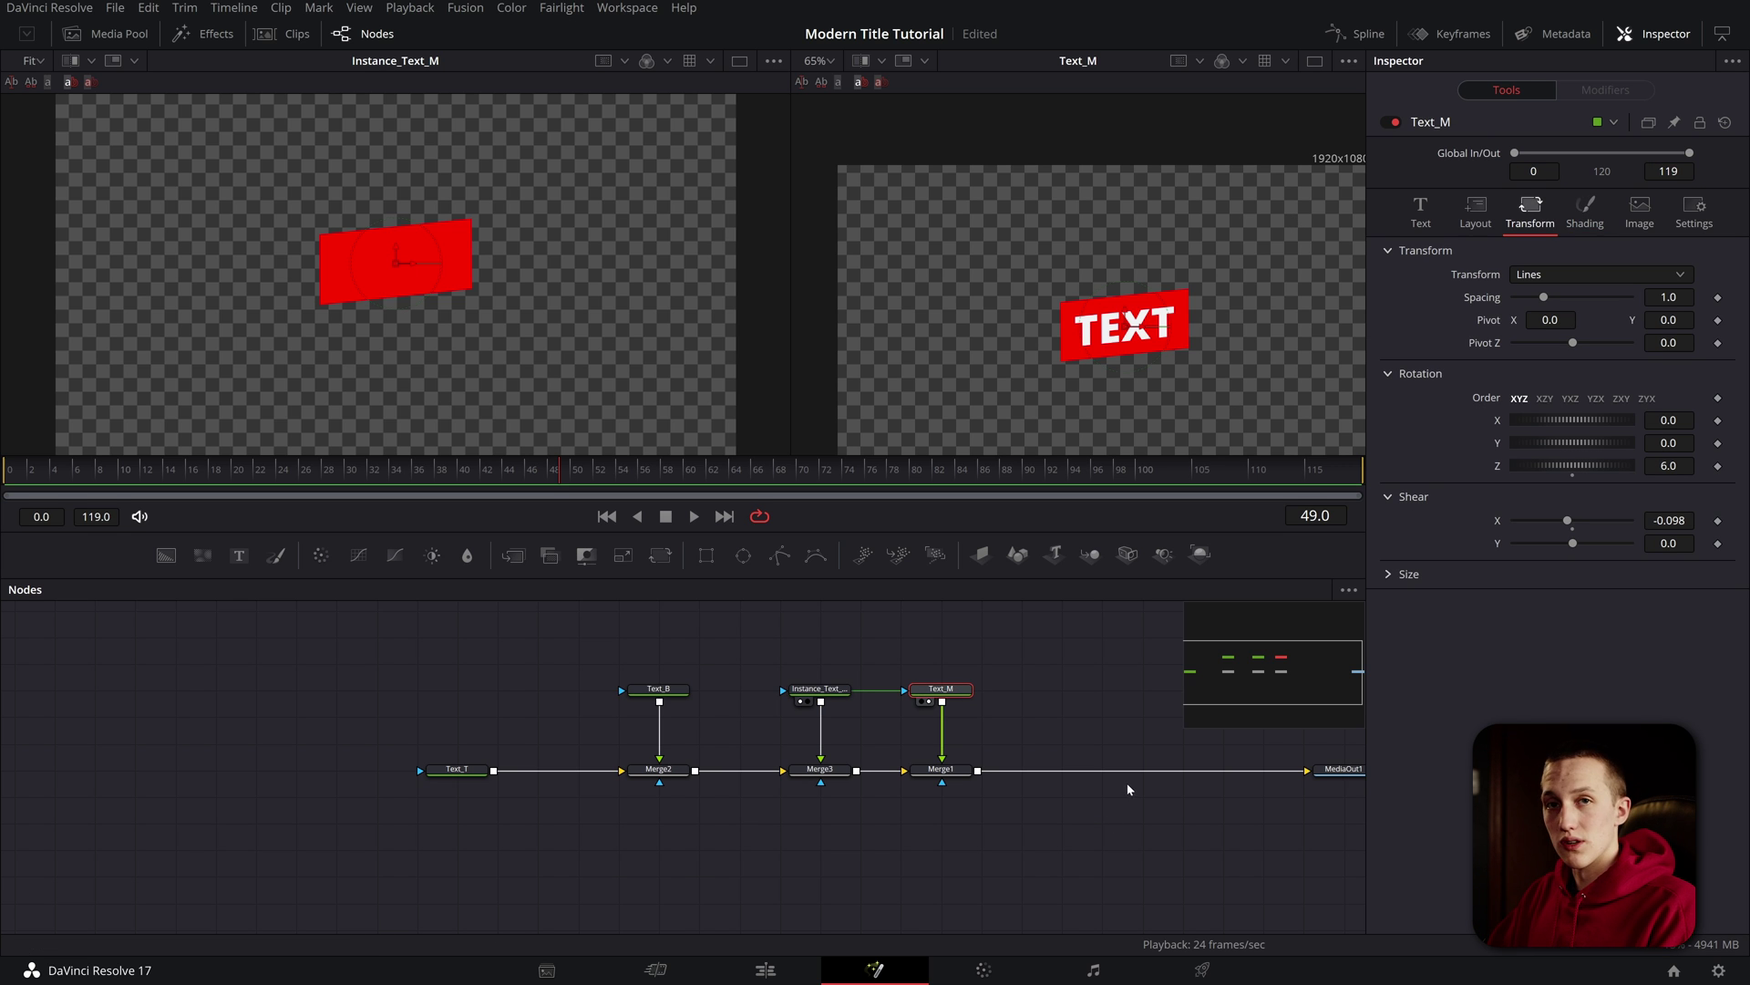
- Deinstance the Red Outline (shading element 2) on Instance_Text_M and disable it on Text_M
{"action": "left_click", "coordinate": [823, 696]}
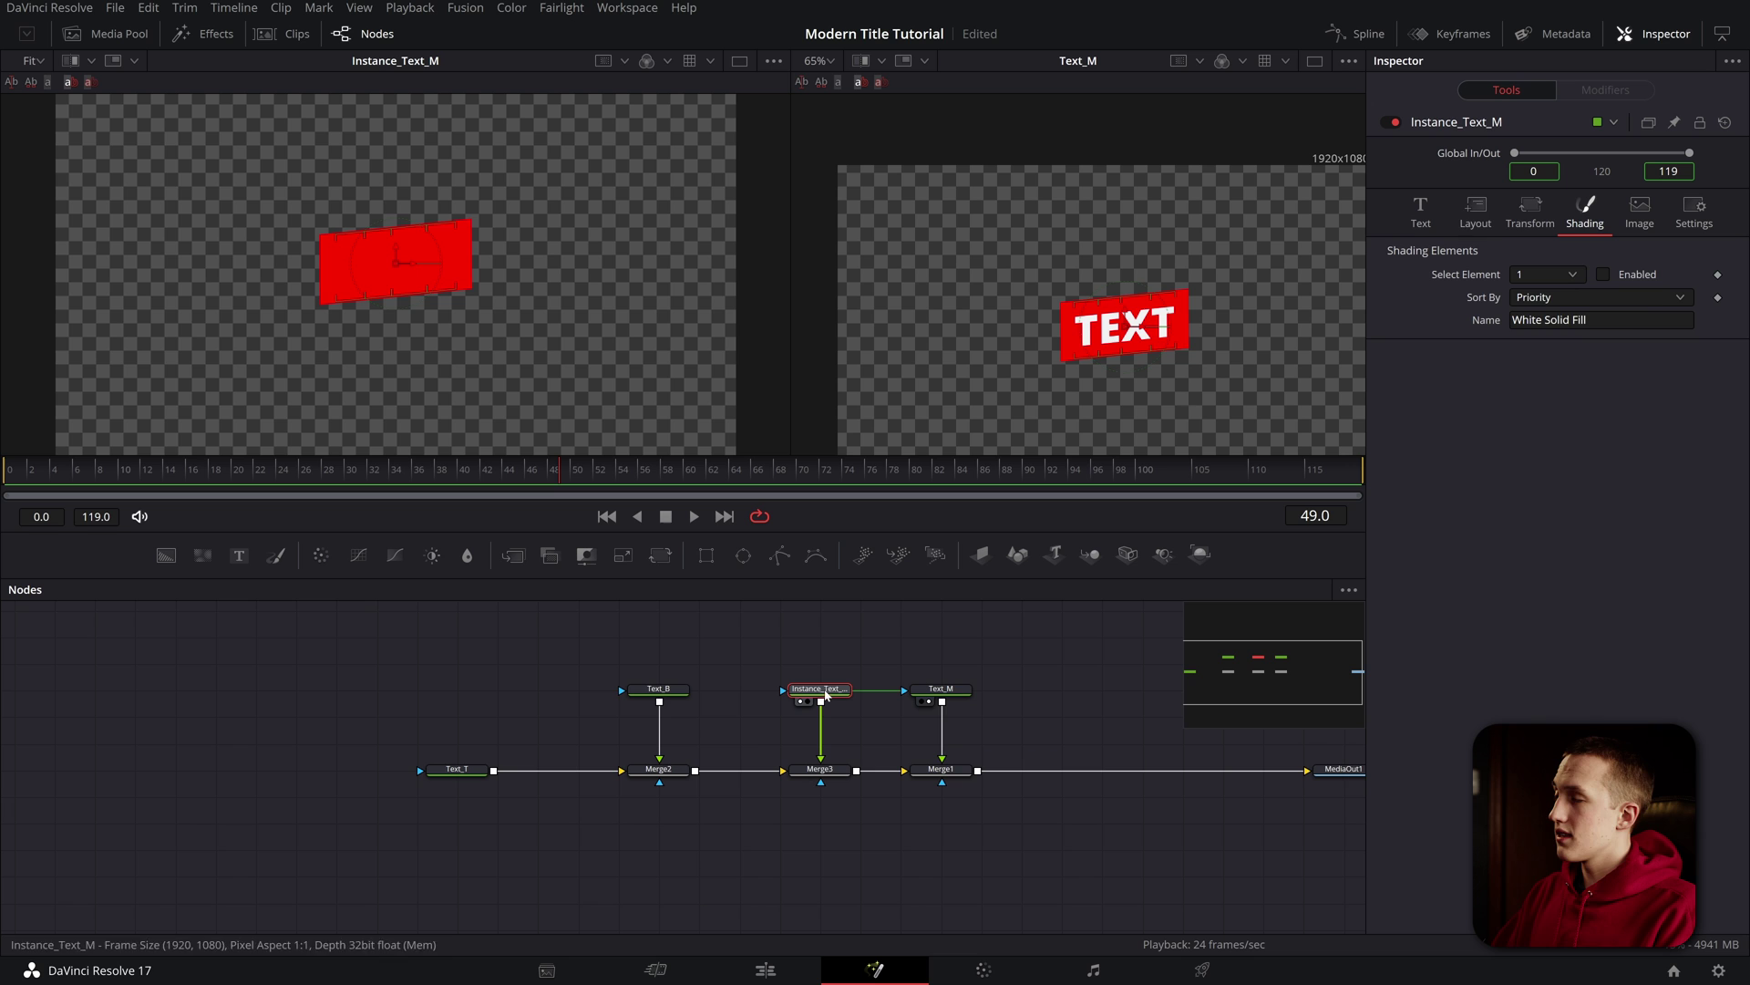
{"action": "left_click", "coordinate": [1557, 275]}
{"action": "left_click", "coordinate": [1520, 317]}
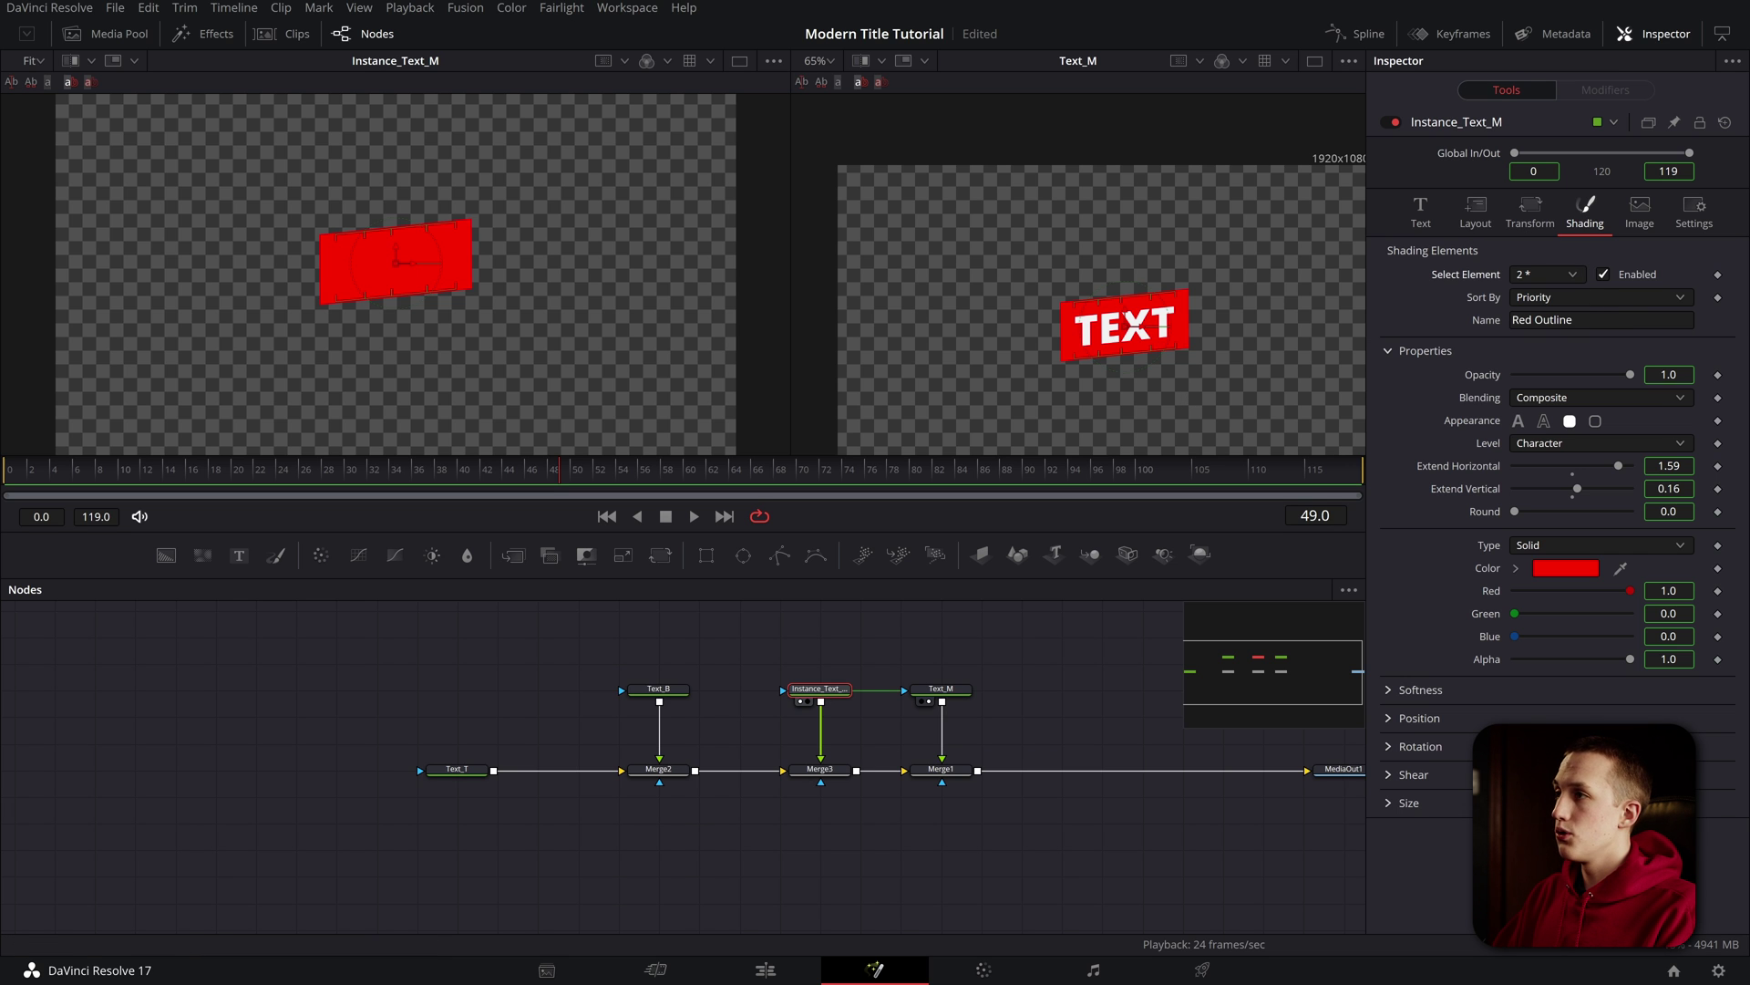
{"action": "right_click", "coordinate": [1624, 276]}
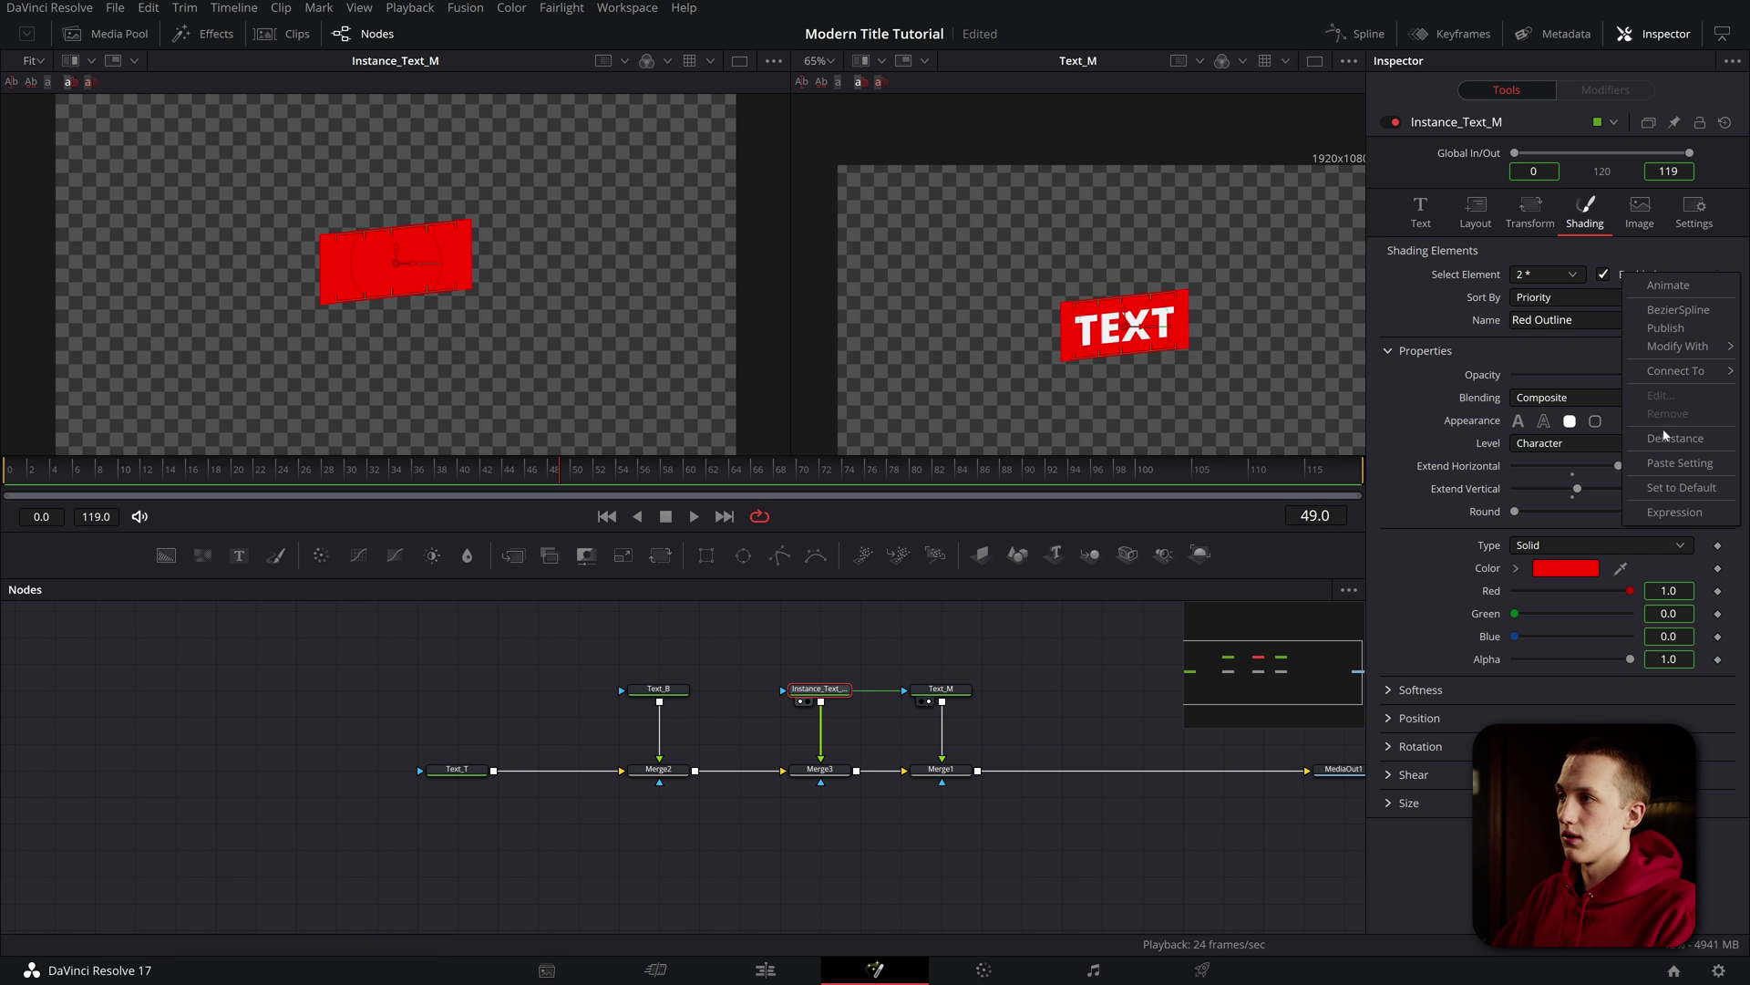
{"action": "key", "text": "Escape"}
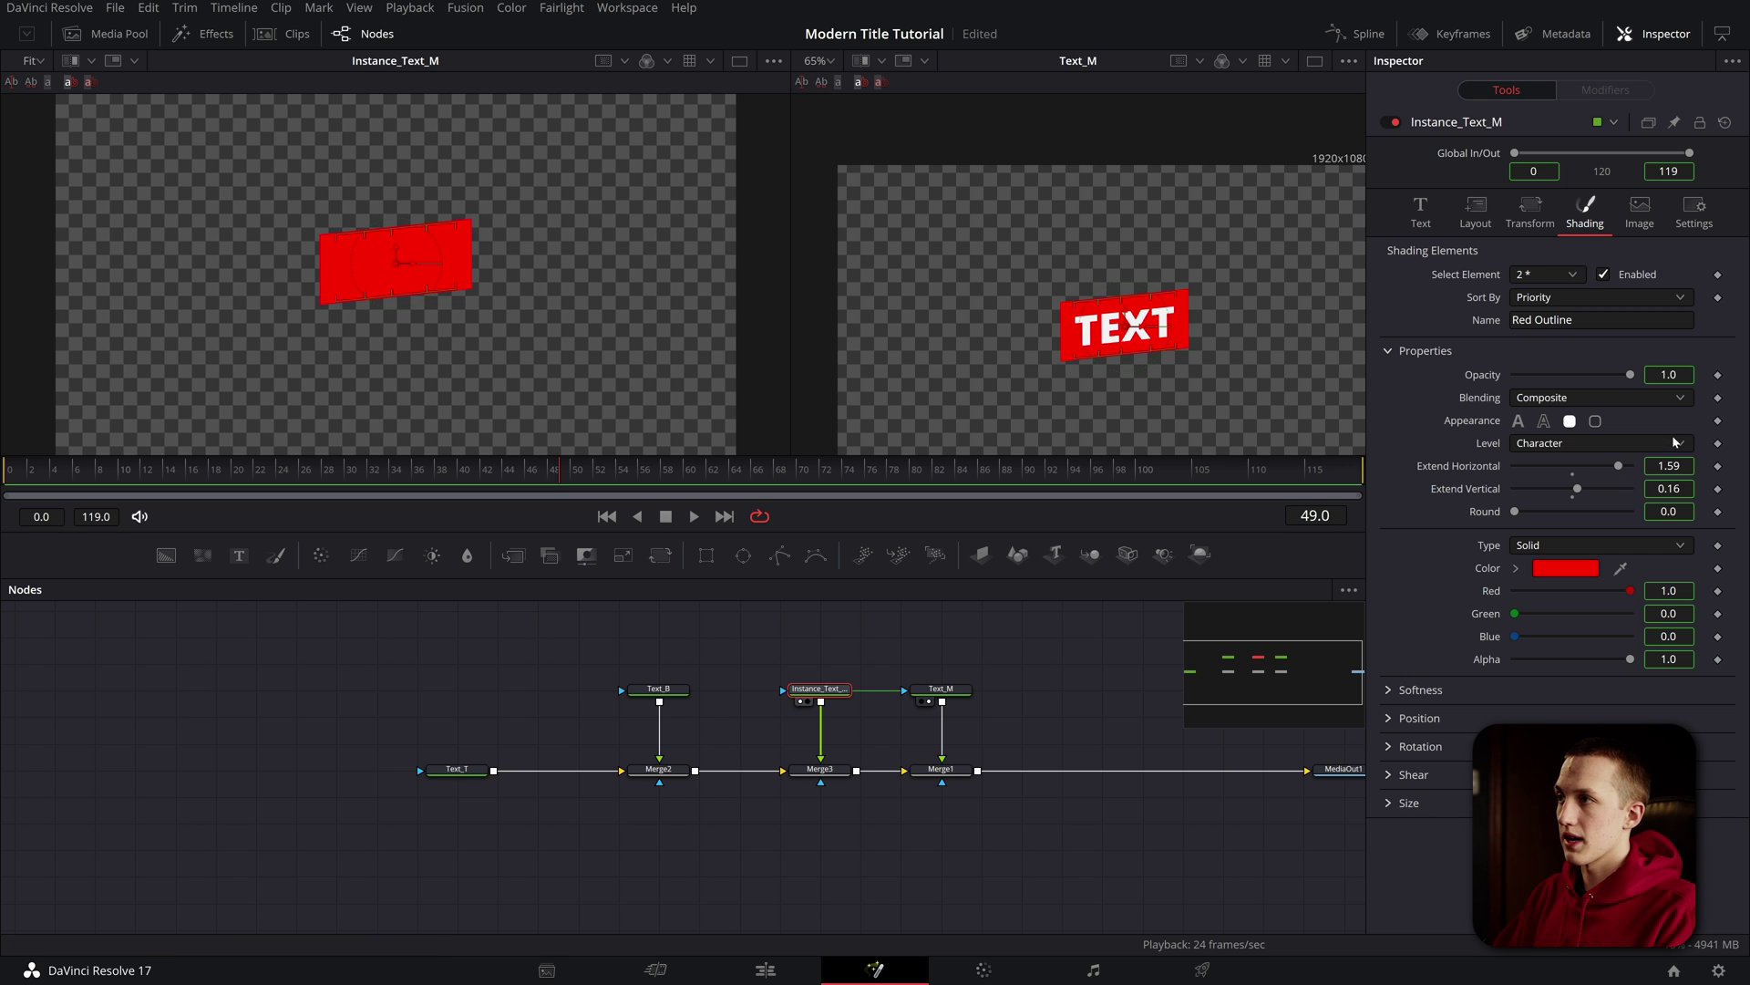
{"action": "left_click", "coordinate": [963, 695]}
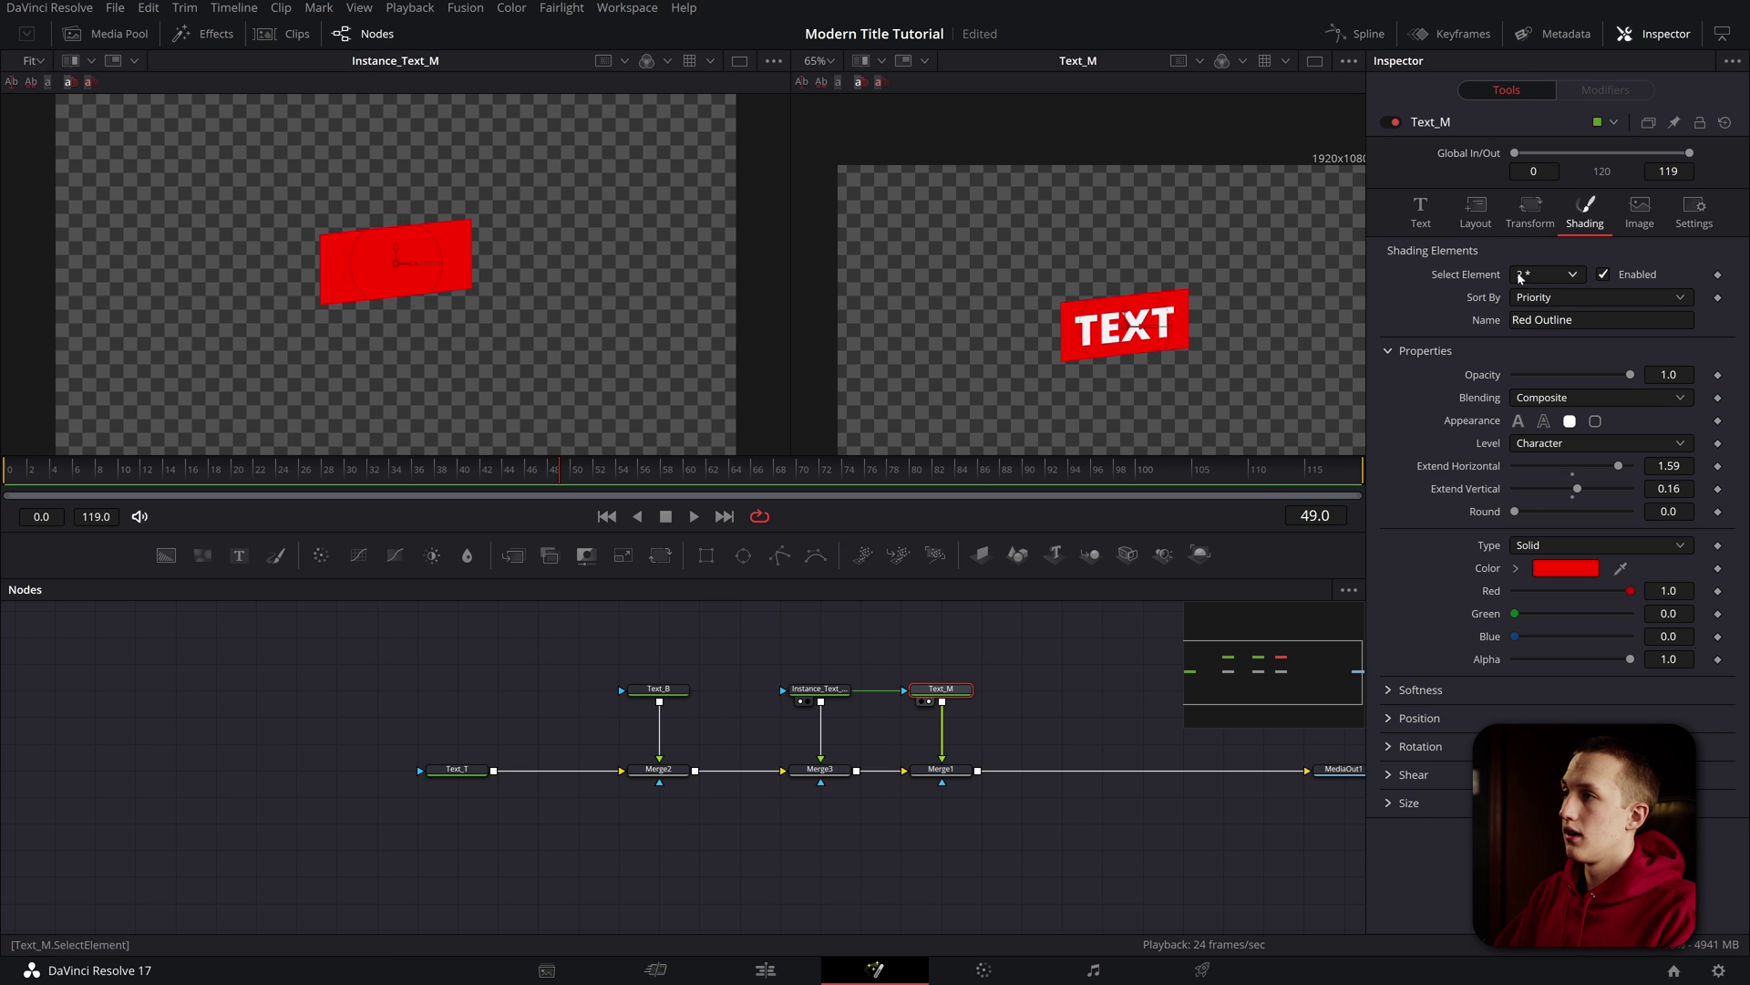
{"action": "left_click", "coordinate": [1603, 274]}
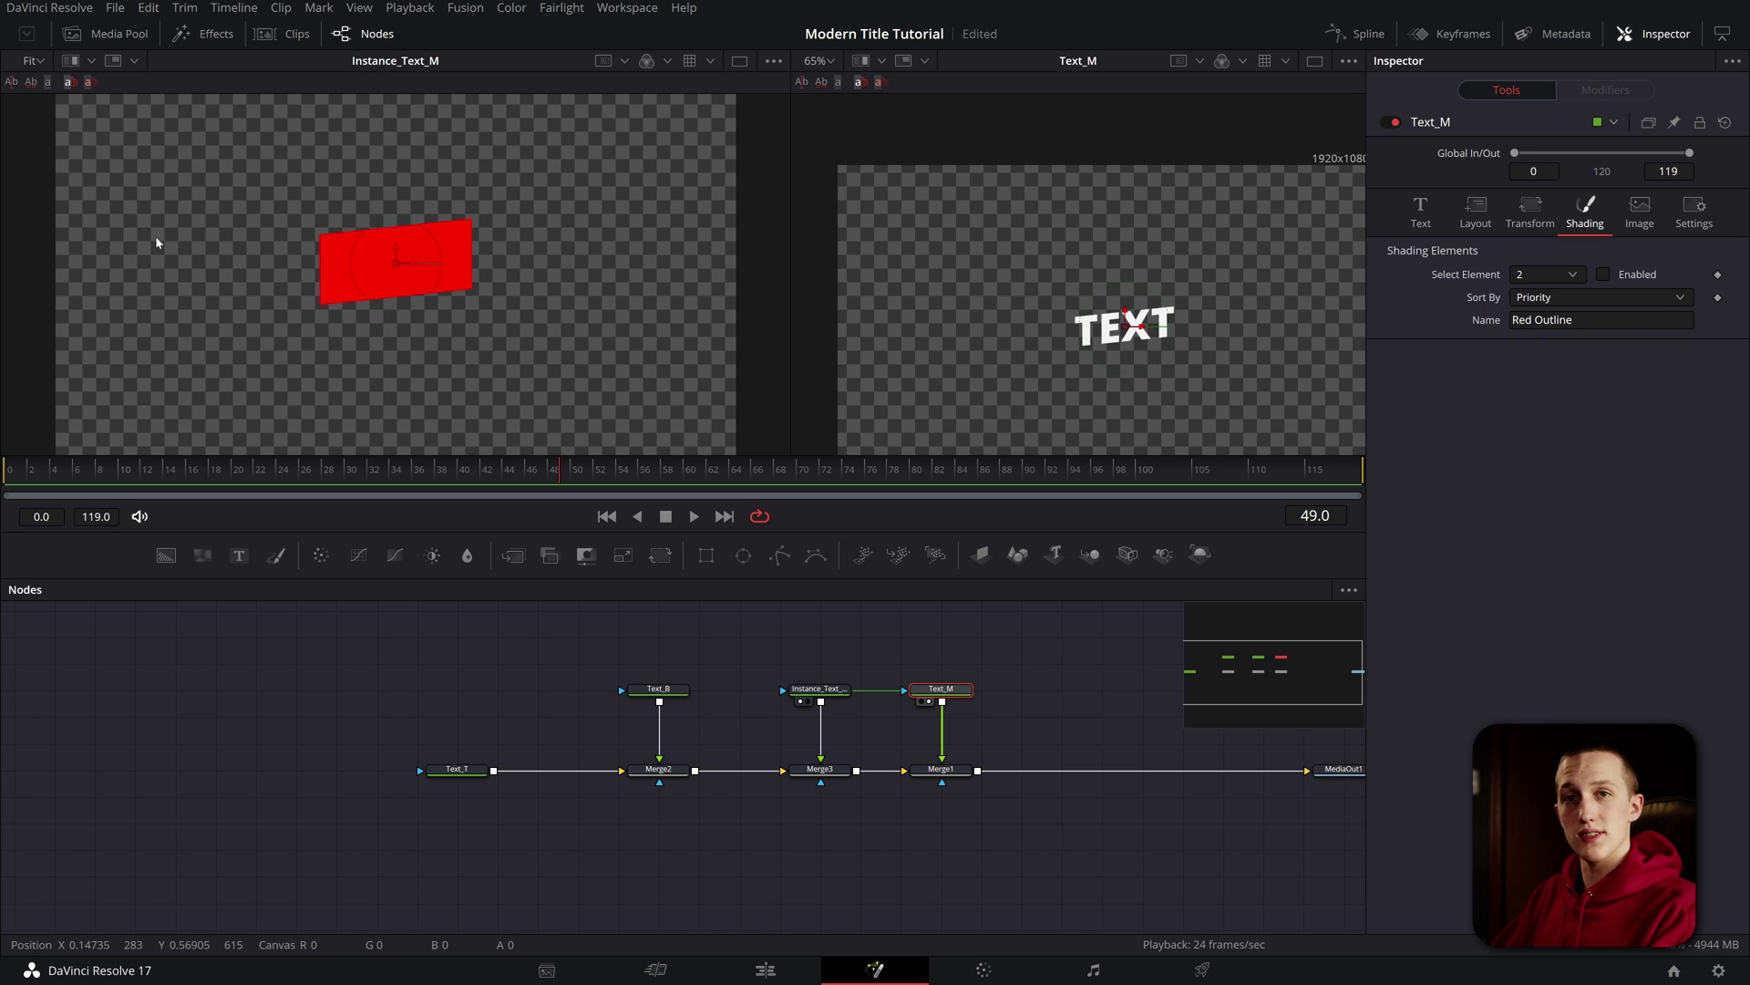
- Test editing Text_M's text to 'HEREE', then undo the change
{"action": "left_click_drag", "start_coordinate": [730, 755], "coordinate": [1007, 660]}
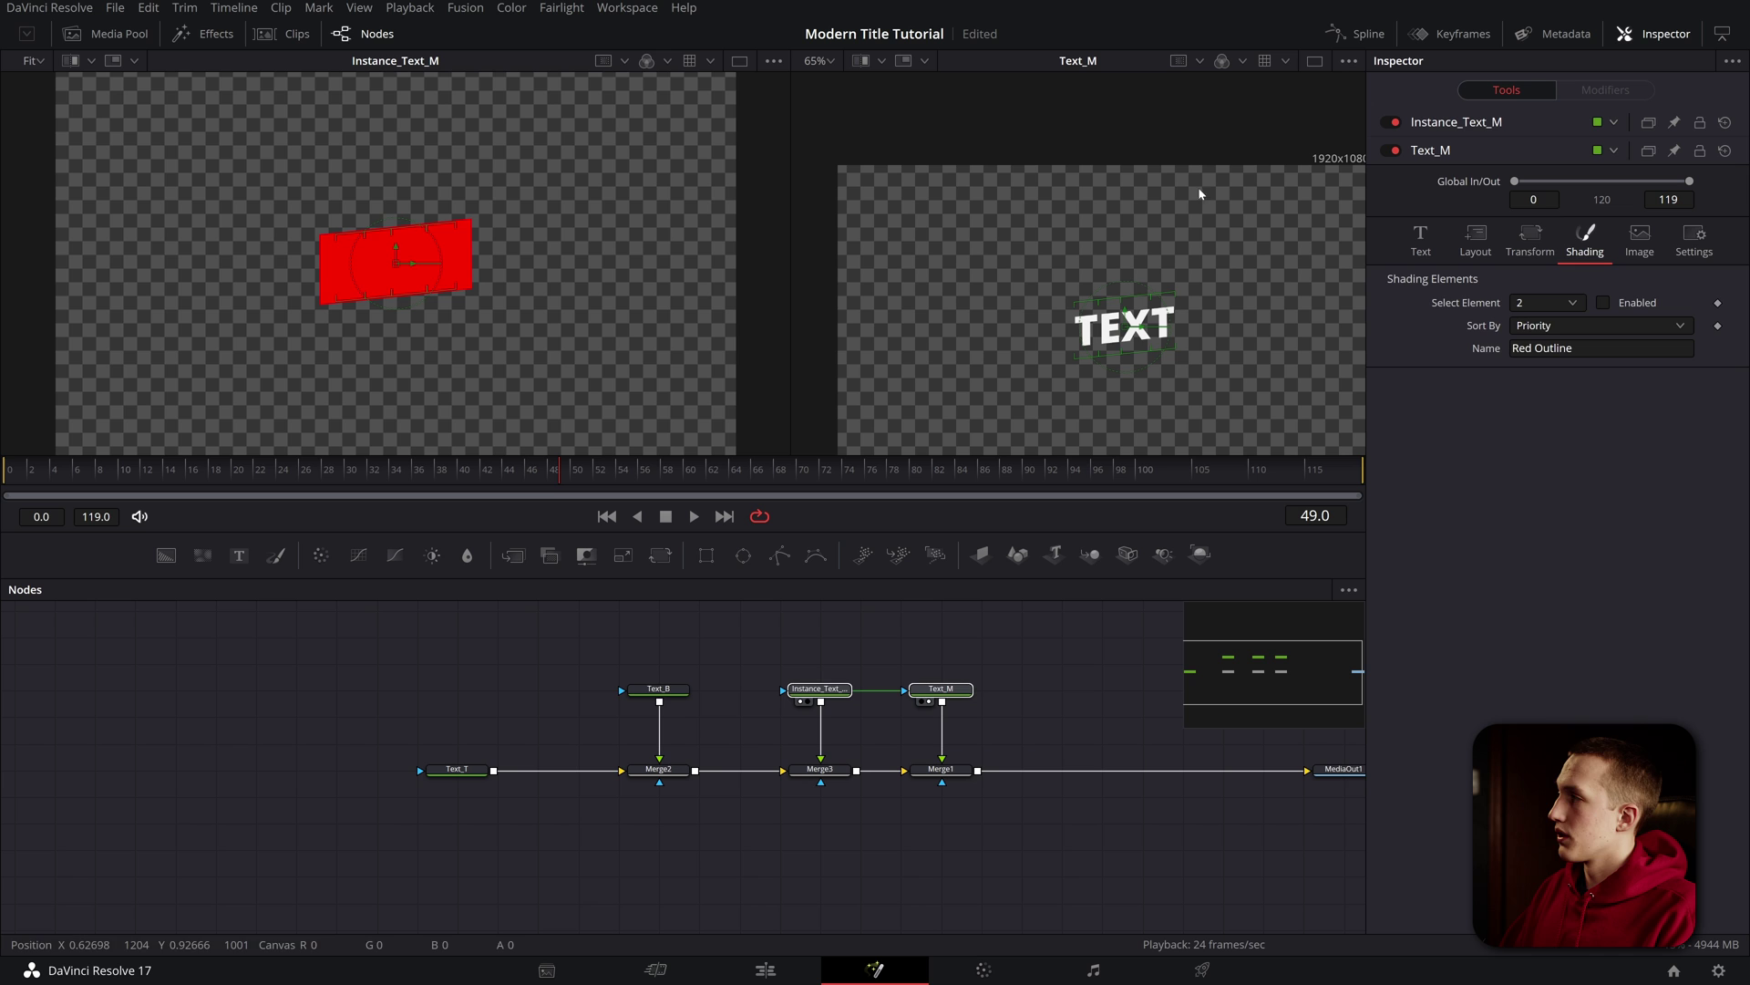
{"action": "left_click", "coordinate": [940, 689]}
{"action": "left_click", "coordinate": [1421, 211]}
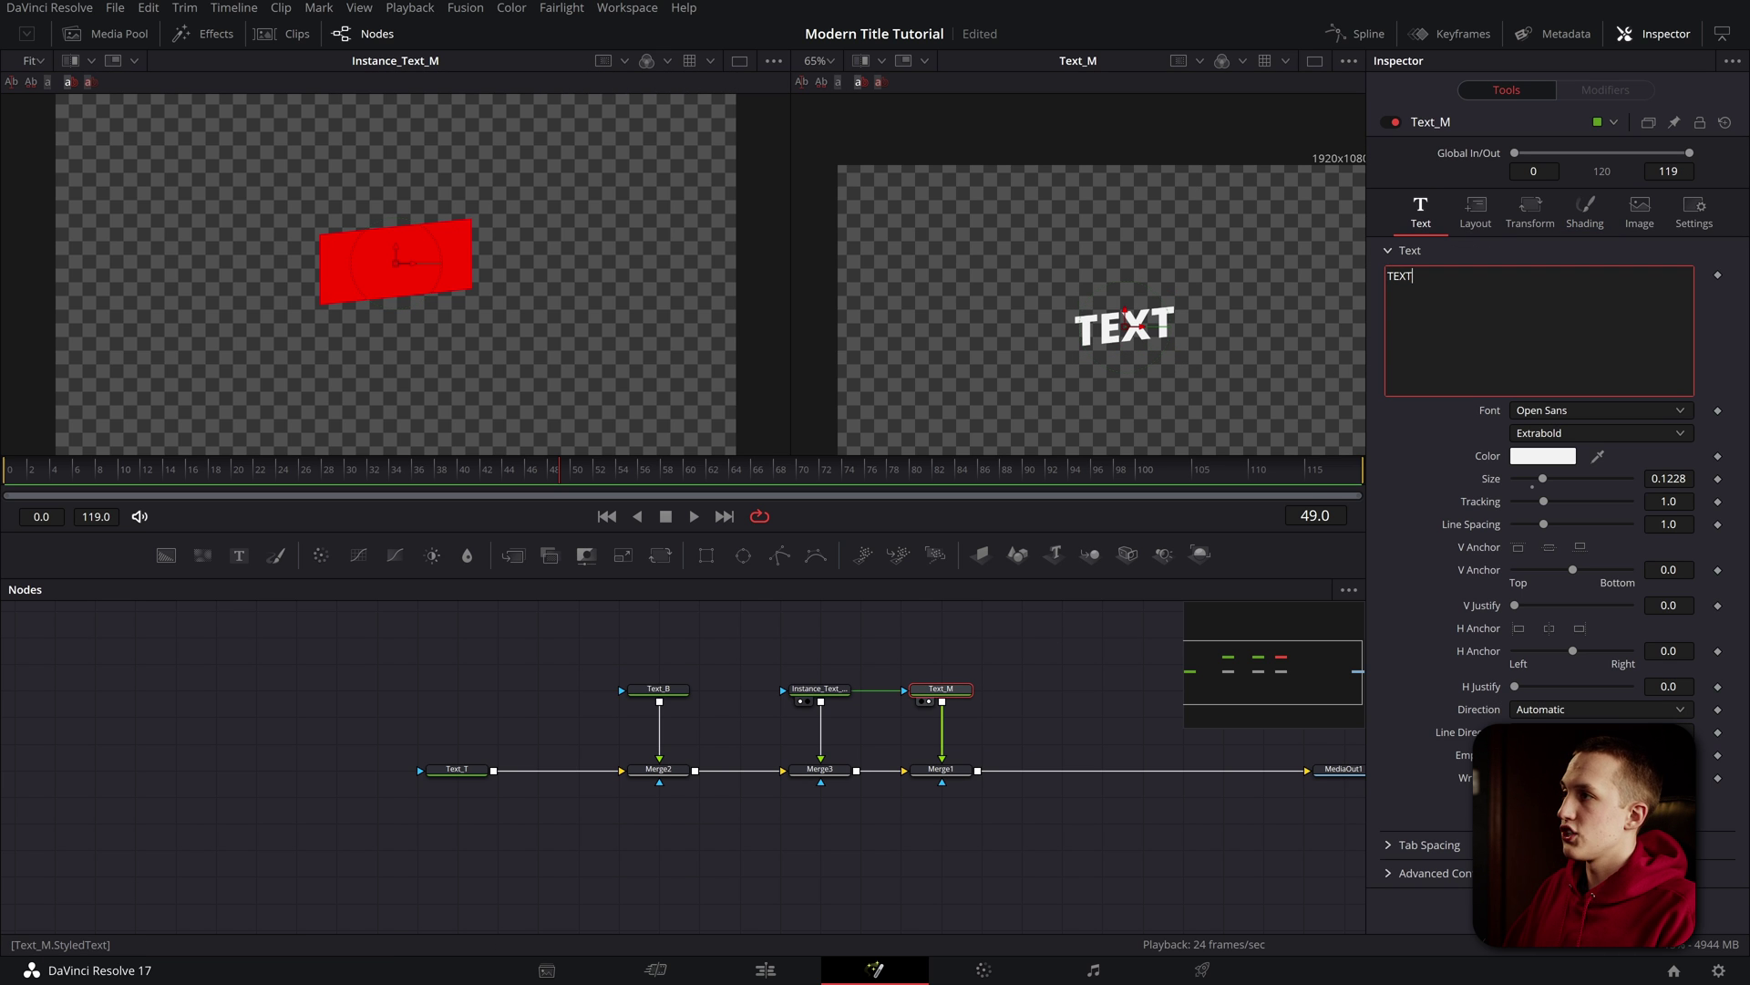
{"action": "type", "text": "HEREE"}
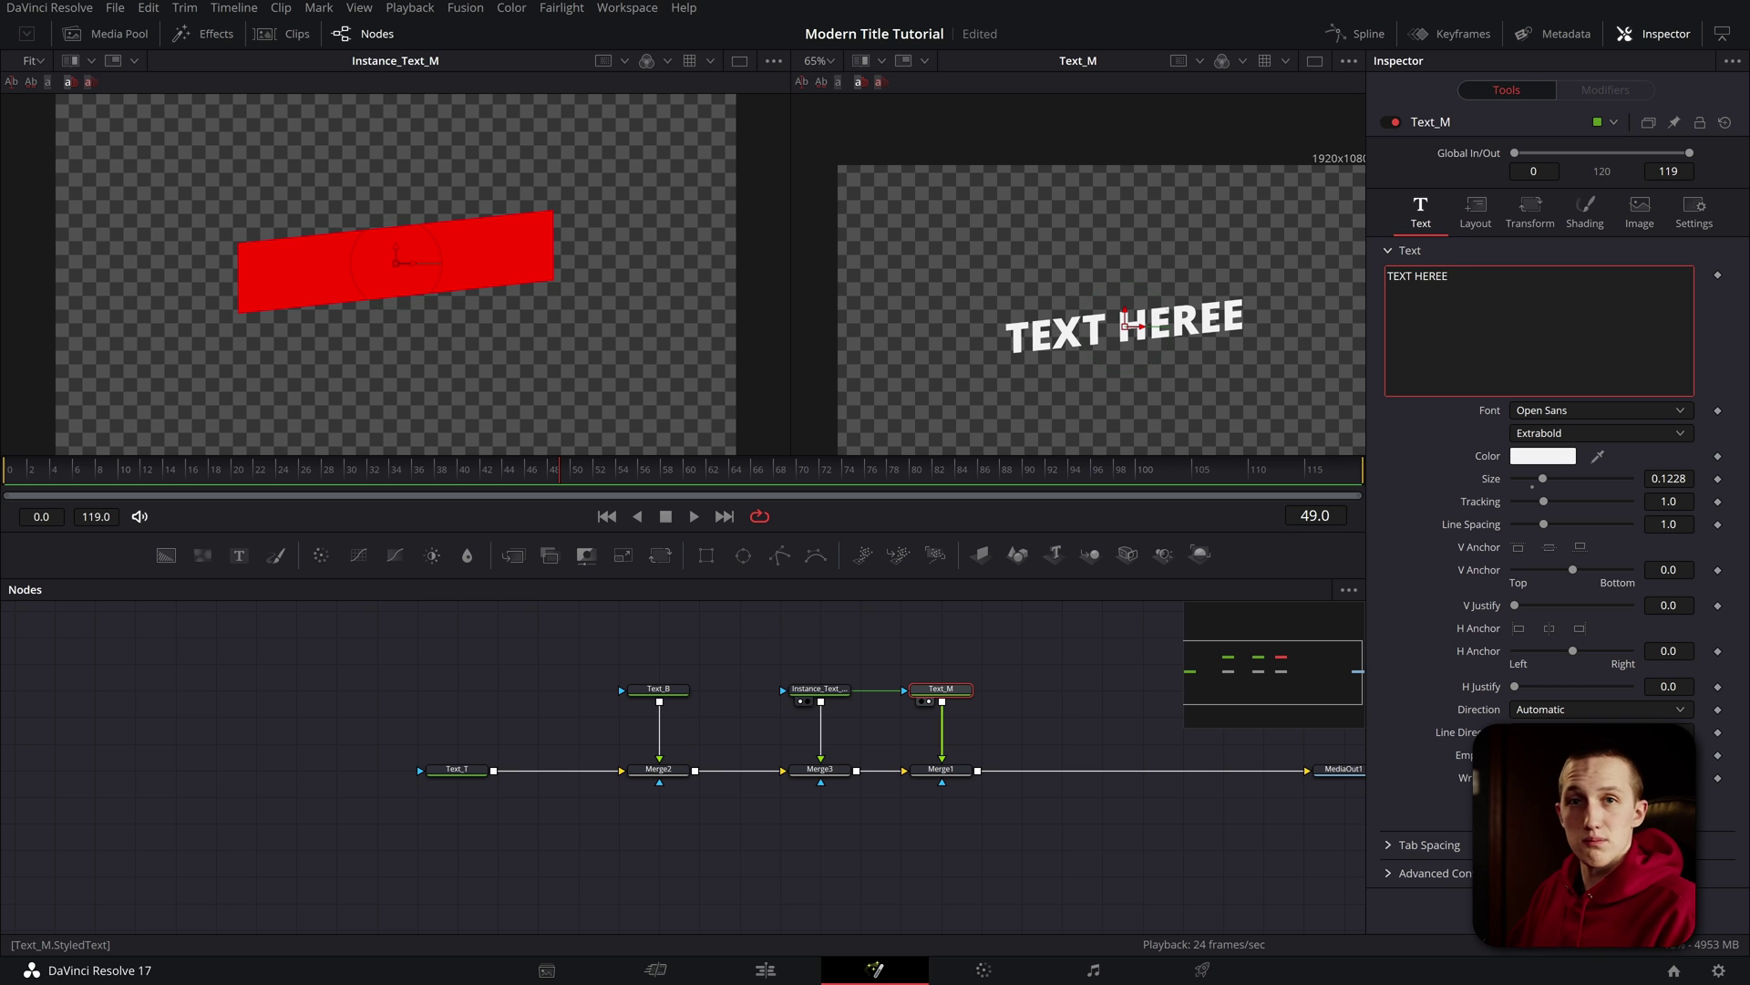
{"action": "key", "text": "ctrl+z"}
{"action": "left_click", "coordinate": [1098, 715]}
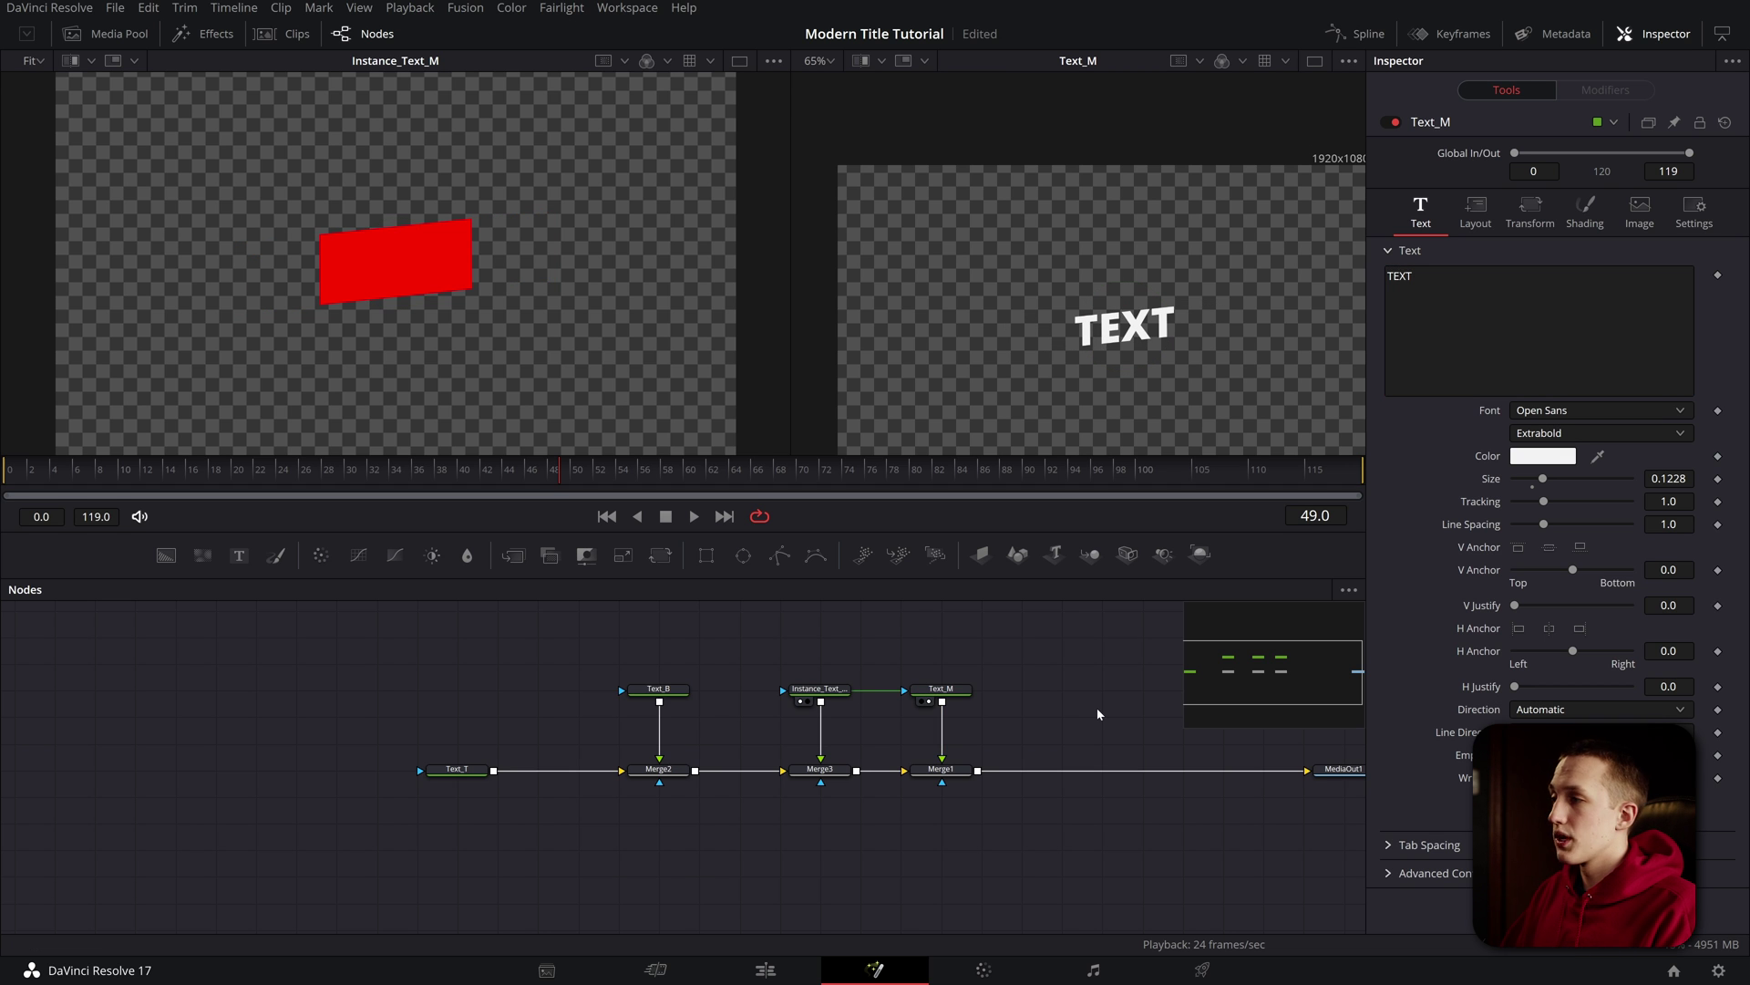
- Tidy the node graph and add a Transform node after Instance_Text_M
{"action": "left_click_drag", "start_coordinate": [1098, 715], "coordinate": [912, 699]}
{"action": "left_click_drag", "start_coordinate": [1121, 755], "coordinate": [1041, 755]}
{"action": "key", "text": "2"}
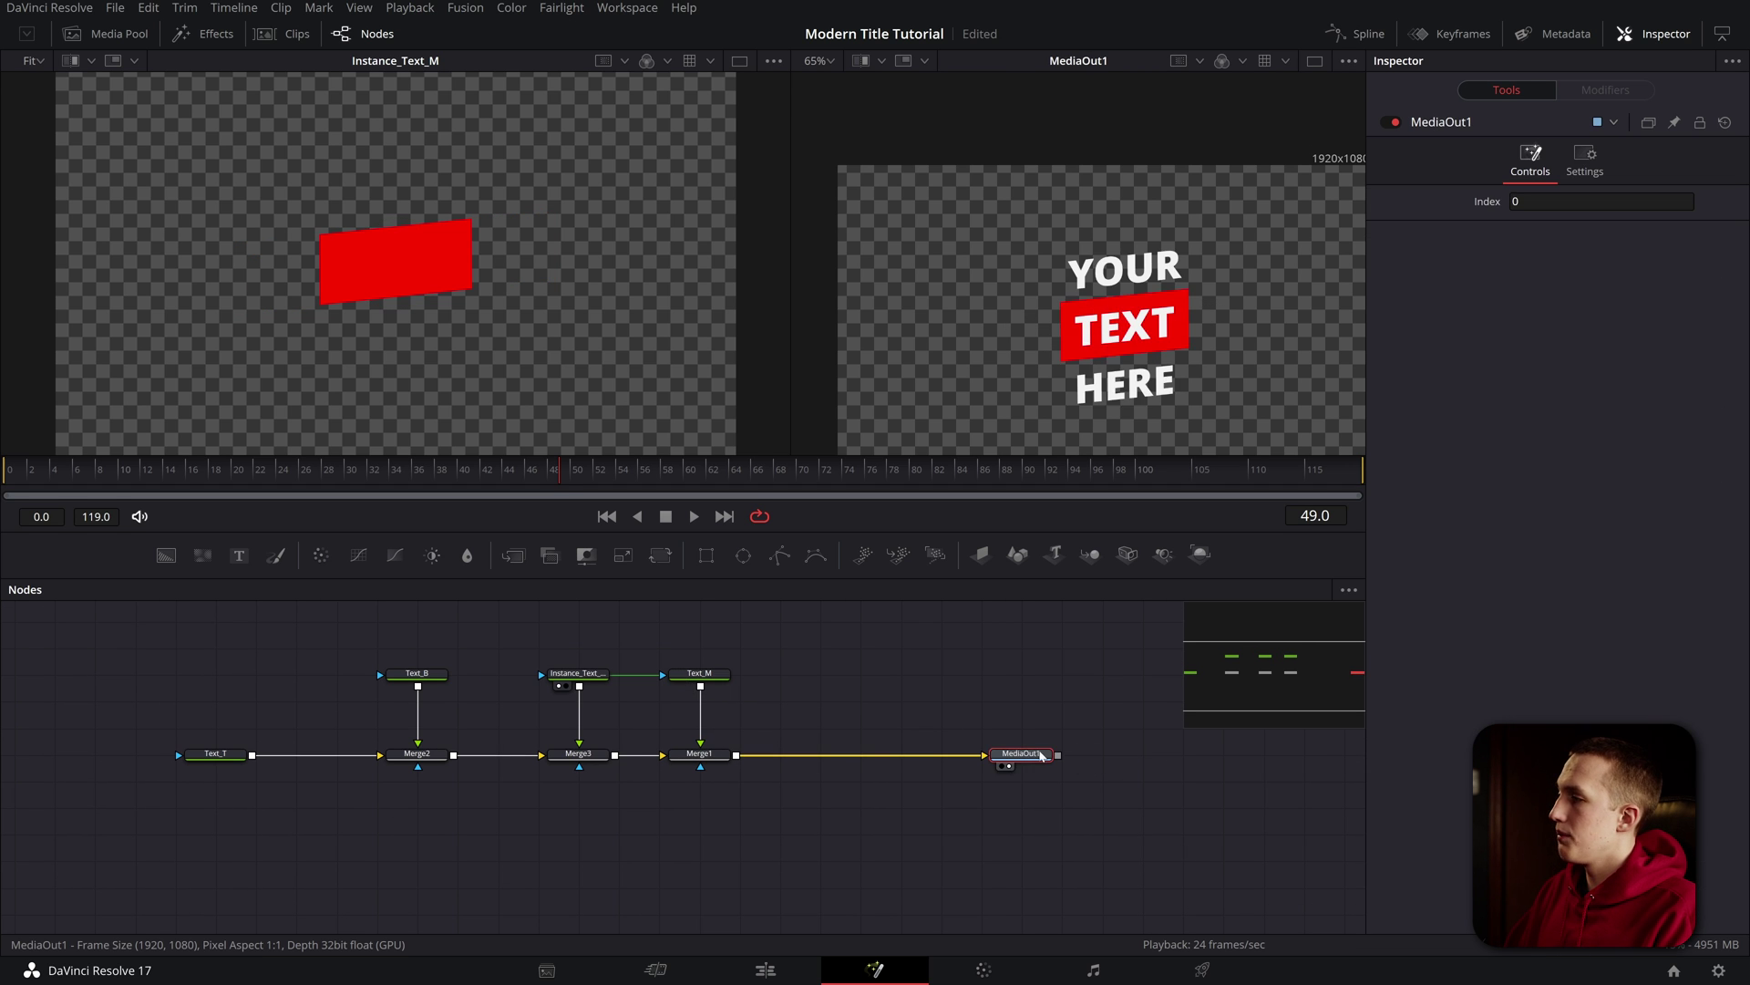
{"action": "left_click_drag", "start_coordinate": [612, 693], "coordinate": [859, 693]}
{"action": "left_click", "coordinate": [816, 676]}
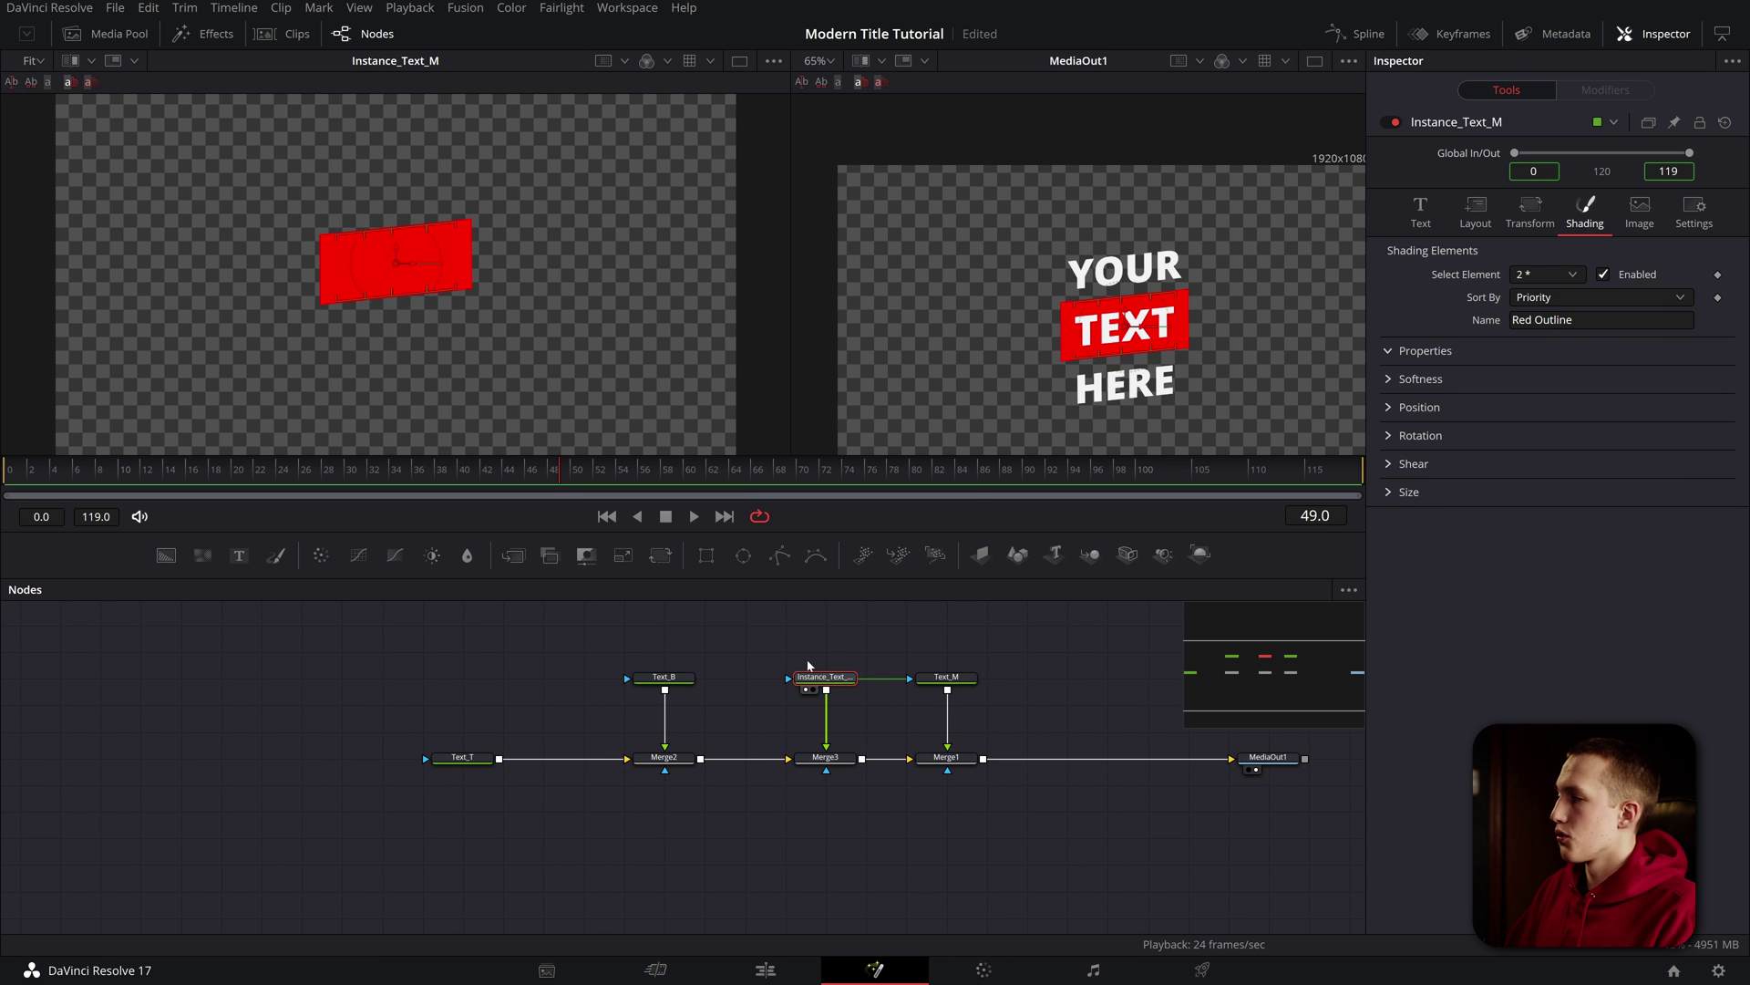
{"action": "key", "text": "shift+space"}
{"action": "type", "text": "trans"}
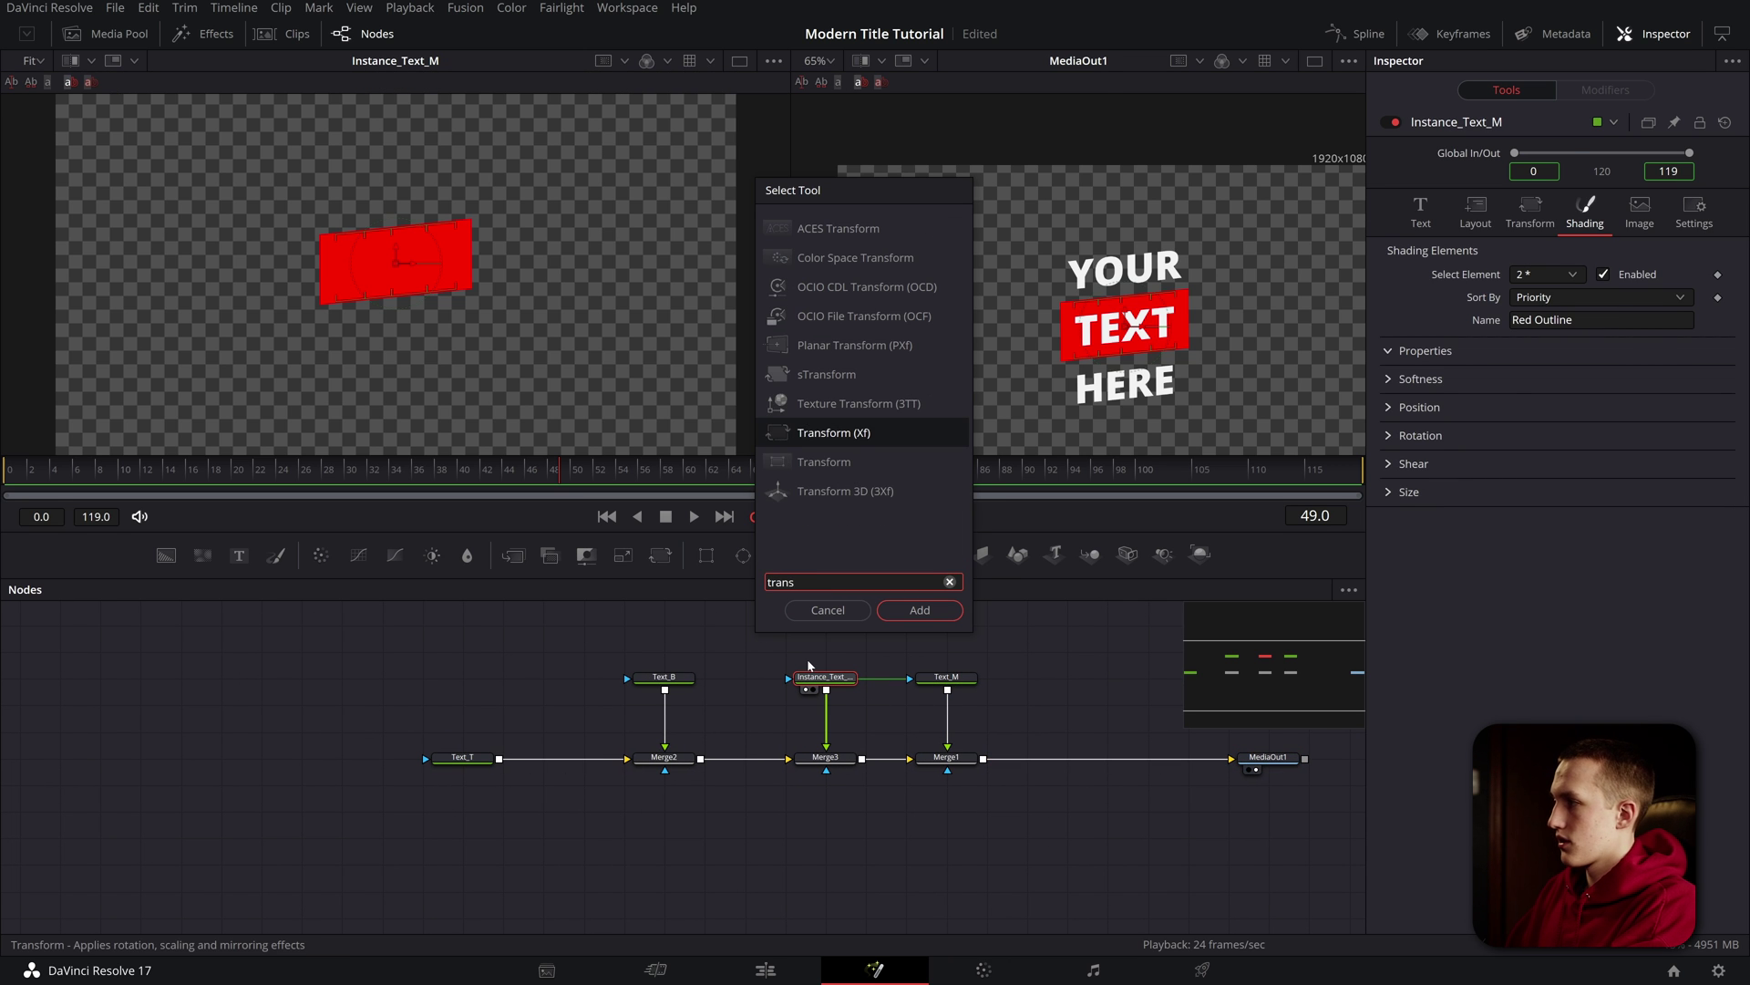
{"action": "key", "text": "Return"}
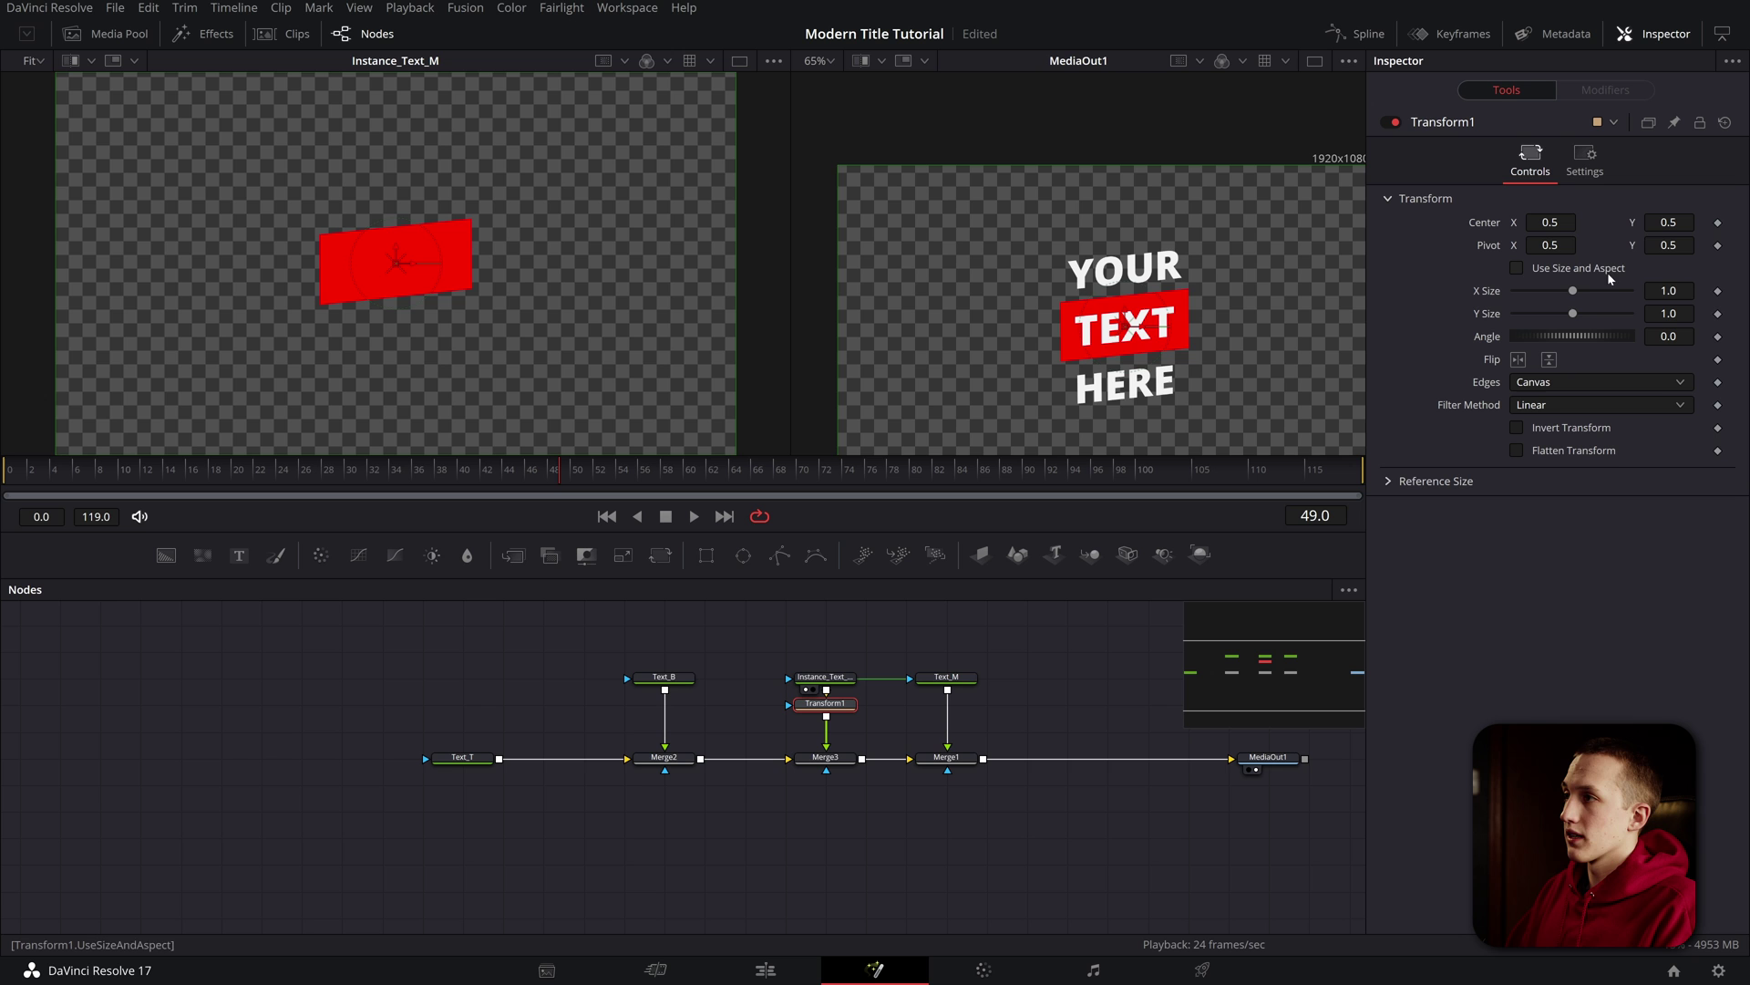
- Keyframe the box's X Size at 1.0 on frame 25 and 0 on frame 0, then preview
{"action": "mouse_move", "coordinate": [1572, 290]}
{"action": "left_mouse_down"}
{"action": "mouse_move", "coordinate": [1508, 303]}
{"action": "mouse_move", "coordinate": [1573, 291]}
{"action": "left_mouse_up"}
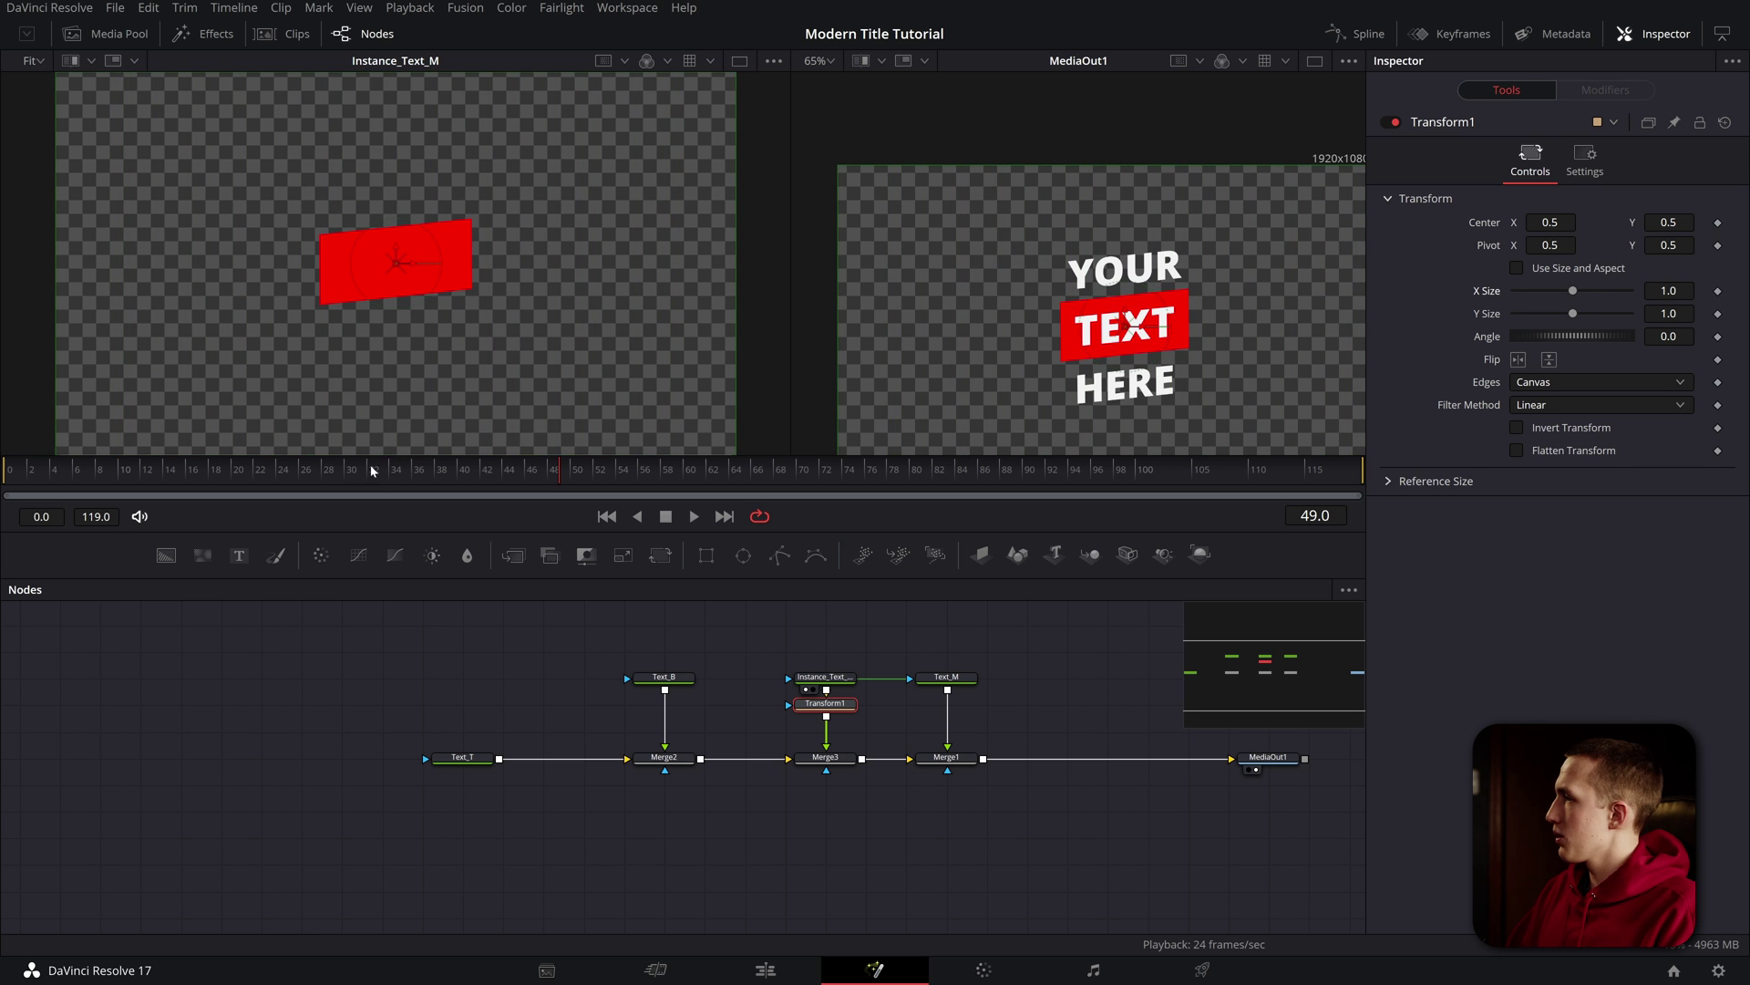
{"action": "left_click_drag", "start_coordinate": [373, 470], "coordinate": [285, 470]}
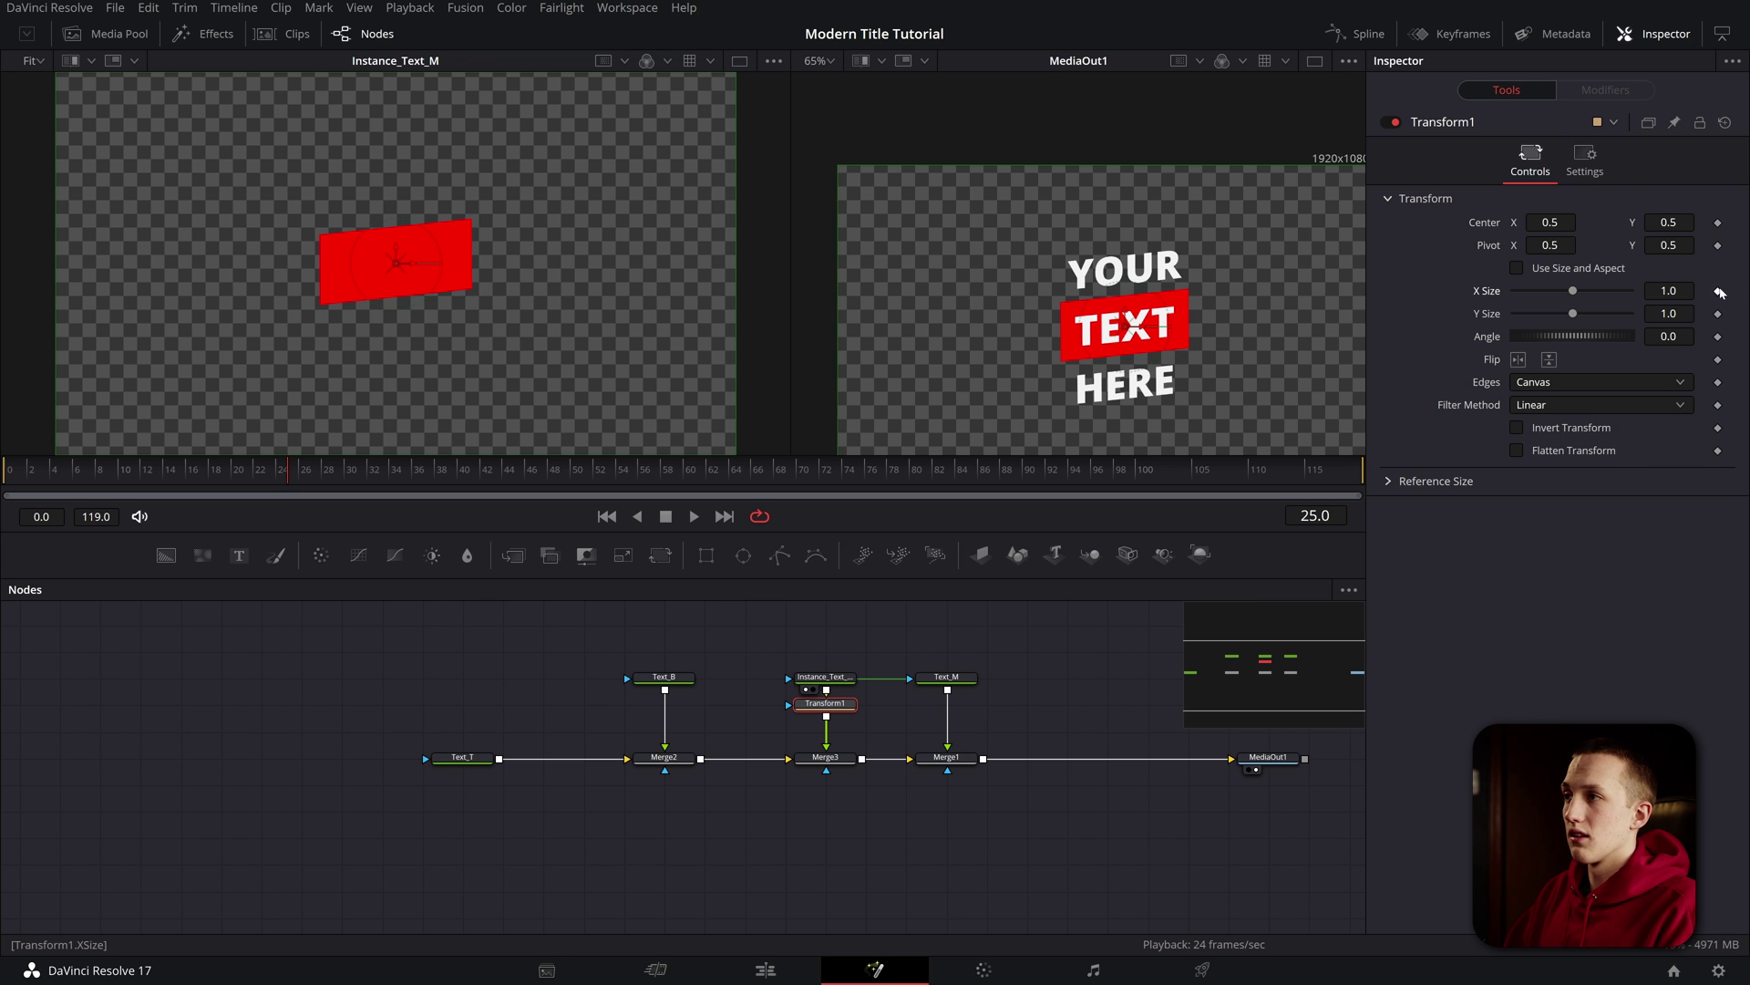
{"action": "left_click", "coordinate": [1719, 292]}
{"action": "left_click", "coordinate": [38, 470]}
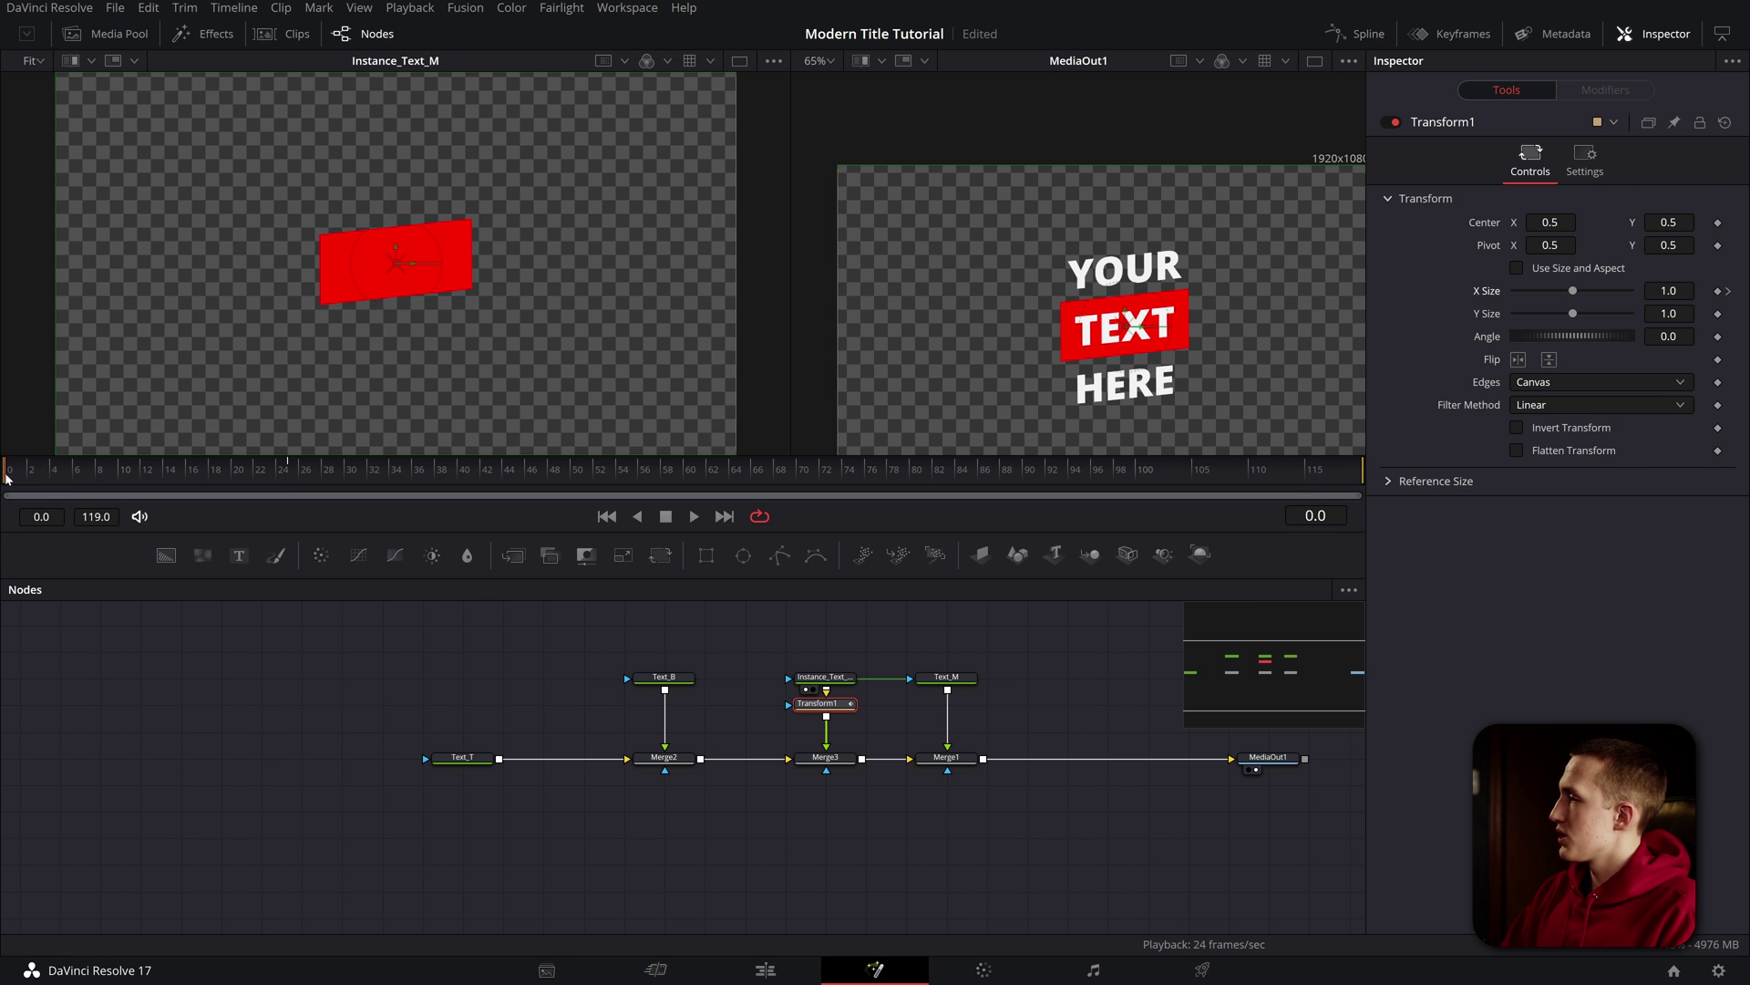
{"action": "left_click_drag", "start_coordinate": [1564, 291], "coordinate": [1511, 288]}
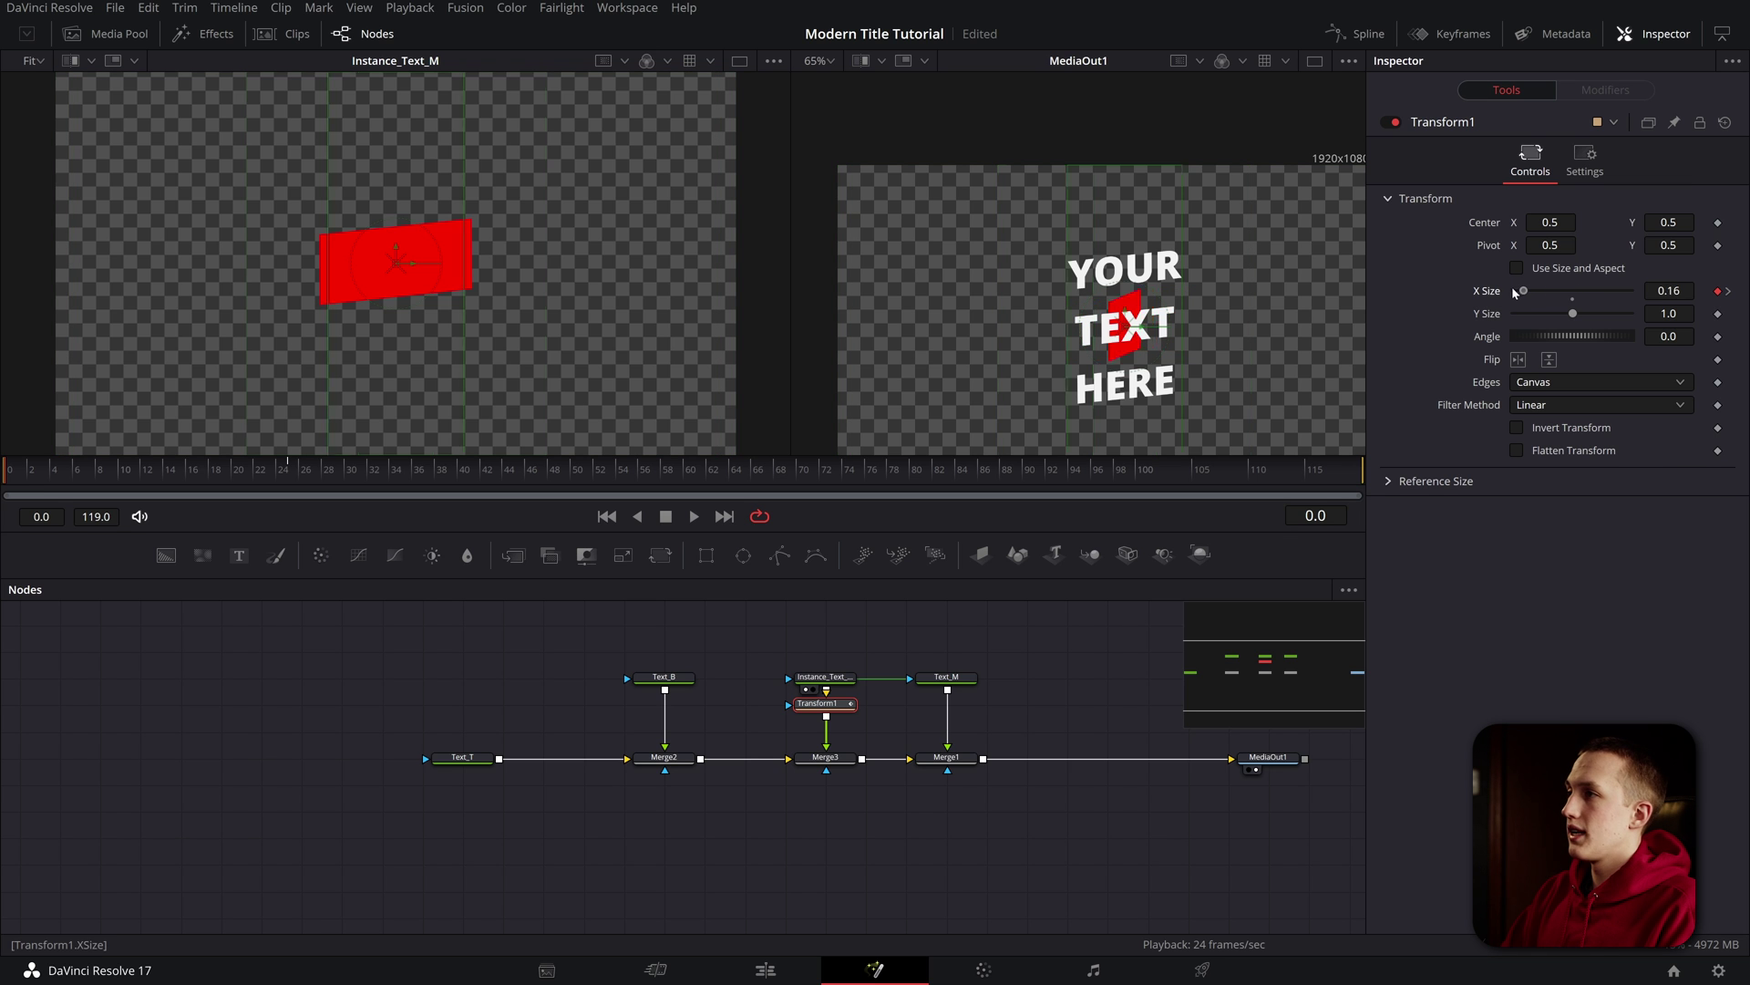
{"action": "key", "text": "space"}
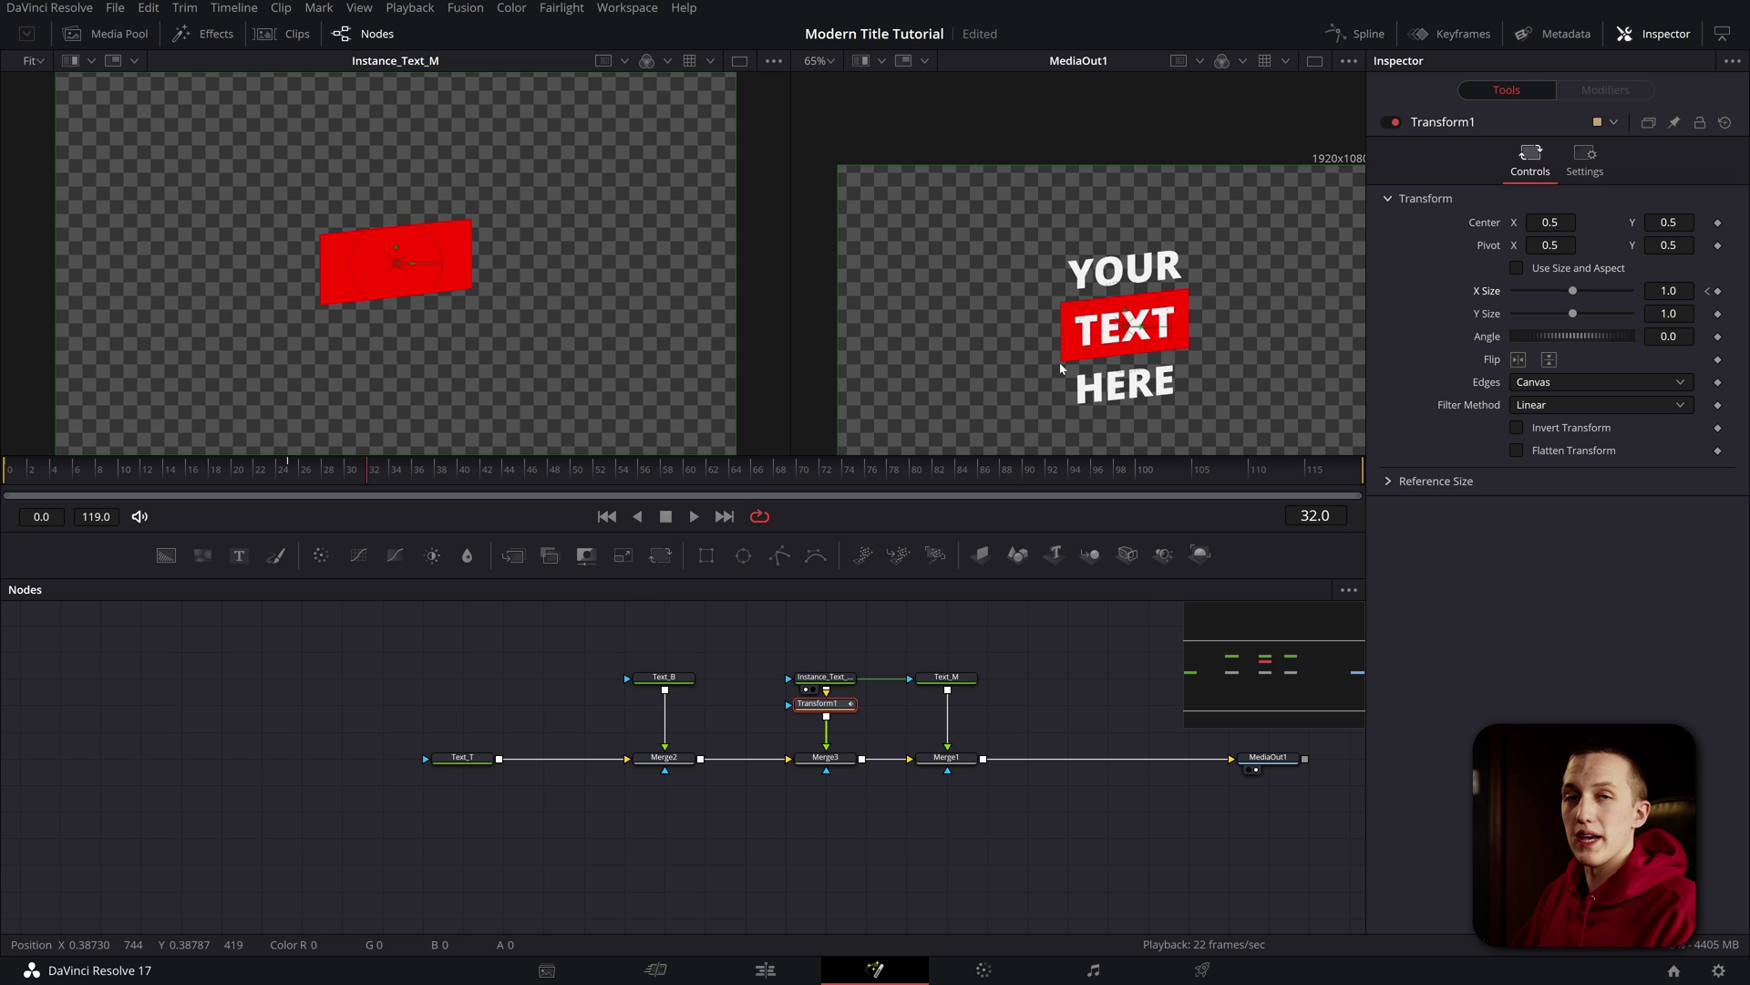
{"action": "mouse_move", "coordinate": [311, 483]}
{"action": "left_mouse_down"}
{"action": "mouse_move", "coordinate": [91, 483]}
{"action": "mouse_move", "coordinate": [287, 483]}
{"action": "left_mouse_up"}
- Add a Transform2 node after Text_M
{"action": "left_click", "coordinate": [948, 677]}
{"action": "key", "text": "shift+space"}
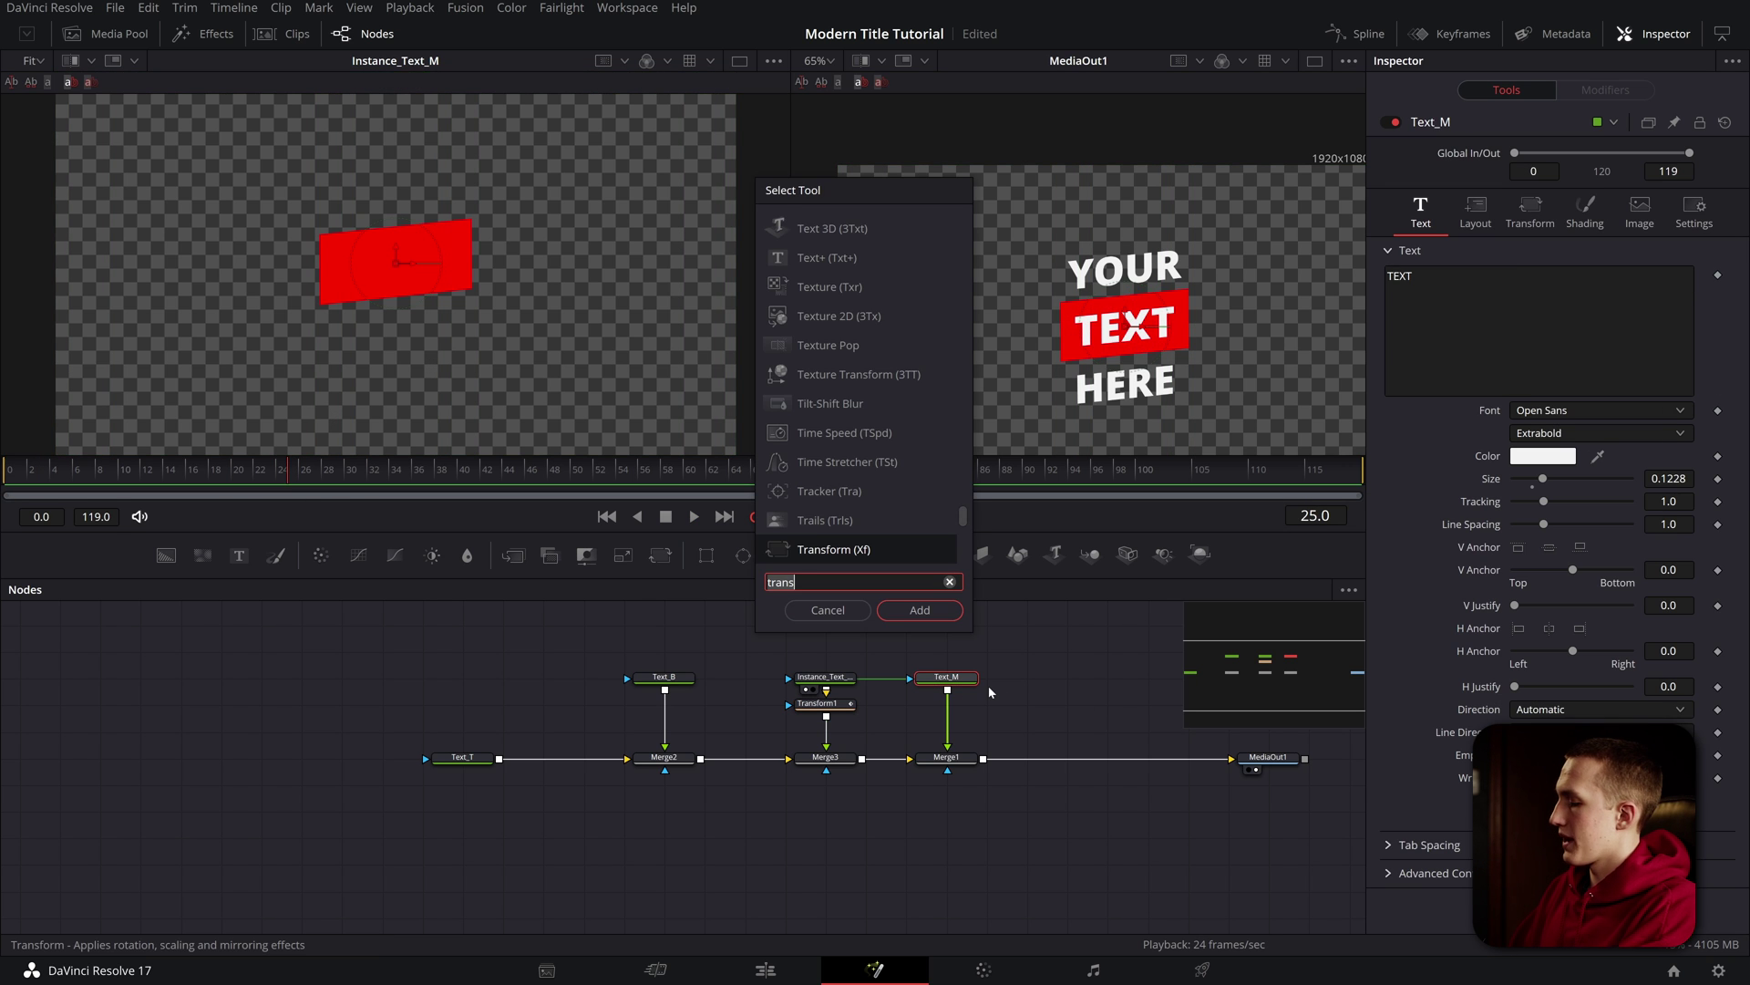
{"action": "type", "text": "transform"}
{"action": "key", "text": "Return"}
- Keyframe TEXT's Center at frame 35 and move TEXT up above the box at frame 10
{"action": "left_click", "coordinate": [310, 467]}
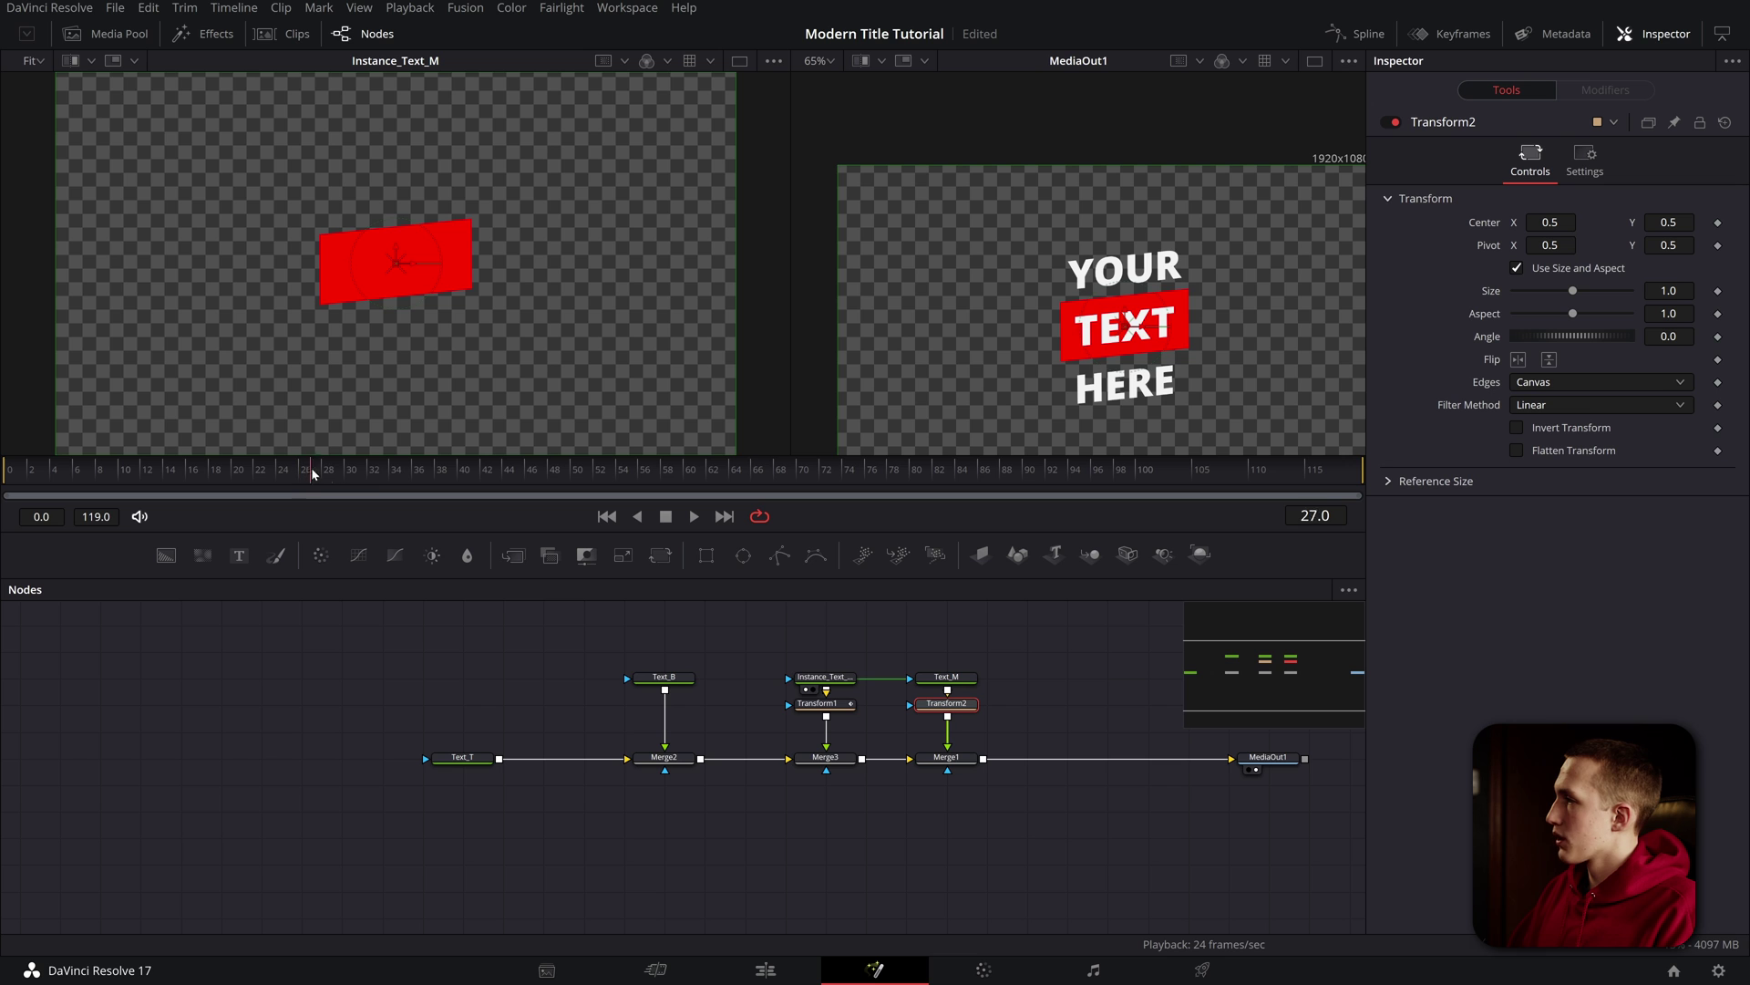
{"action": "left_click", "coordinate": [399, 468]}
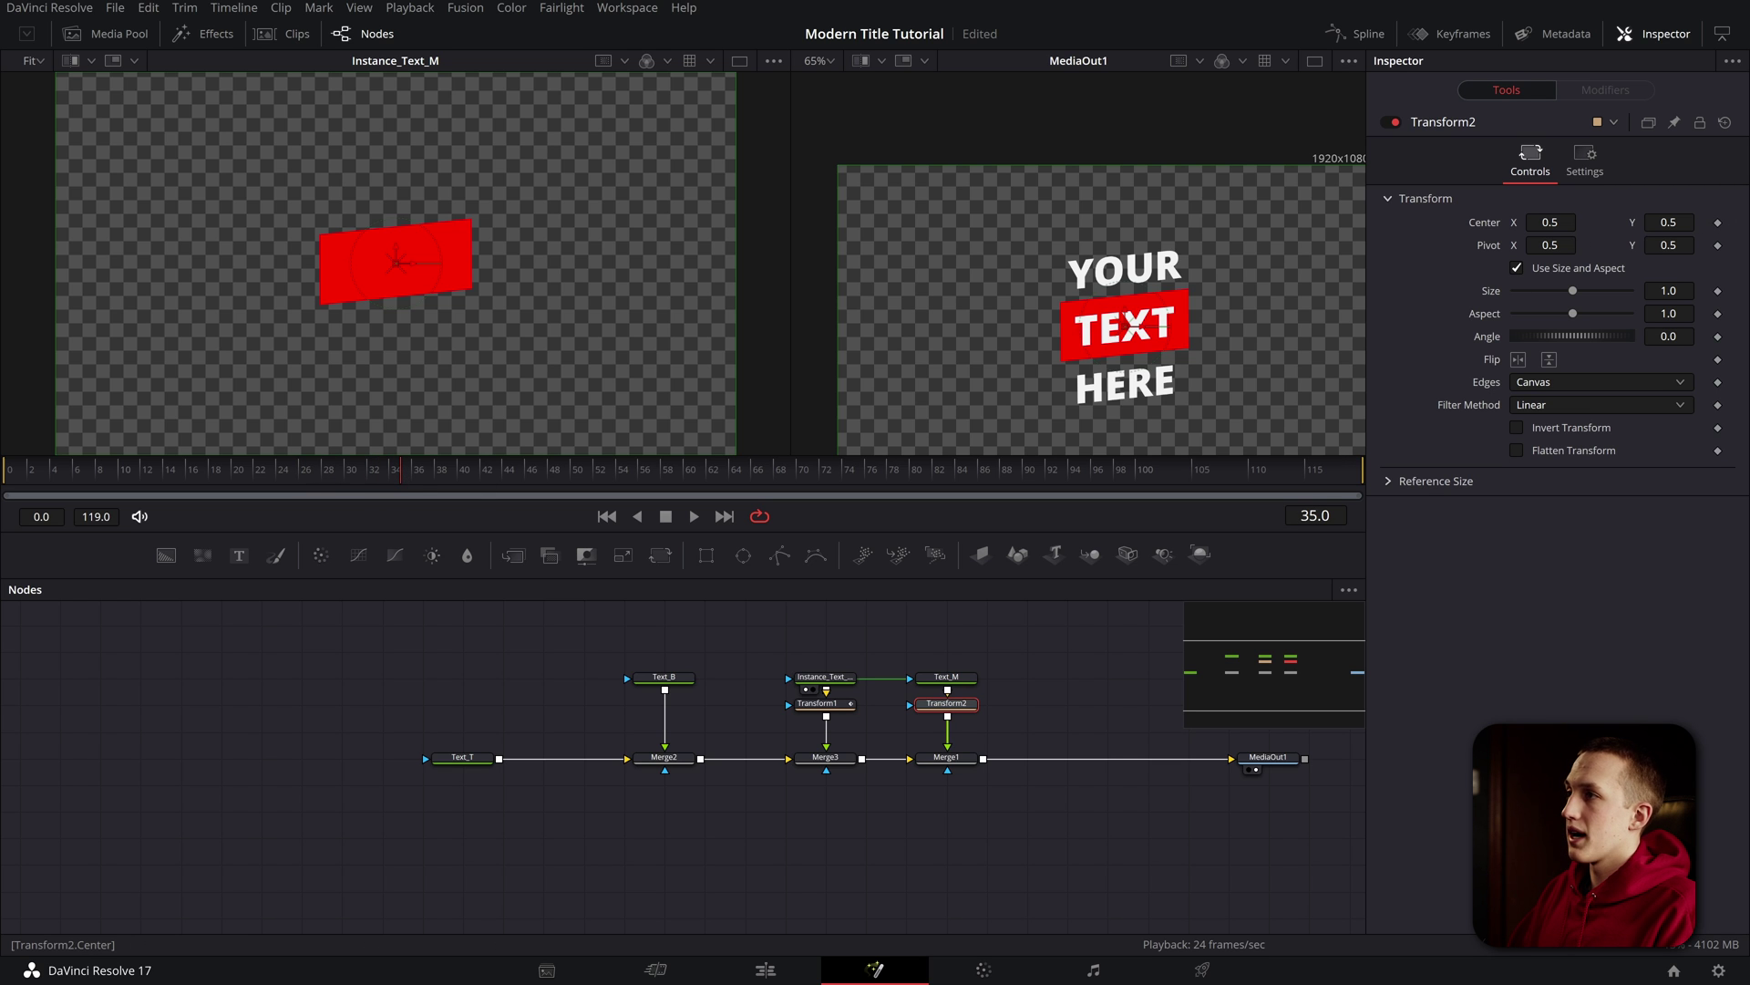
{"action": "left_click", "coordinate": [1717, 223]}
{"action": "left_click", "coordinate": [127, 482]}
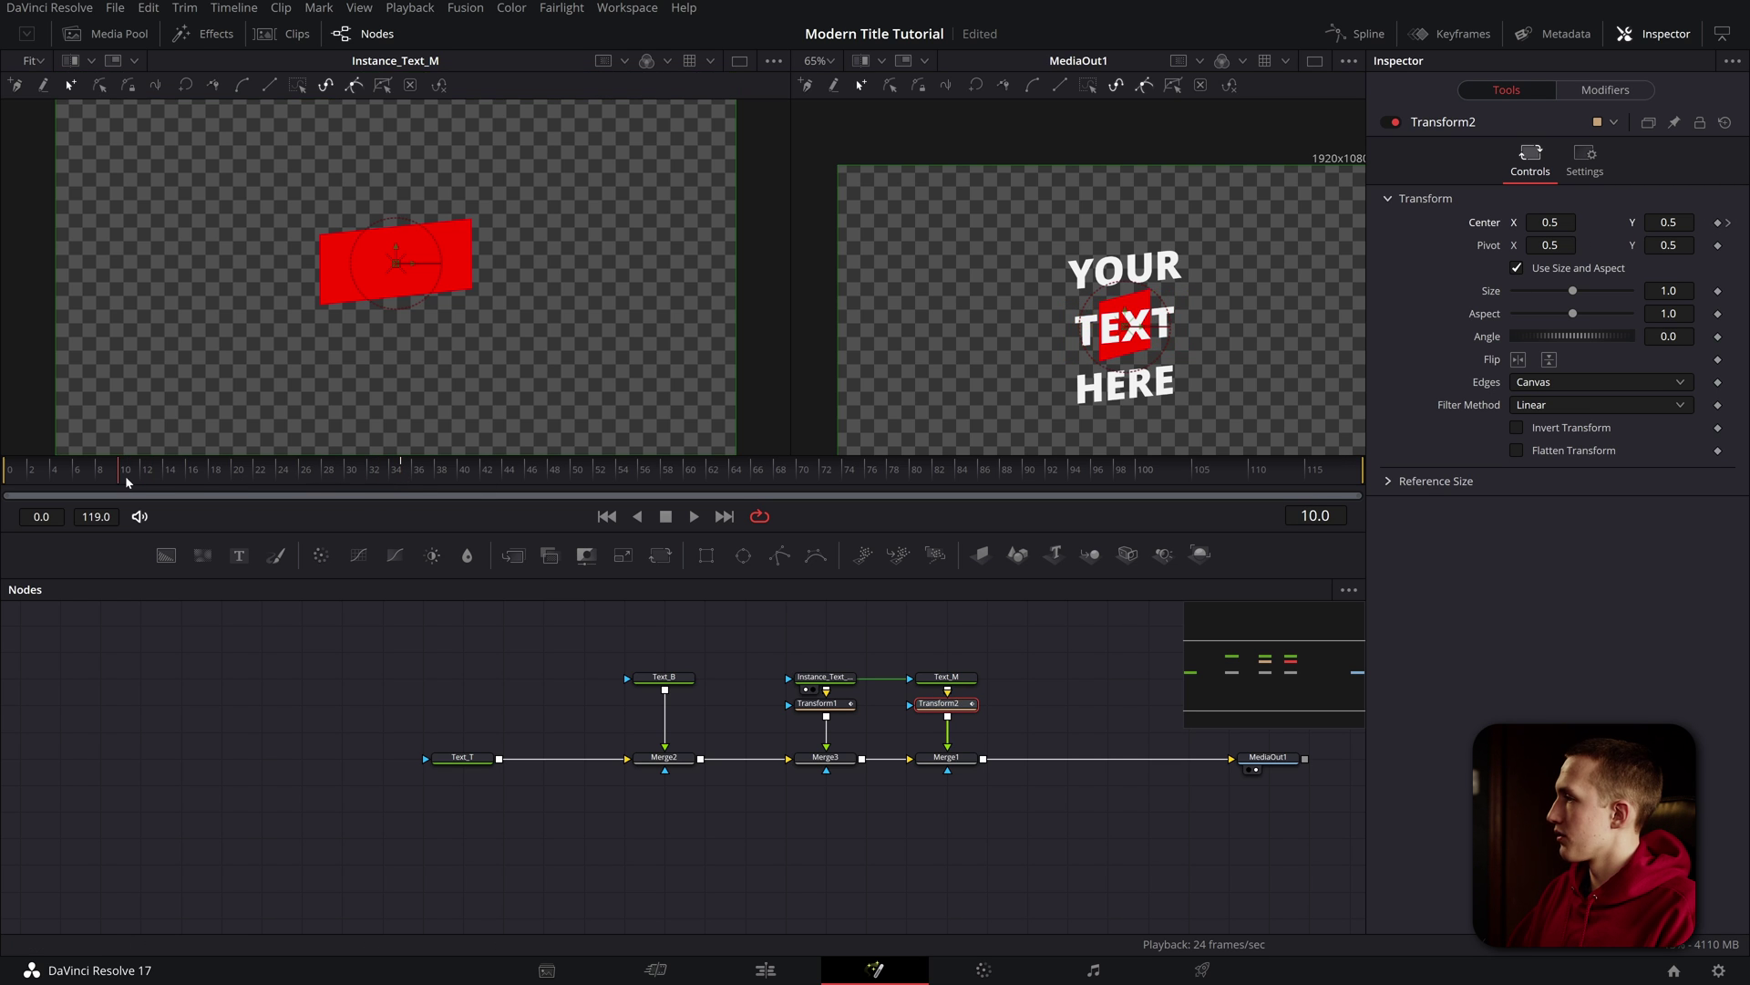
{"action": "left_click_drag", "start_coordinate": [1127, 319], "coordinate": [1126, 245]}
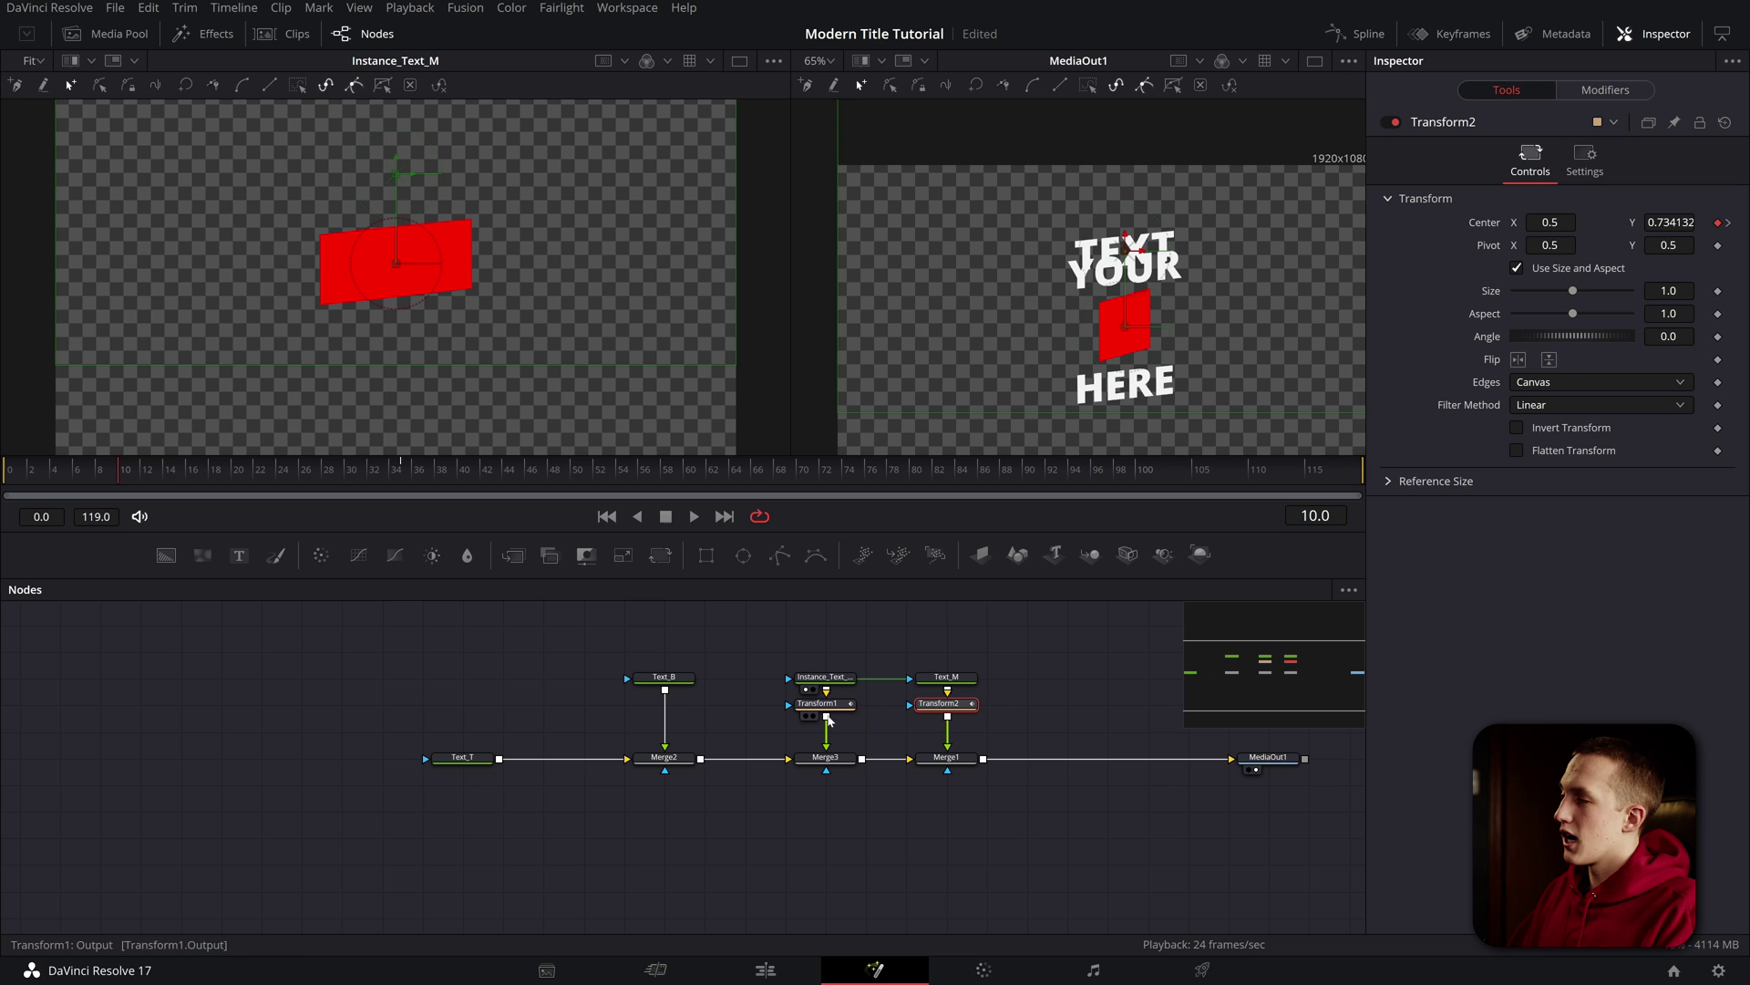
- Wire Transform1's output into Merge1's effect mask and preview TEXT sliding into the box
{"action": "left_click_drag", "start_coordinate": [828, 720], "coordinate": [948, 776]}
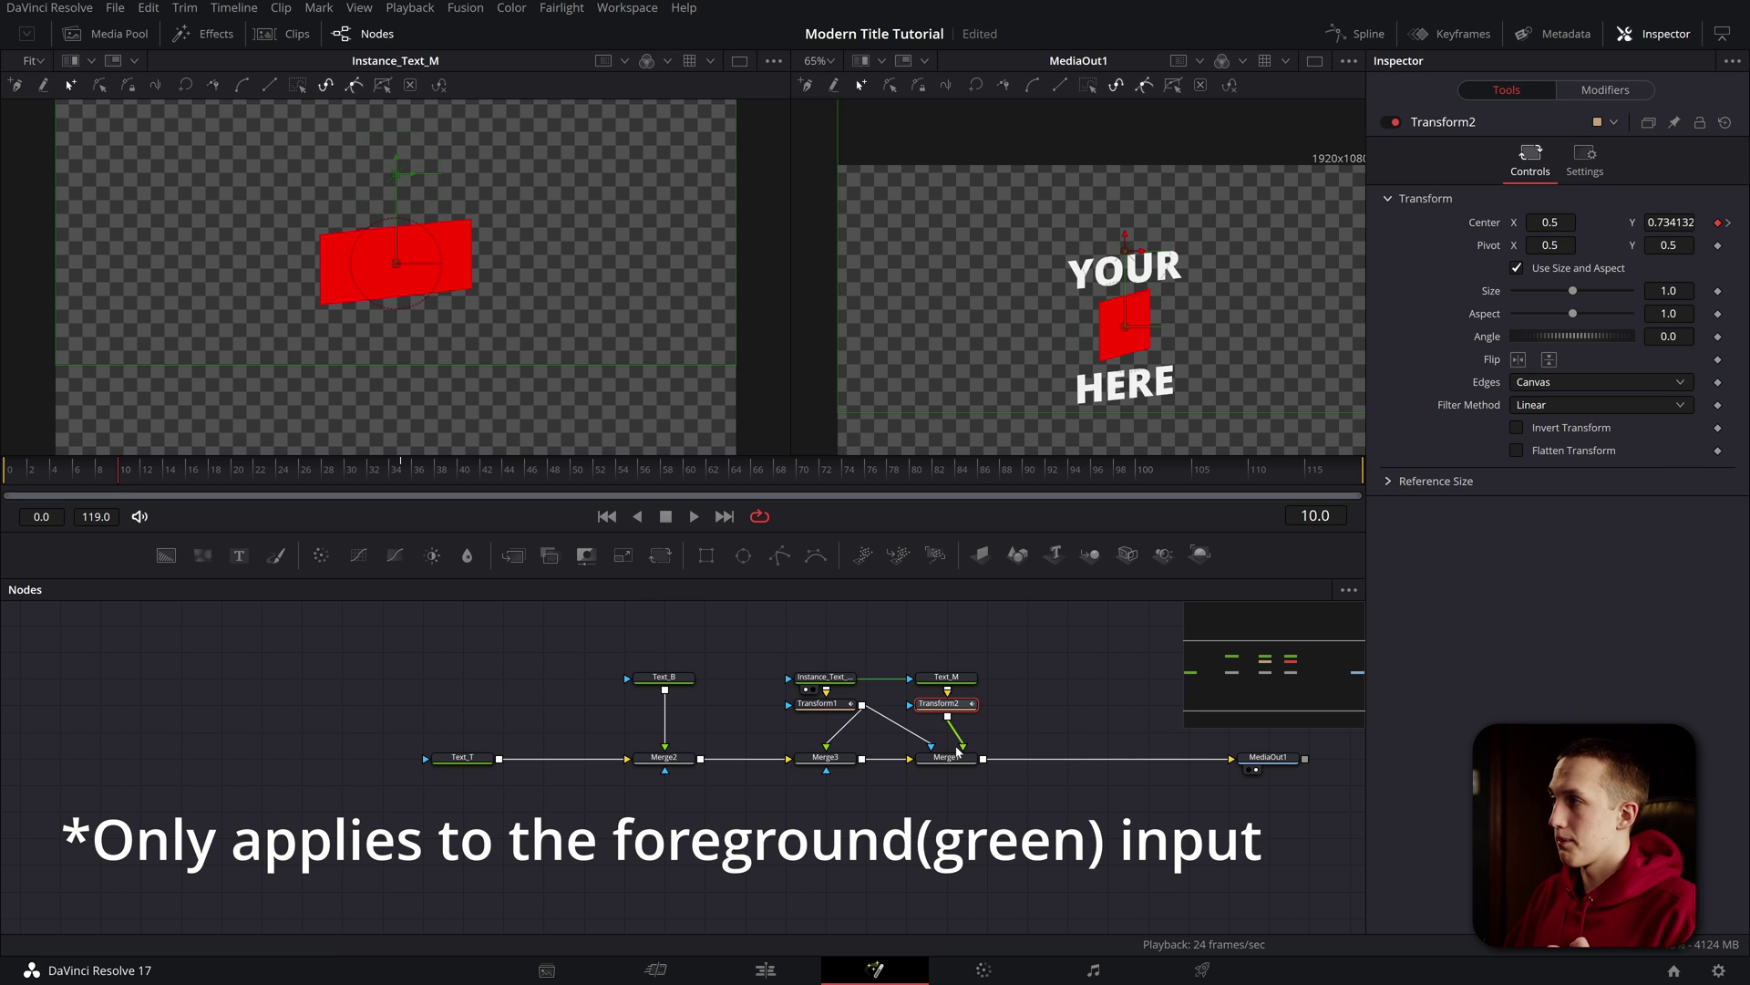
{"action": "key", "text": "space"}
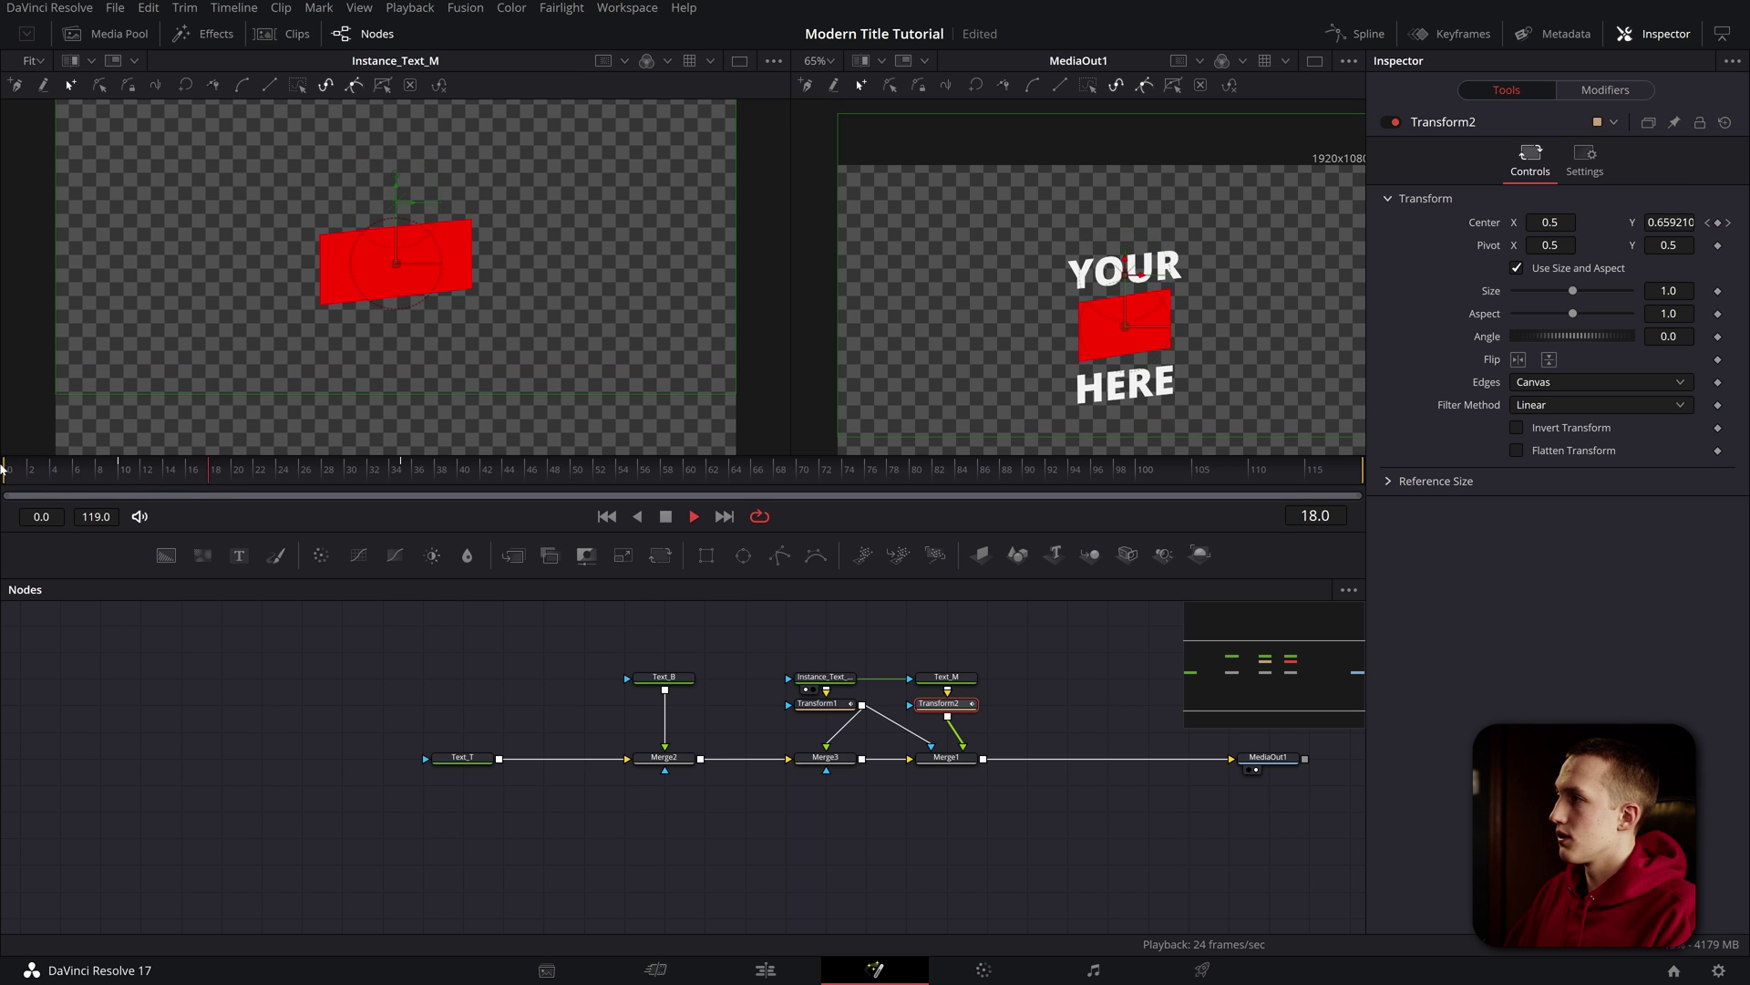
{"action": "key", "text": "space"}
{"action": "left_click_drag", "start_coordinate": [369, 472], "coordinate": [258, 485]}
{"action": "key", "text": "space"}
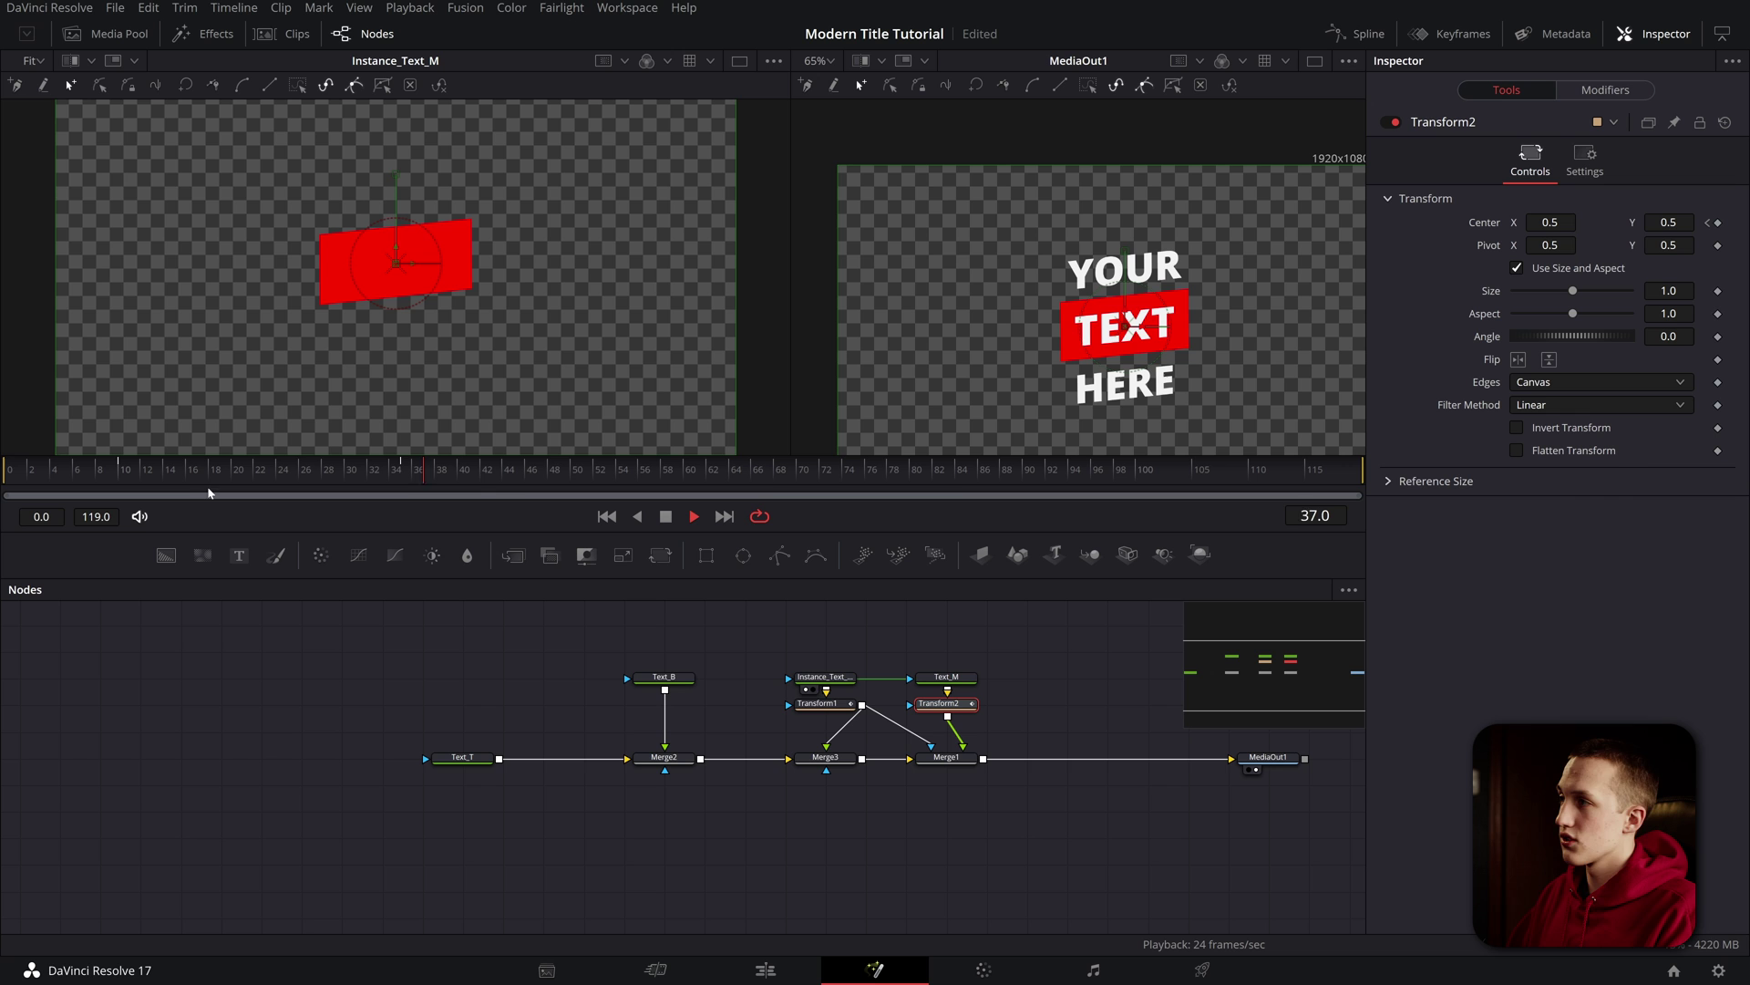
- Add Transform3 after Text_T, keyframe Center at frame 45, and drop YOUR below the box at frame 25
{"action": "left_click", "coordinate": [464, 758]}
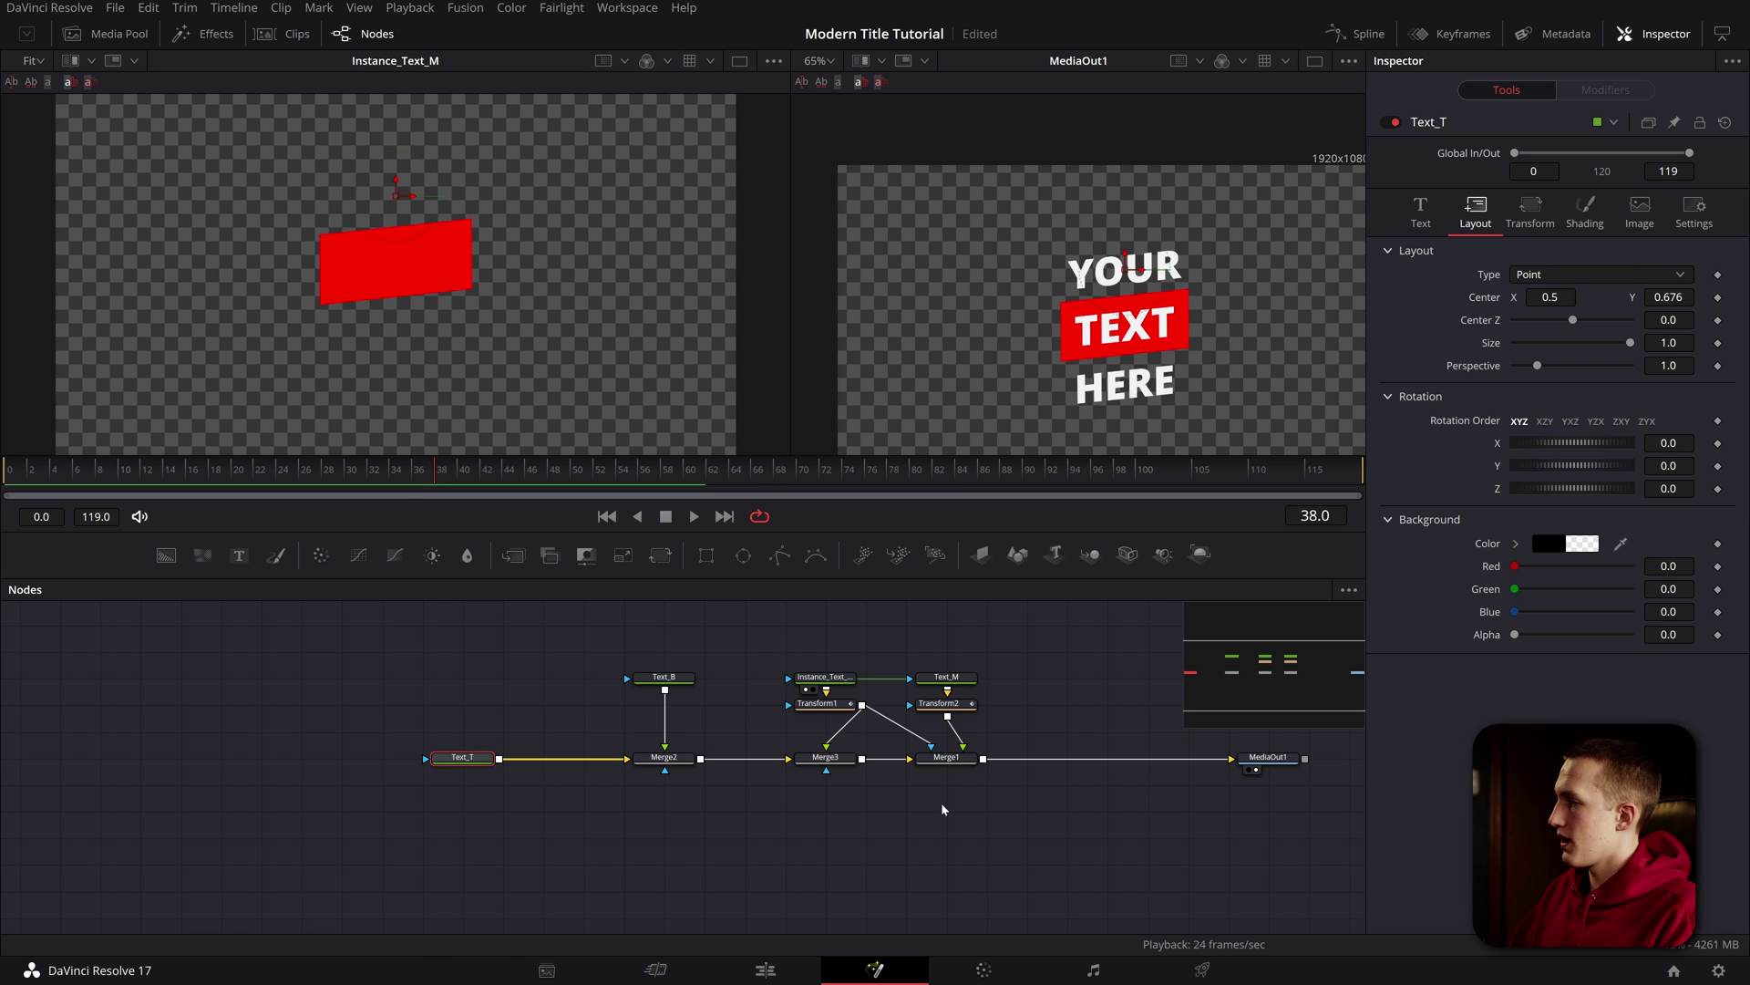
{"action": "key", "text": "shift+space"}
{"action": "type", "text": "trans"}
{"action": "key", "text": "Return"}
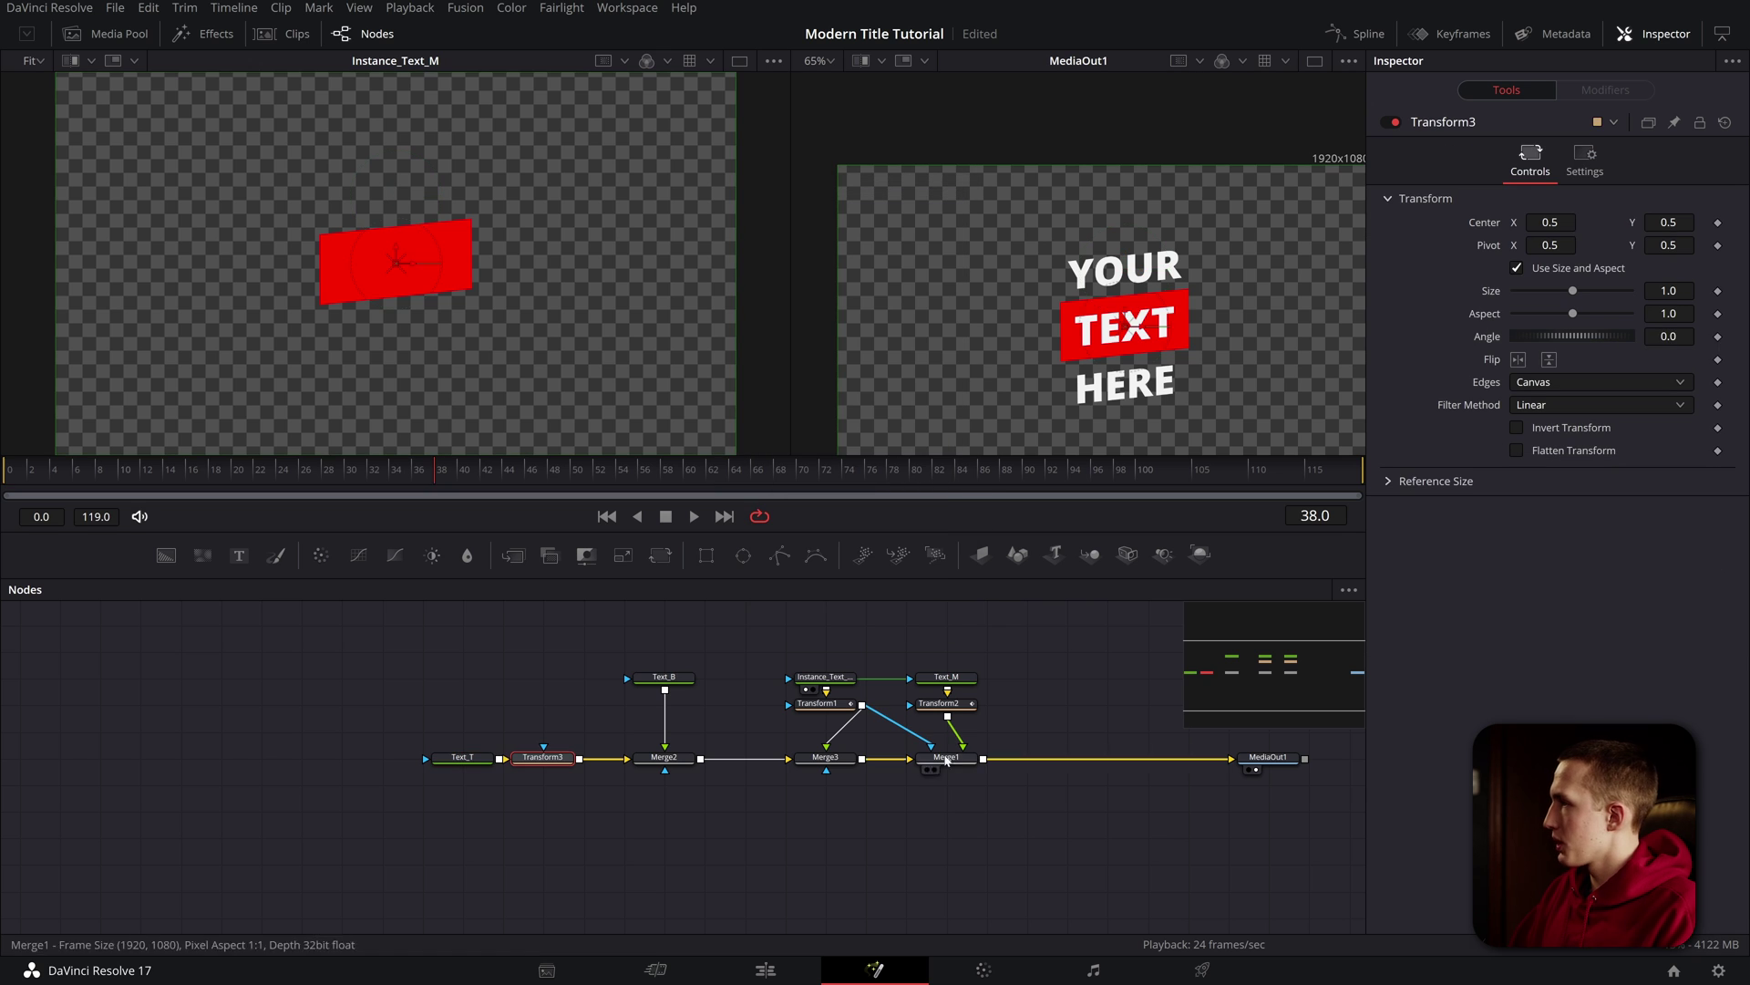
{"action": "left_click", "coordinate": [1717, 224]}
{"action": "key", "text": "Left"}
{"action": "key", "text": "Left"}
{"action": "key", "text": "Left"}
{"action": "key", "text": "Left"}
{"action": "key", "text": "Left"}
{"action": "key", "text": "Left"}
{"action": "key", "text": "Left"}
{"action": "key", "text": "Left"}
{"action": "key", "text": "Left"}
{"action": "key", "text": "Left"}
{"action": "key", "text": "Left"}
{"action": "key", "text": "Left"}
{"action": "key", "text": "Left"}
{"action": "key", "text": "Left"}
{"action": "key", "text": "Left"}
{"action": "key", "text": "Left"}
{"action": "key", "text": "Left"}
{"action": "key", "text": "Left"}
{"action": "key", "text": "Left"}
{"action": "key", "text": "Left"}
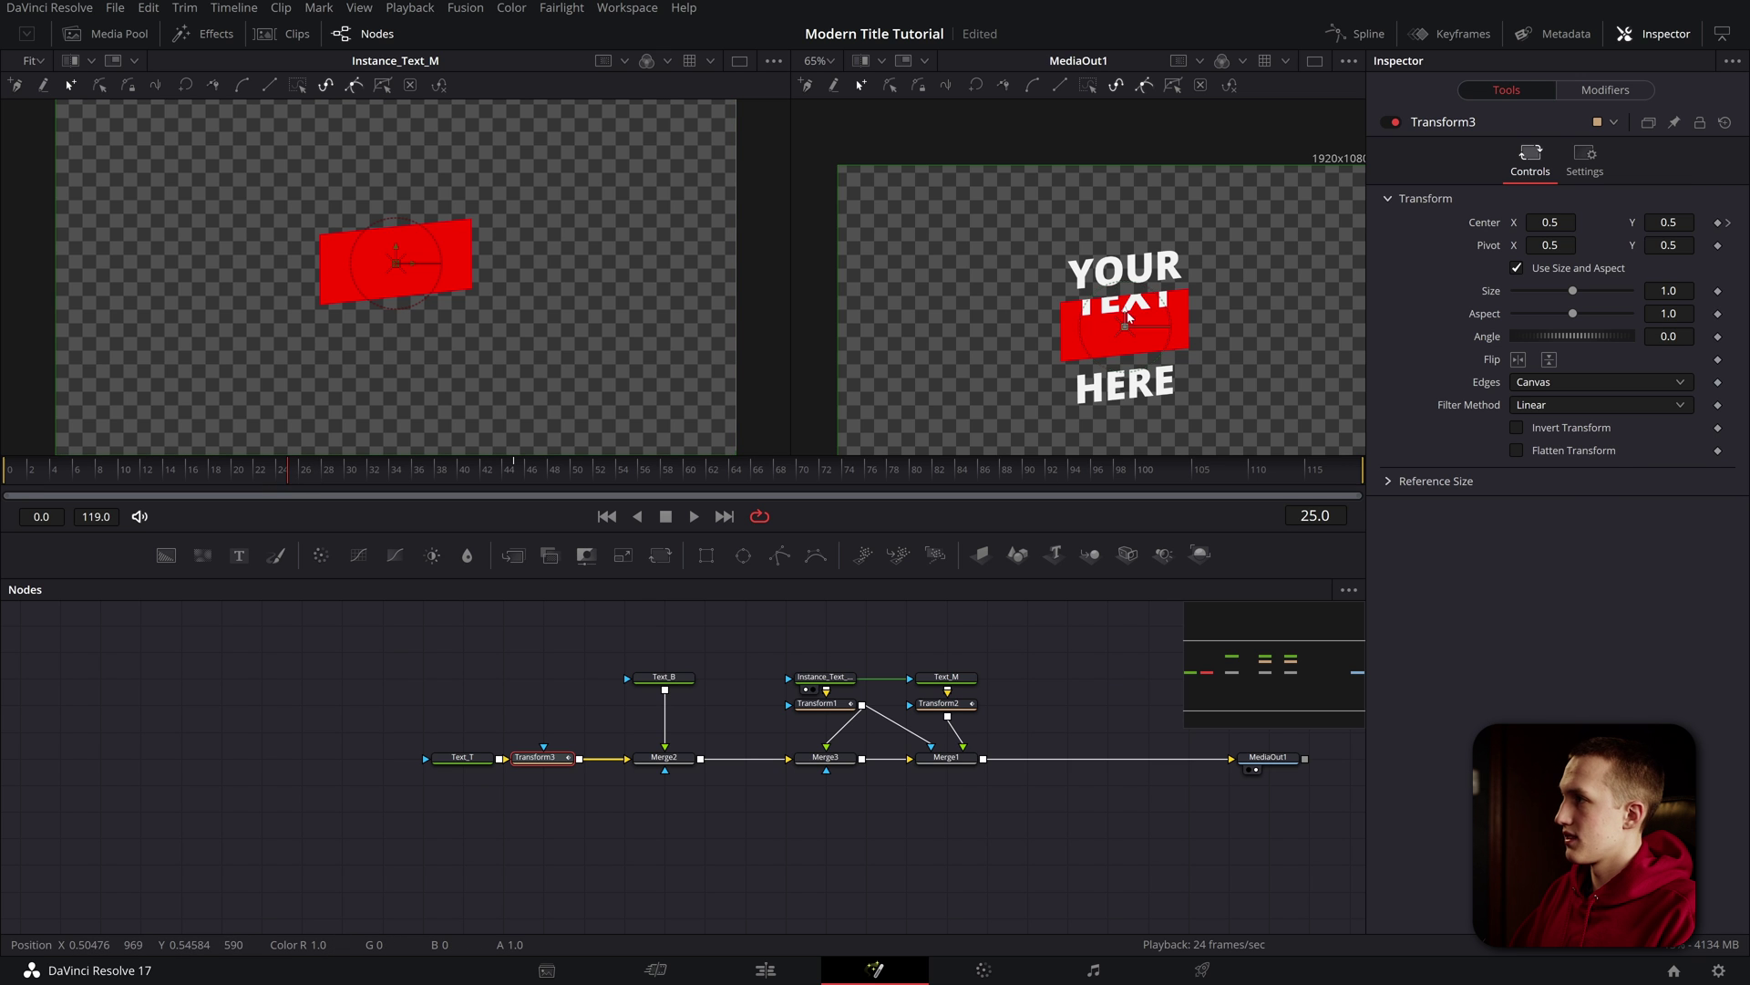
{"action": "left_click_drag", "start_coordinate": [1129, 318], "coordinate": [1127, 439]}
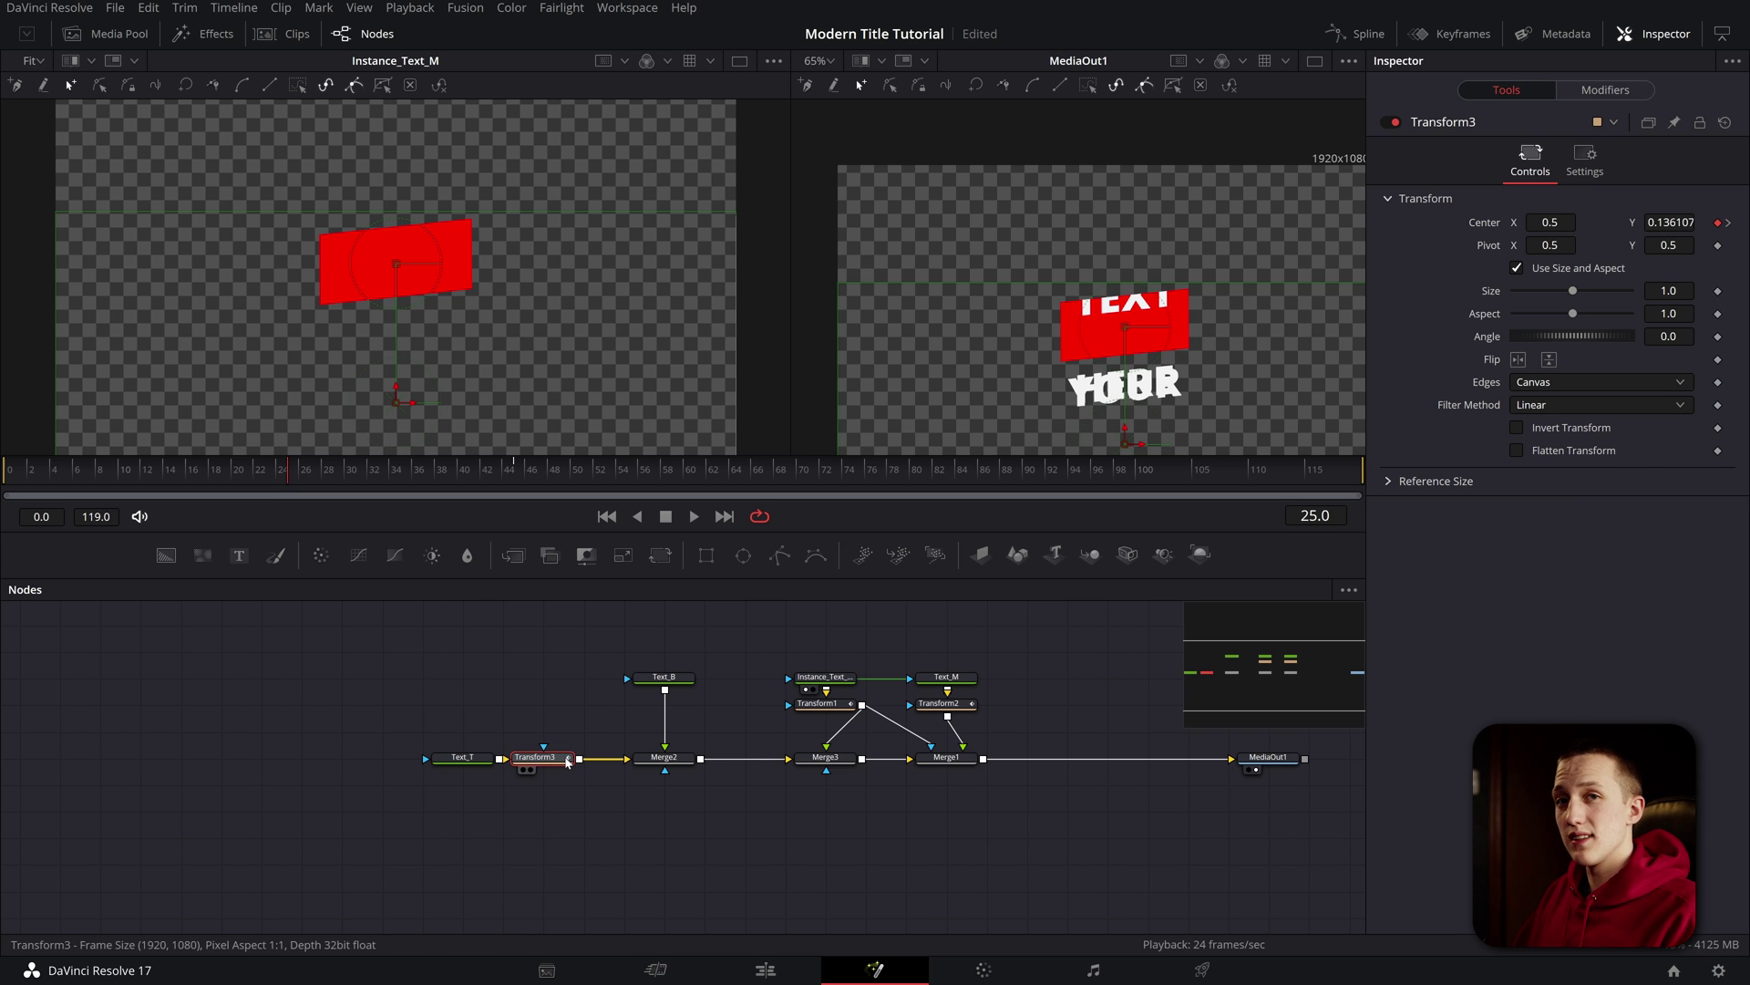
- Paste an instance of Transform3 after Text_B and preview the animation
{"action": "left_click", "coordinate": [663, 676]}
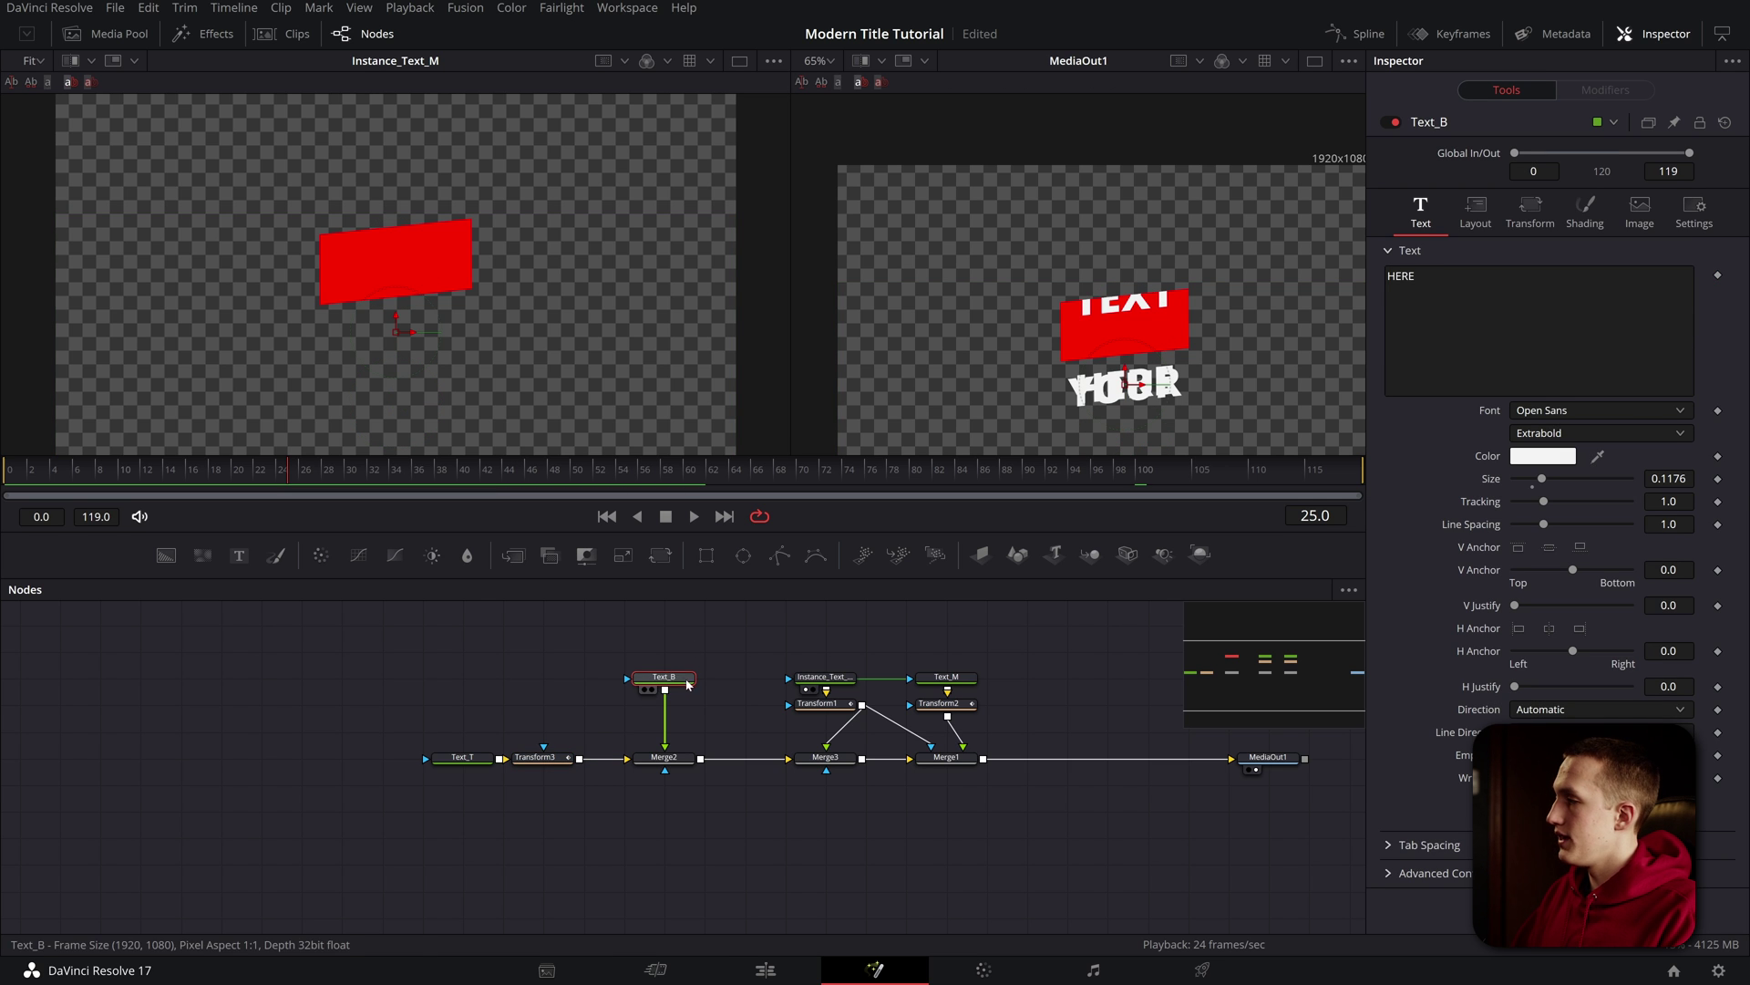
{"action": "key", "text": "ctrl+shift+v"}
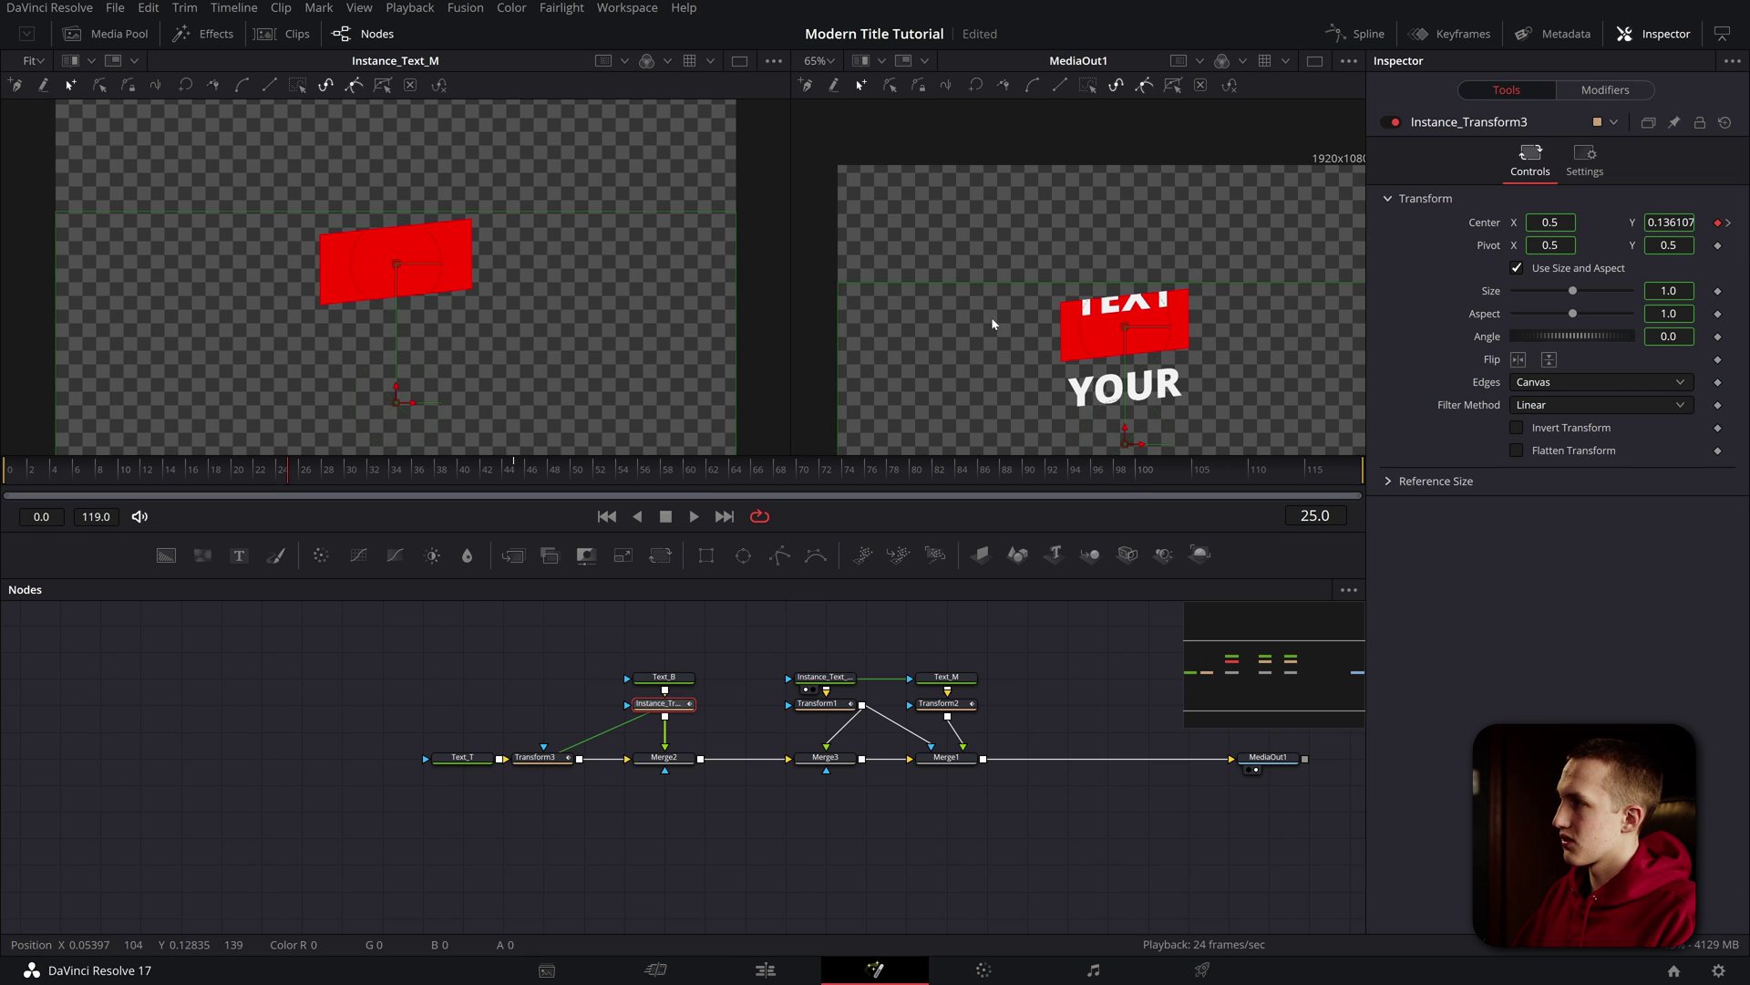
{"action": "left_click", "coordinate": [75, 465]}
{"action": "key", "text": "space"}
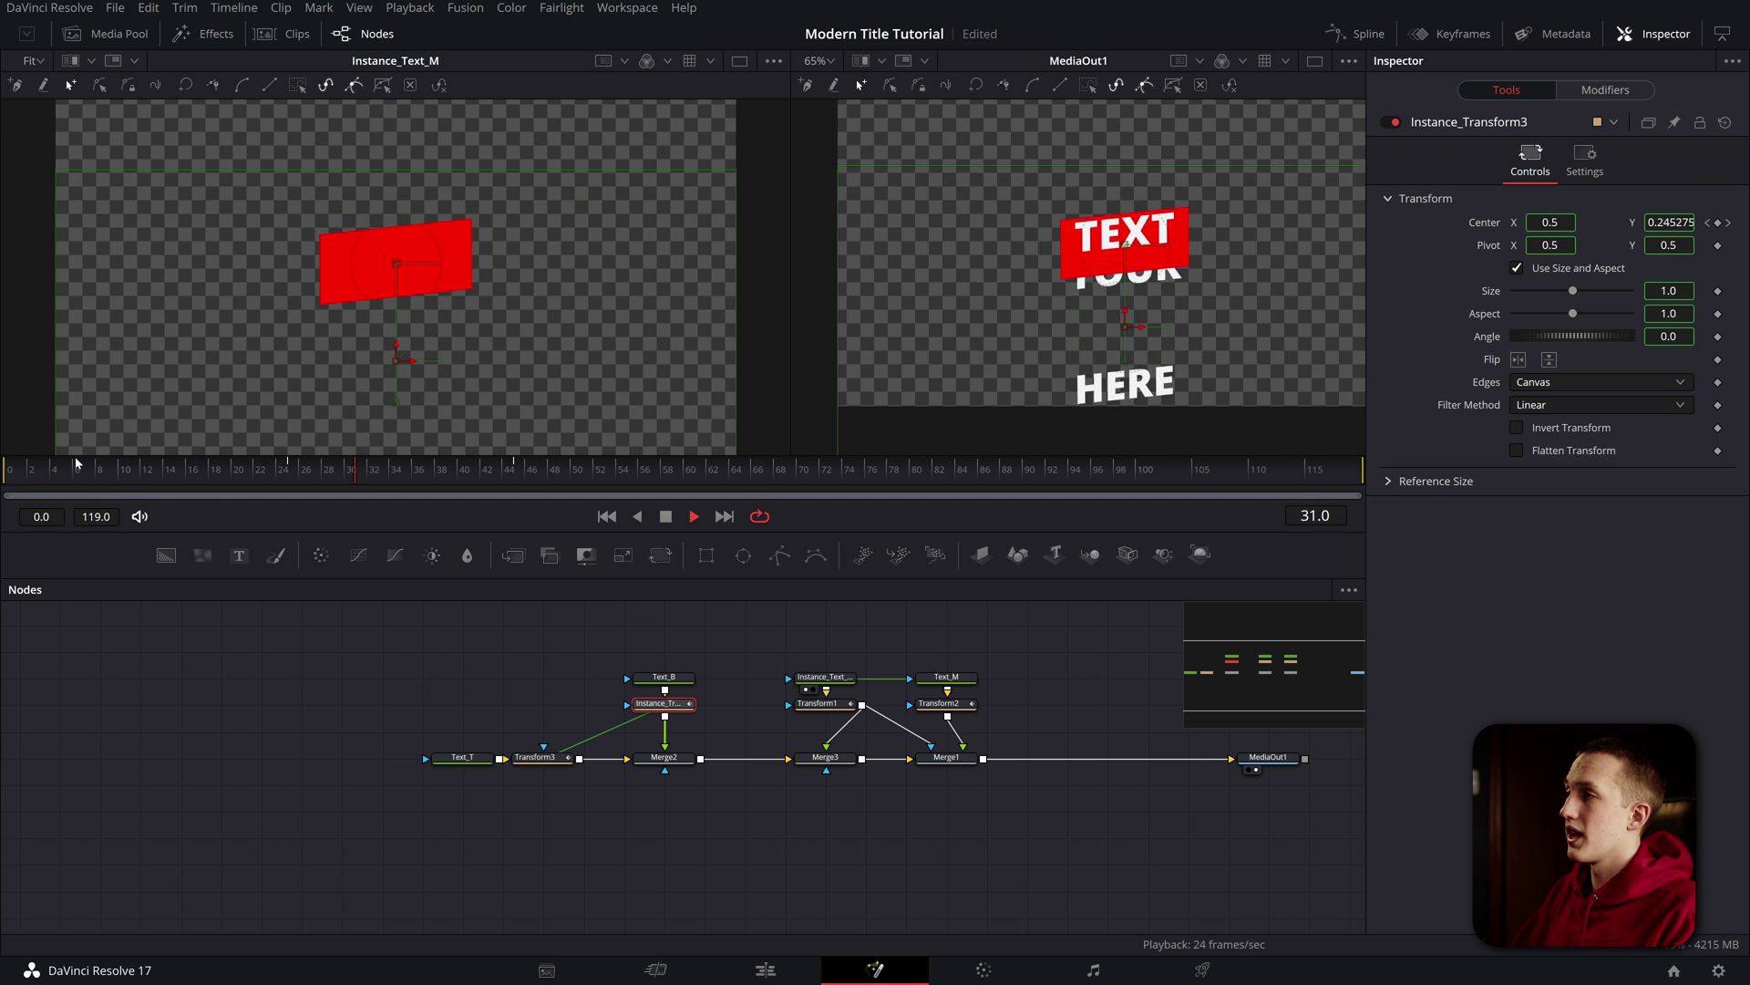
{"action": "key", "text": "space"}
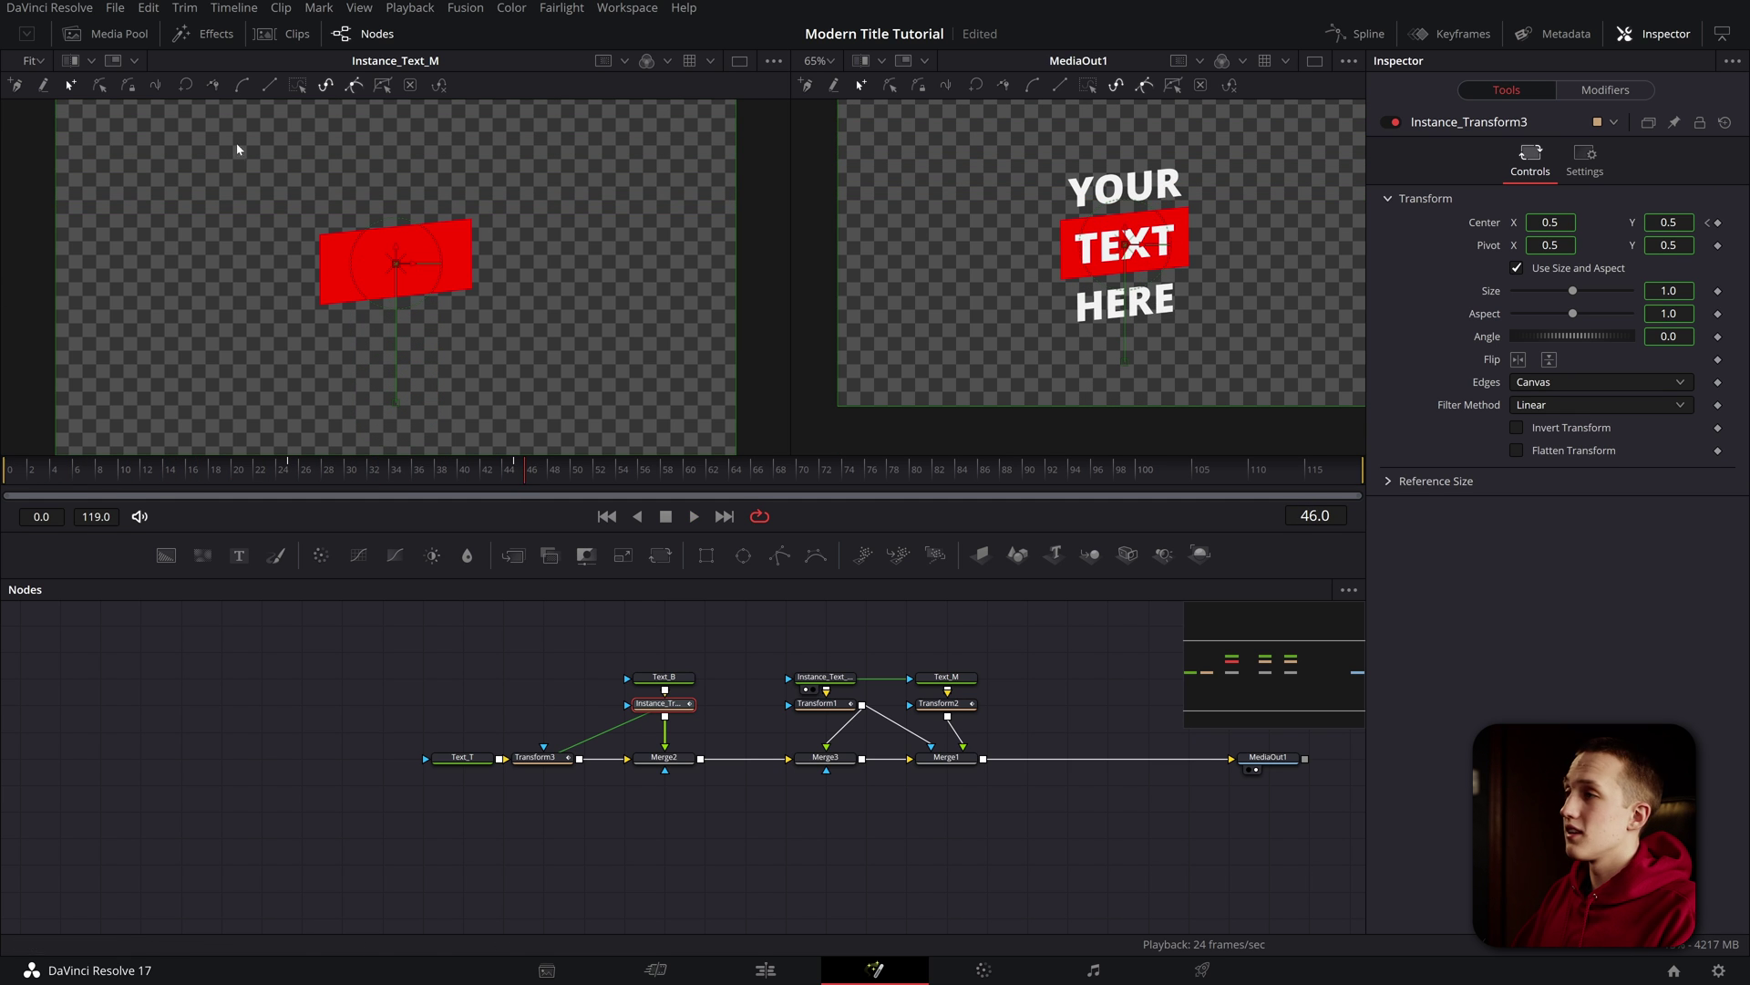
- Deinstance and enable Invert Transform so HERE slides the opposite way, then save the project
{"action": "right_click", "coordinate": [1544, 430]}
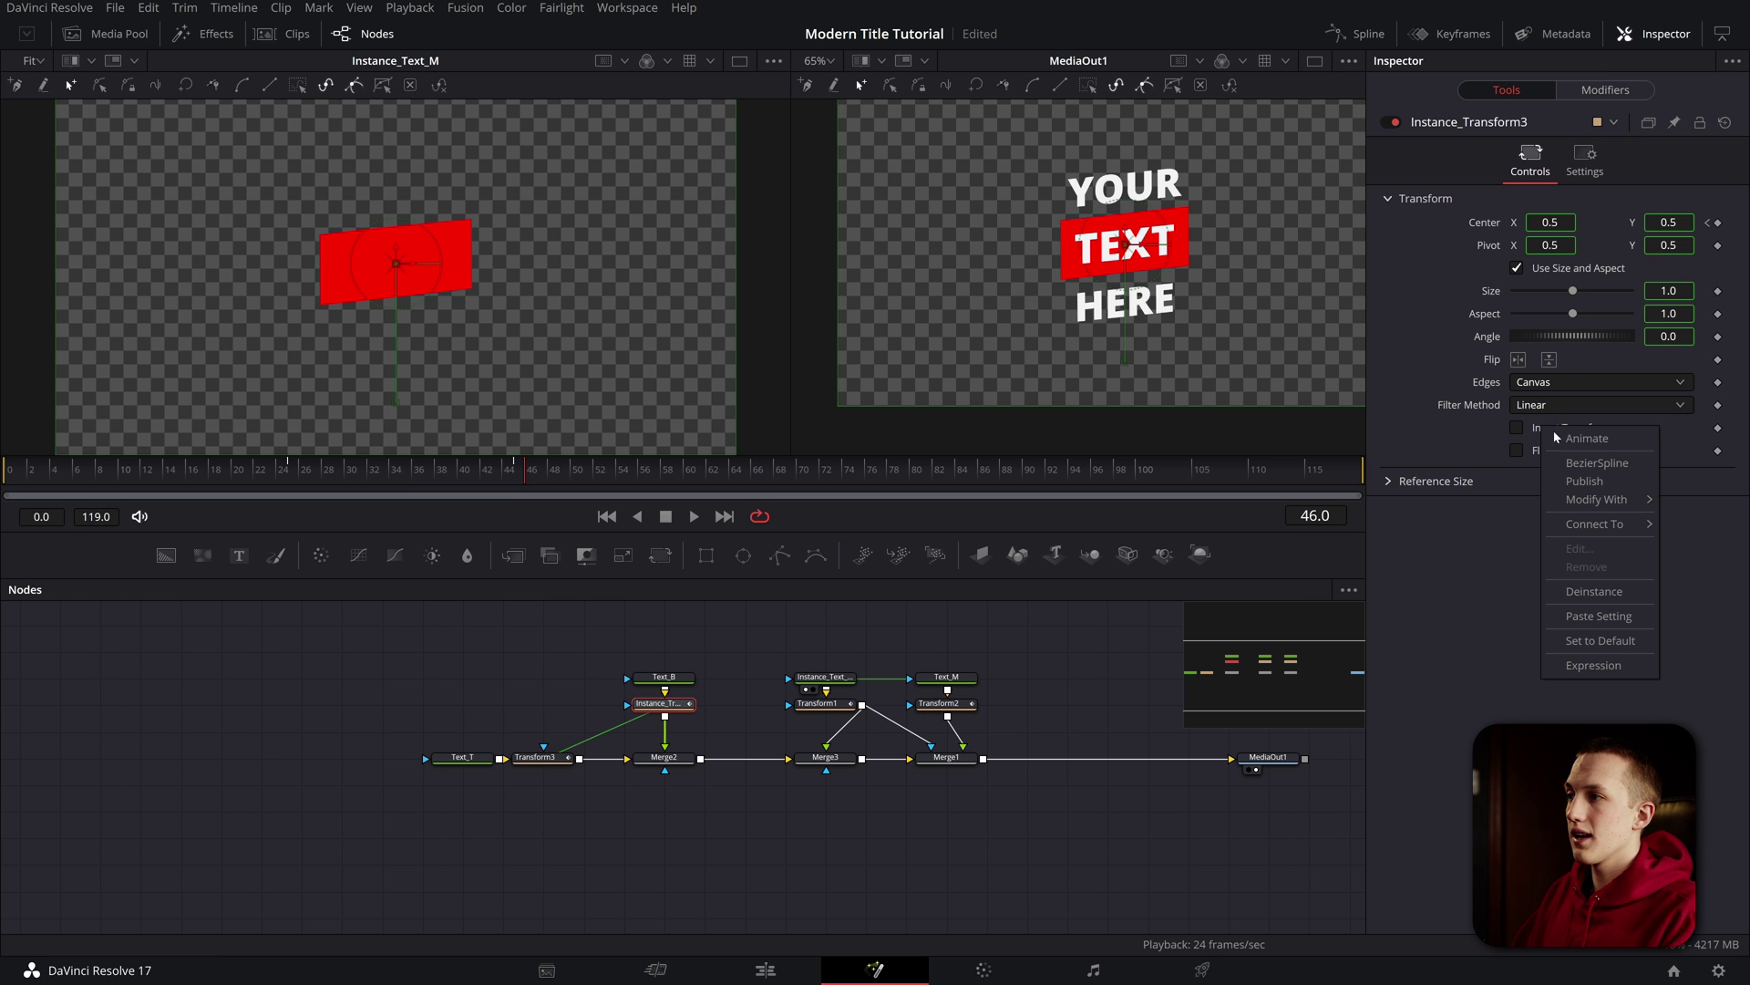
{"action": "left_click", "coordinate": [1608, 598]}
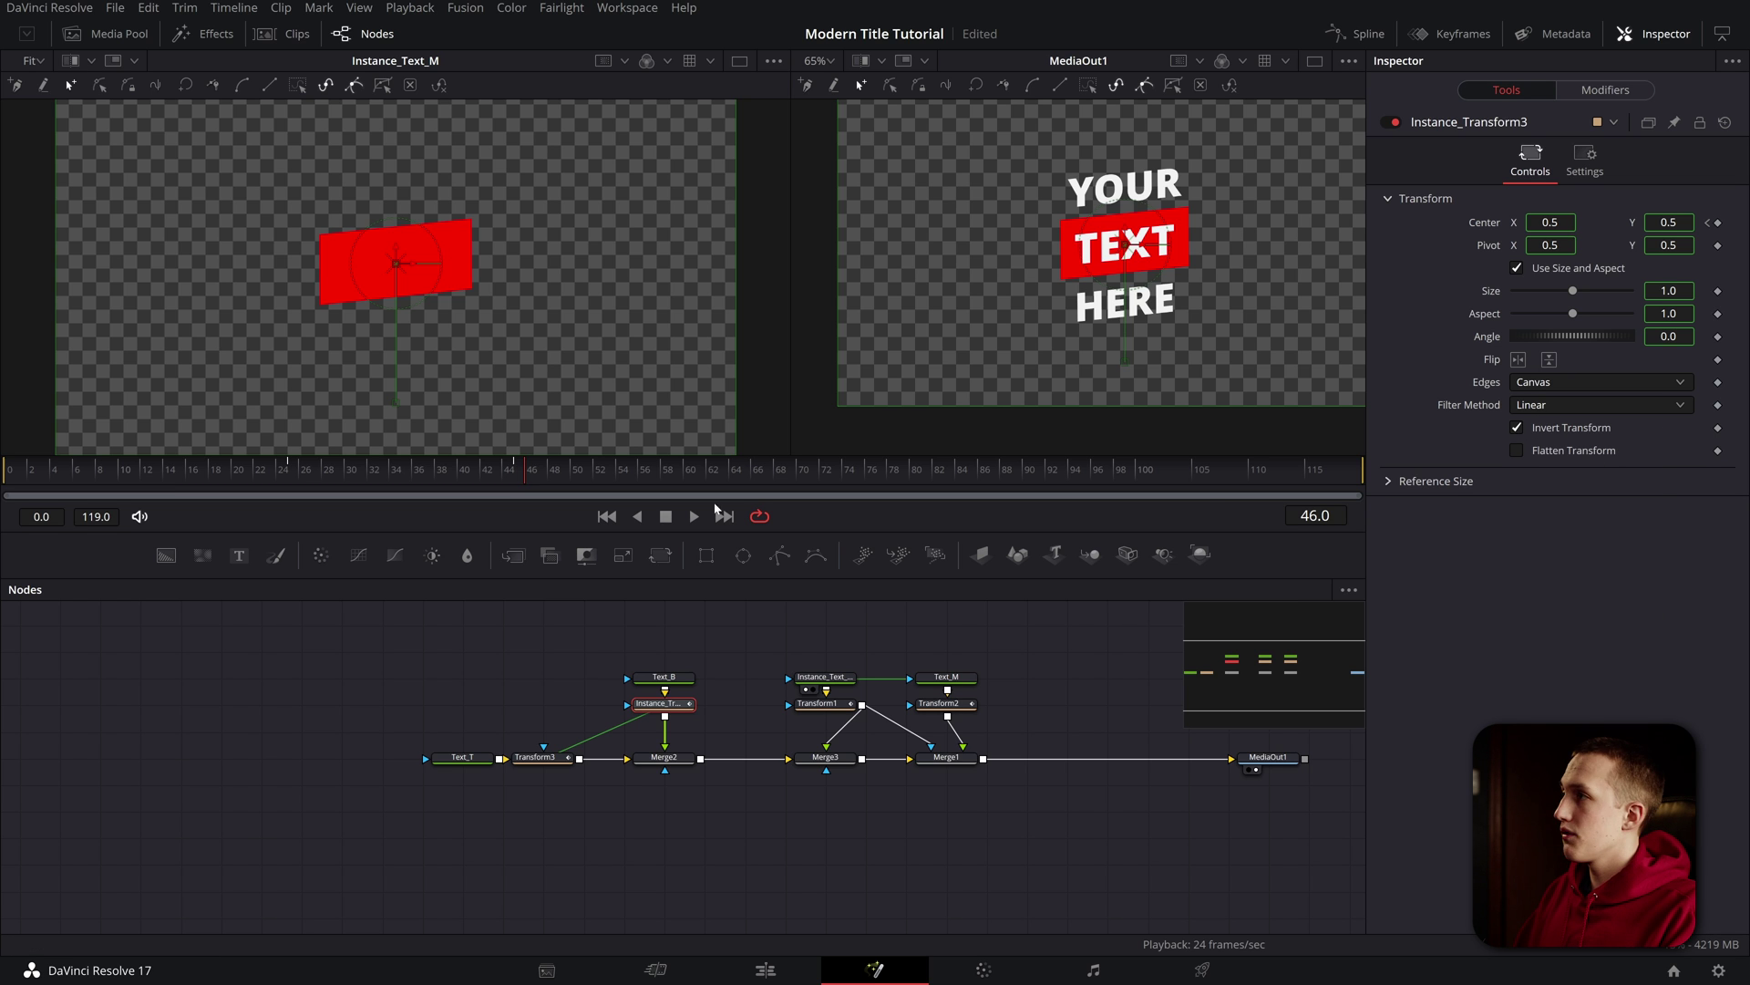
{"action": "left_click", "coordinate": [3, 456]}
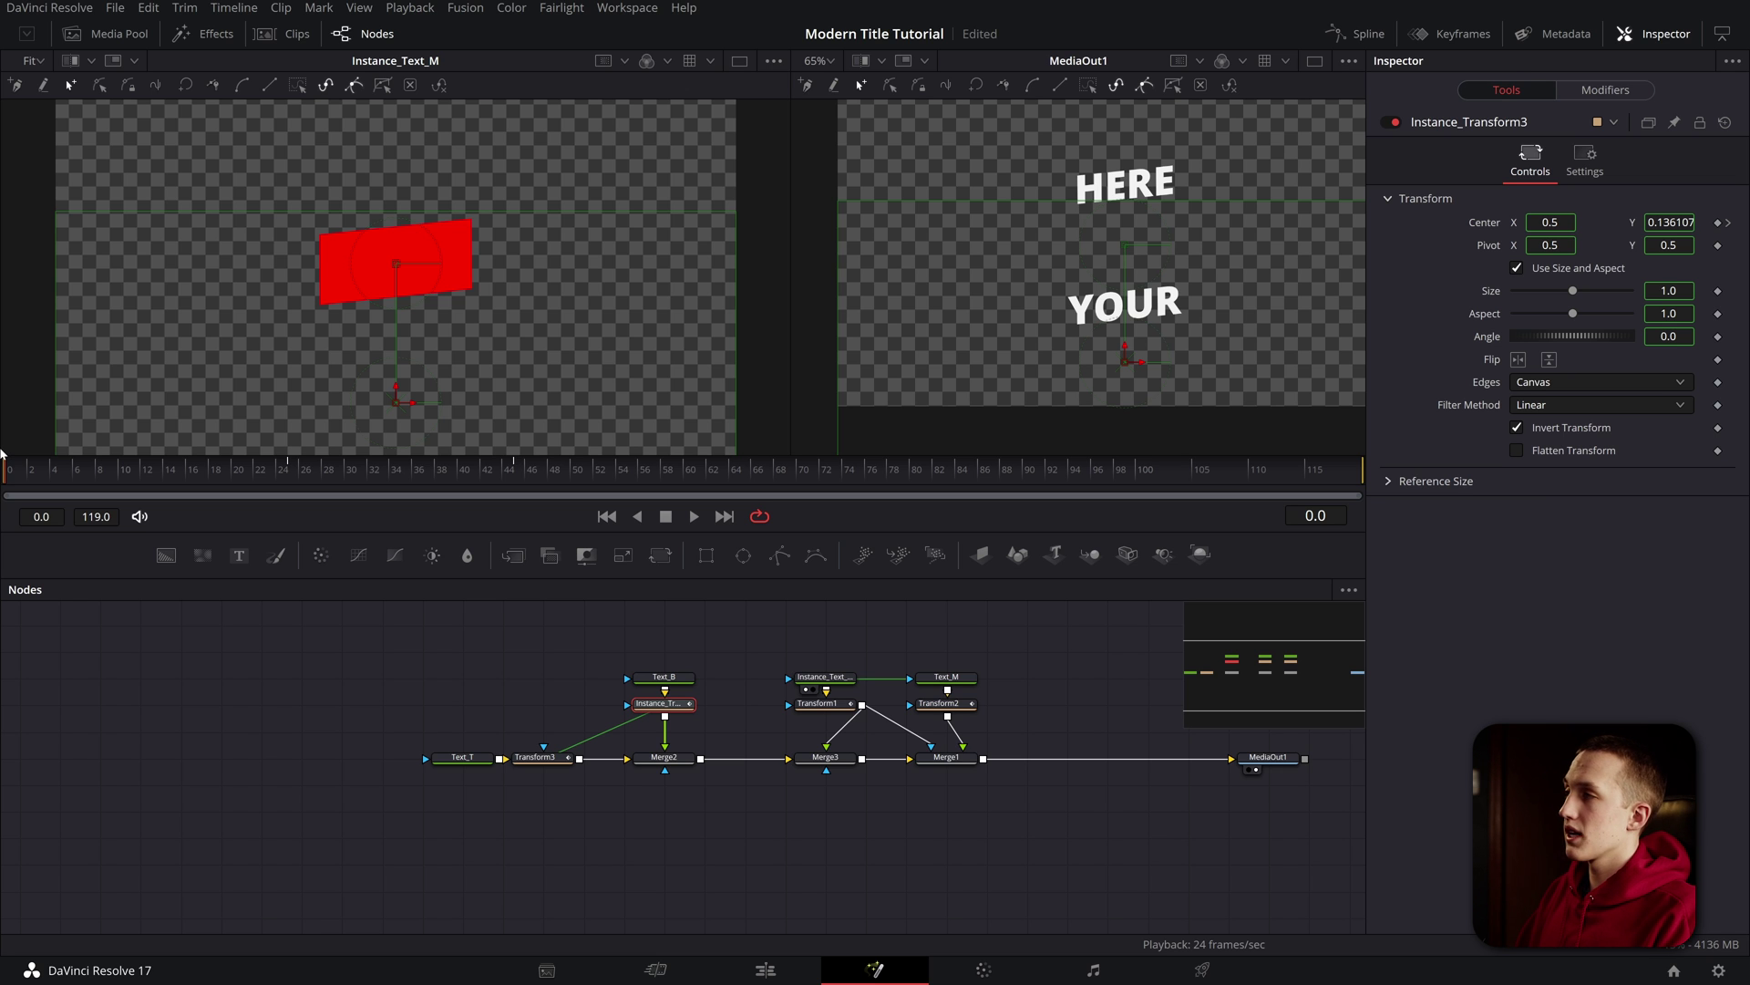
{"action": "key", "text": "ctrl+s"}
{"action": "key", "text": "space"}
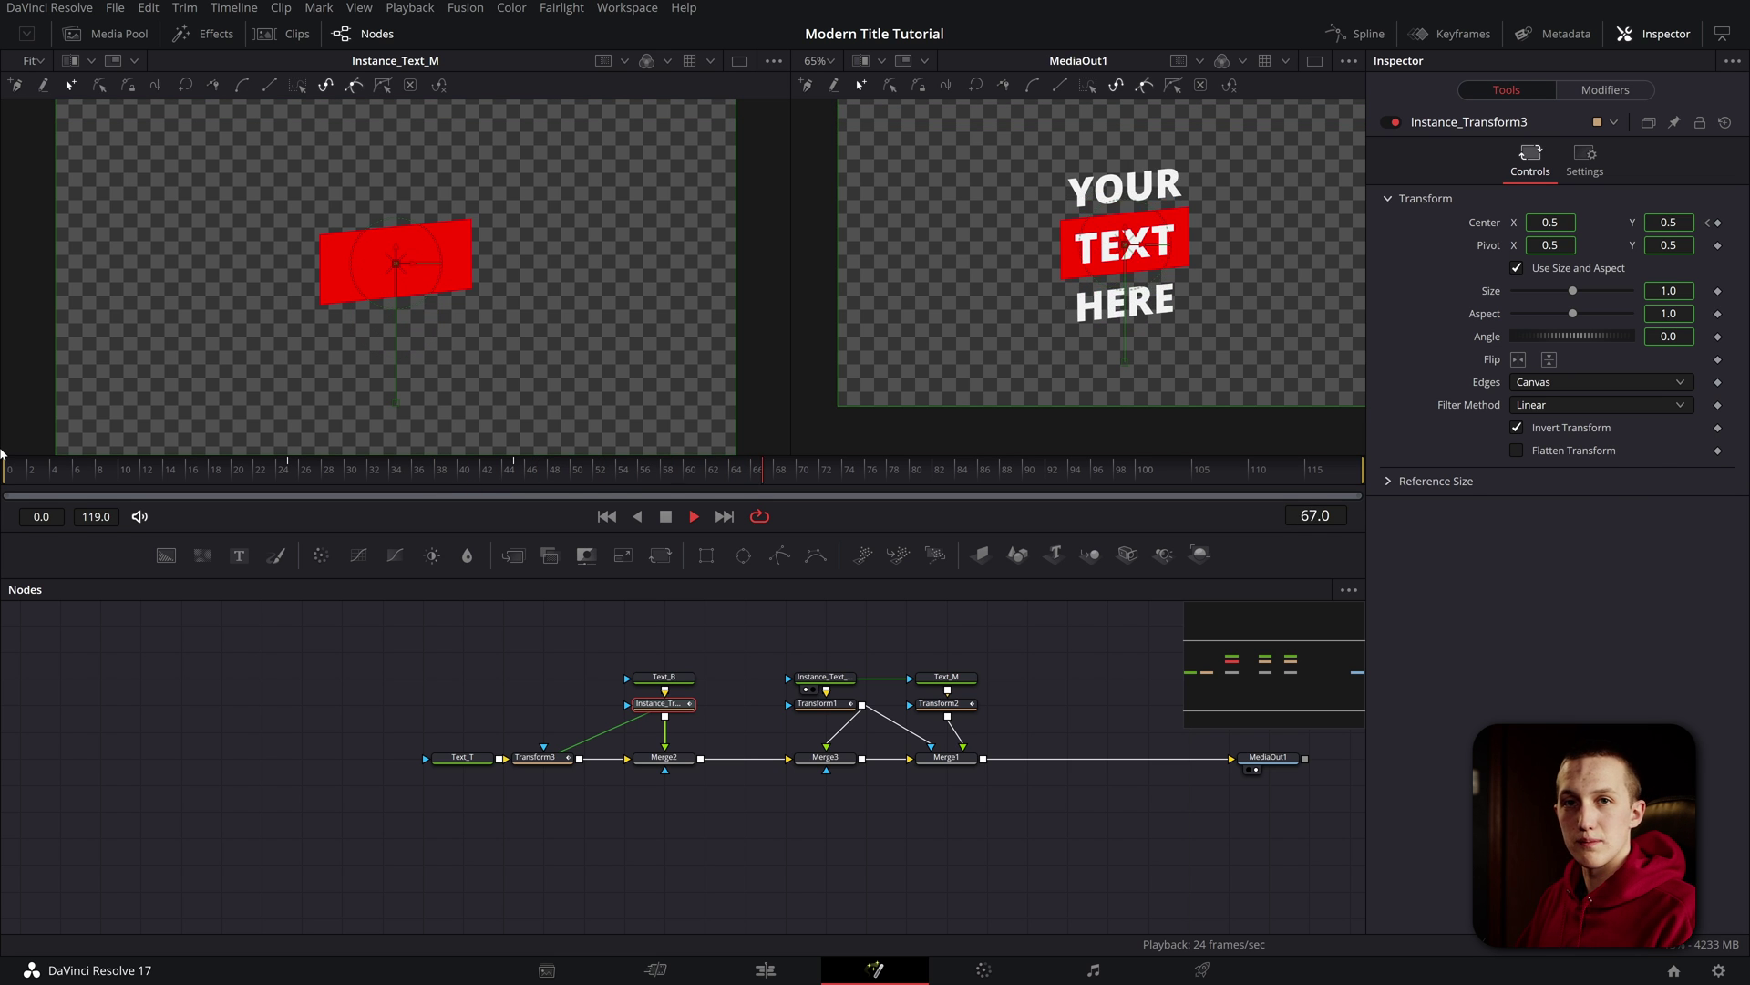
{"action": "key", "text": "space"}
{"action": "left_click_drag", "start_coordinate": [313, 469], "coordinate": [549, 503]}
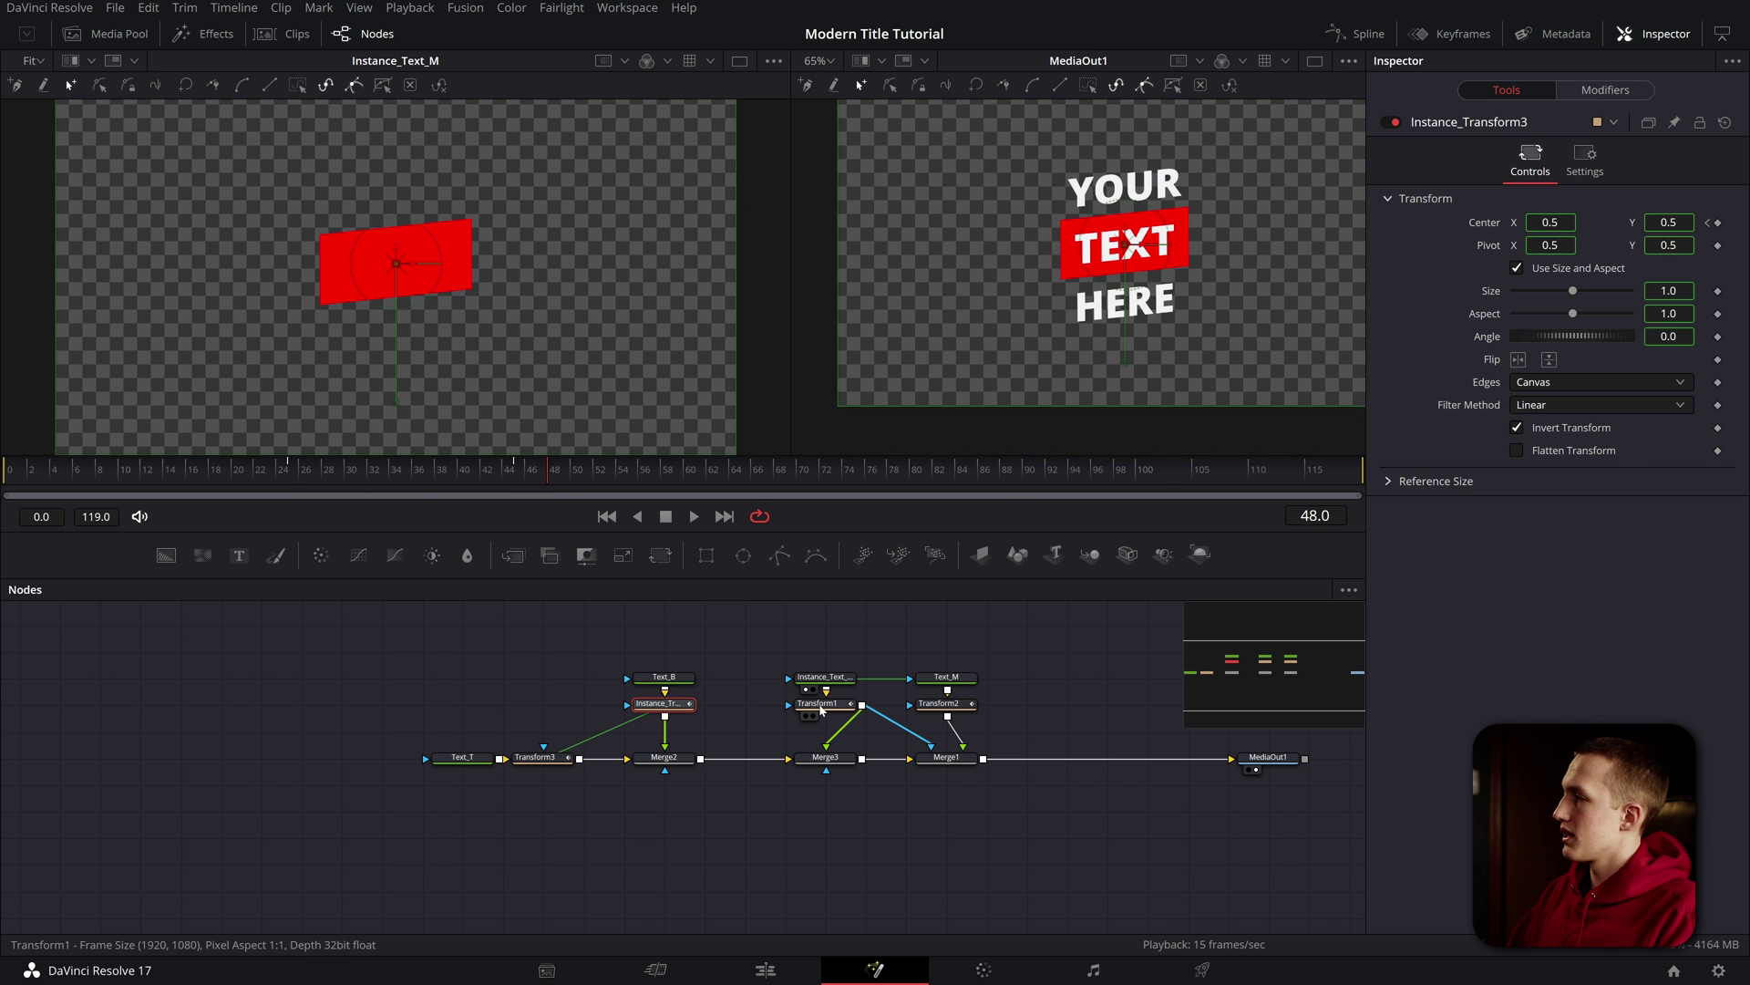
- Add a Rectangle mask with its Angle expression set to Text_M.LineAngleZ
{"action": "left_click_drag", "start_coordinate": [705, 555], "coordinate": [544, 704]}
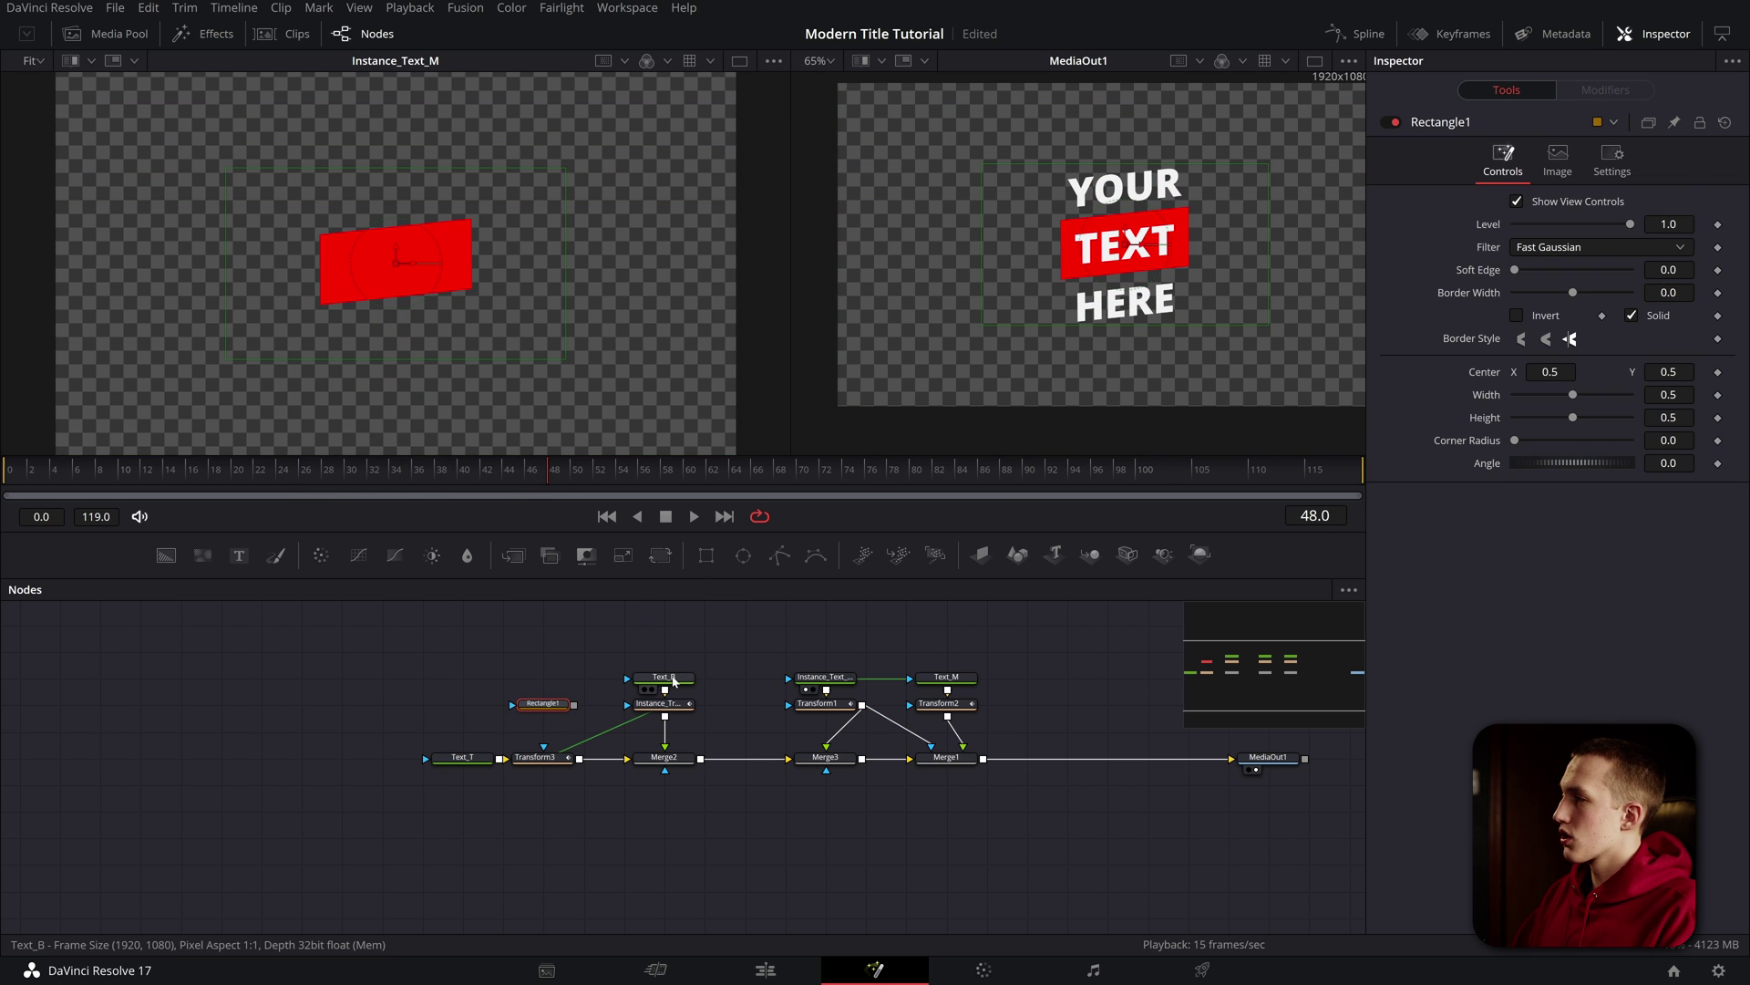
{"action": "left_click", "coordinate": [674, 681]}
{"action": "left_click", "coordinate": [1531, 212]}
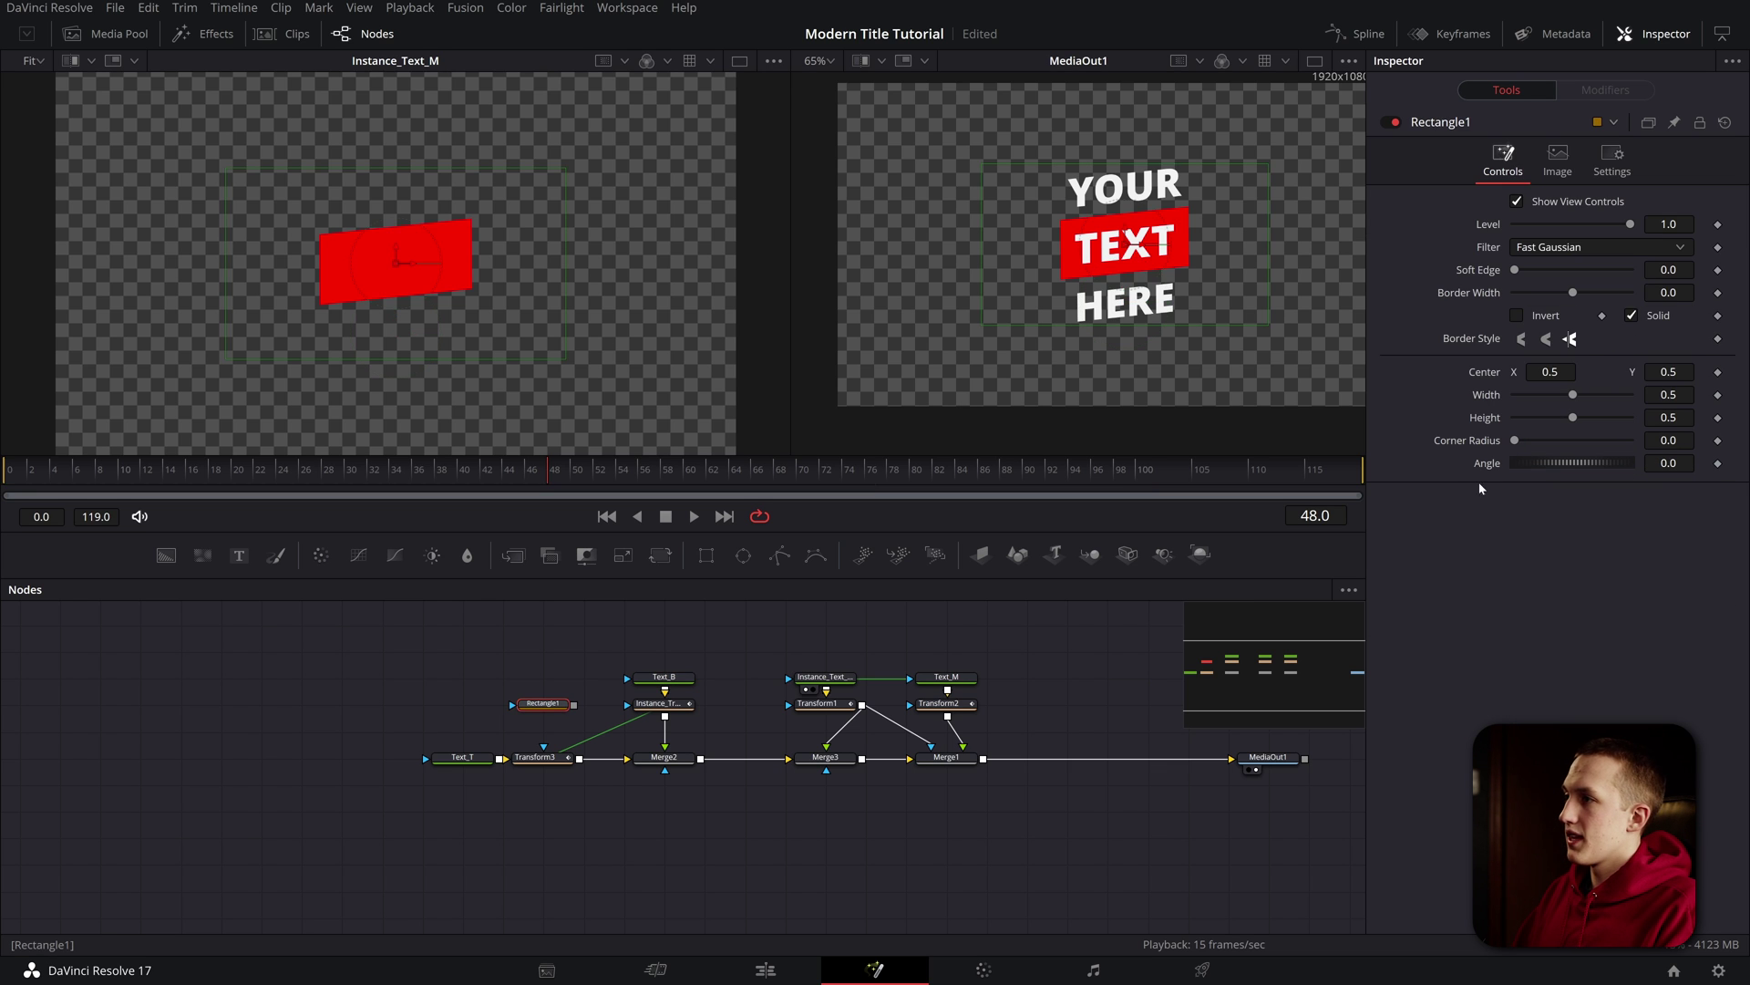
{"action": "right_click", "coordinate": [1488, 470]}
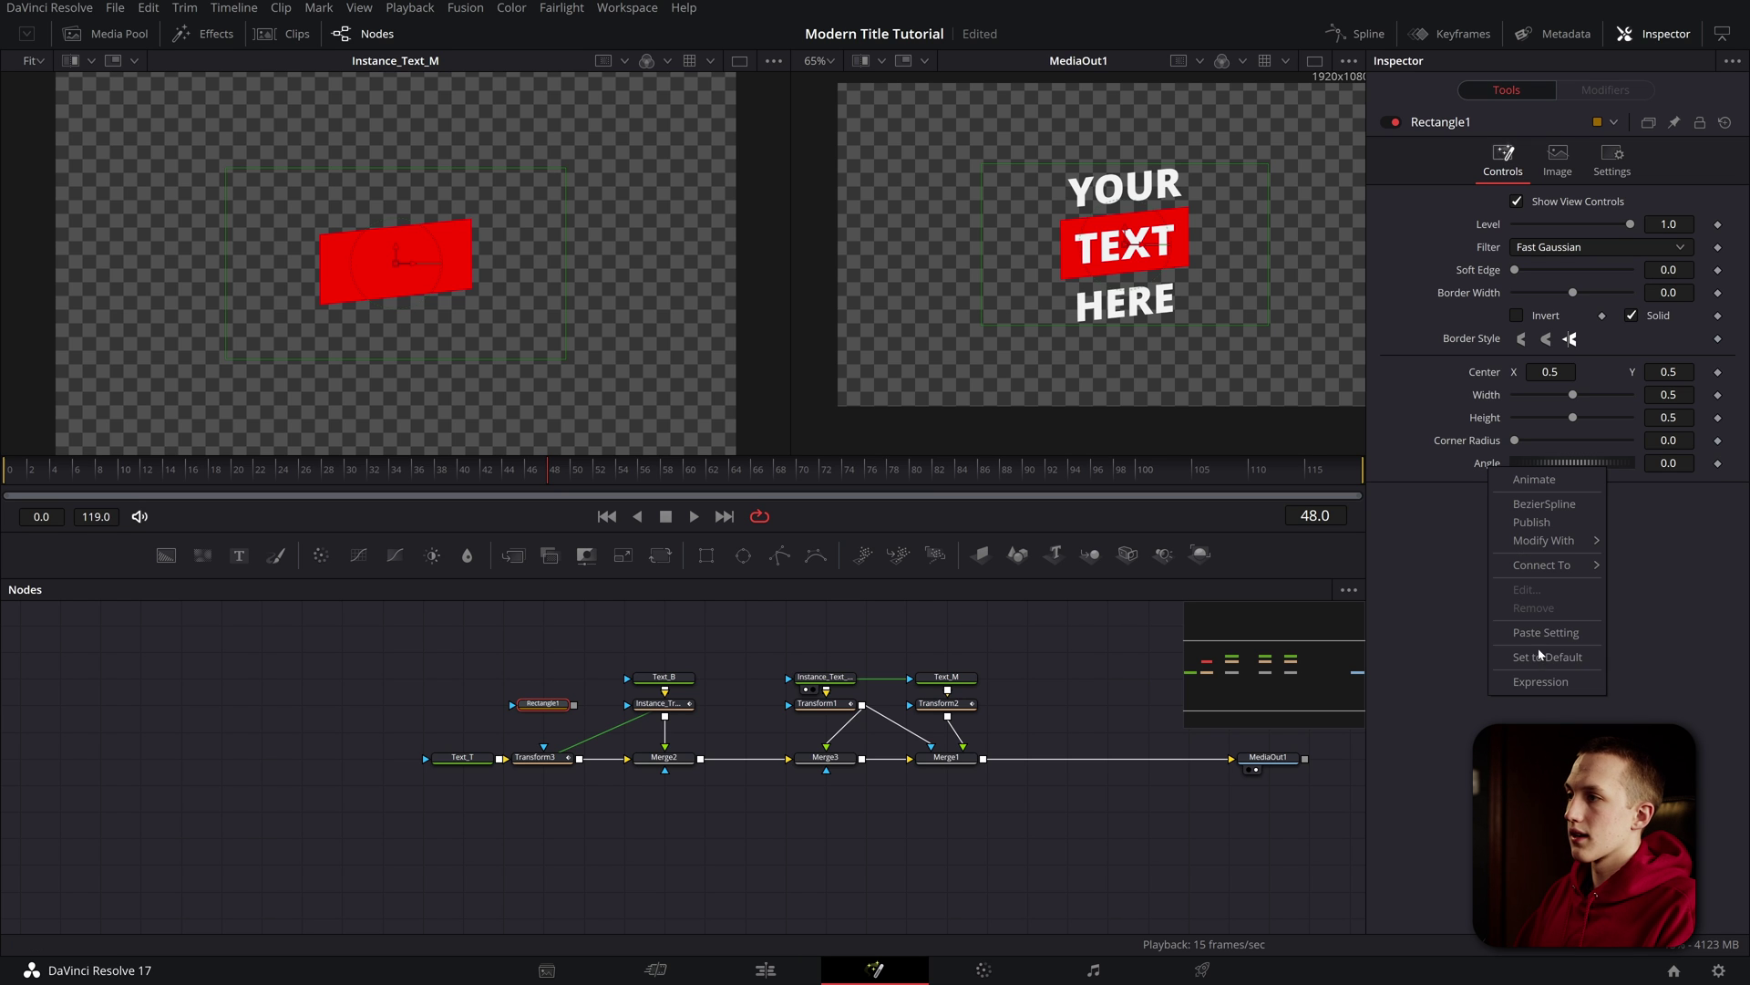
{"action": "left_click", "coordinate": [1541, 682]}
{"action": "type", "text": "Text_M.LineAngleZ"}
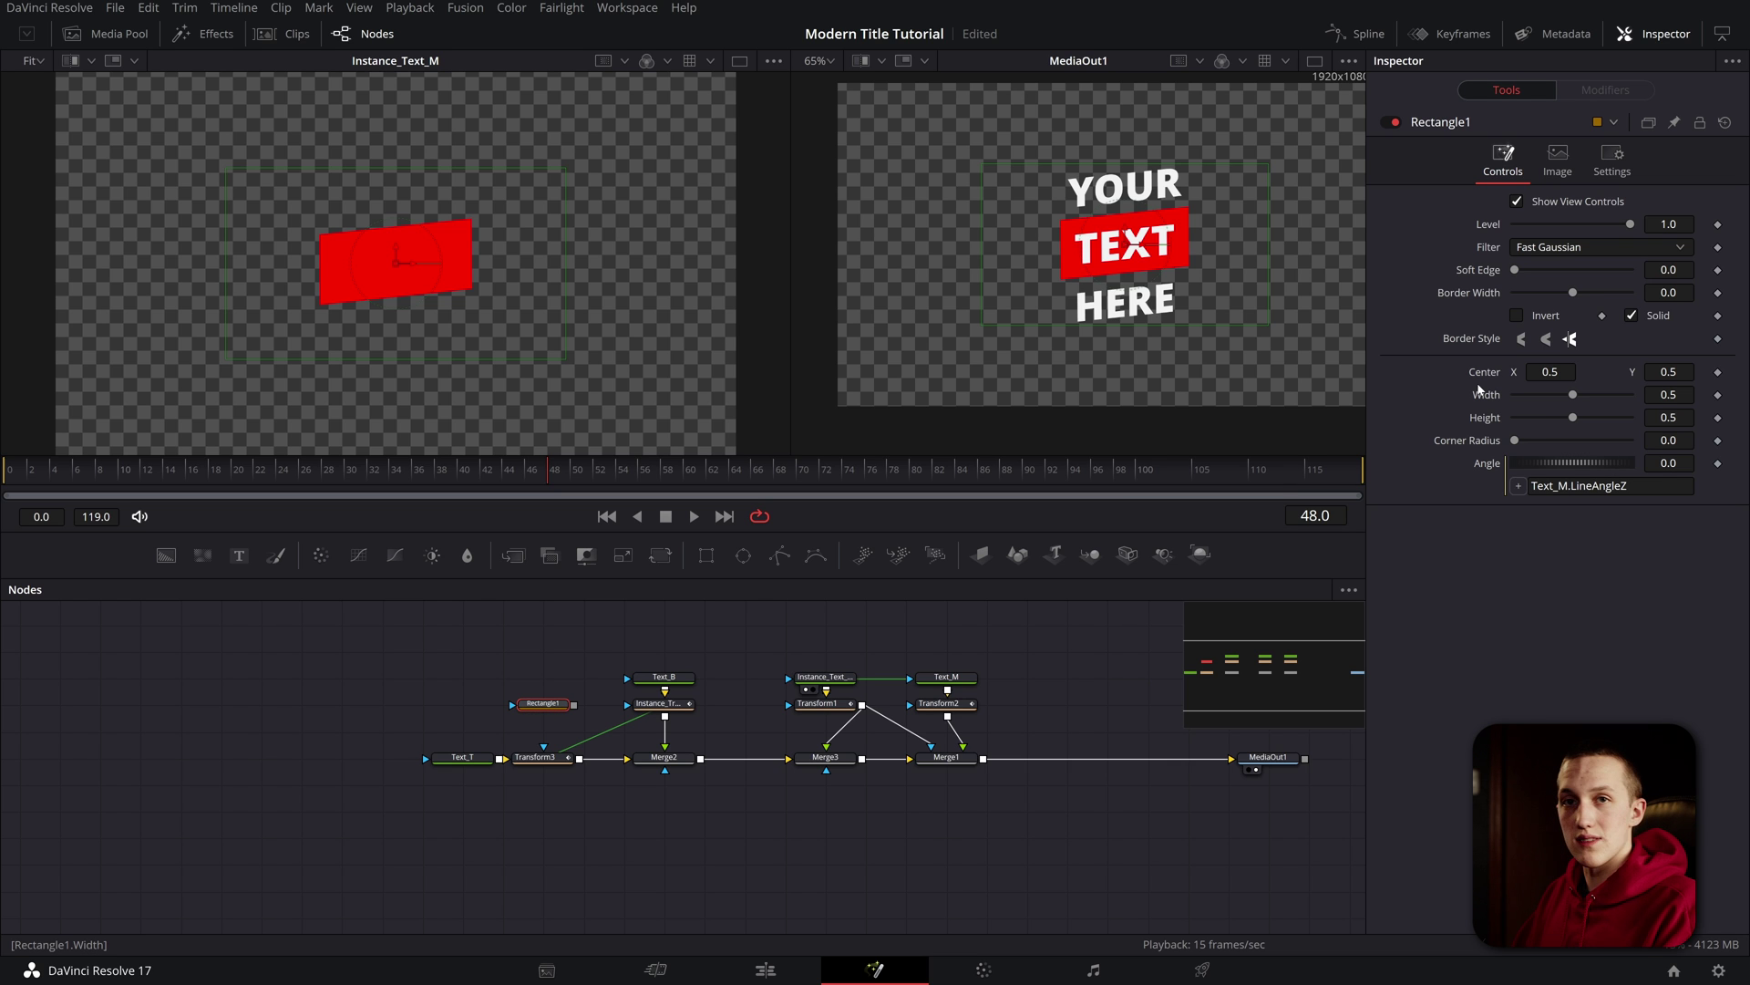
- Connect Rectangle1 to Transform3's mask, enlarge it well past the frame, and shift it down
{"action": "left_click_drag", "start_coordinate": [574, 705], "coordinate": [631, 704]}
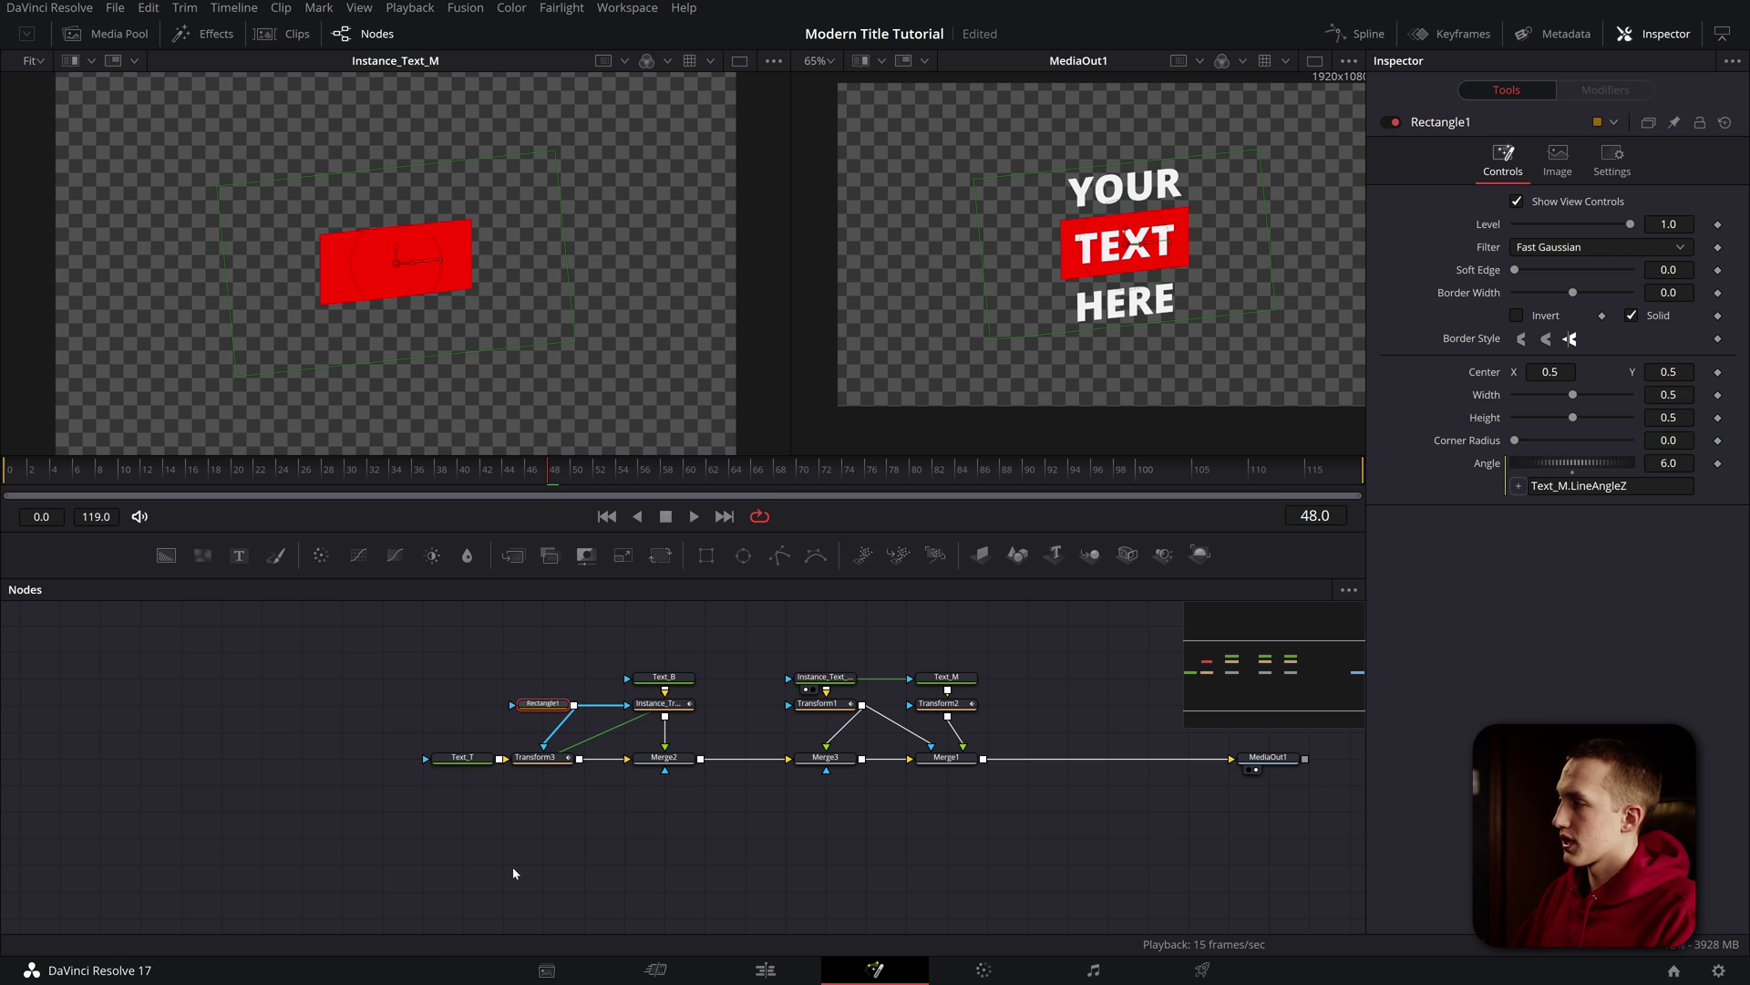
{"action": "left_click_drag", "start_coordinate": [567, 266], "coordinate": [902, 233]}
{"action": "left_click_drag", "start_coordinate": [483, 345], "coordinate": [499, 519]}
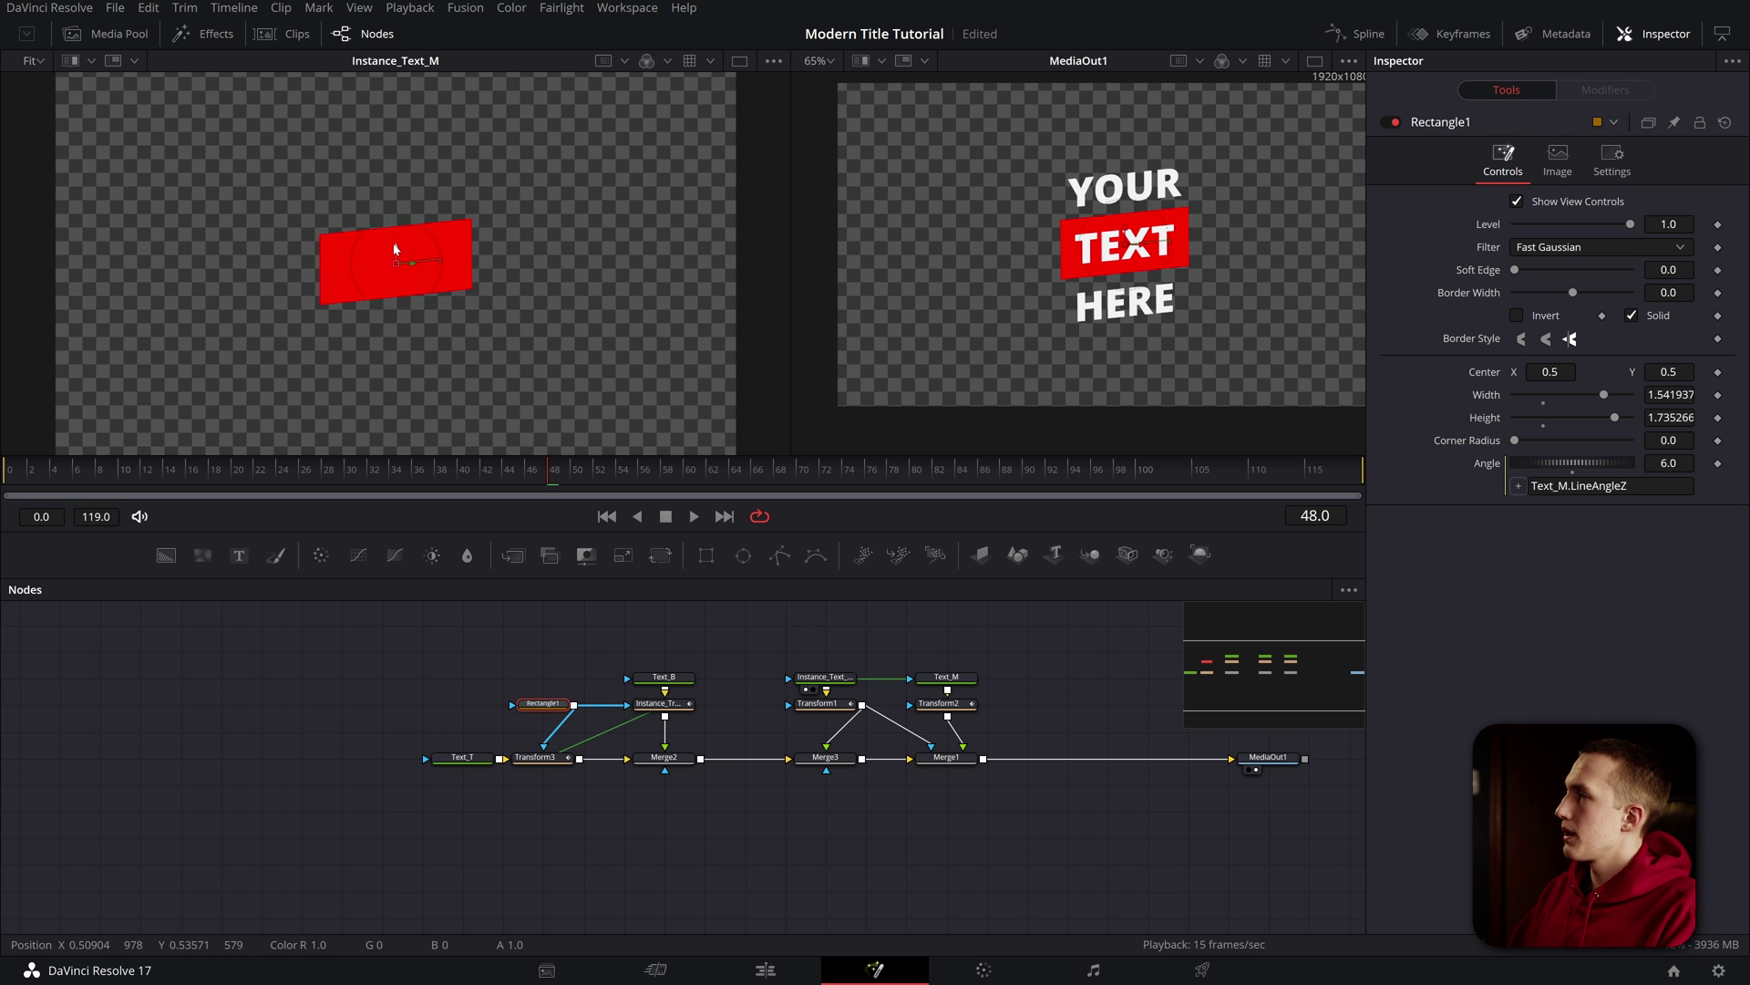
{"action": "left_click_drag", "start_coordinate": [395, 249], "coordinate": [341, 577]}
- Turn on Multiply by Mask in Transform3's Settings
{"action": "left_click", "coordinate": [541, 757]}
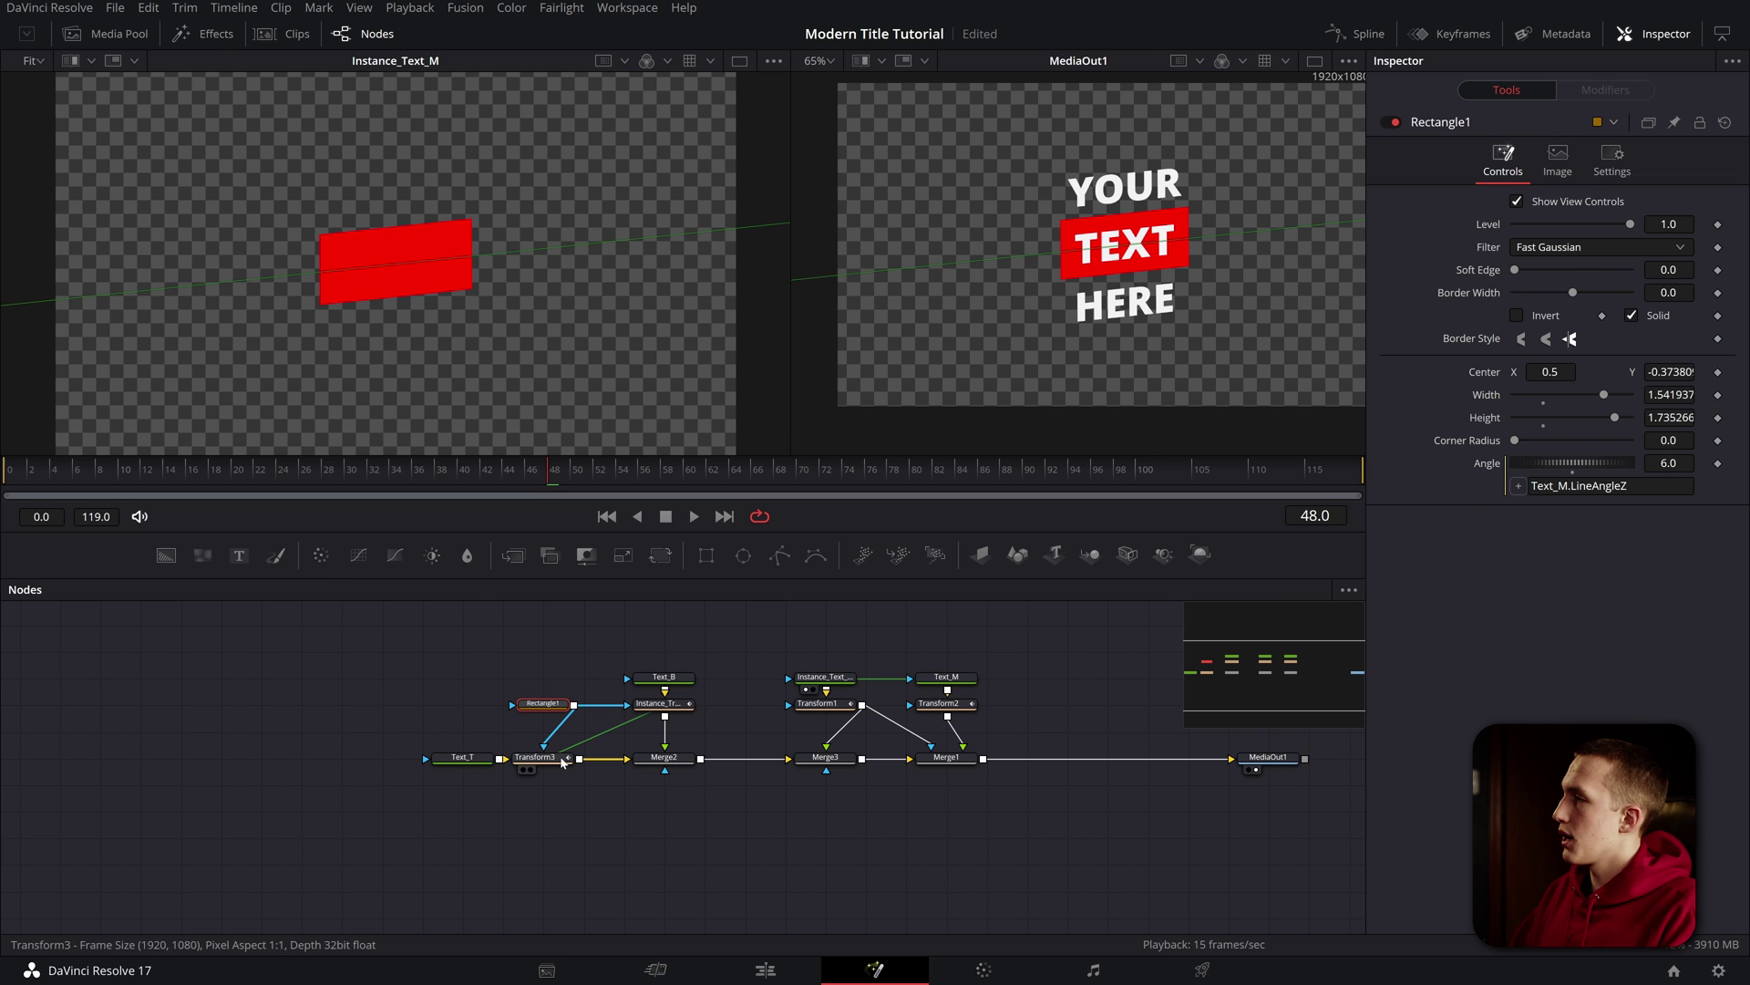
{"action": "key", "text": "1"}
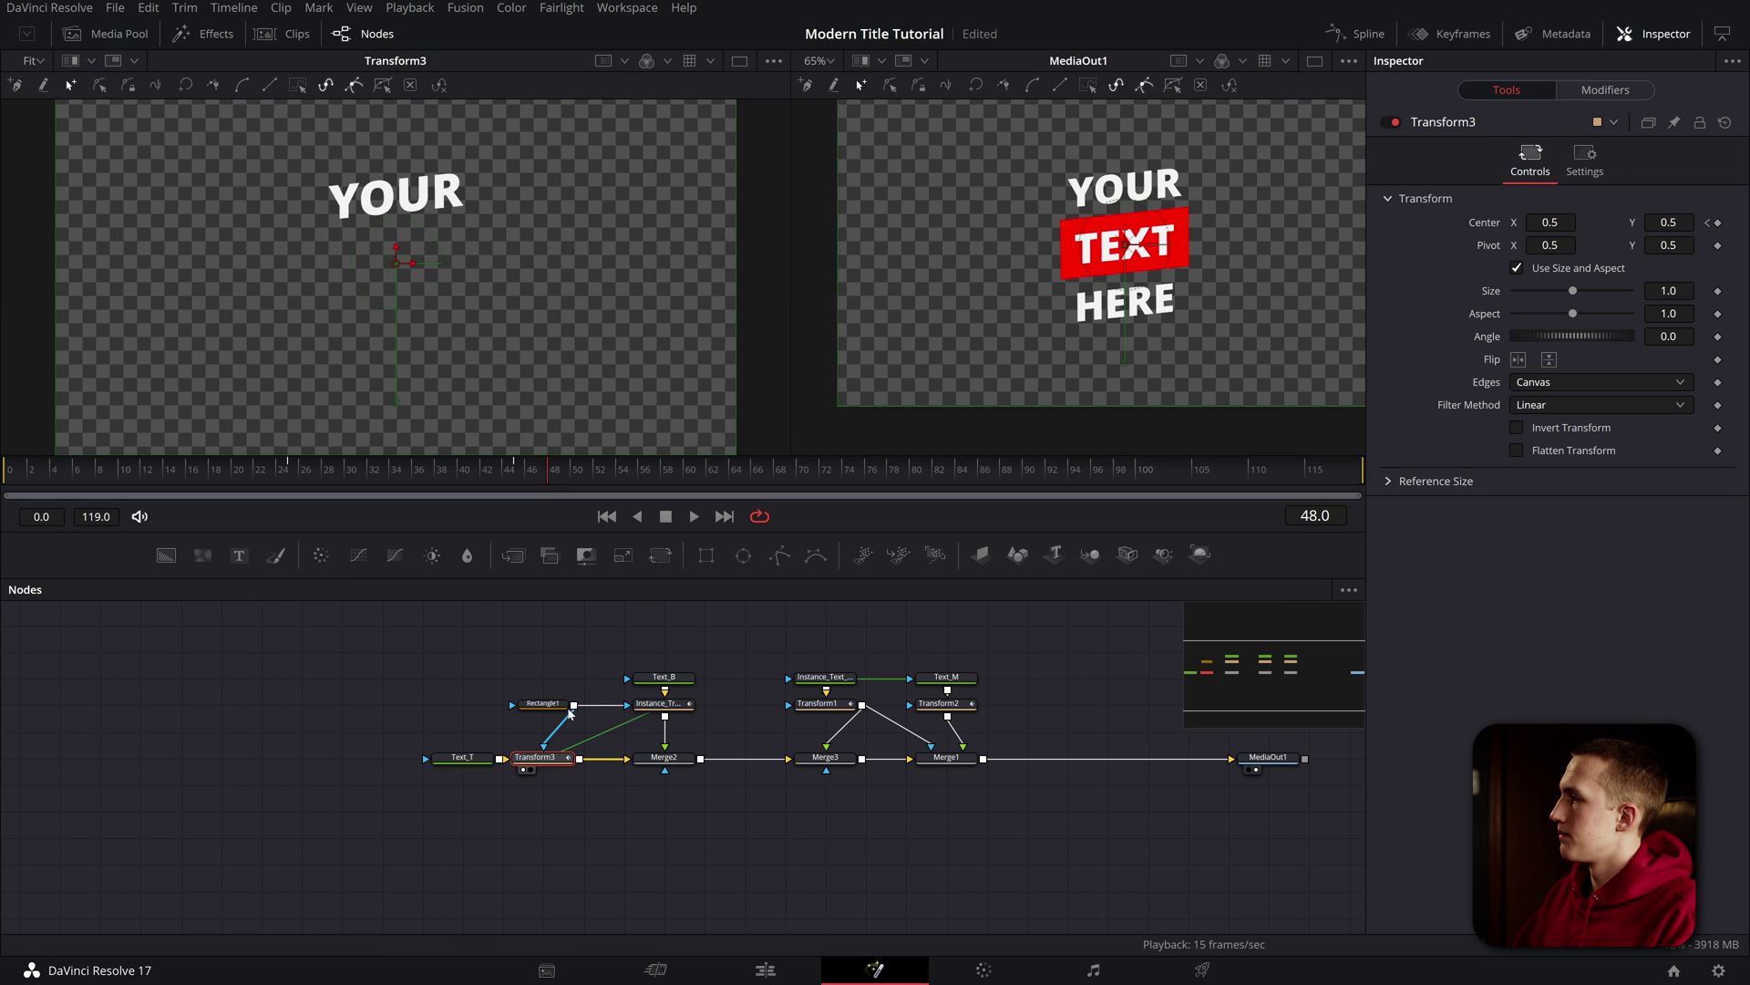
{"action": "left_click", "coordinate": [1593, 176]}
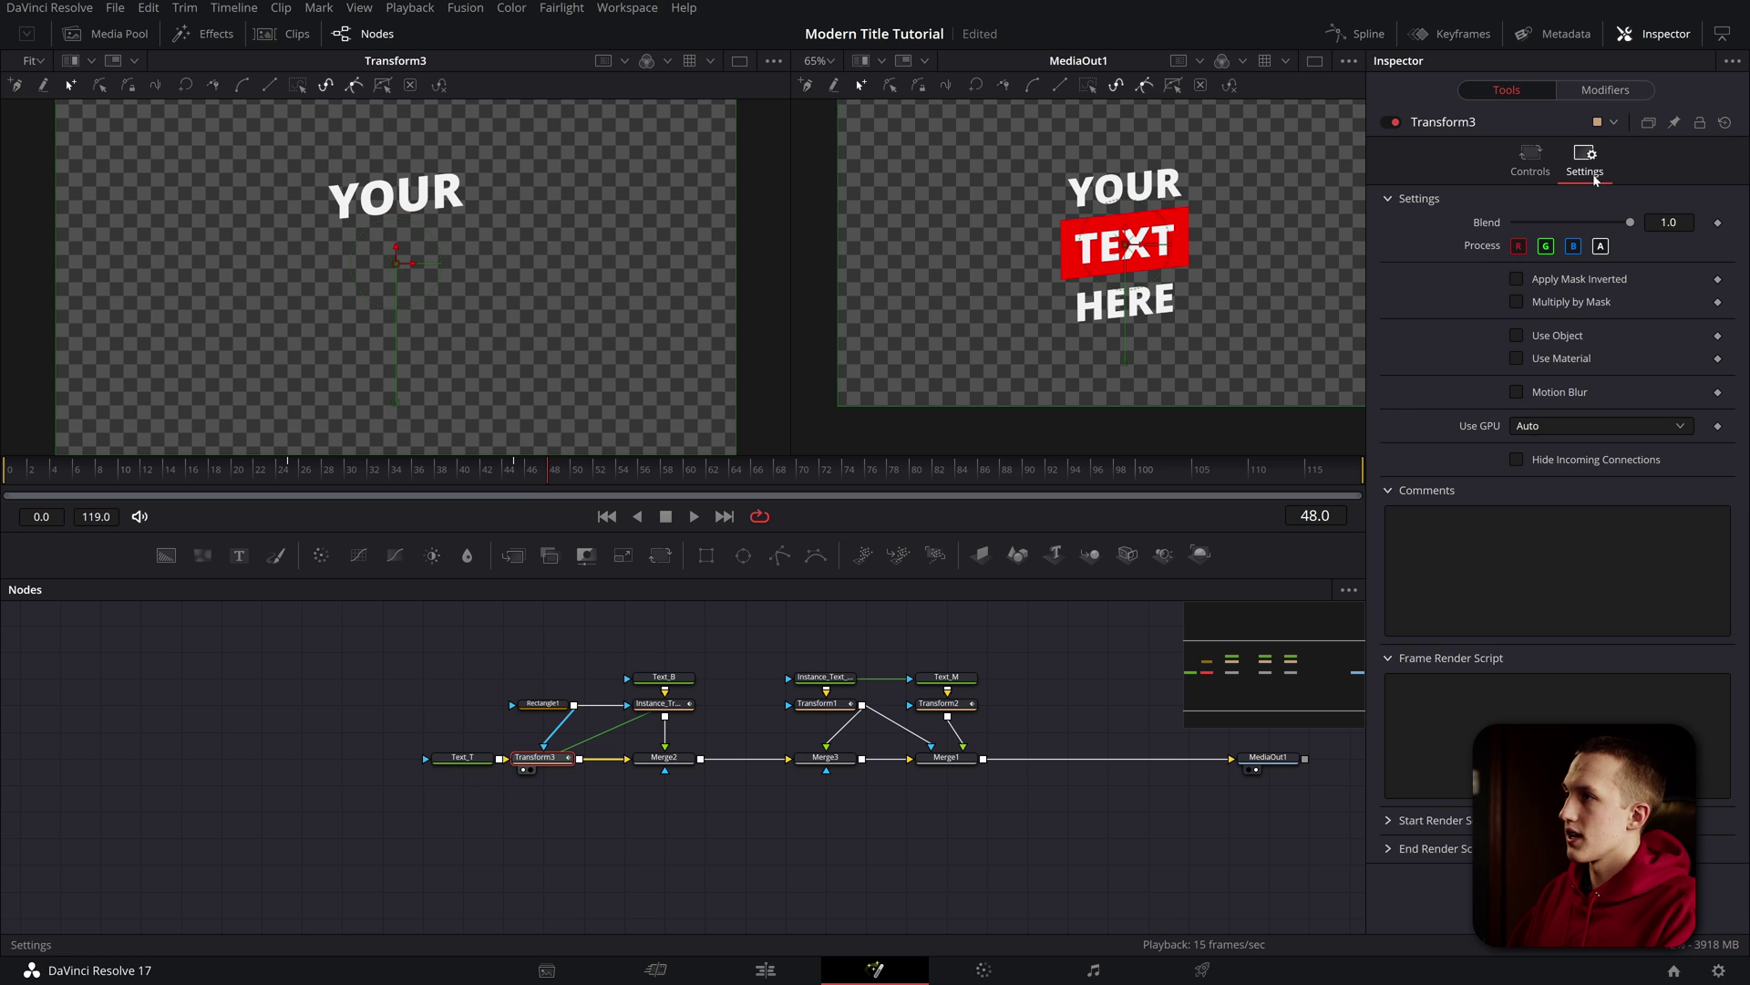
{"action": "left_click", "coordinate": [1567, 304]}
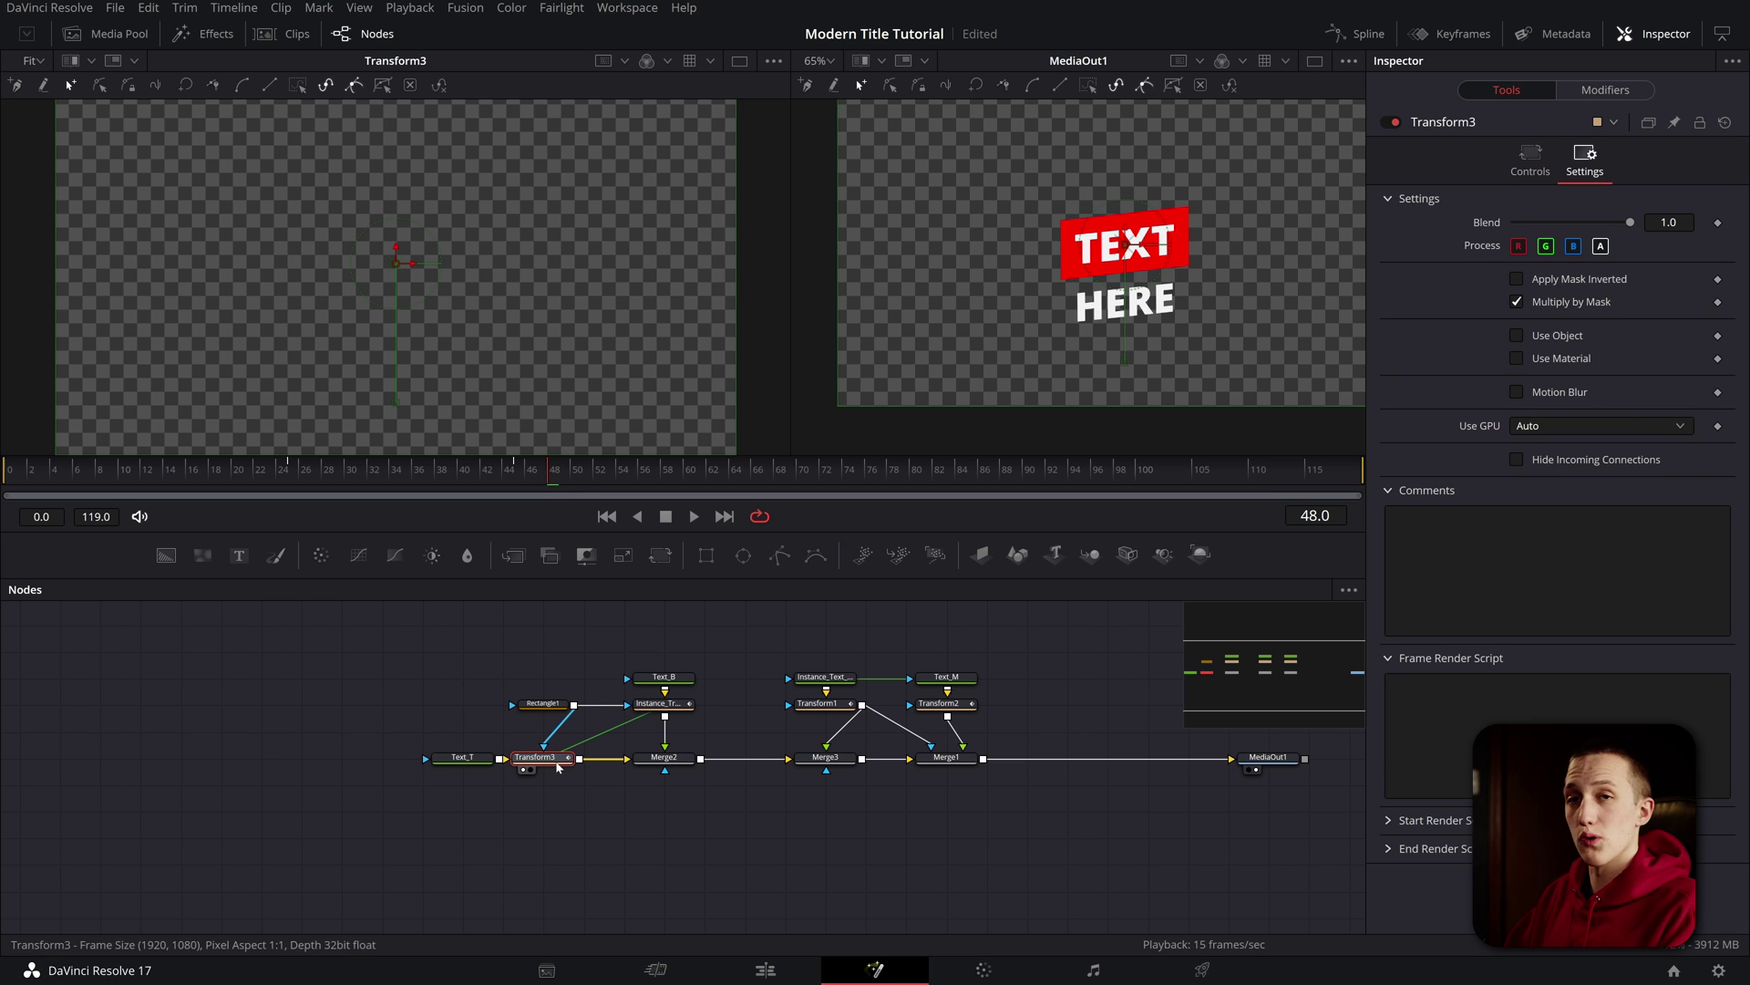
- Inspect Rectangle1 and Transform3 in the viewer around frames 26–30
{"action": "left_click", "coordinate": [547, 703]}
{"action": "left_click_drag", "start_coordinate": [559, 478], "coordinate": [298, 474]}
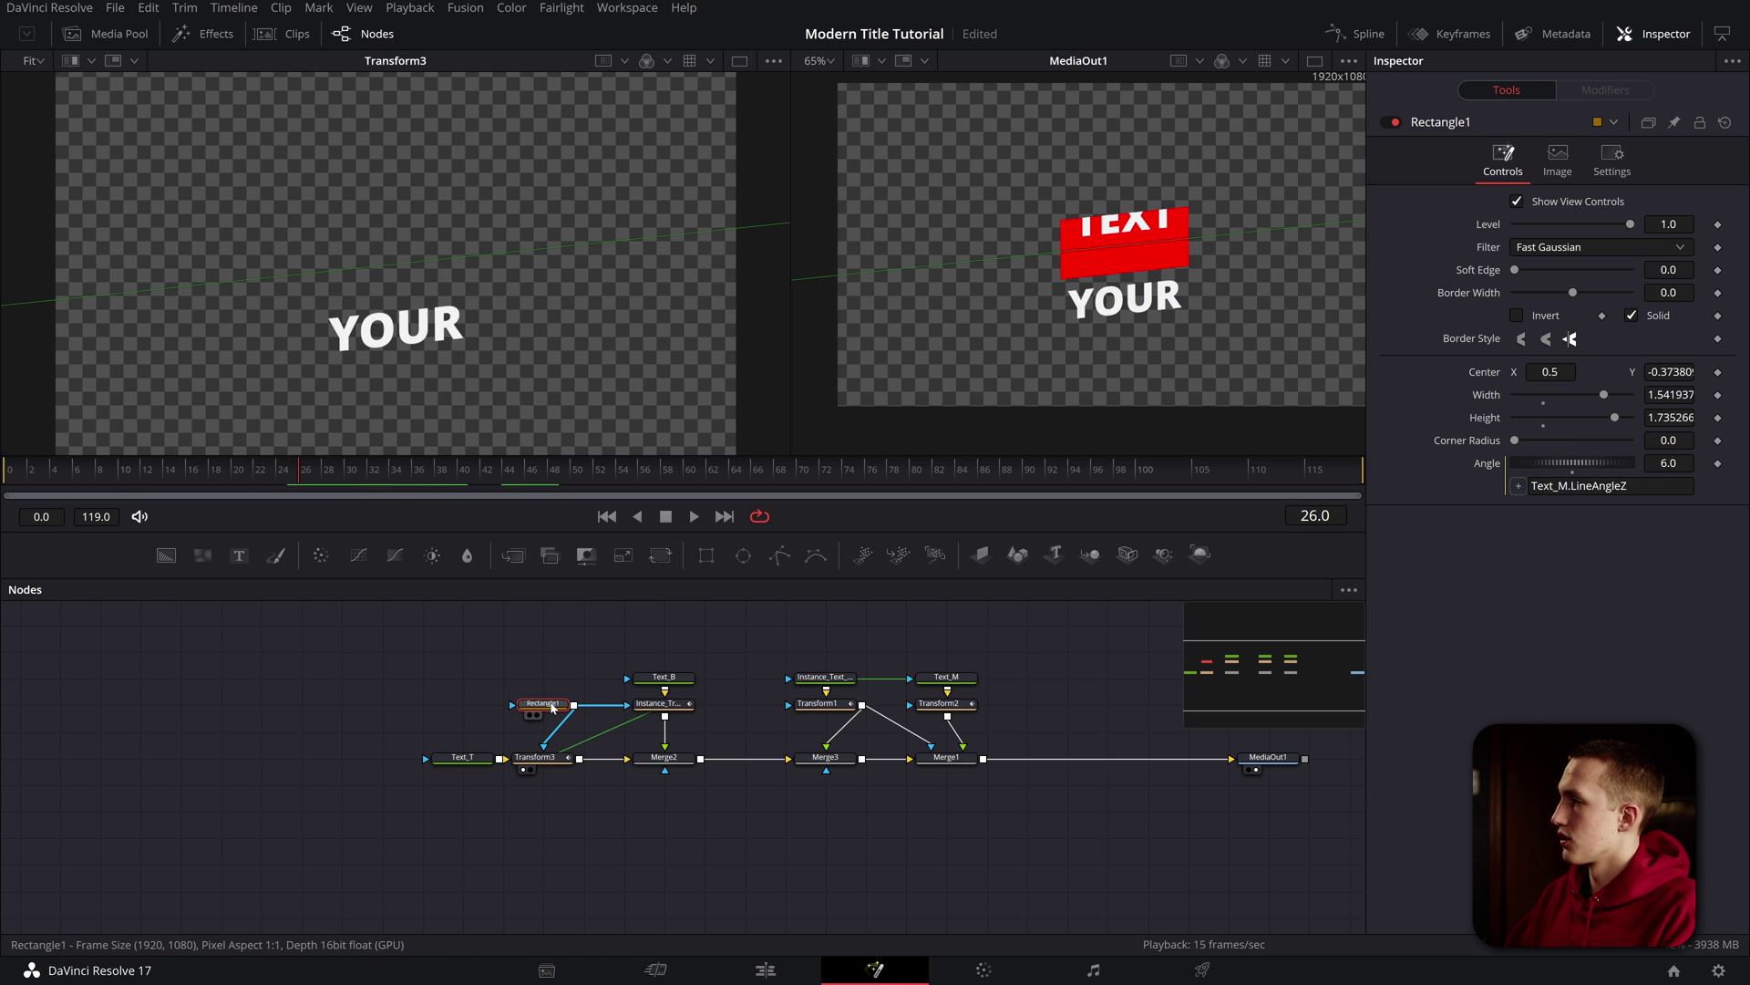
{"action": "key", "text": "1"}
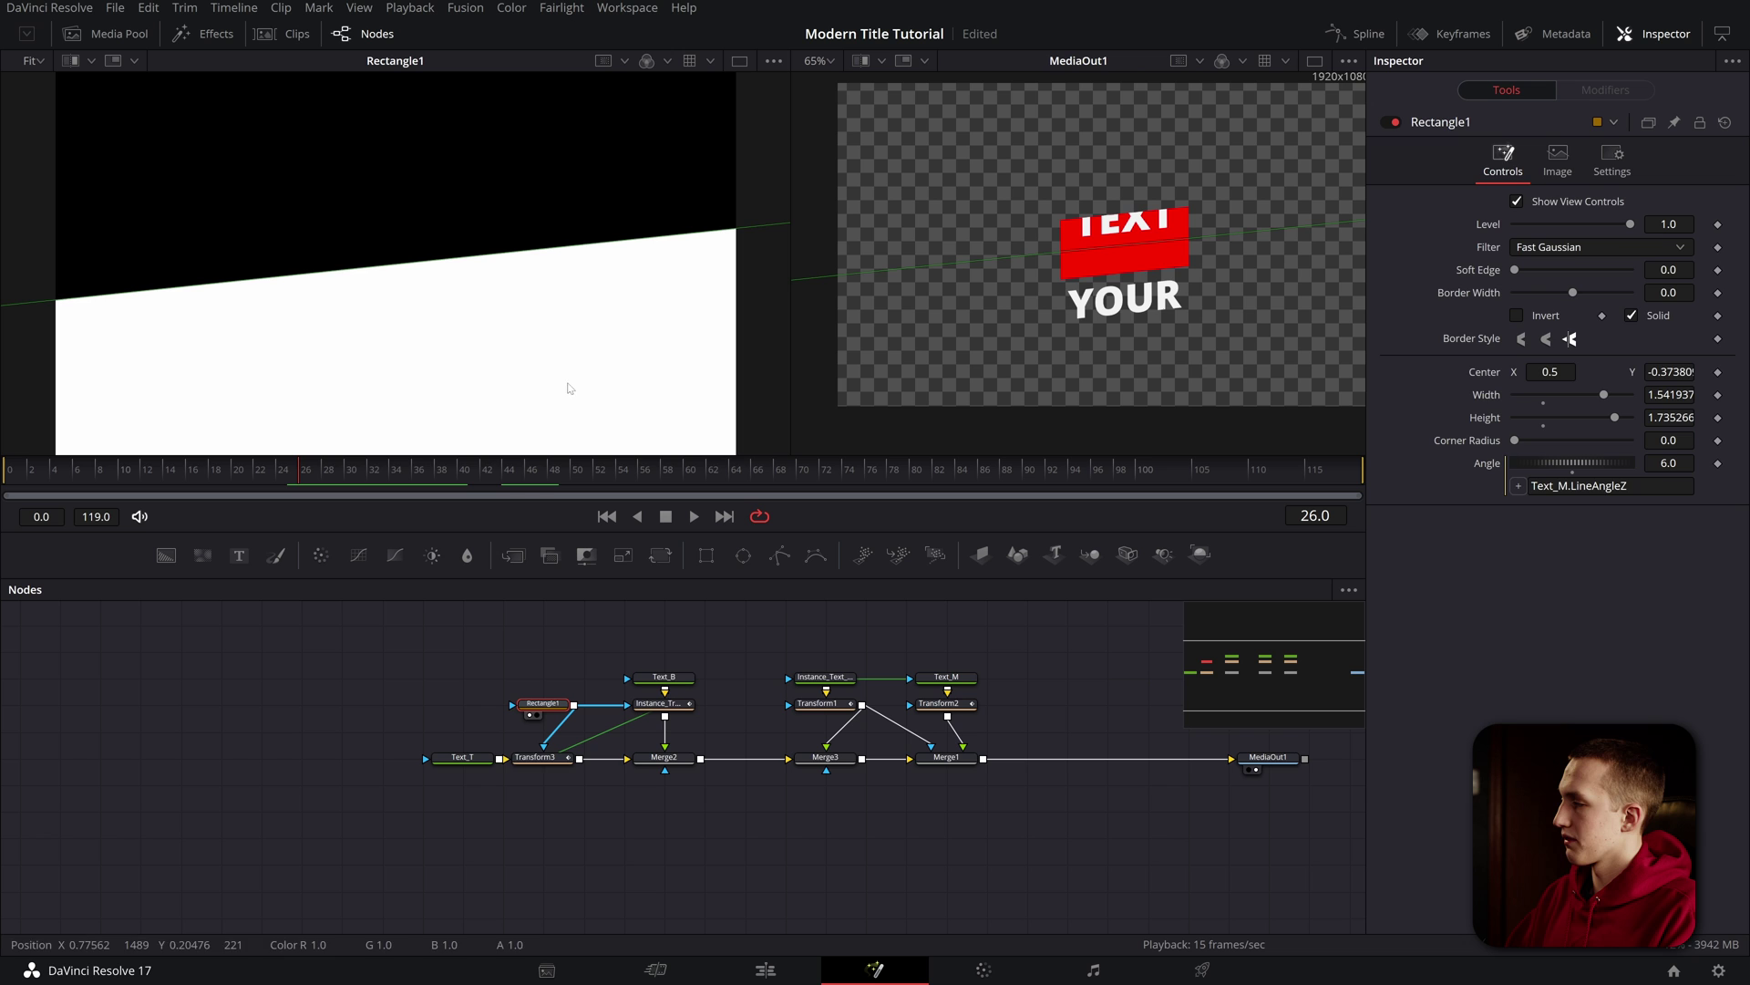
{"action": "left_click", "coordinate": [548, 756]}
{"action": "key", "text": "1"}
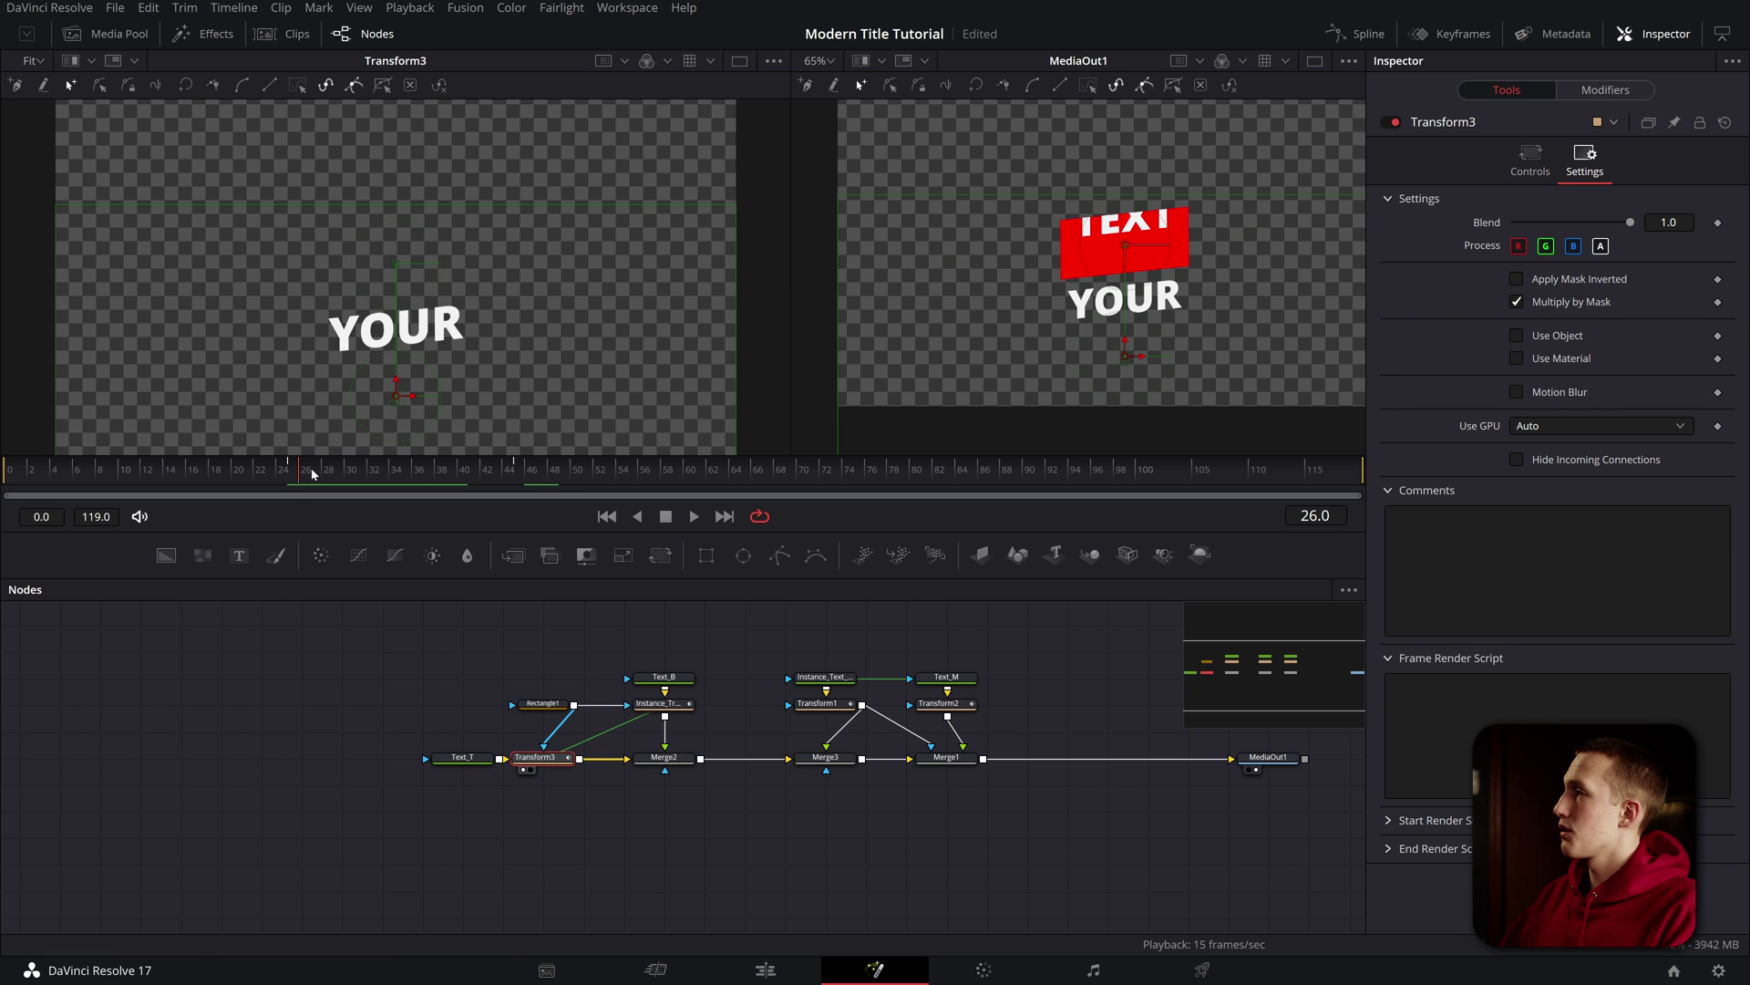
{"action": "left_click_drag", "start_coordinate": [310, 472], "coordinate": [355, 474]}
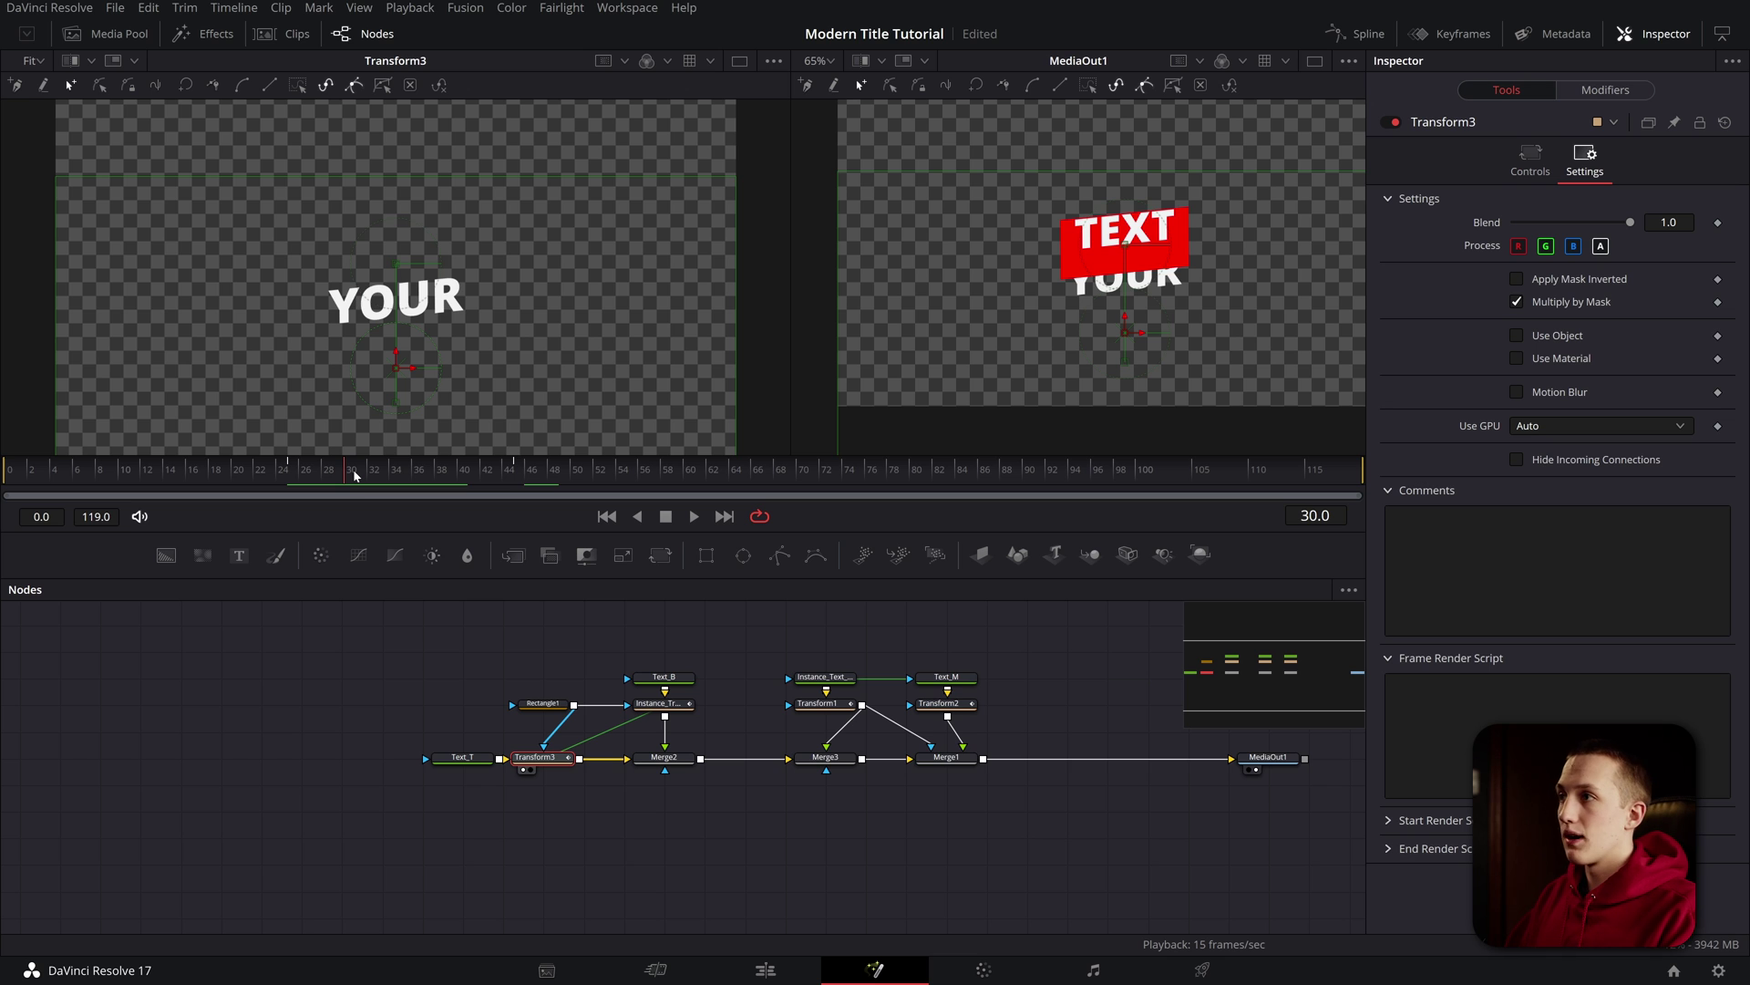
- Enable Apply Mask Inverted on Transform3 and review the animation at frames 19 and 14
{"action": "left_click", "coordinate": [1540, 283]}
{"action": "key", "text": "space"}
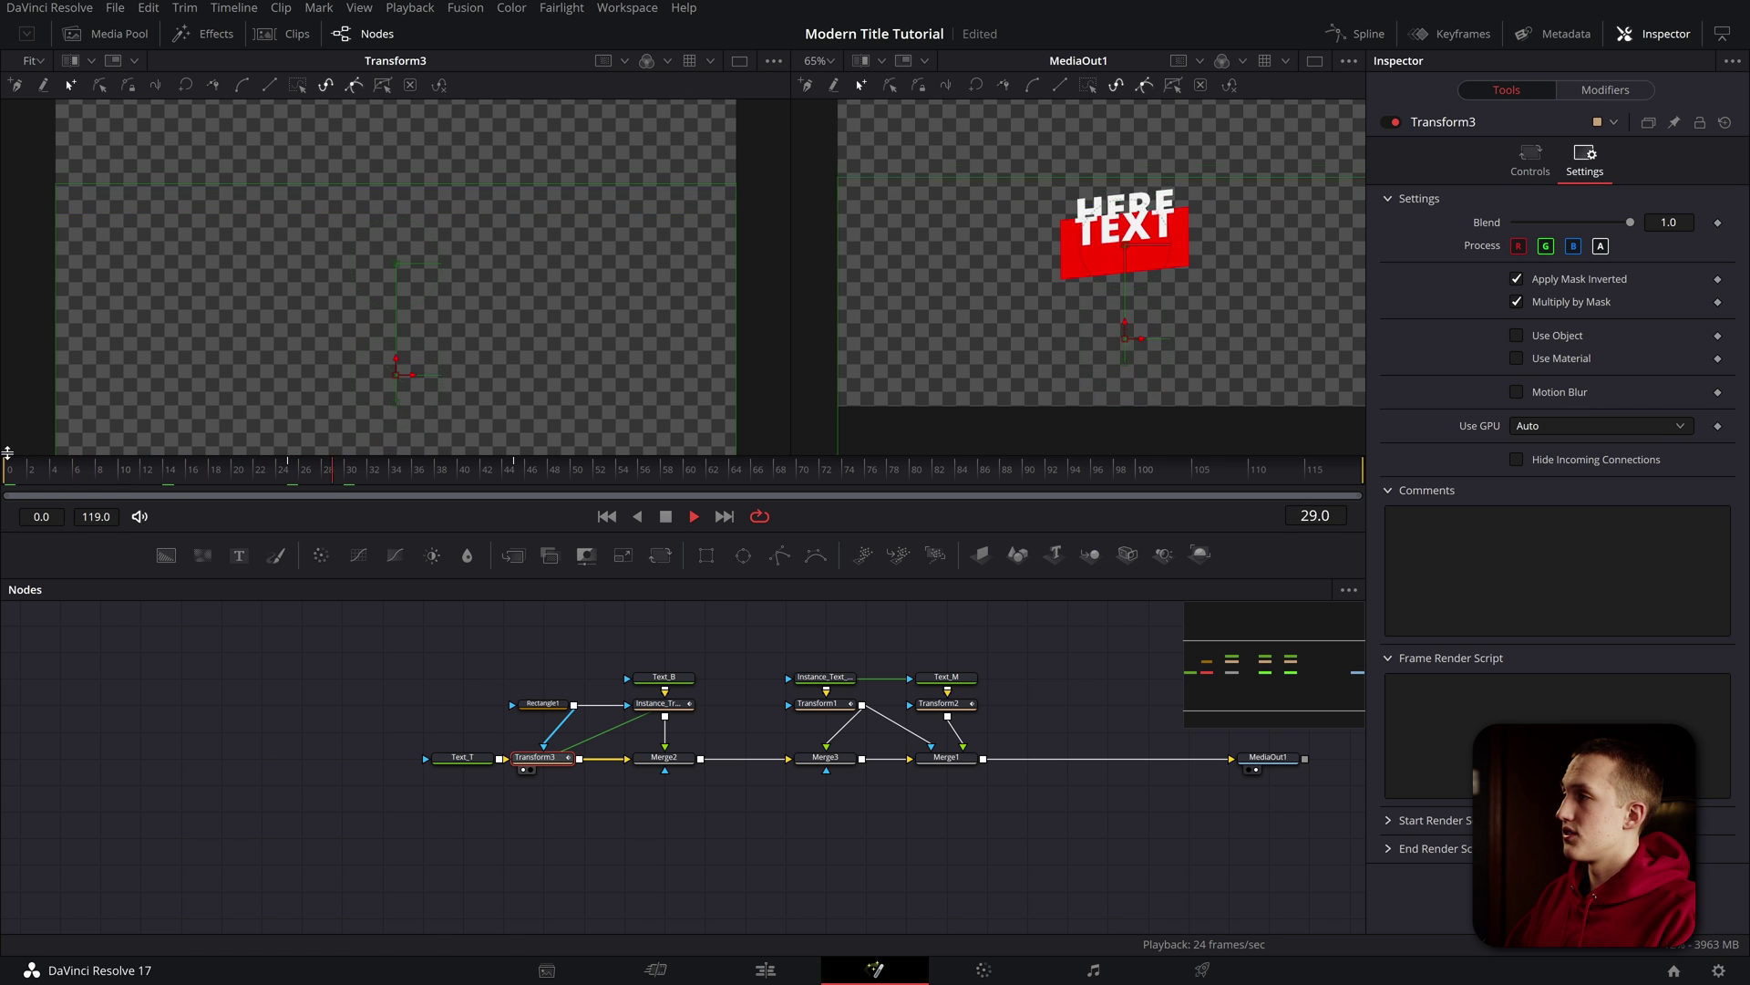
{"action": "key", "text": "space"}
{"action": "left_click_drag", "start_coordinate": [7, 452], "coordinate": [552, 492]}
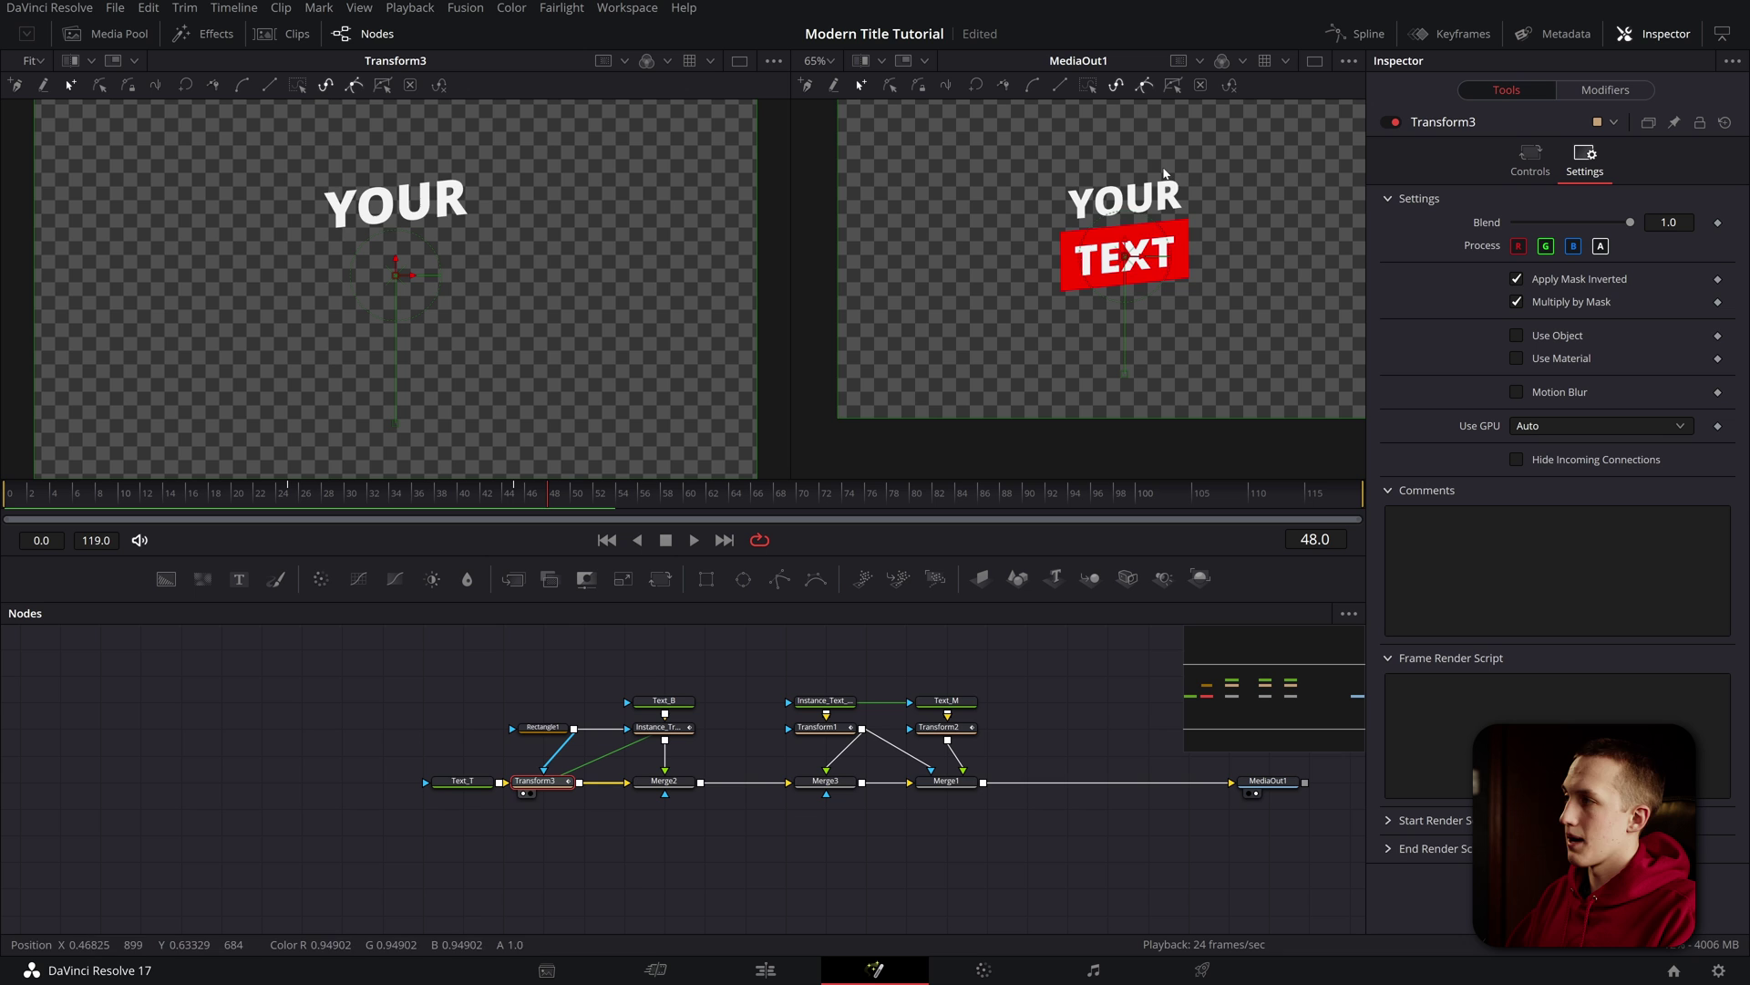
{"action": "left_click", "coordinate": [223, 490]}
{"action": "left_click_drag", "start_coordinate": [176, 494], "coordinate": [168, 493]}
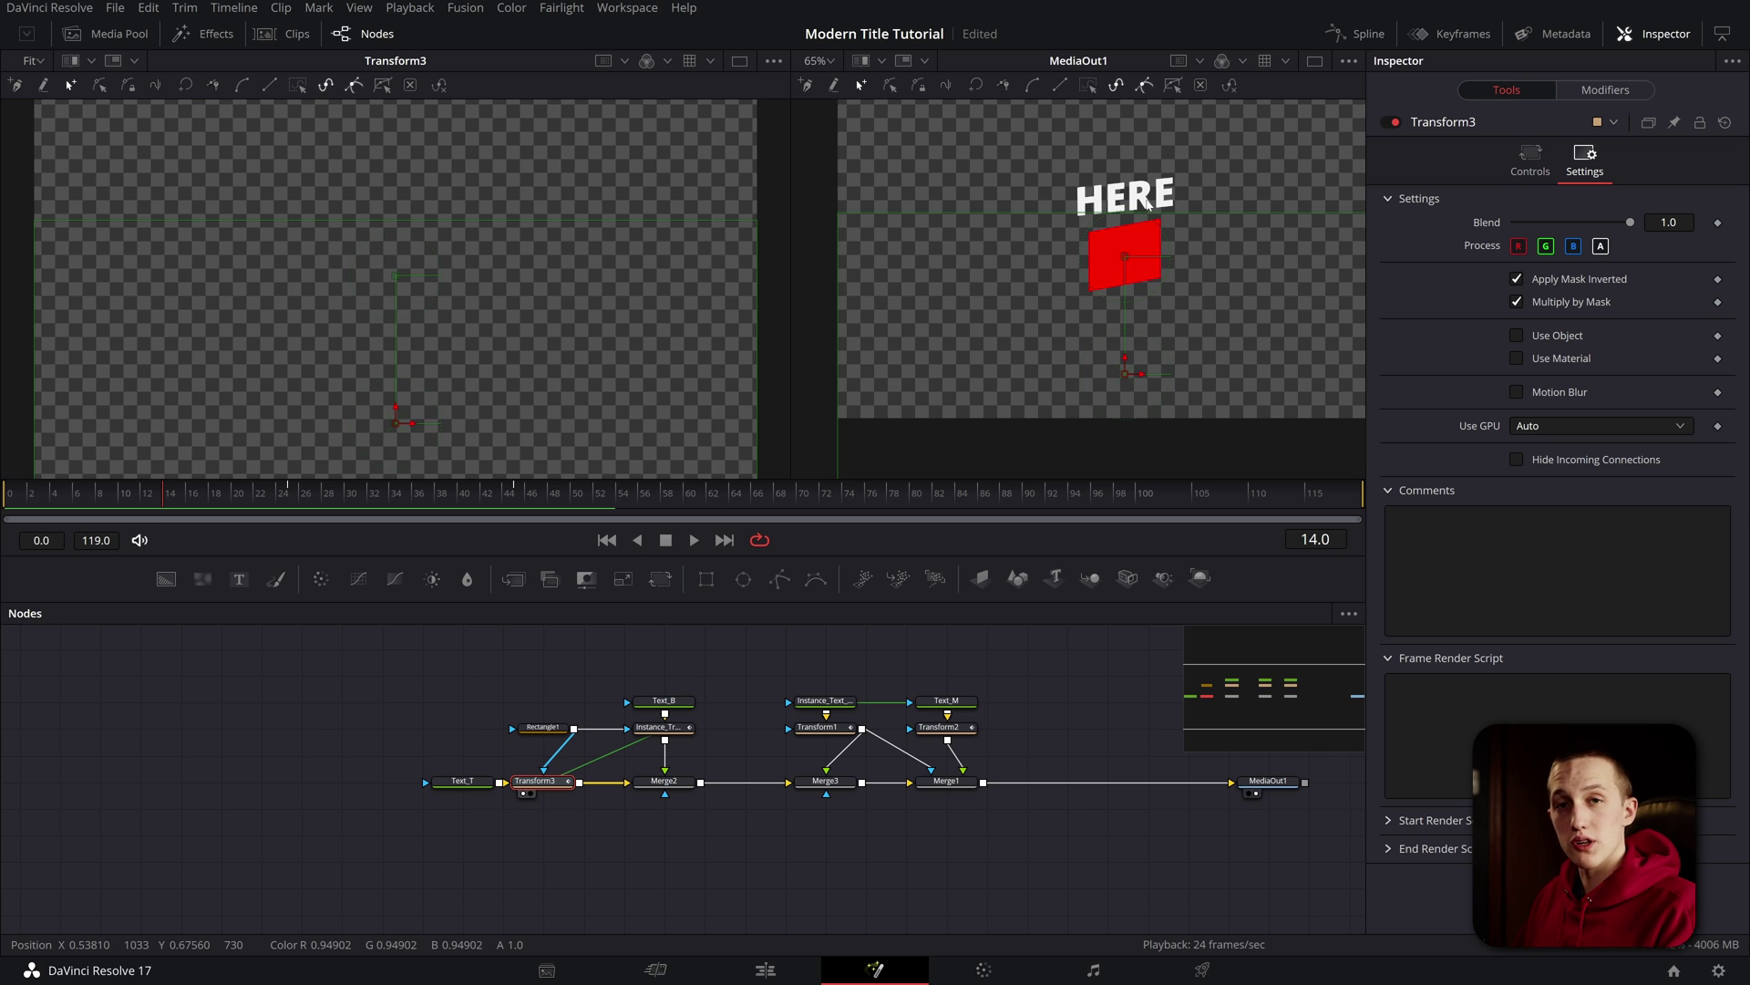
- Deinstance Apply Mask Inverted on Instance_Transform3 so HERE's mask stays uninverted
{"action": "left_click", "coordinate": [1127, 257]}
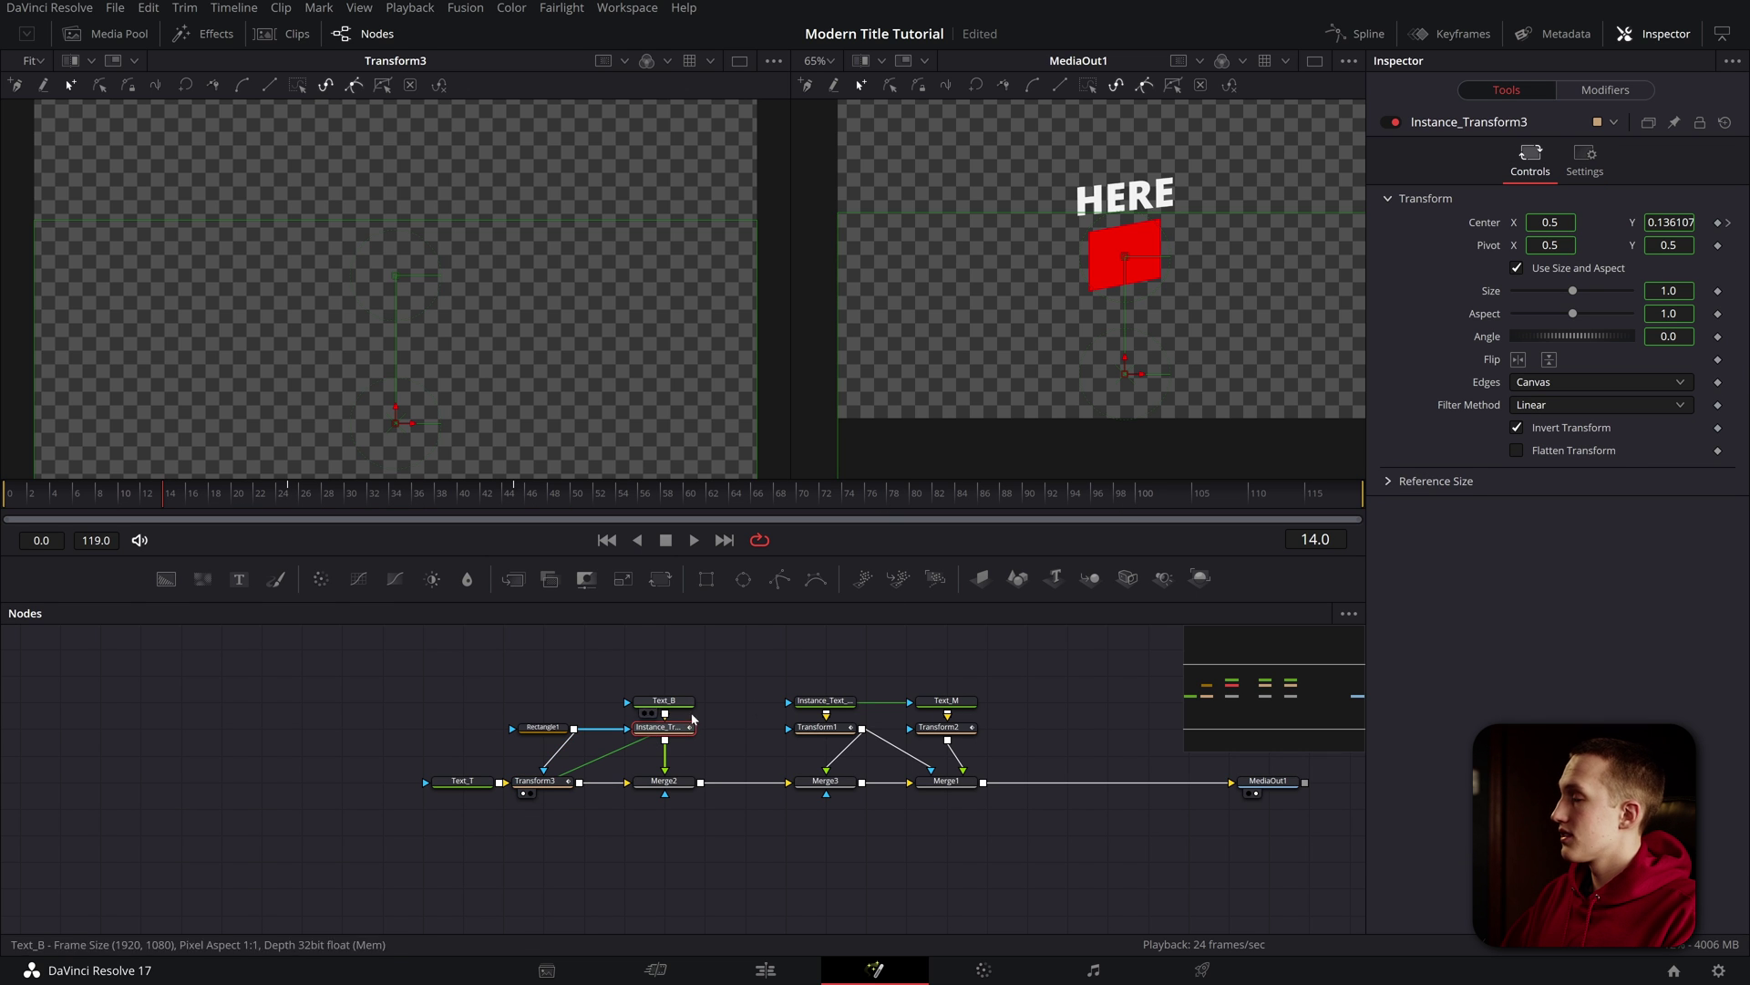
{"action": "left_click", "coordinate": [1584, 162]}
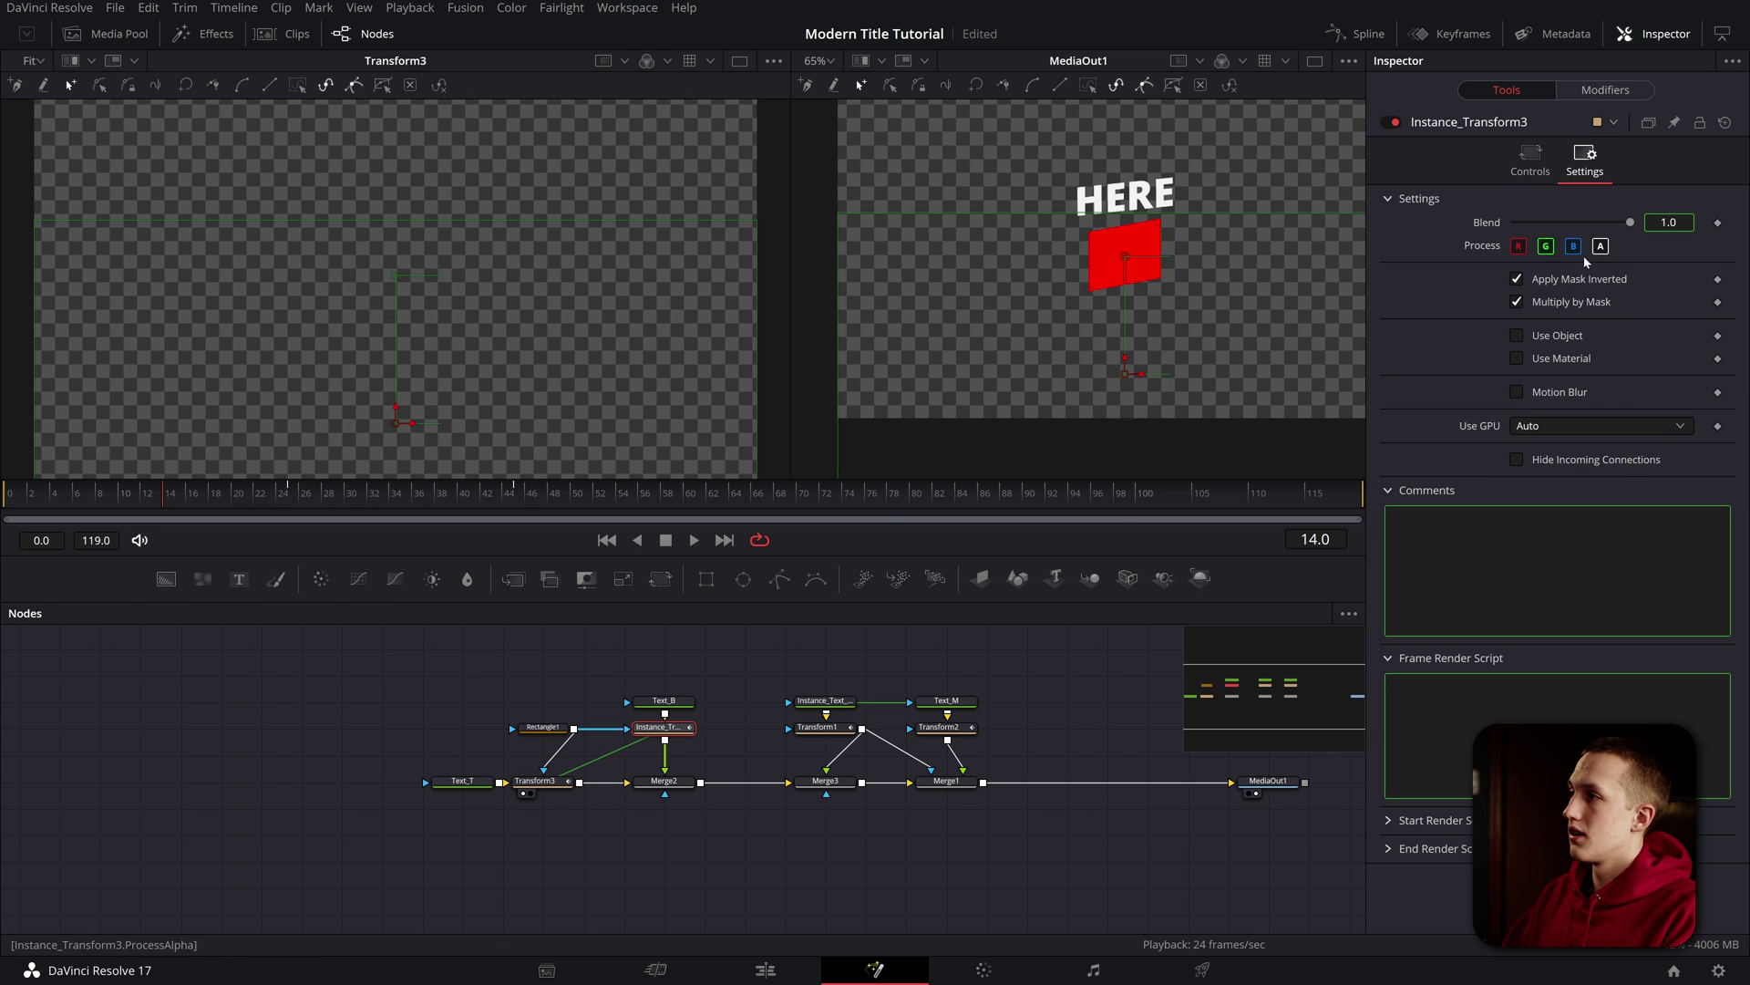
{"action": "right_click", "coordinate": [1549, 282]}
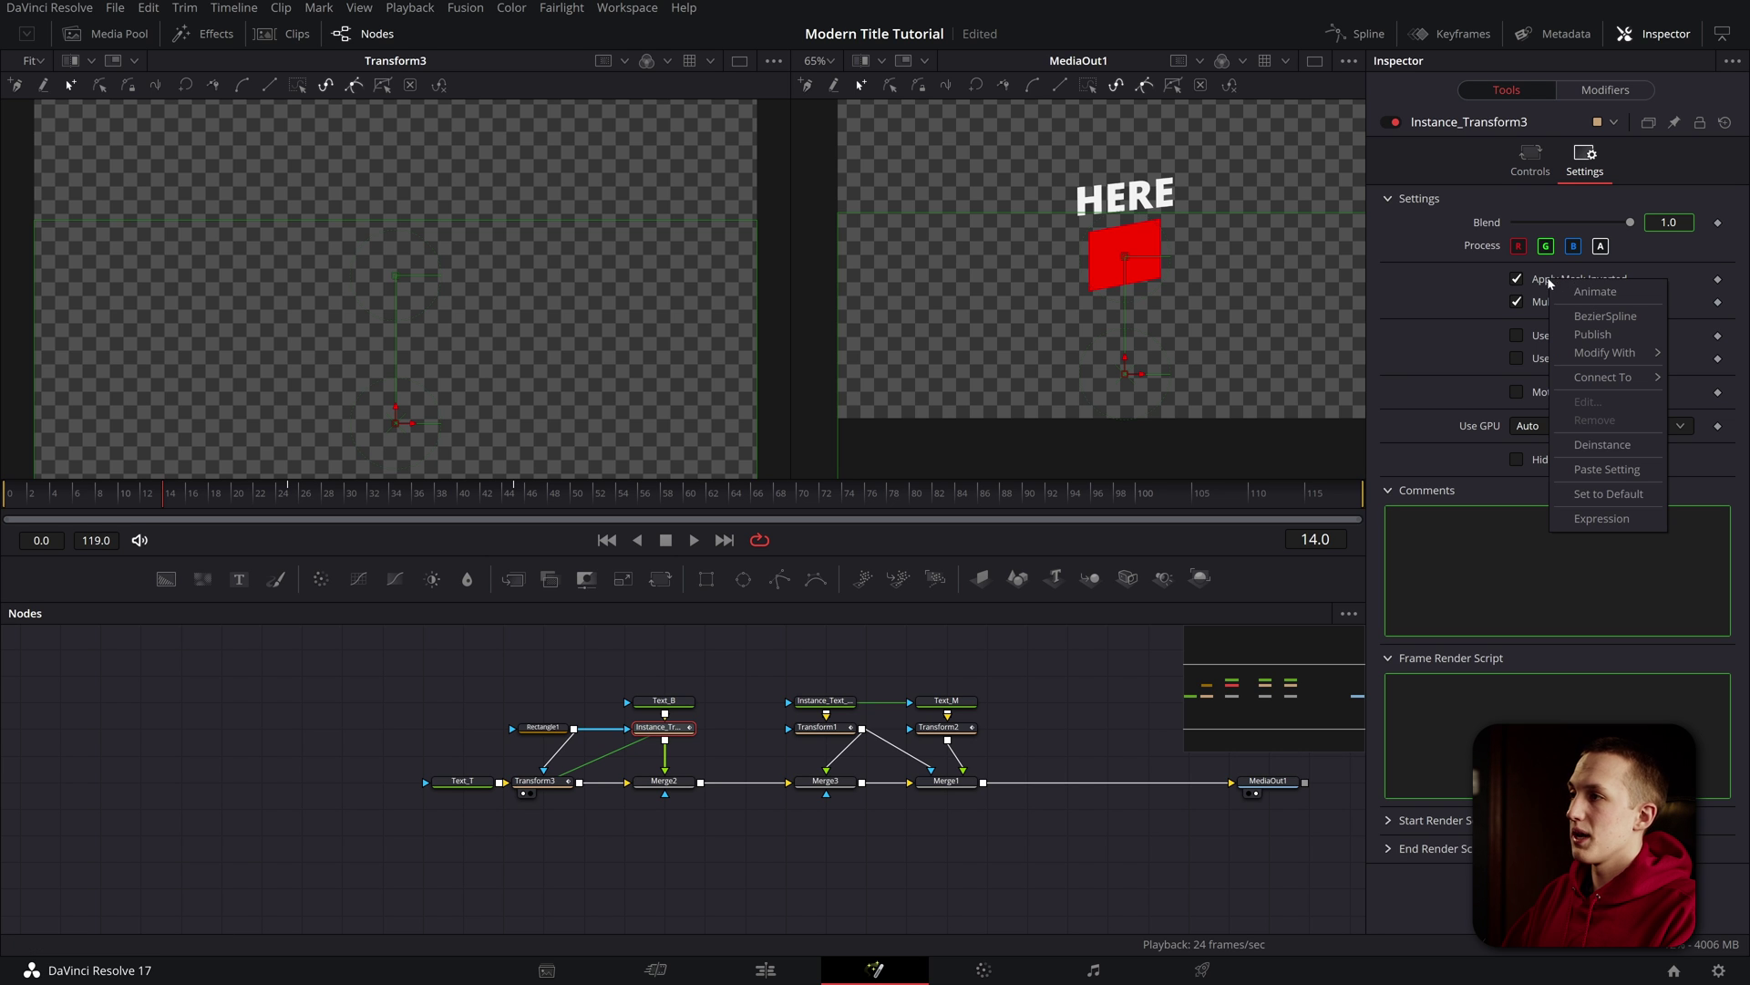
{"action": "left_click", "coordinate": [1603, 445]}
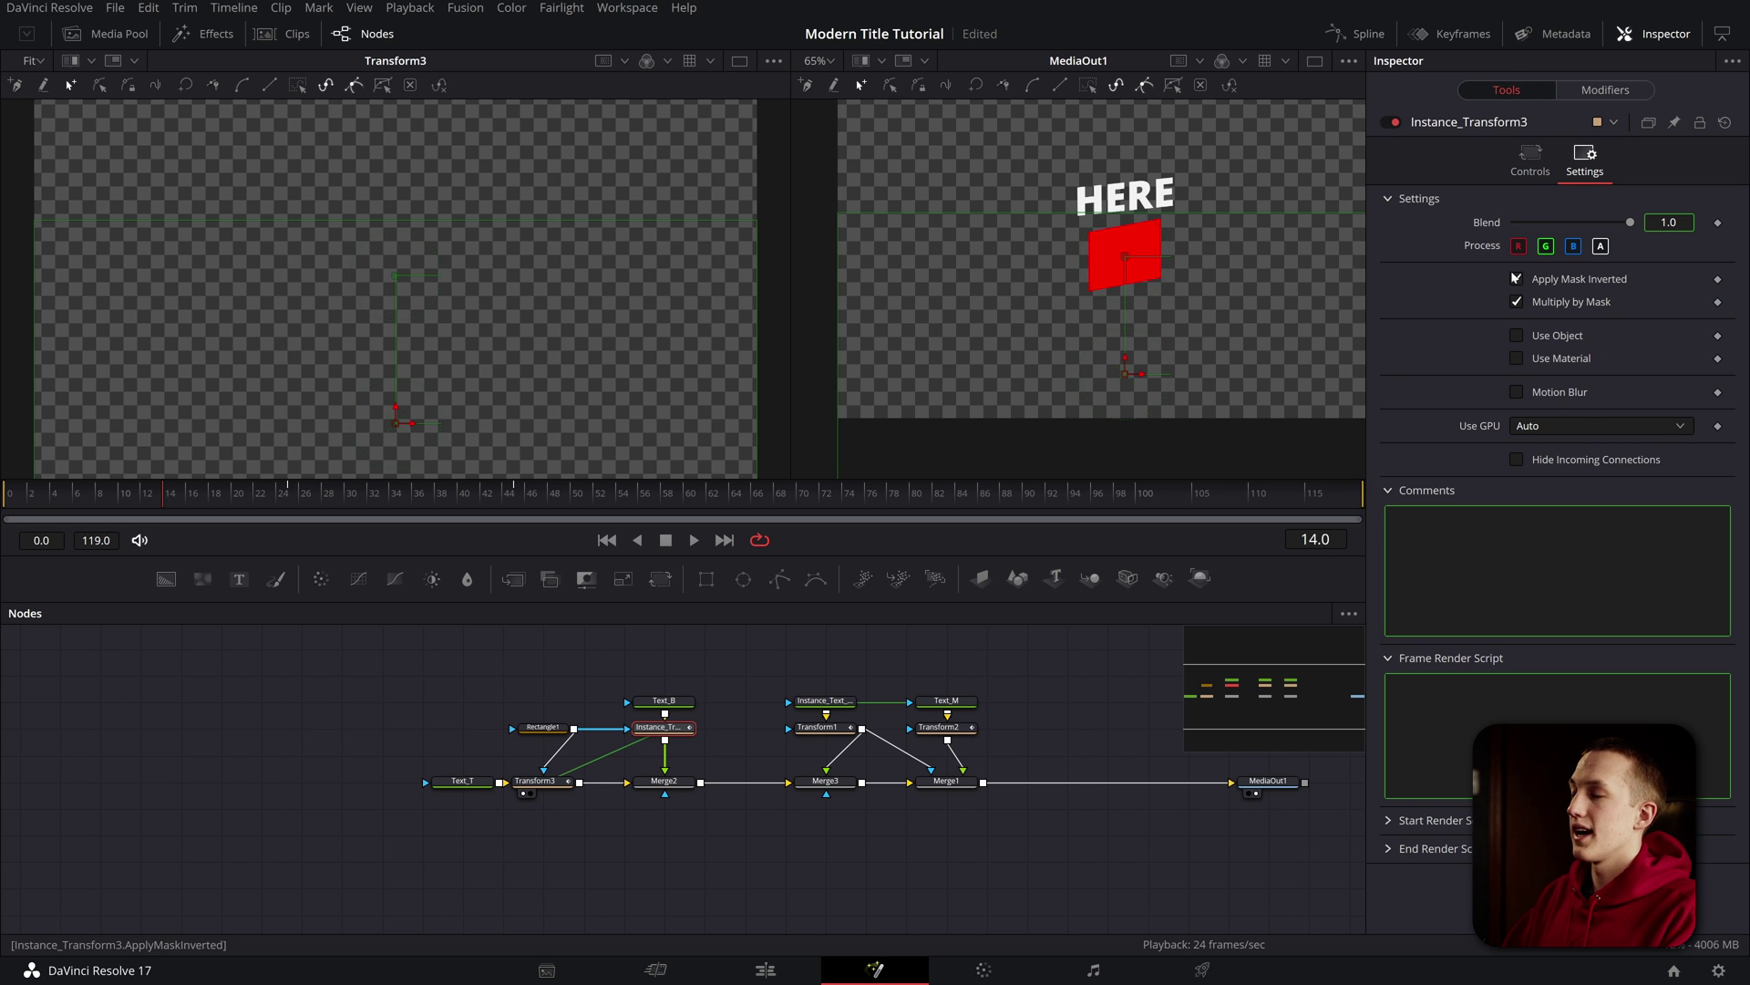
- Play back the title animation from frame 30 and select all transform tools
{"action": "key", "text": "space"}
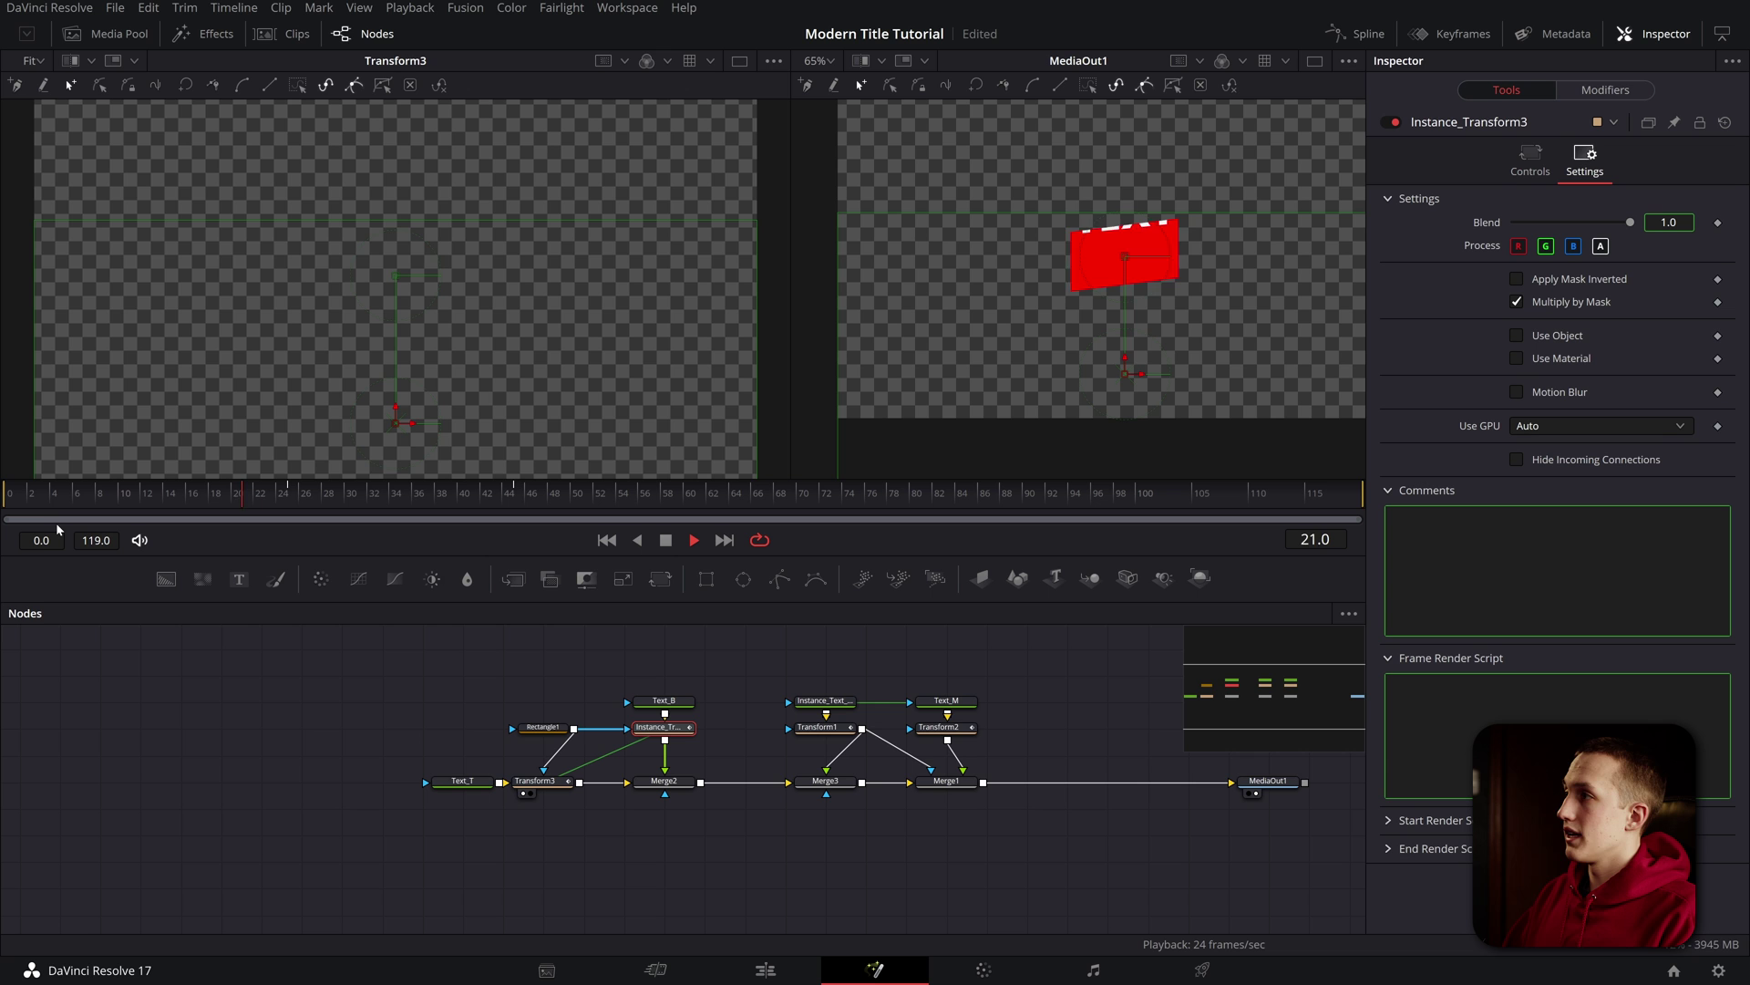
{"action": "key", "text": "space"}
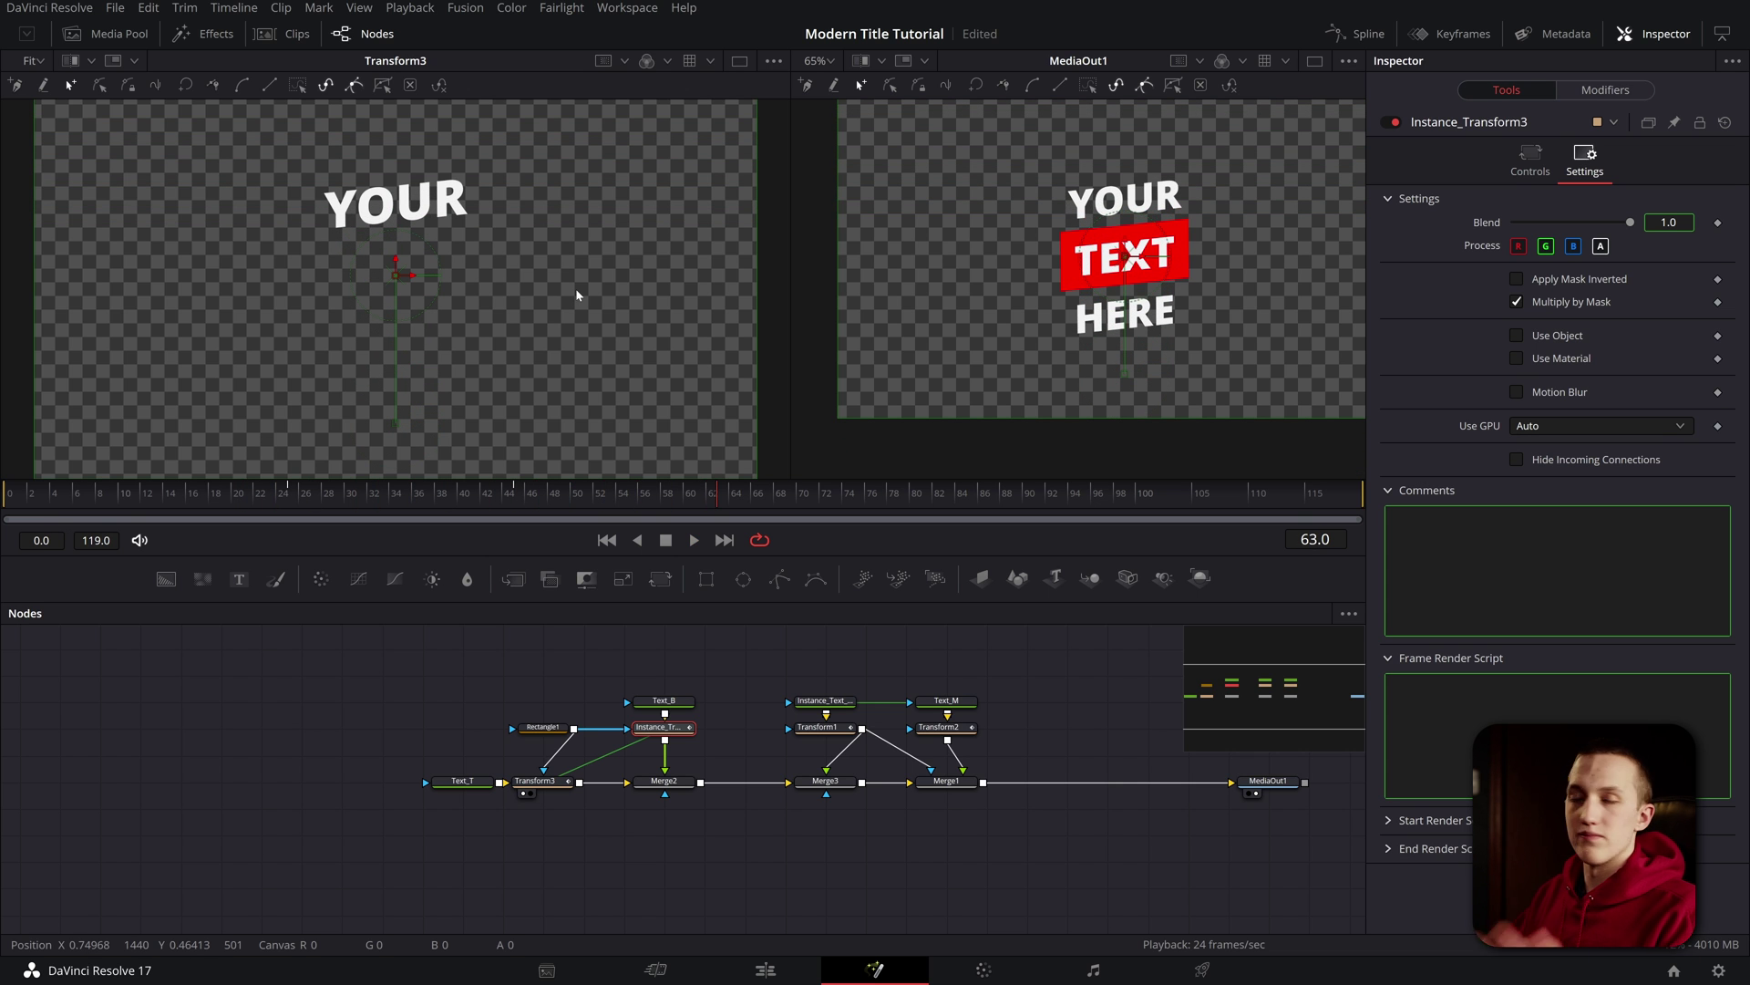
{"action": "left_click", "coordinate": [348, 490]}
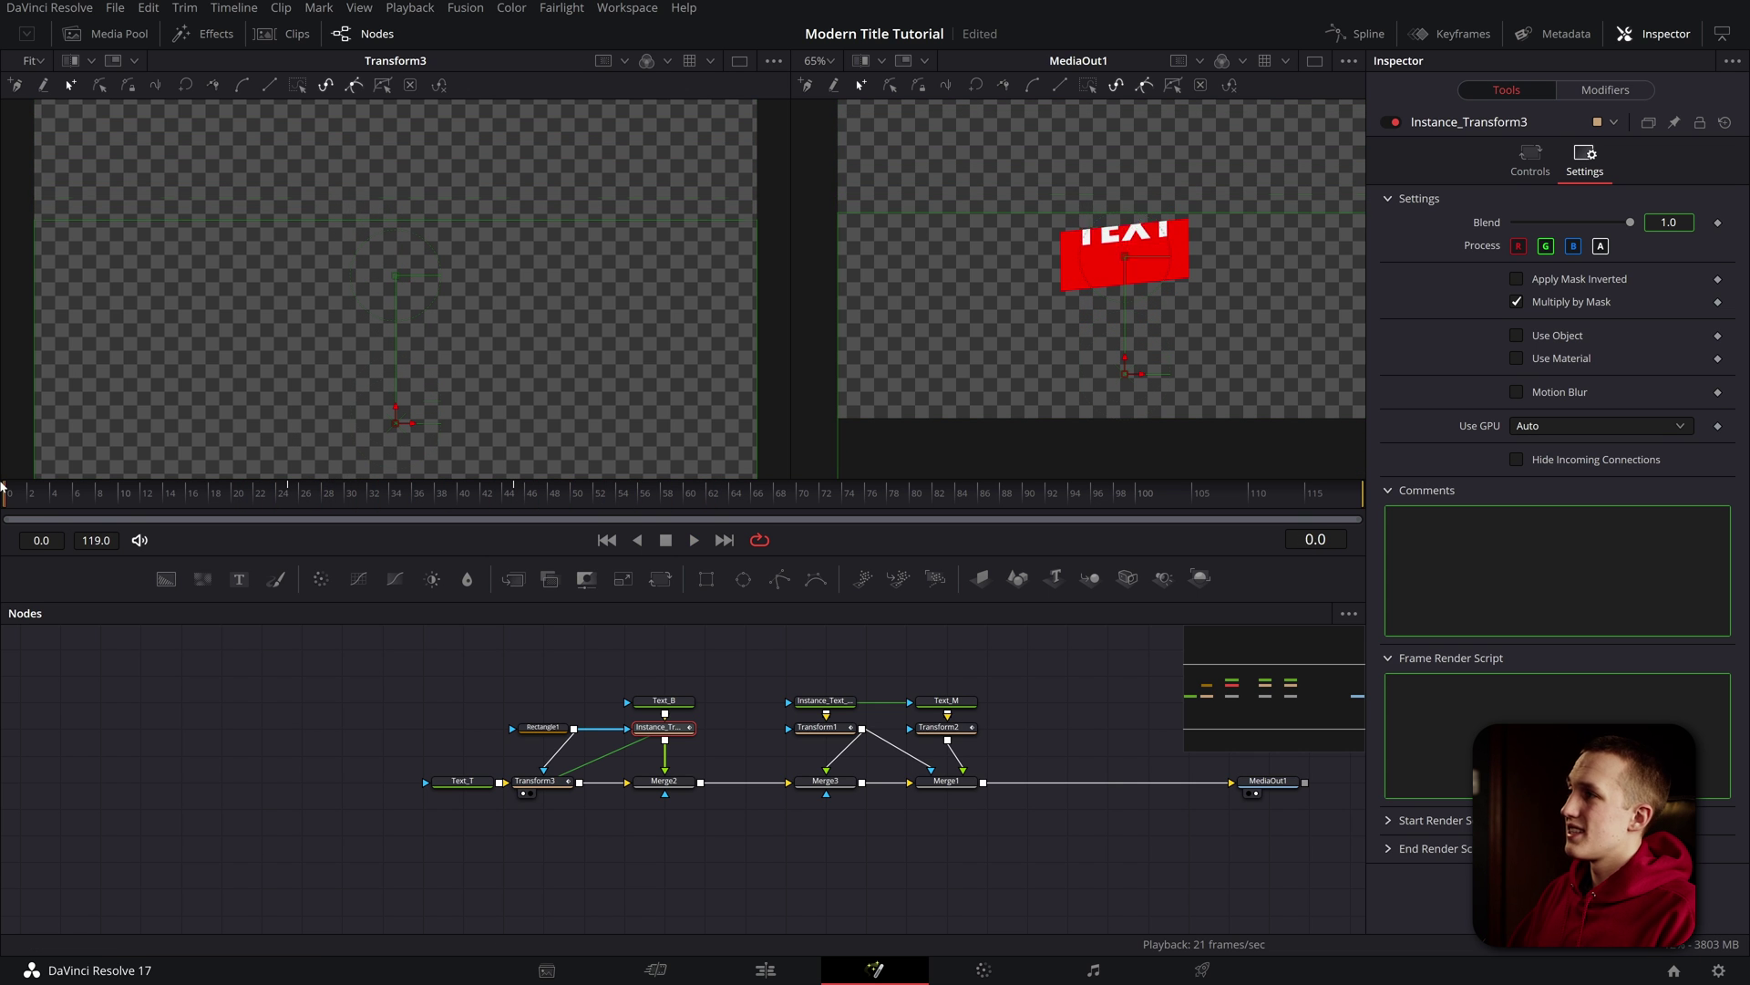
{"action": "key", "text": "space"}
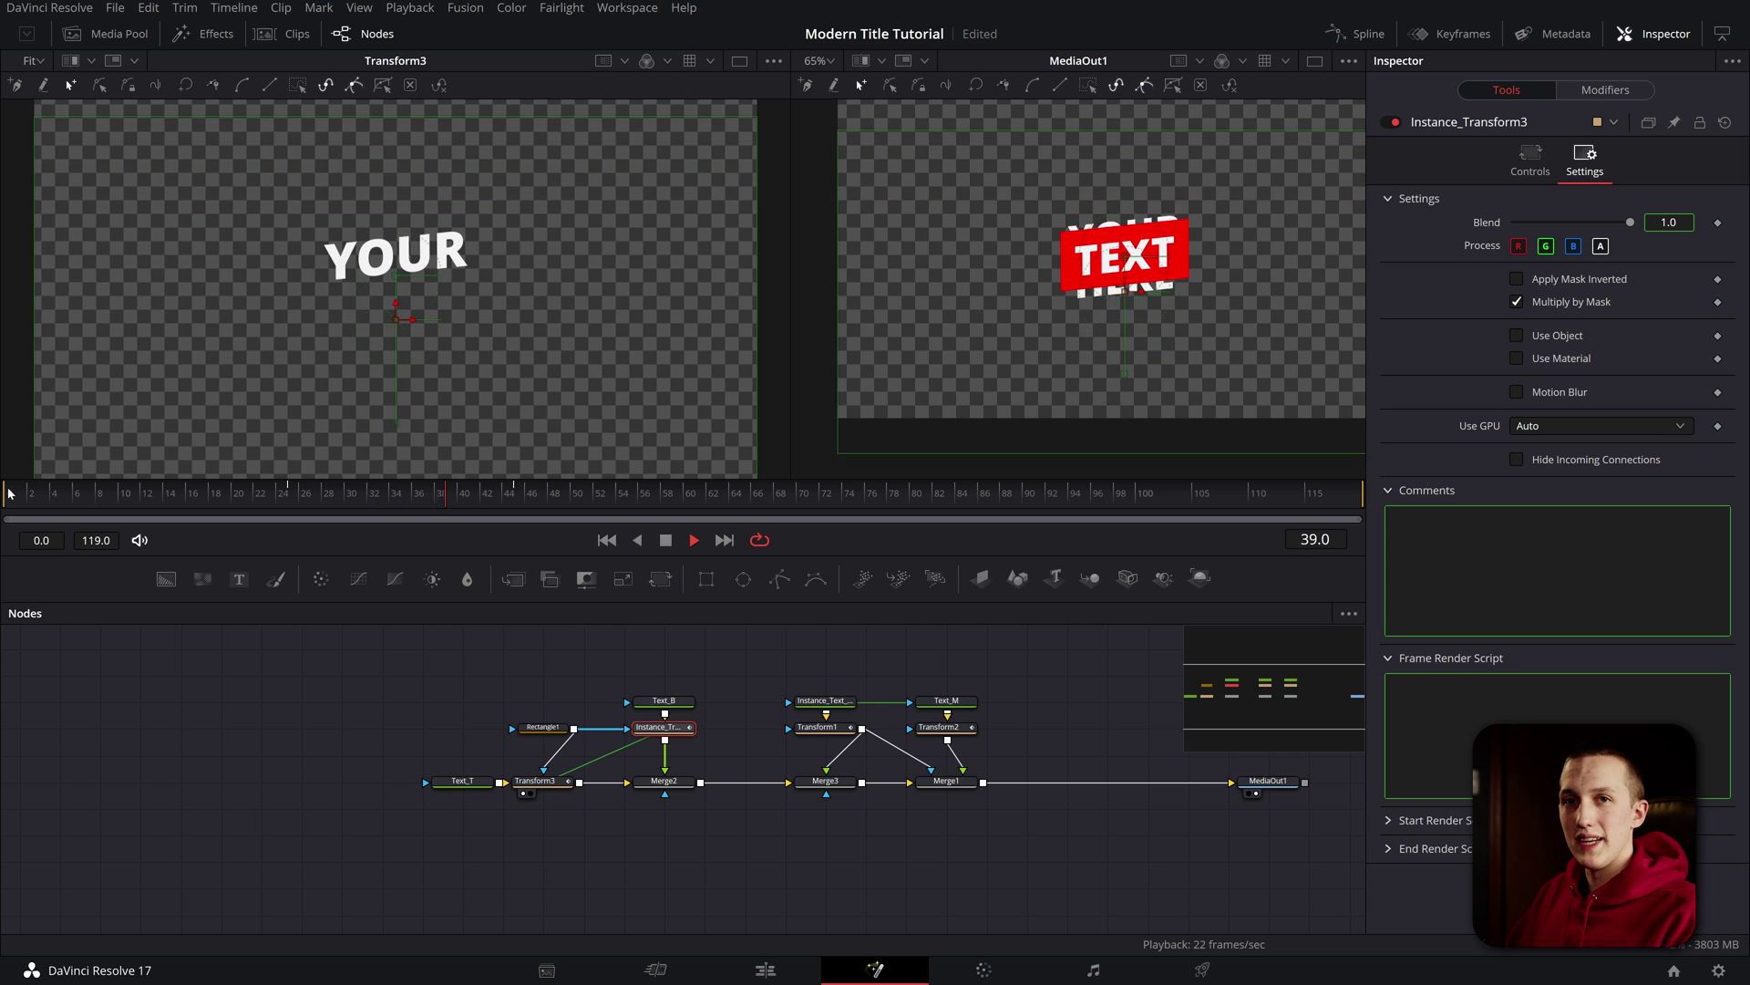
{"action": "key", "text": "space"}
{"action": "key", "text": "ctrl+a"}
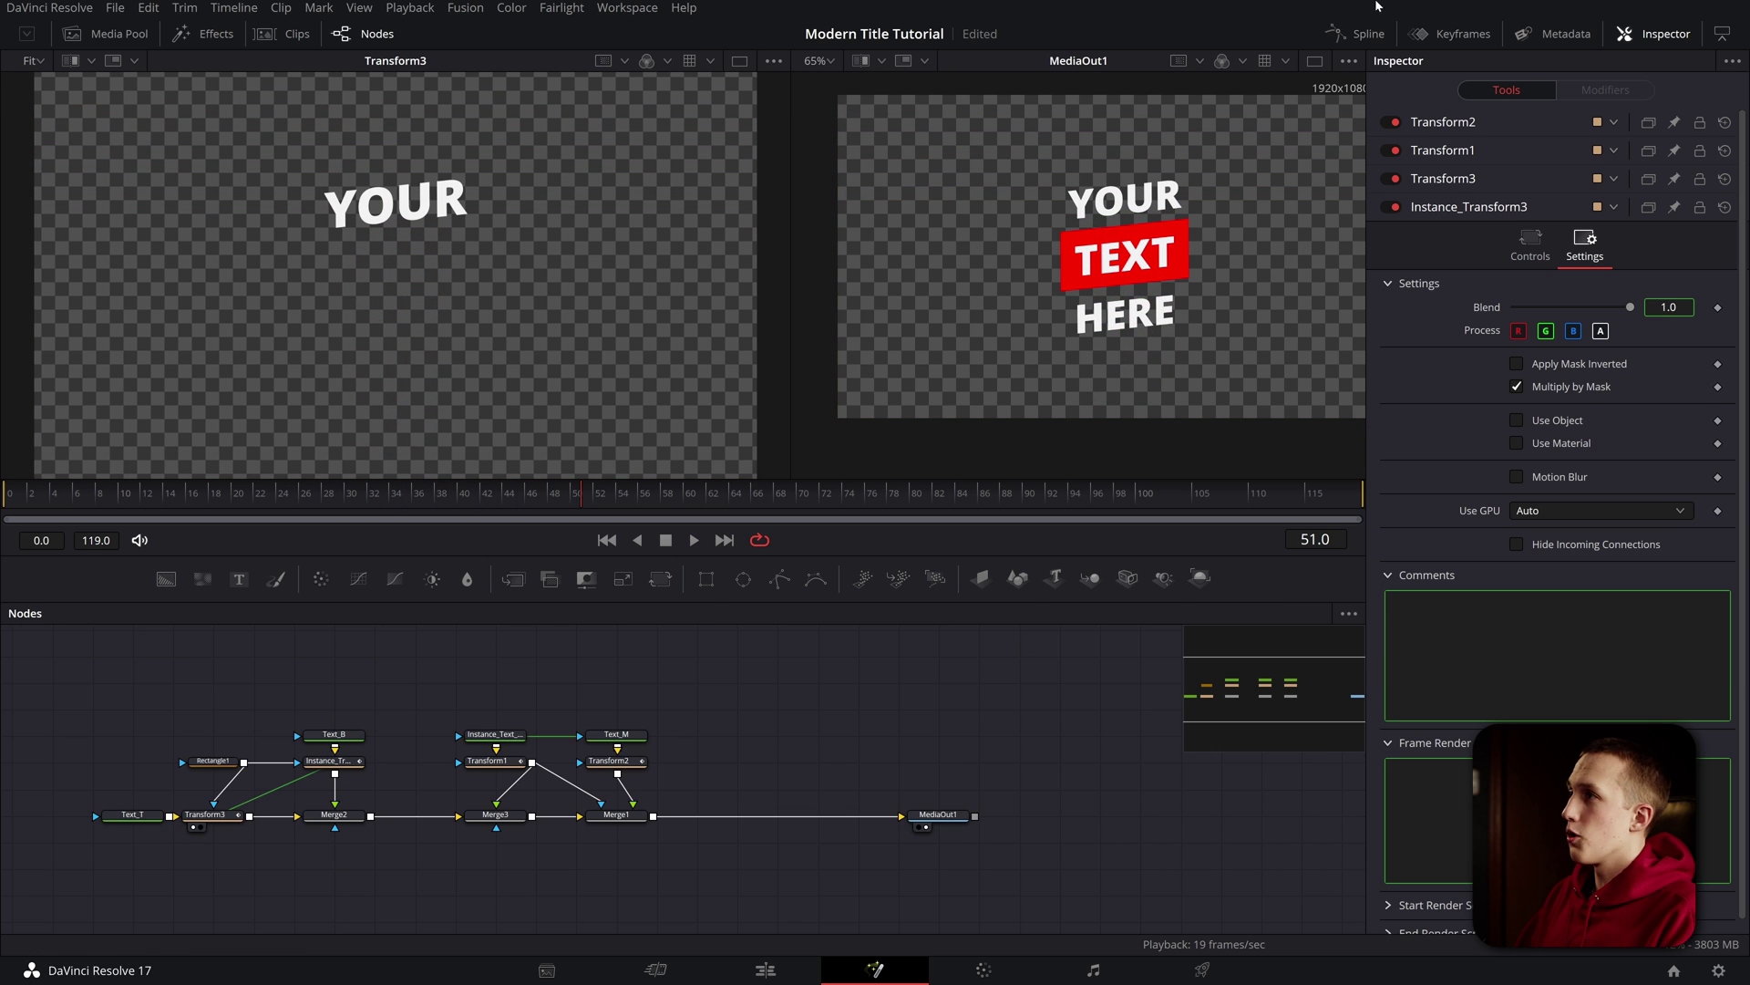
- Show all animated curves of Transform1, Transform2 and Transform3 in the Spline editor, fitted to view
{"action": "left_click", "coordinate": [1356, 33]}
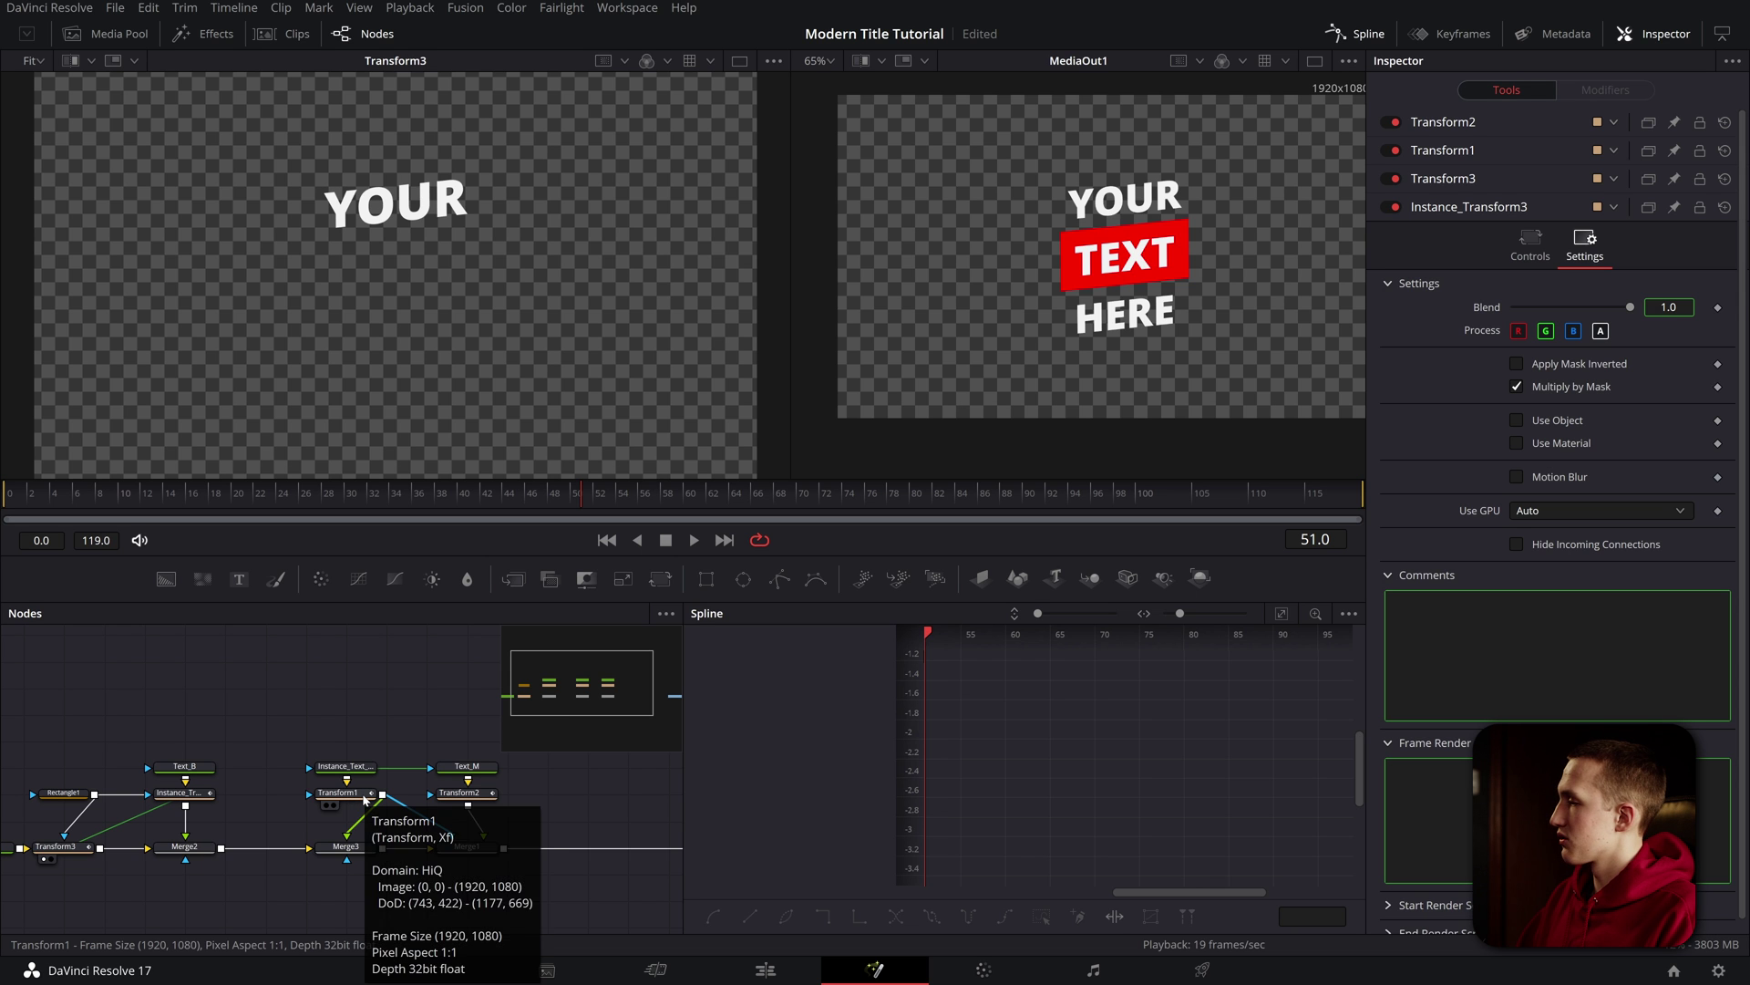
{"action": "left_click", "coordinate": [347, 792]}
{"action": "left_click", "coordinate": [465, 793], "text": "ctrl"}
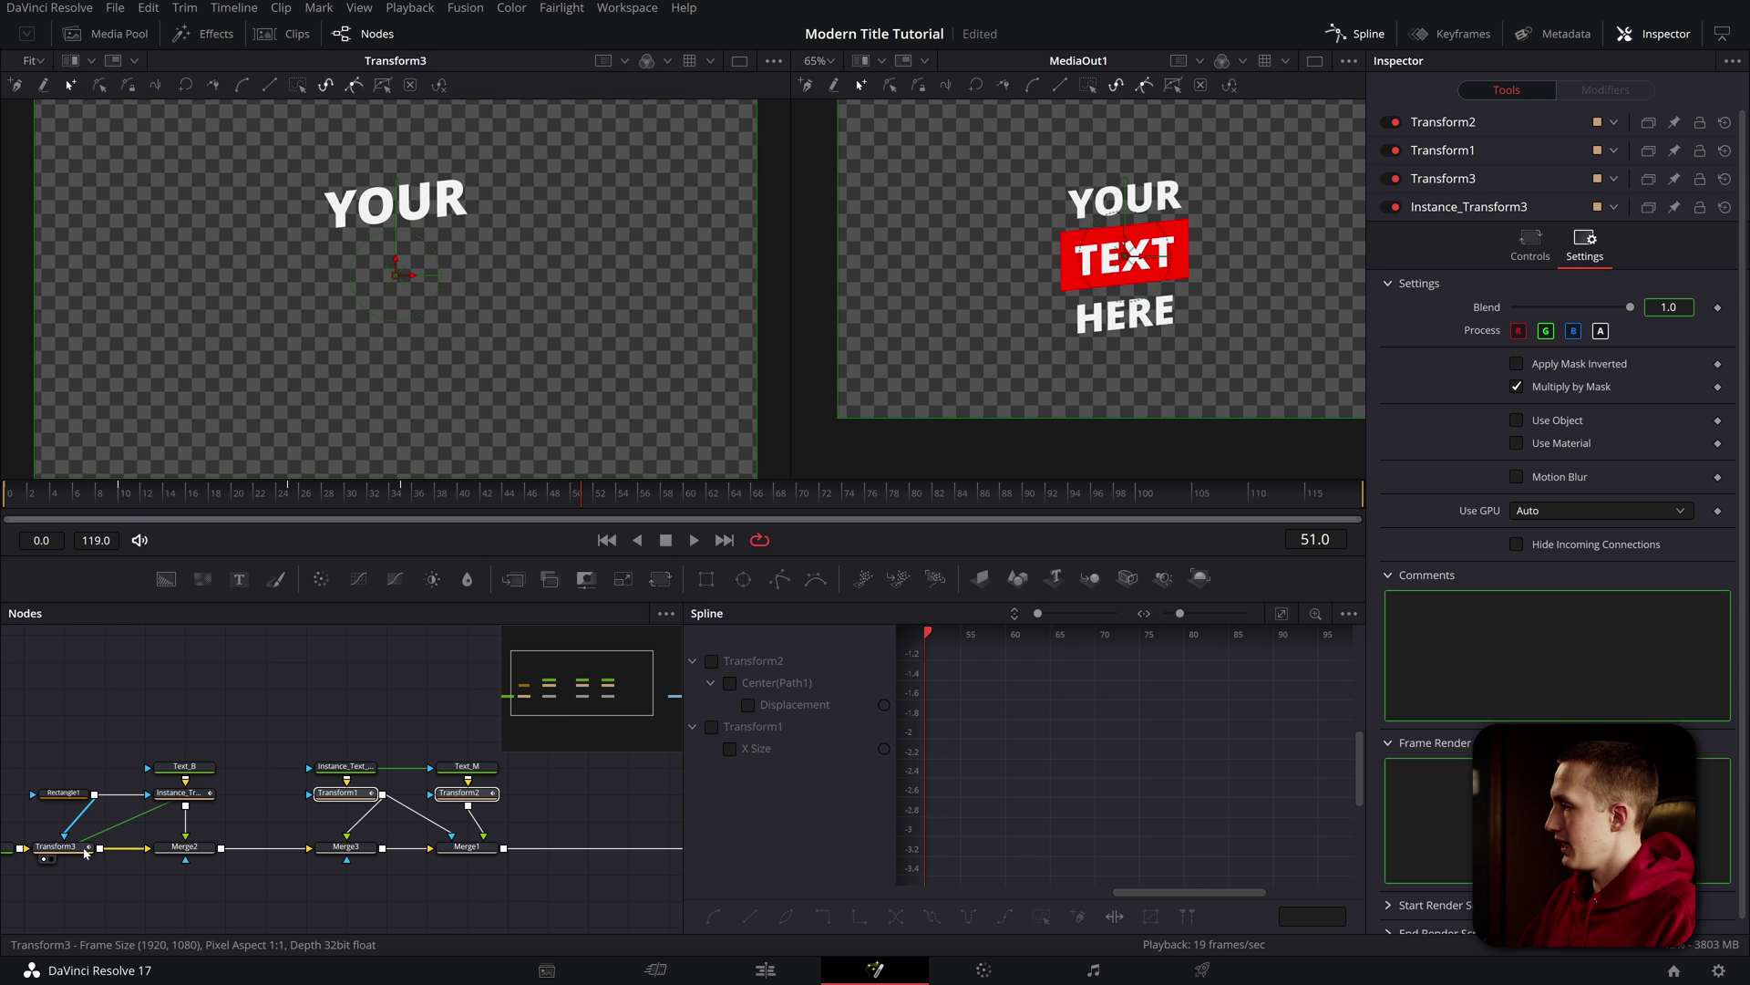
{"action": "left_click", "coordinate": [56, 846], "text": "ctrl"}
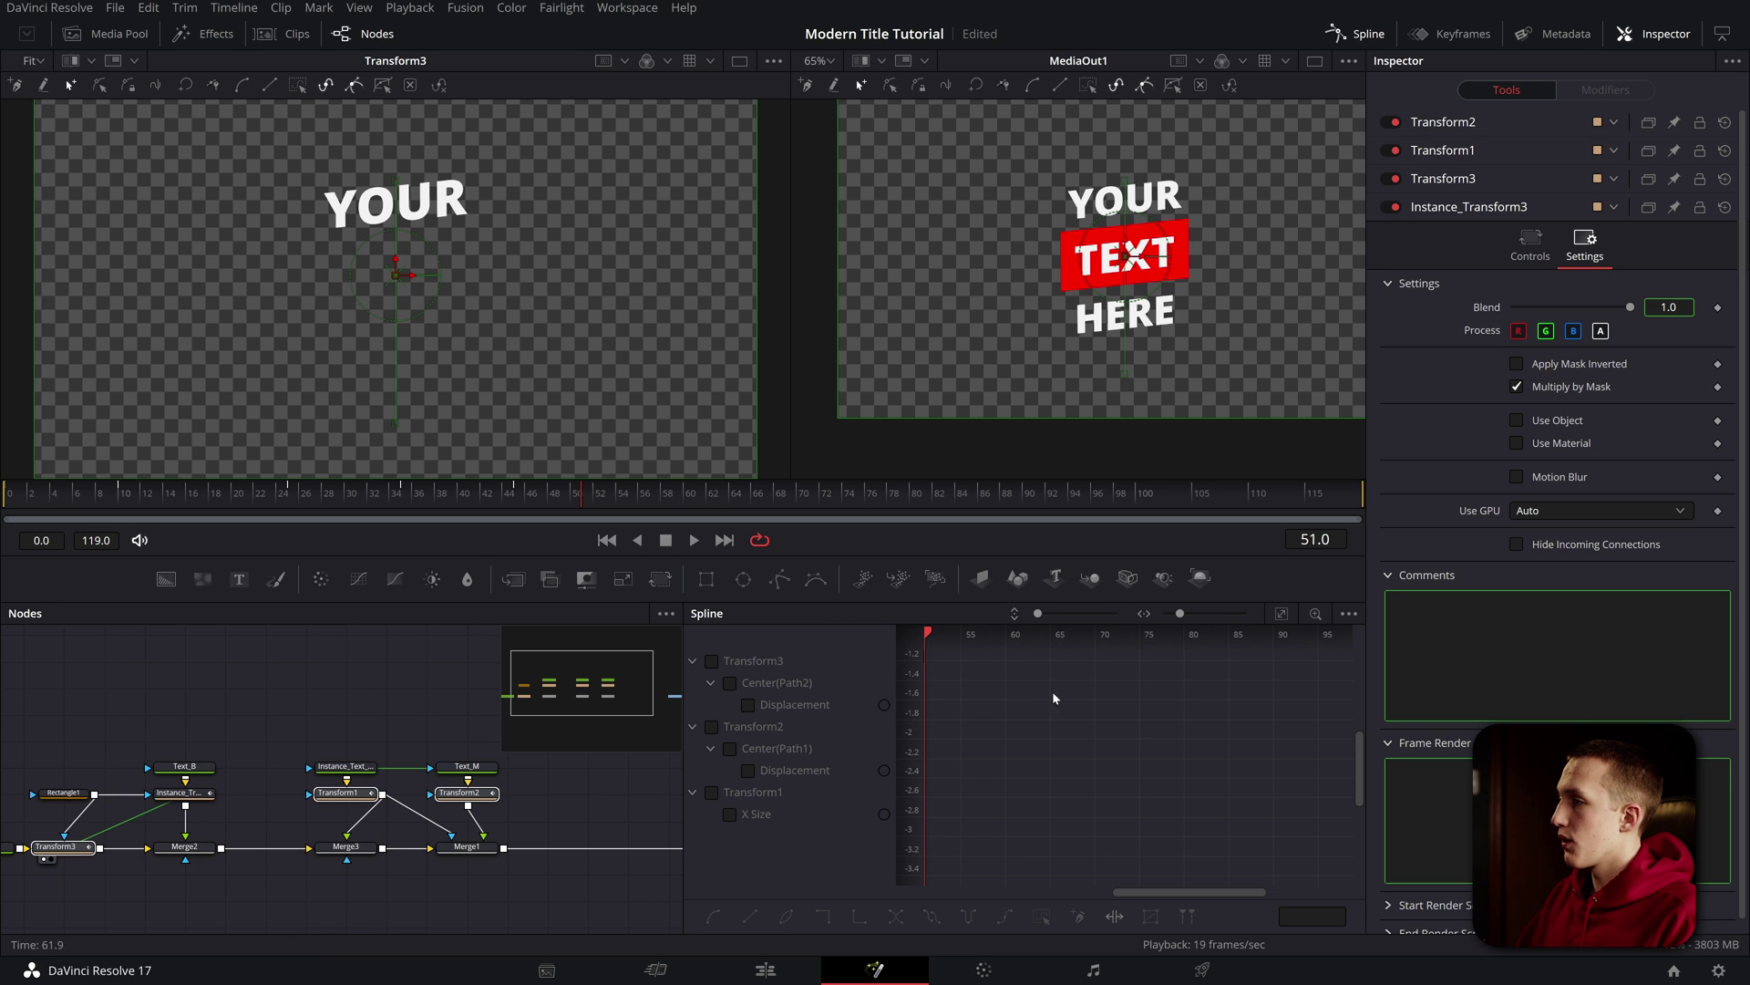
{"action": "left_click", "coordinate": [1345, 614]}
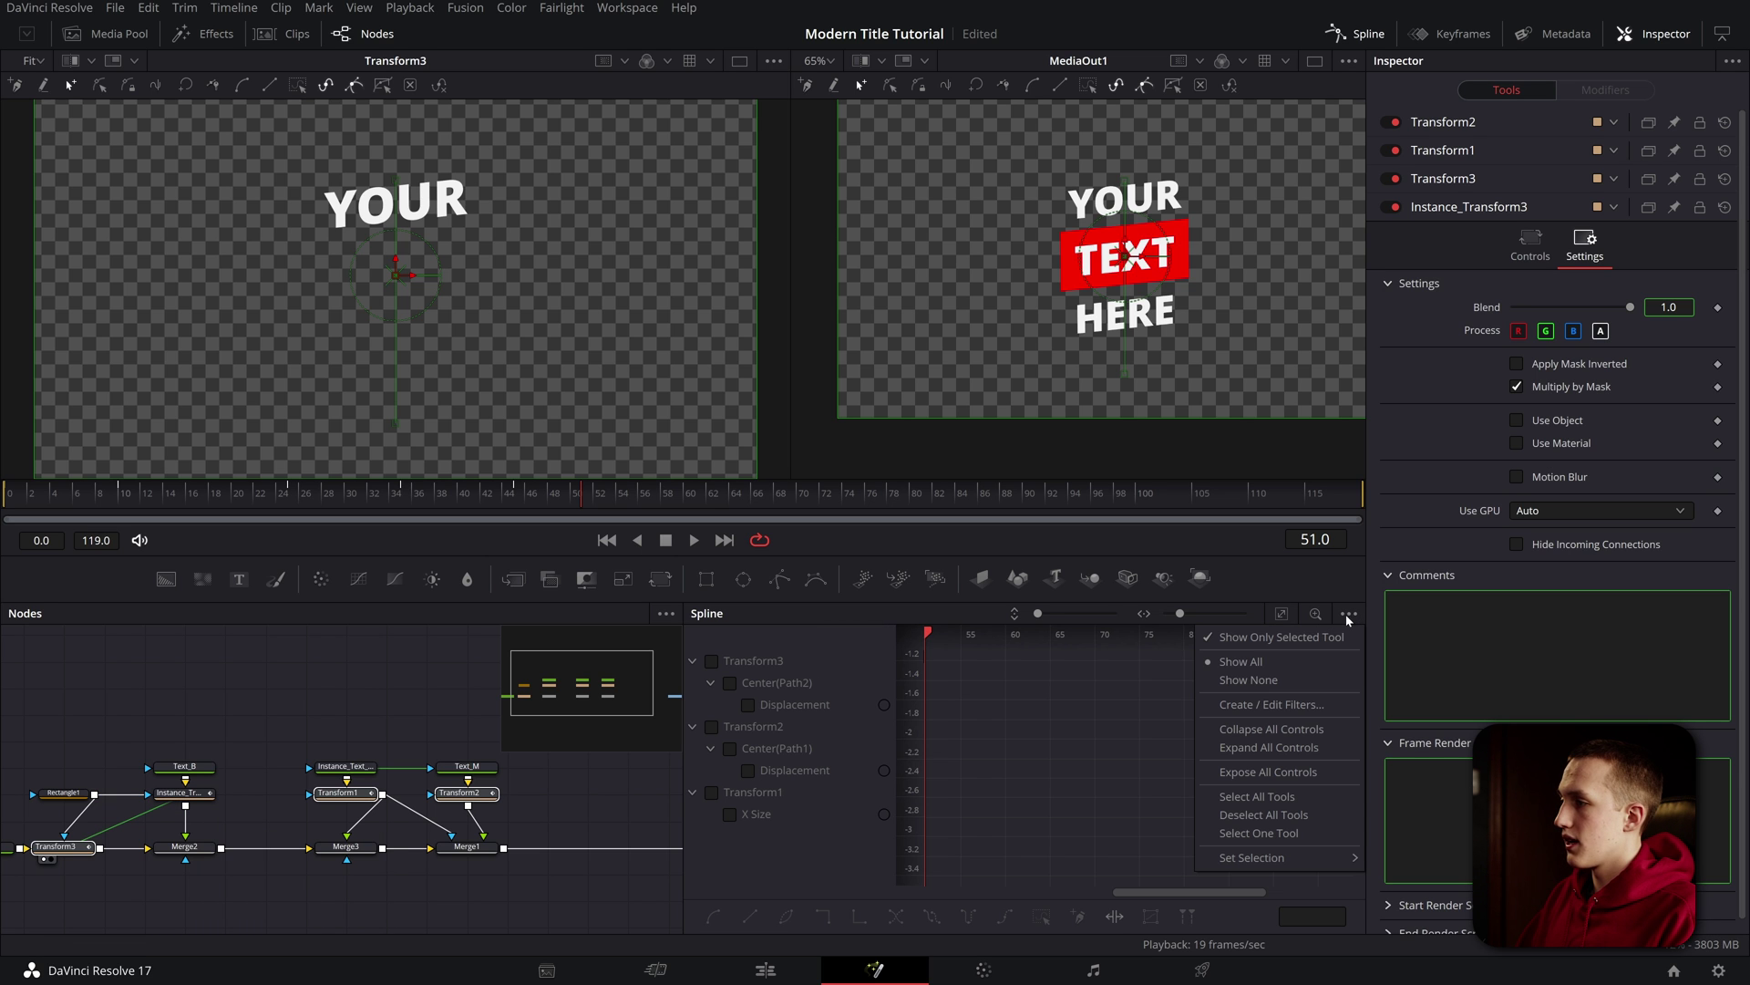
{"action": "left_click", "coordinate": [1261, 788]}
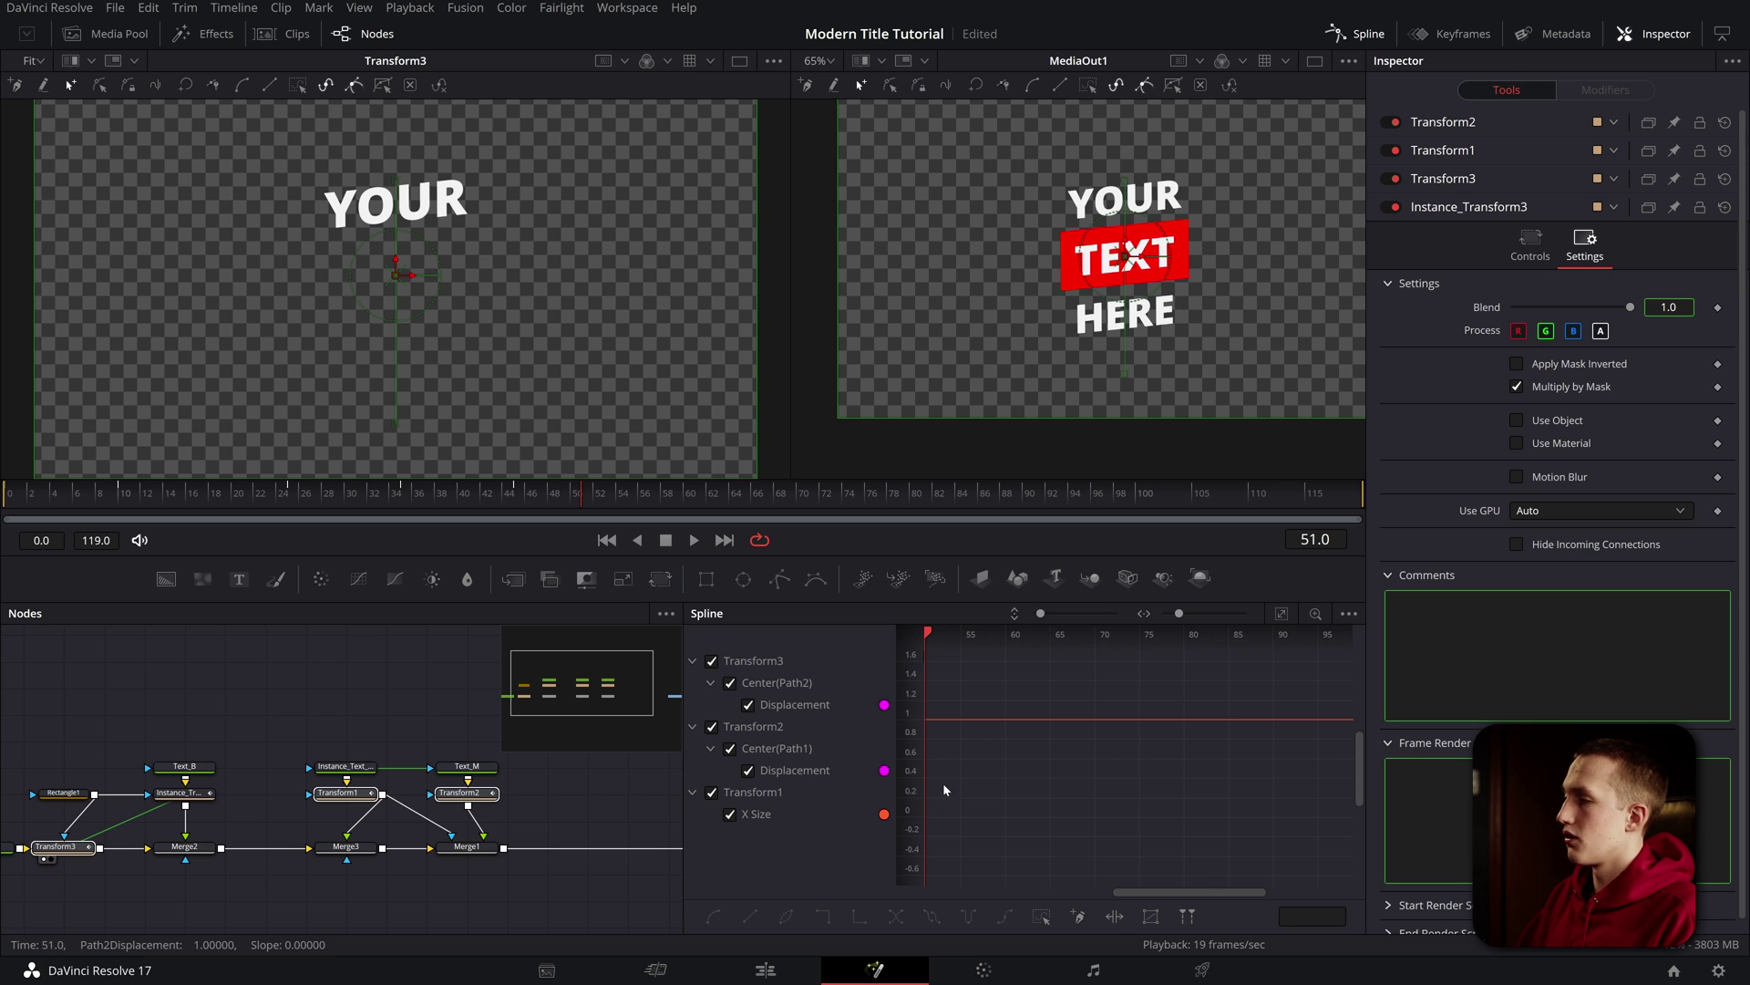
{"action": "key", "text": "ctrl+f"}
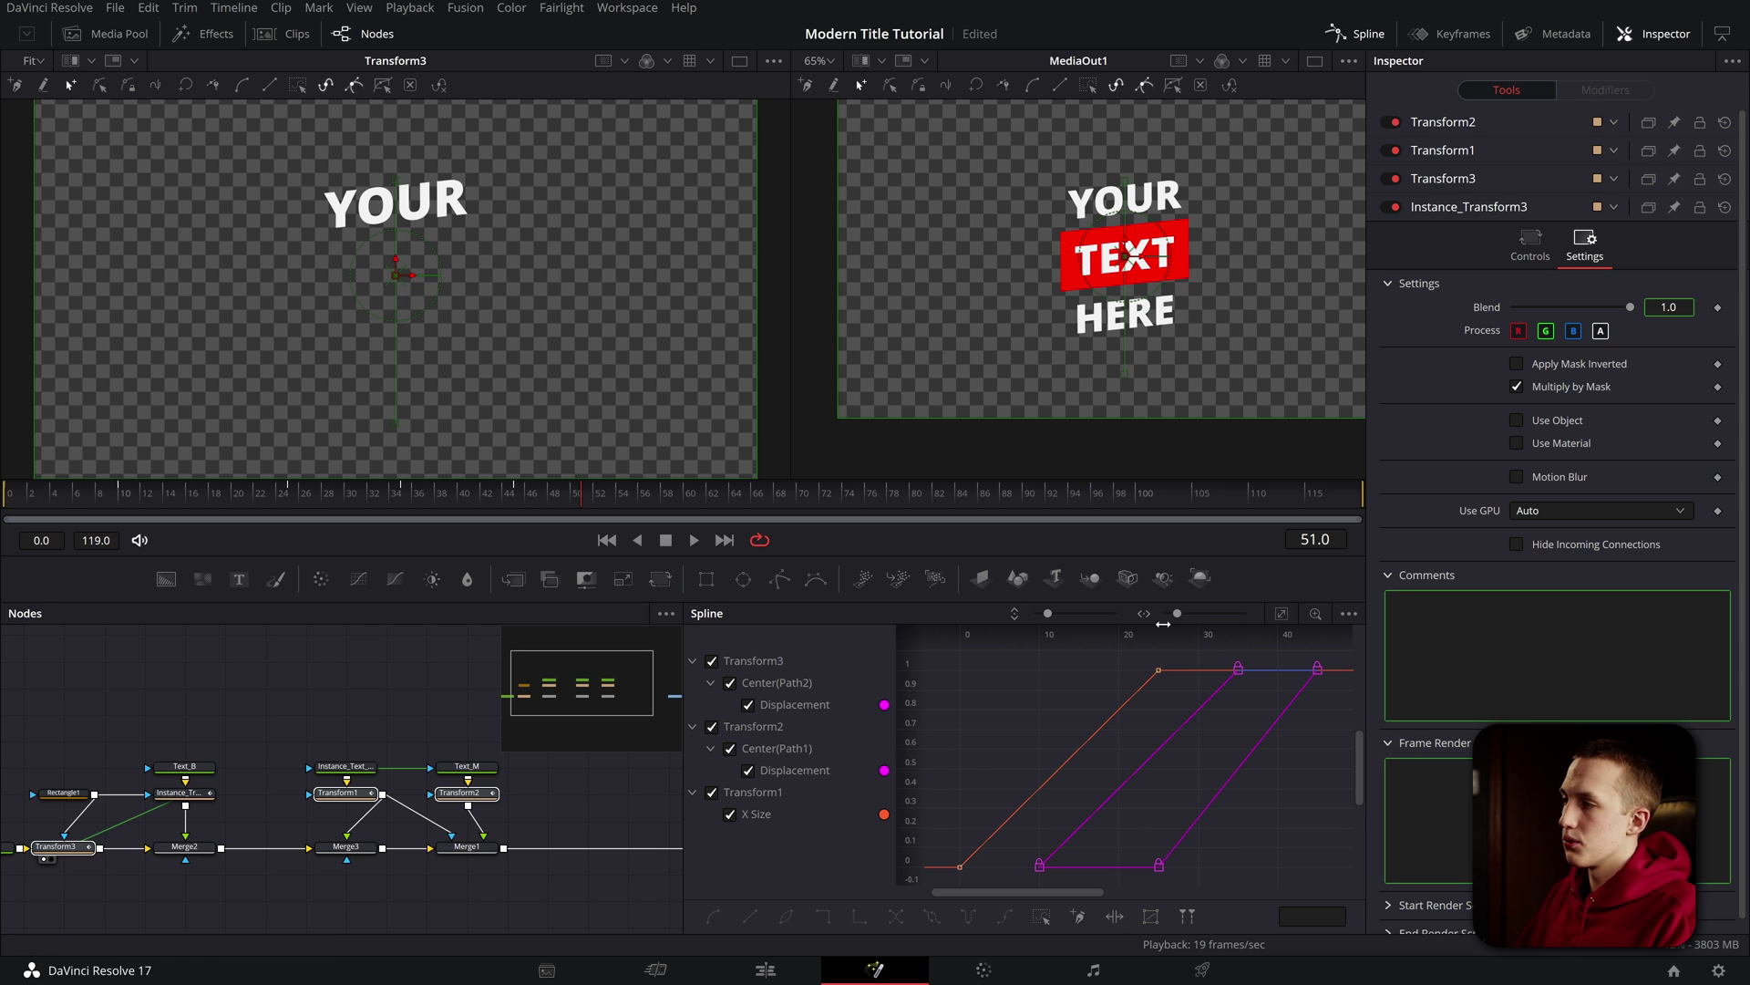
- Smooth all ramp keyframes with Ease In 87.6 and Ease Out 33, then flatten the handles
{"action": "left_click_drag", "start_coordinate": [1333, 732], "coordinate": [990, 643]}
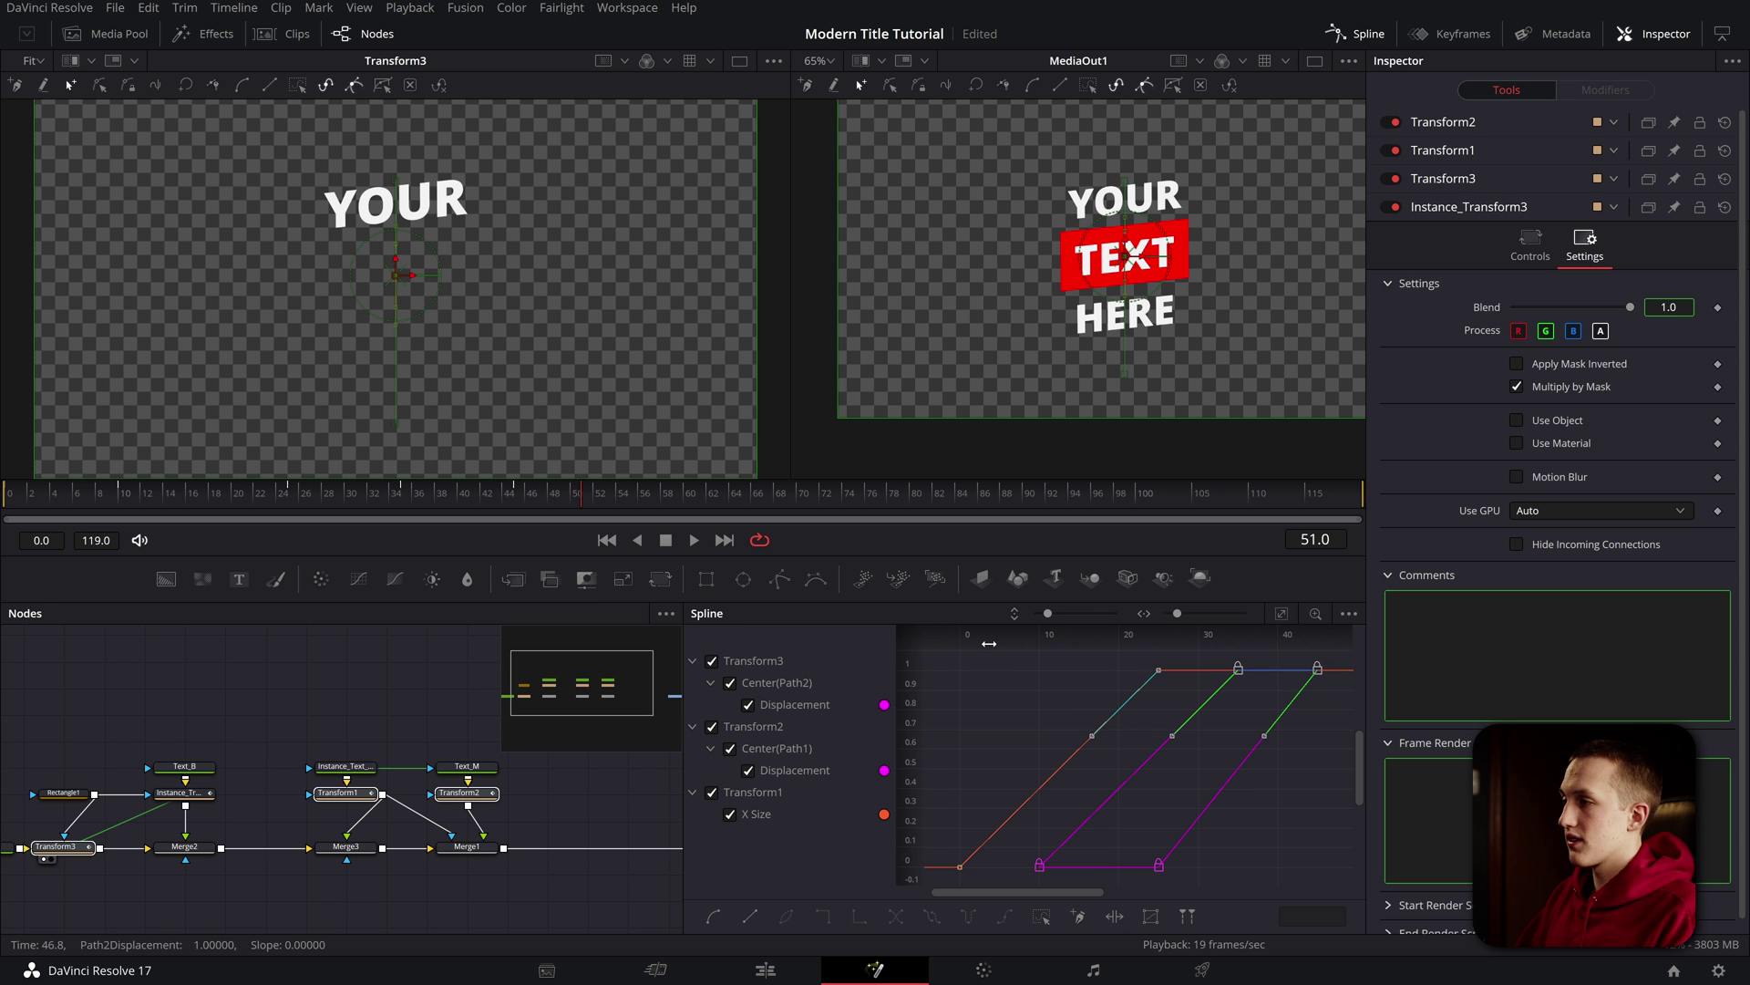
{"action": "key", "text": "s"}
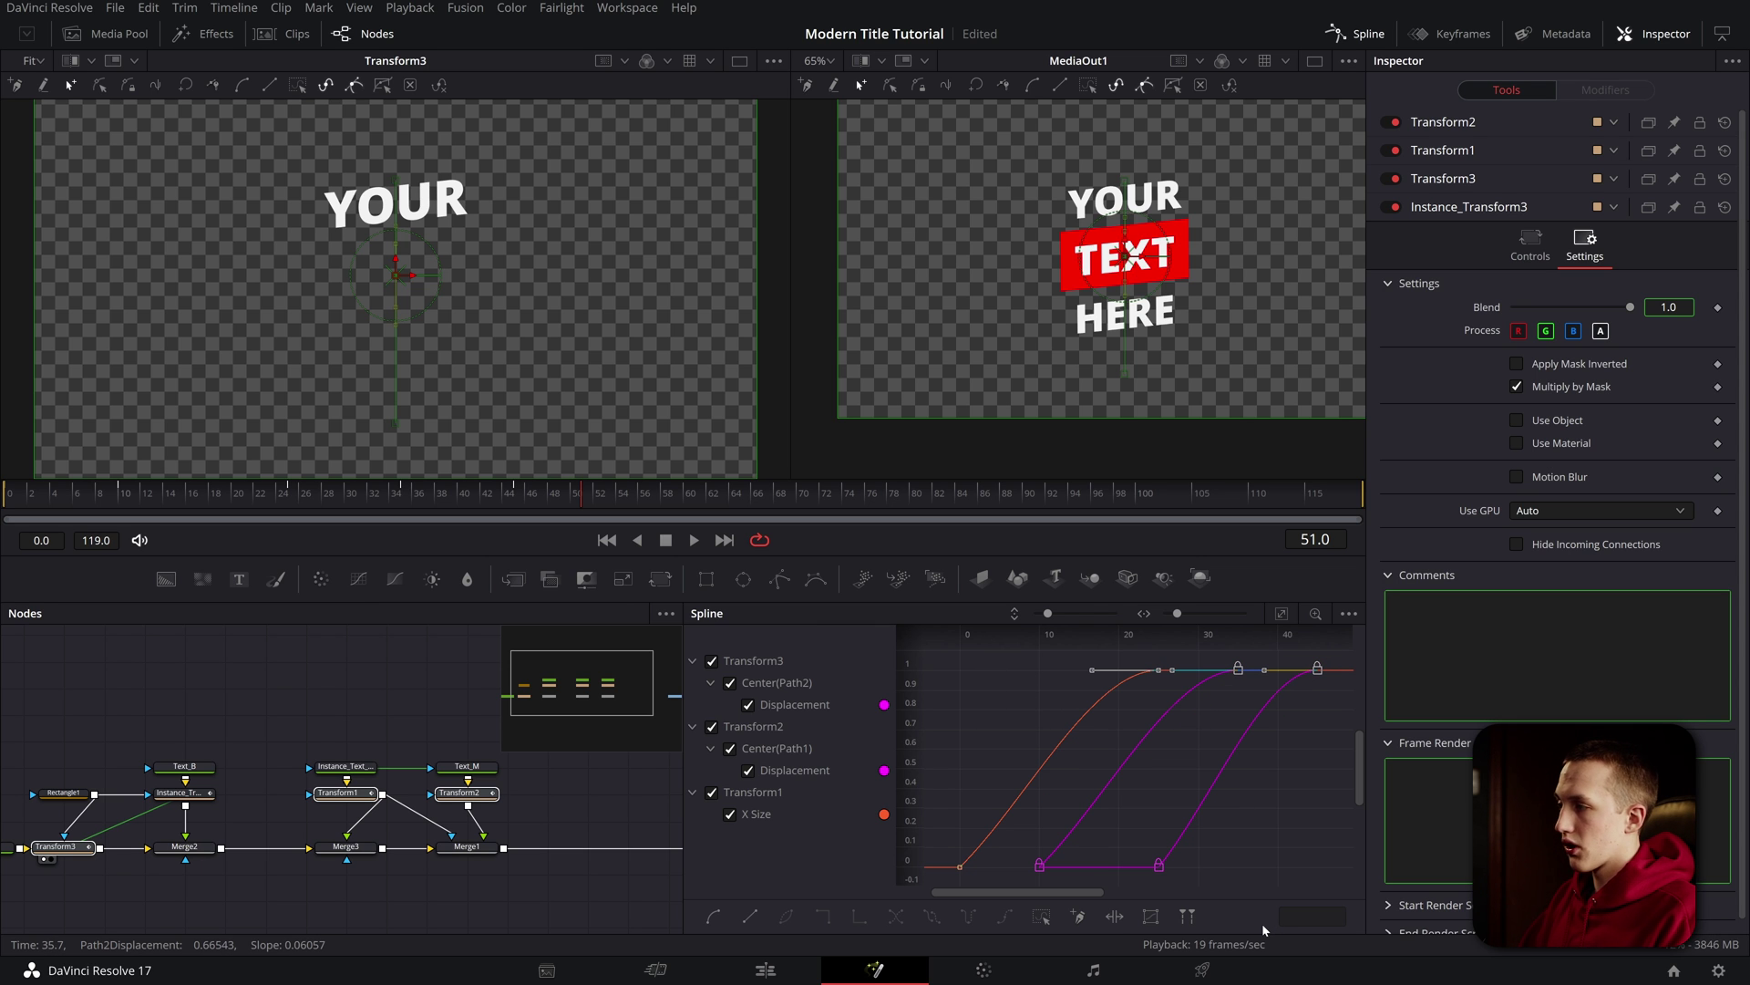
{"action": "key", "text": "t"}
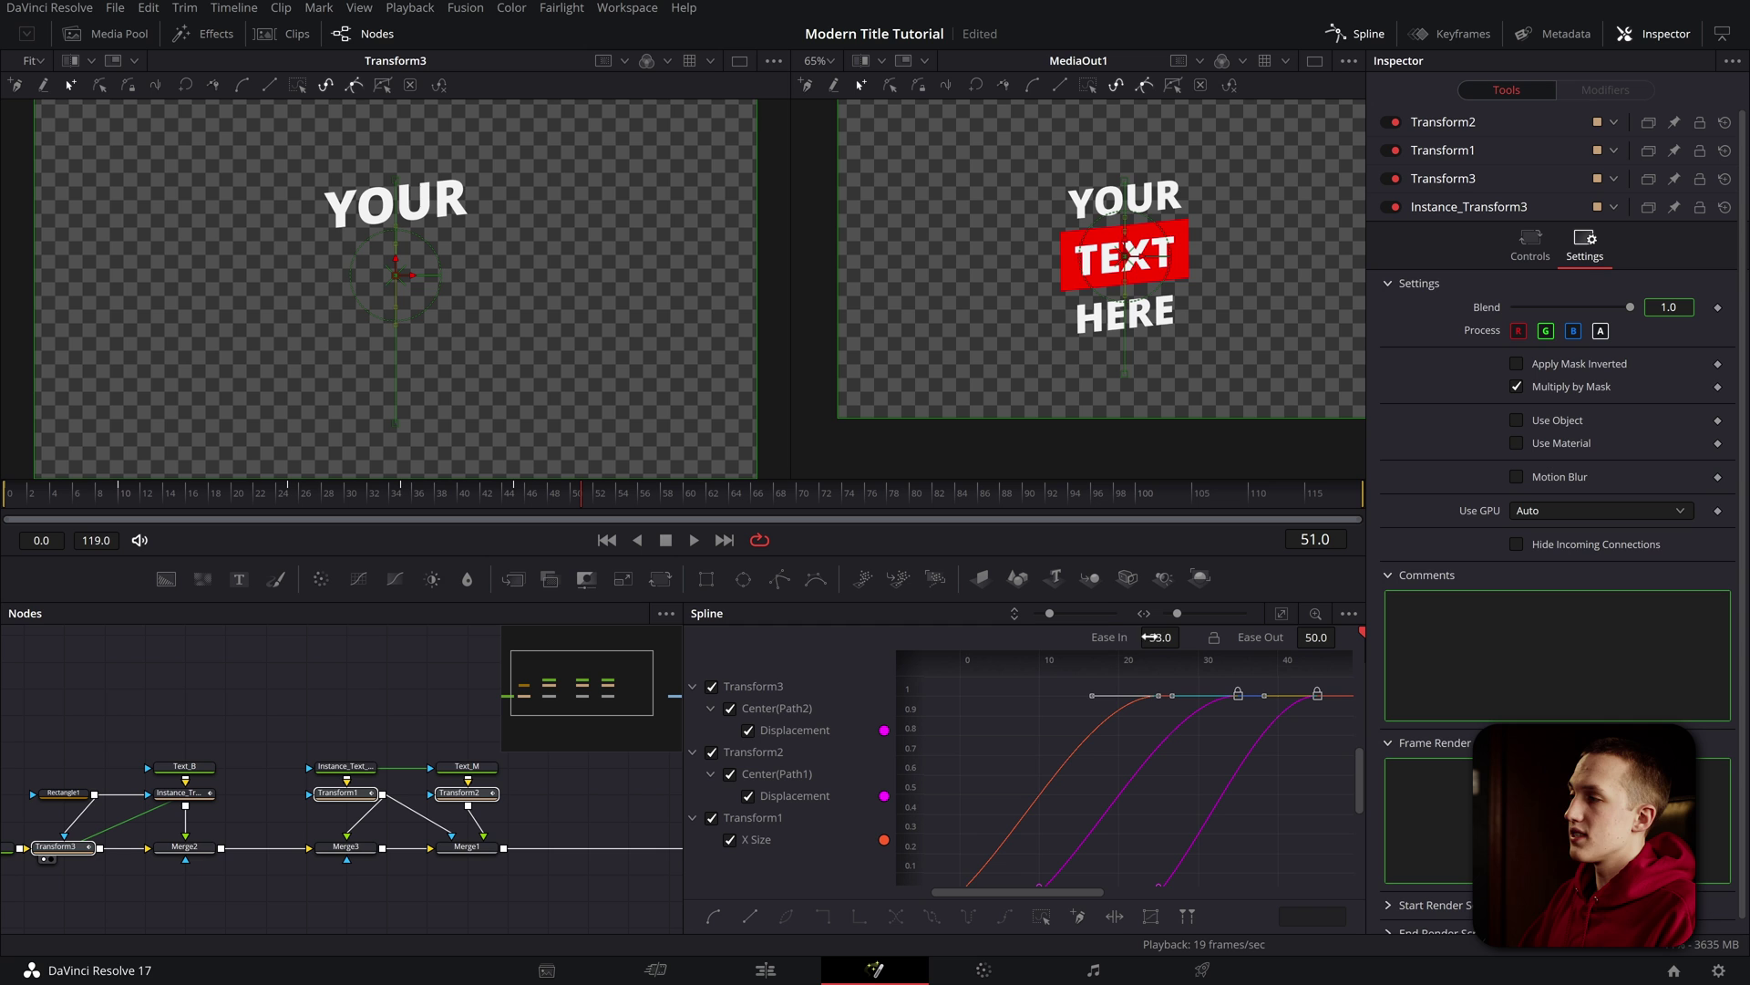
{"action": "left_click_drag", "start_coordinate": [1160, 638], "coordinate": [1185, 635]}
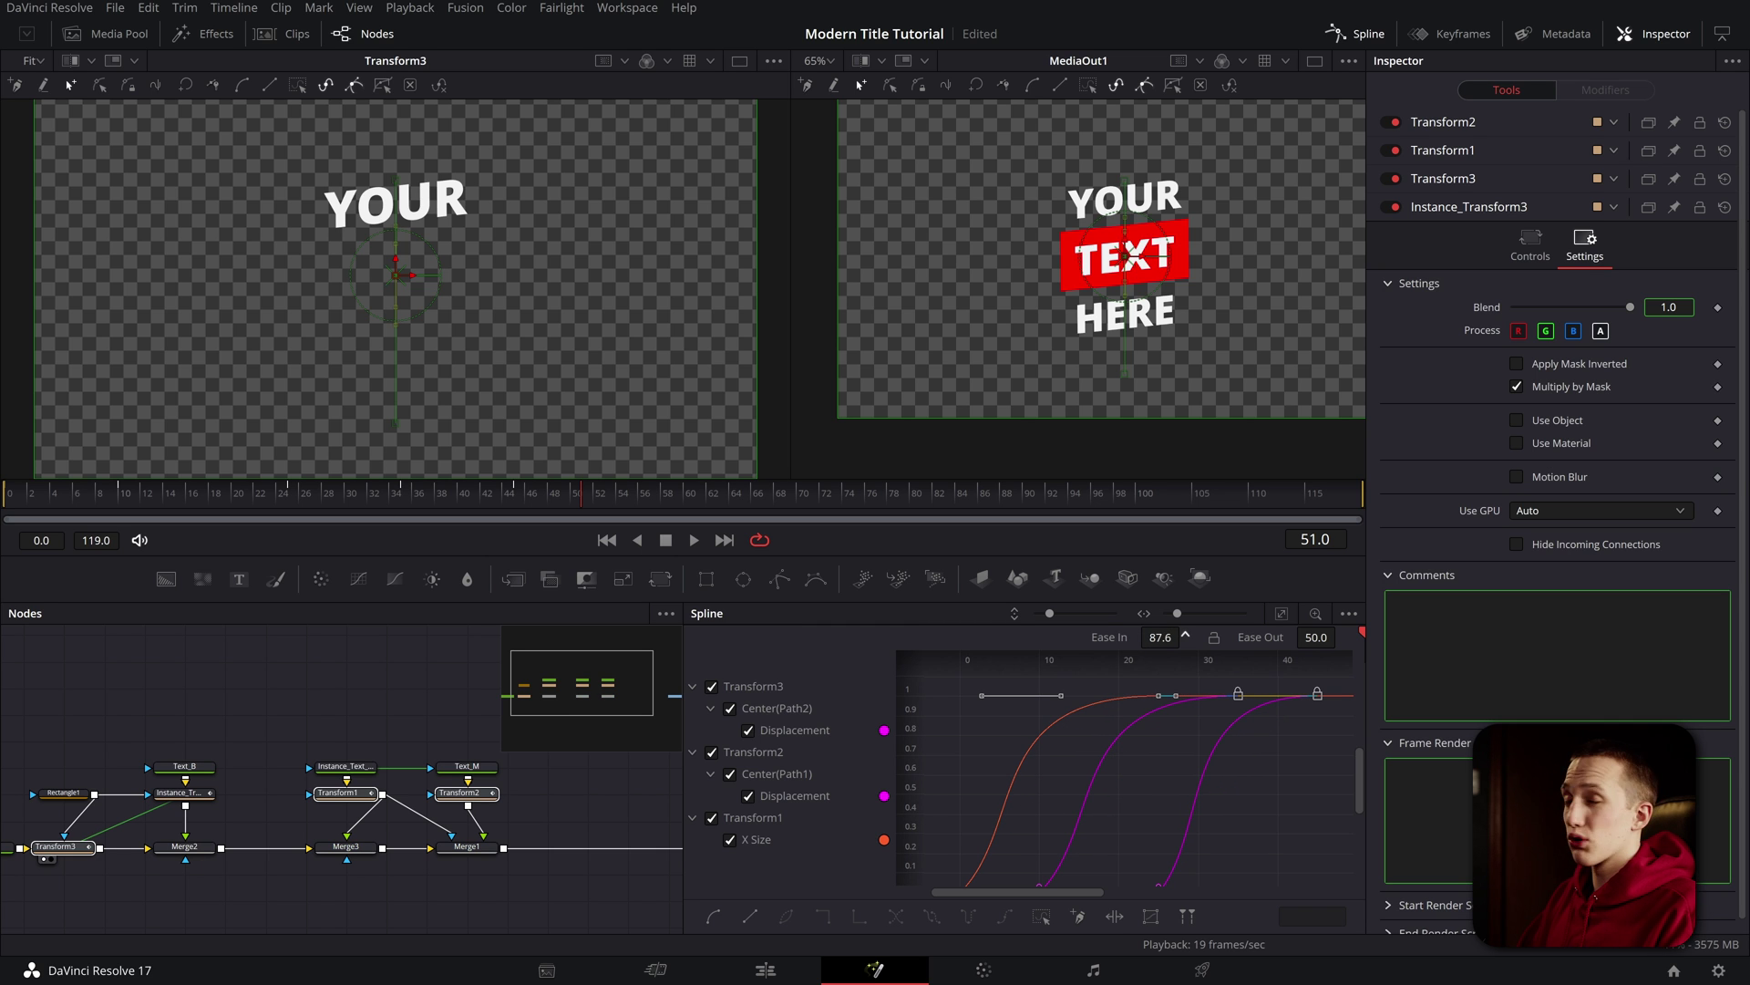
{"action": "left_click_drag", "start_coordinate": [1348, 749], "coordinate": [866, 900]}
{"action": "key", "text": "shift+f"}
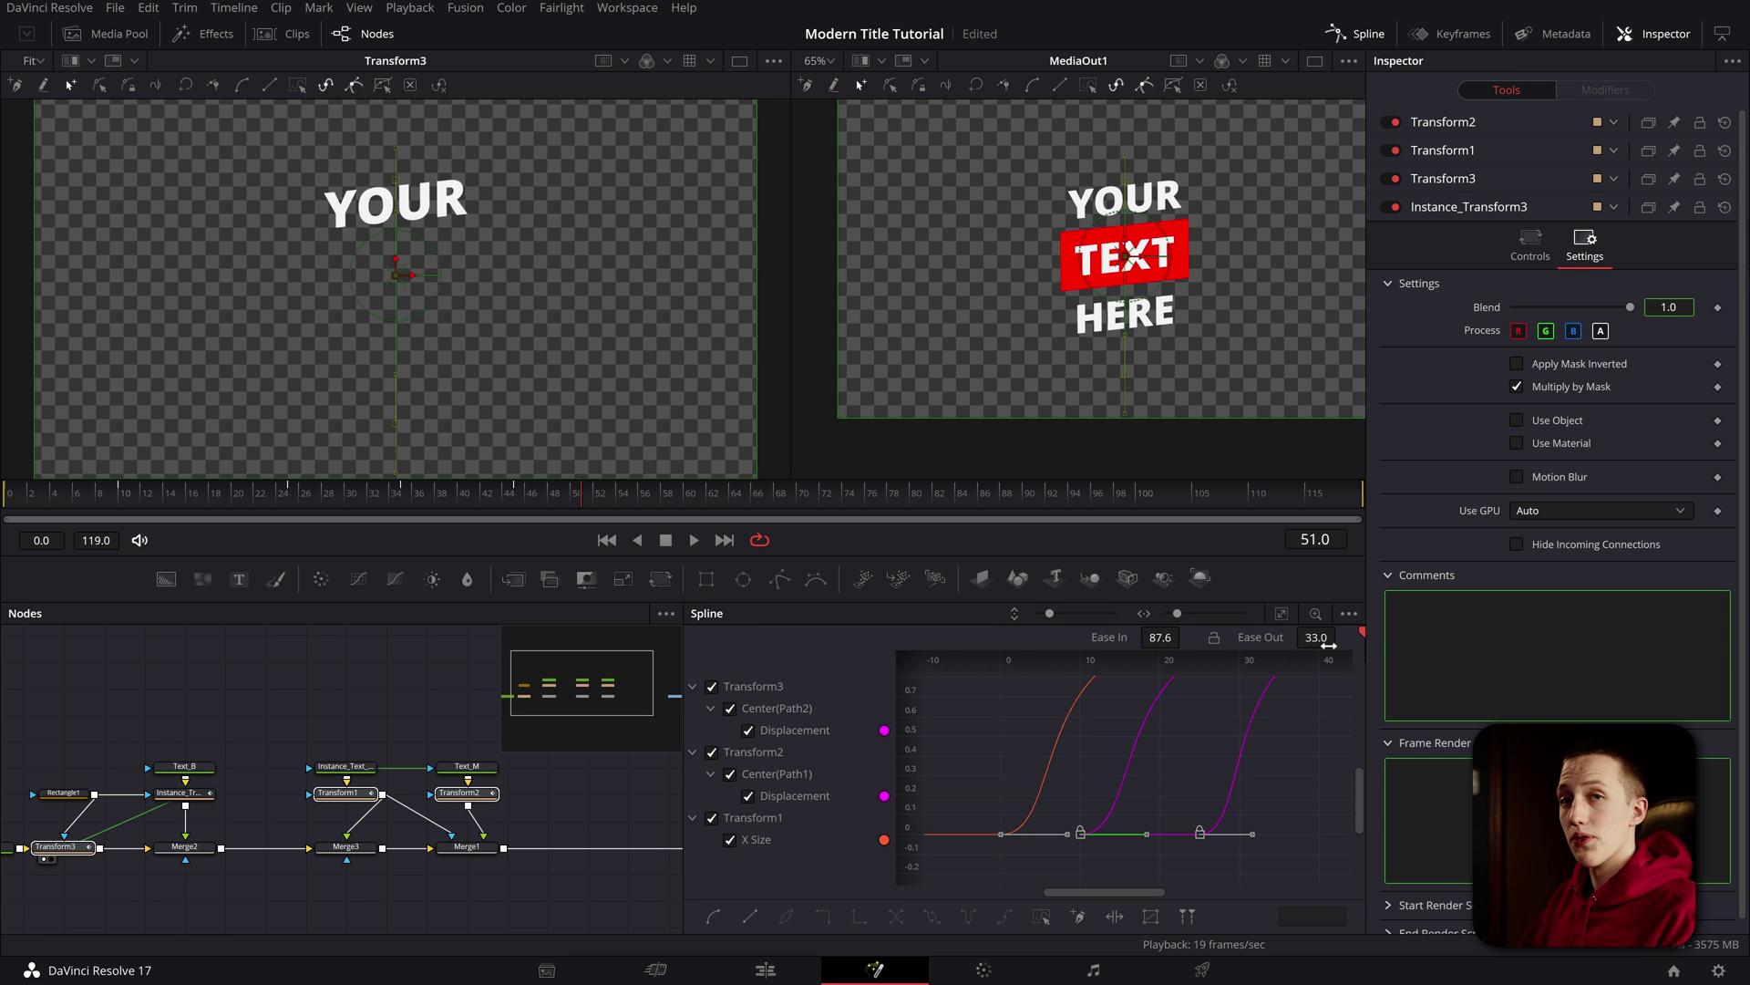
- Preview the eased animation and close the Spline editor
{"action": "key", "text": "space"}
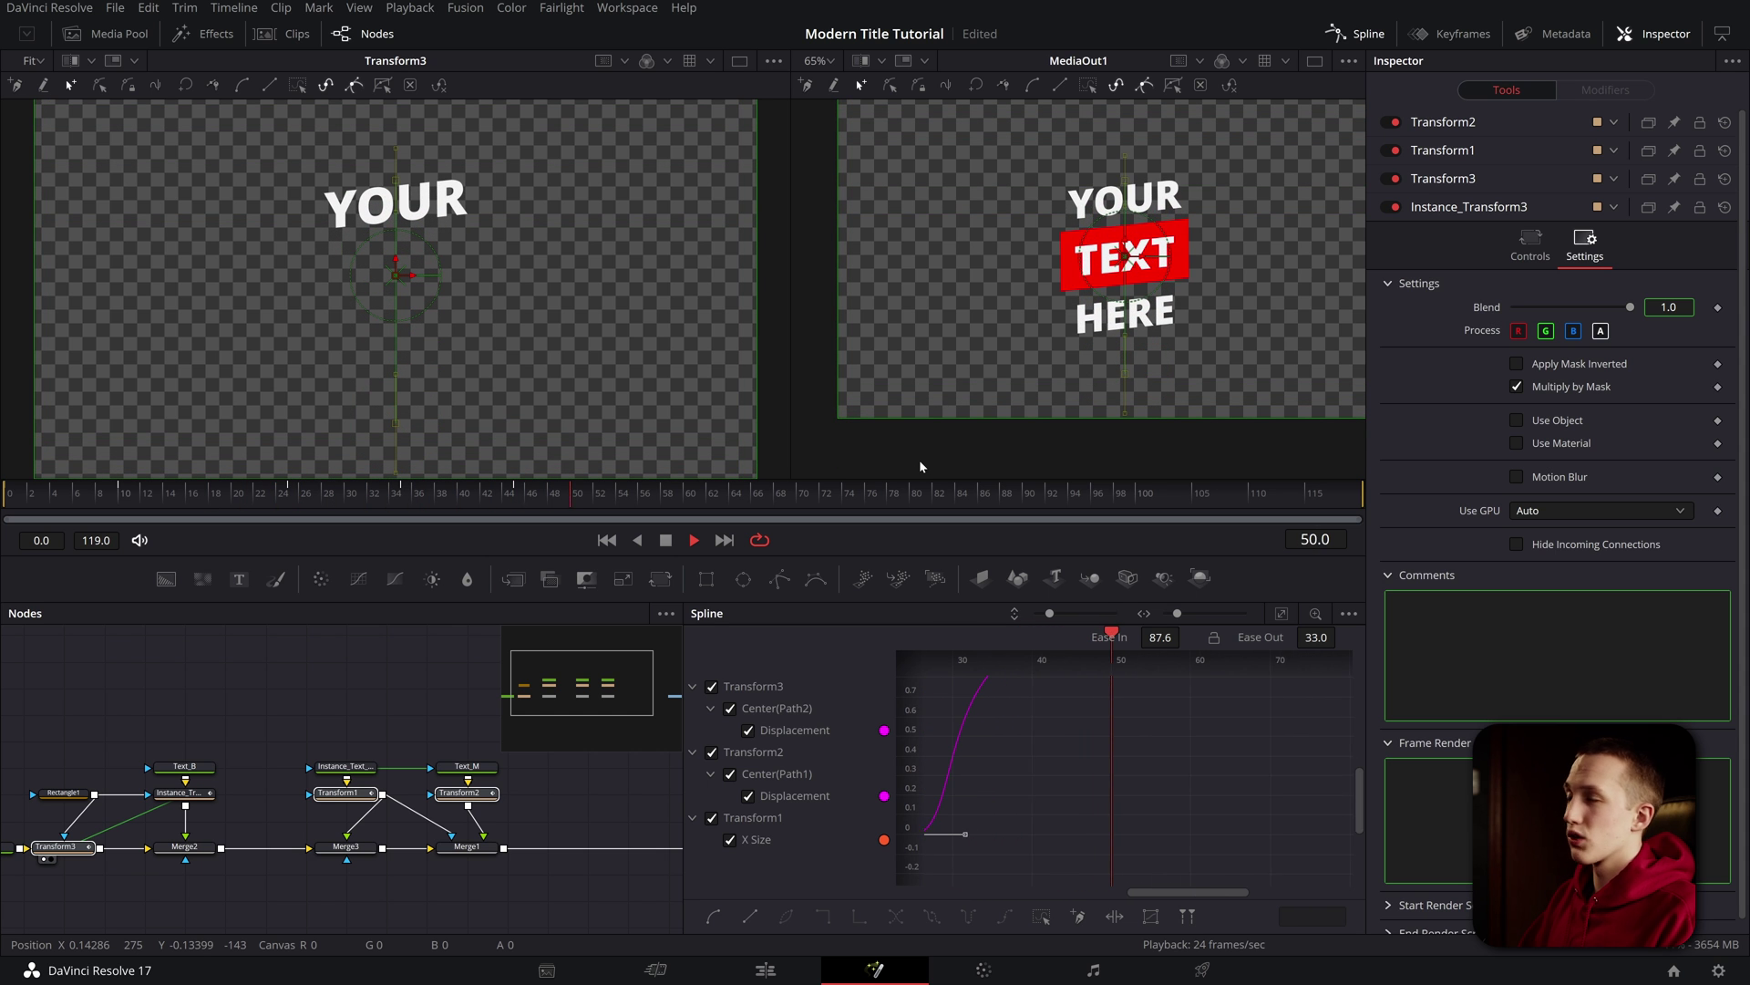
{"action": "key", "text": "space"}
{"action": "key", "text": "shift+3"}
{"action": "key", "text": "space"}
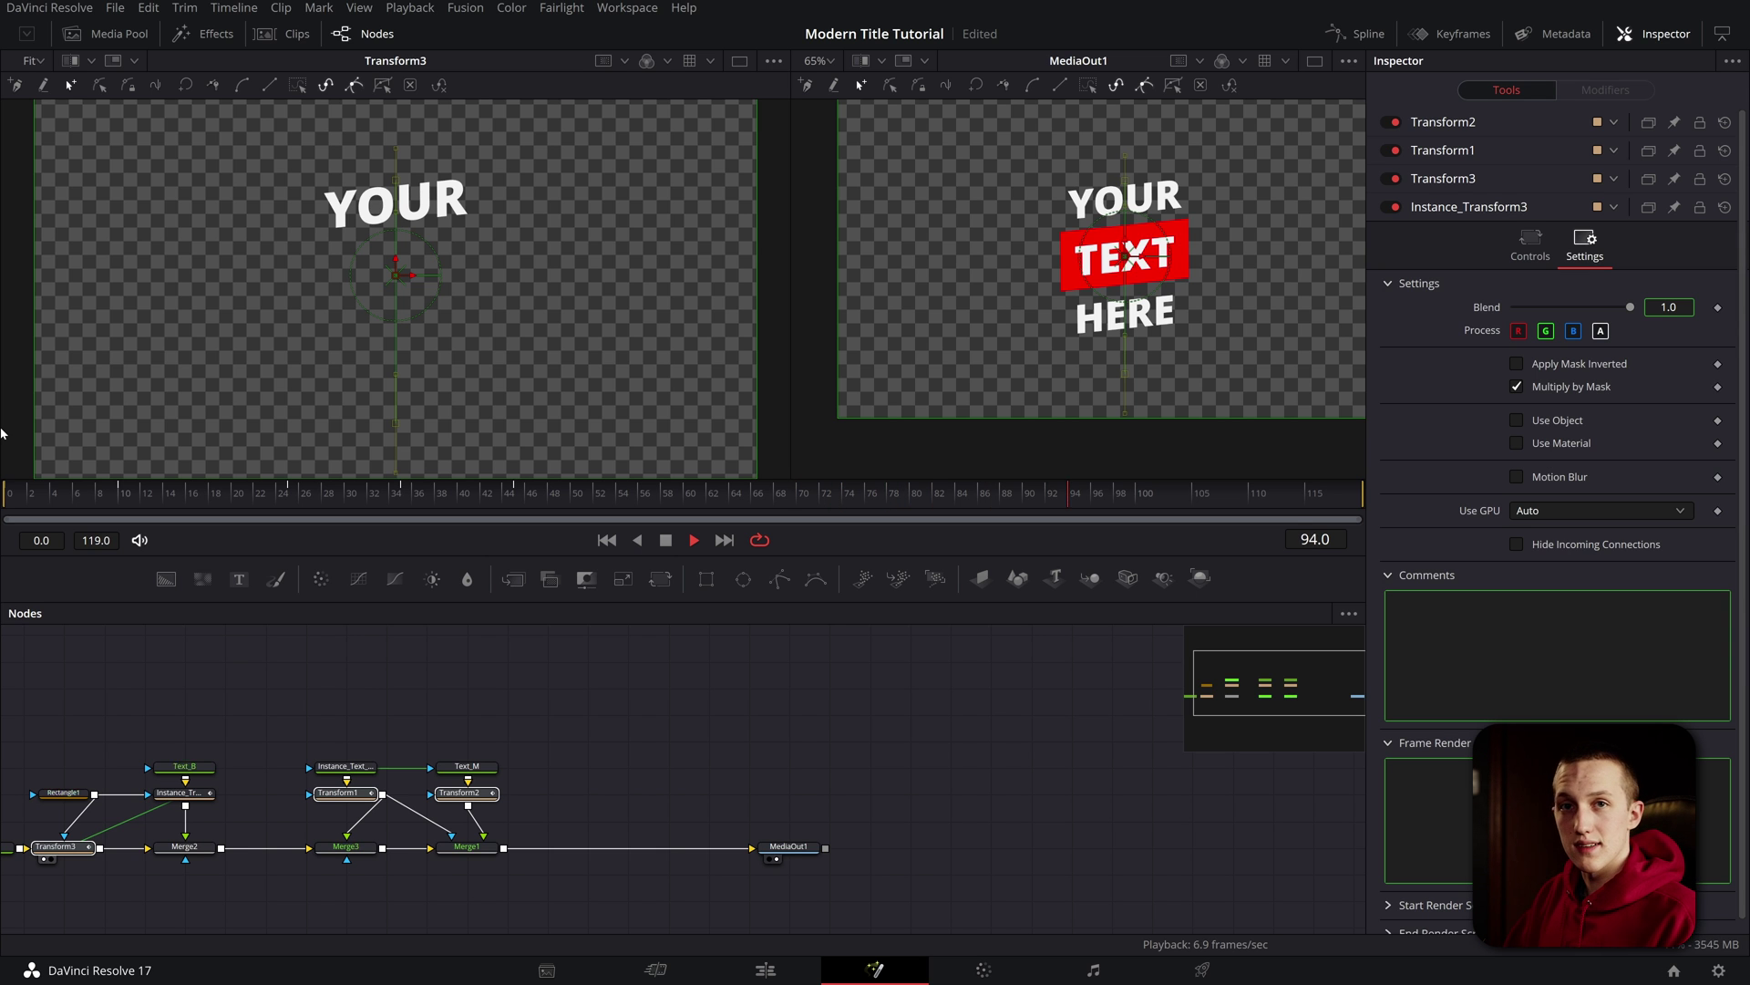
- Insert a Dissolve1 node between Merge1 and MediaOut1
{"action": "left_click_drag", "start_coordinate": [689, 772], "coordinate": [828, 778]}
{"action": "key", "text": "space"}
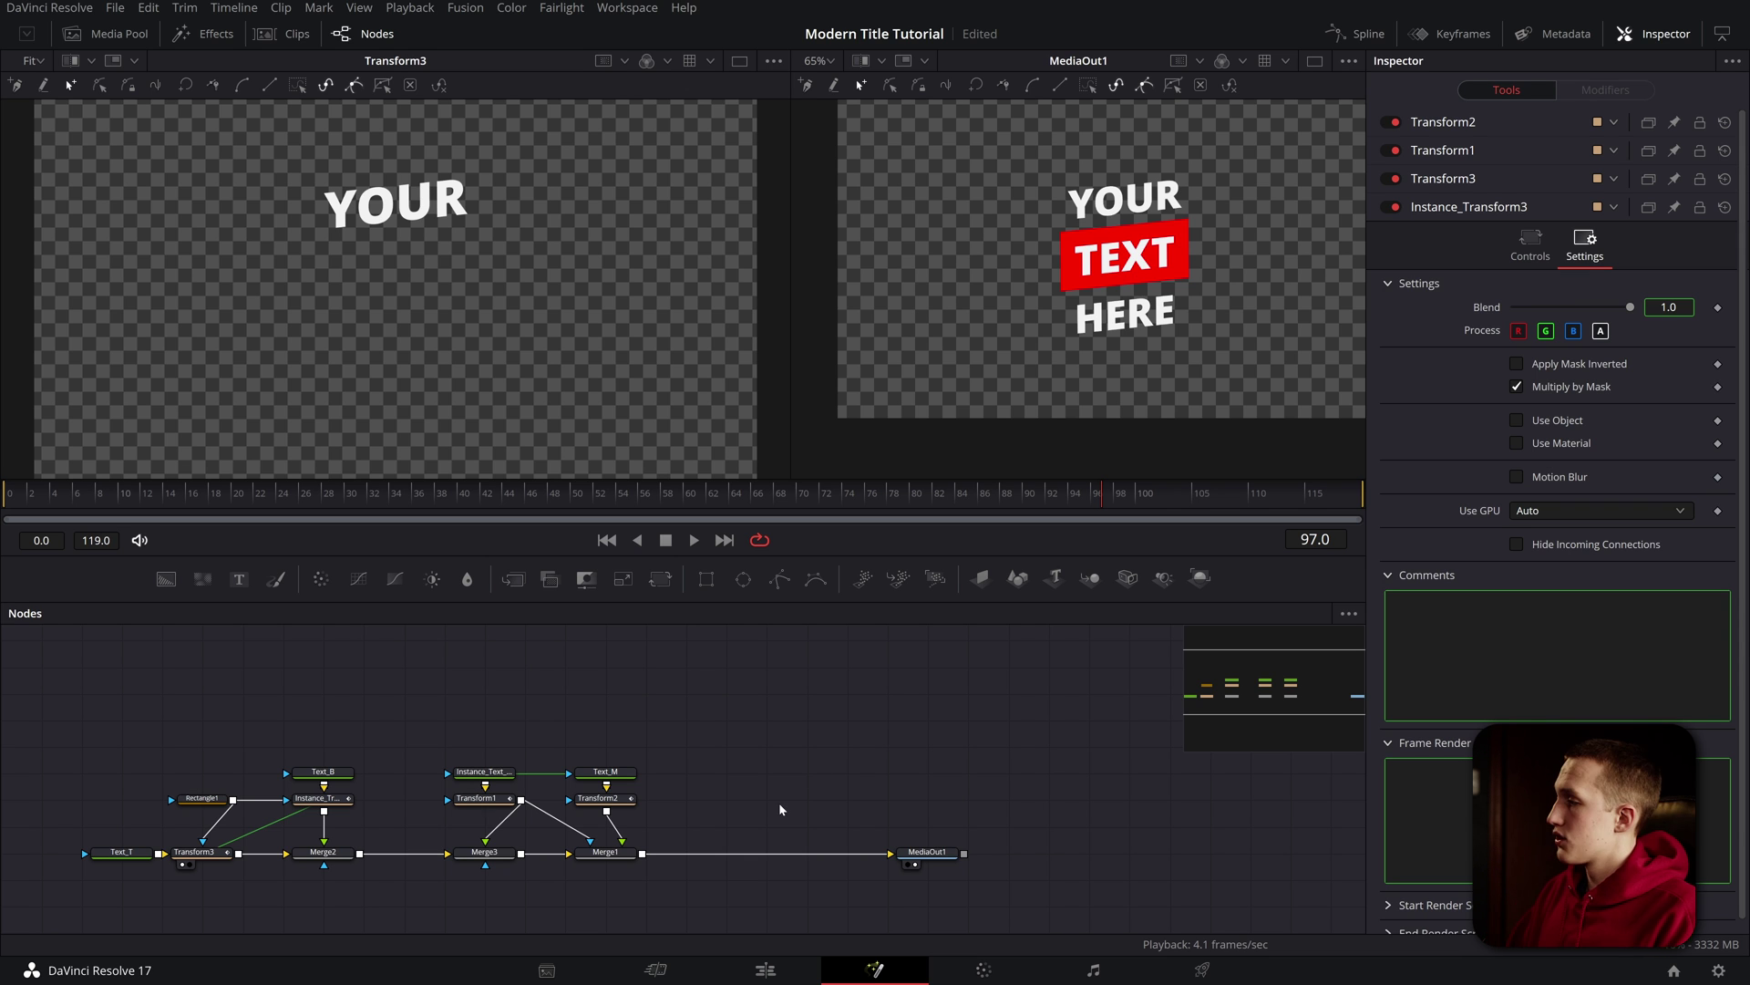
{"action": "key", "text": "shift+space"}
{"action": "type", "text": "dissolve"}
{"action": "key", "text": "Return"}
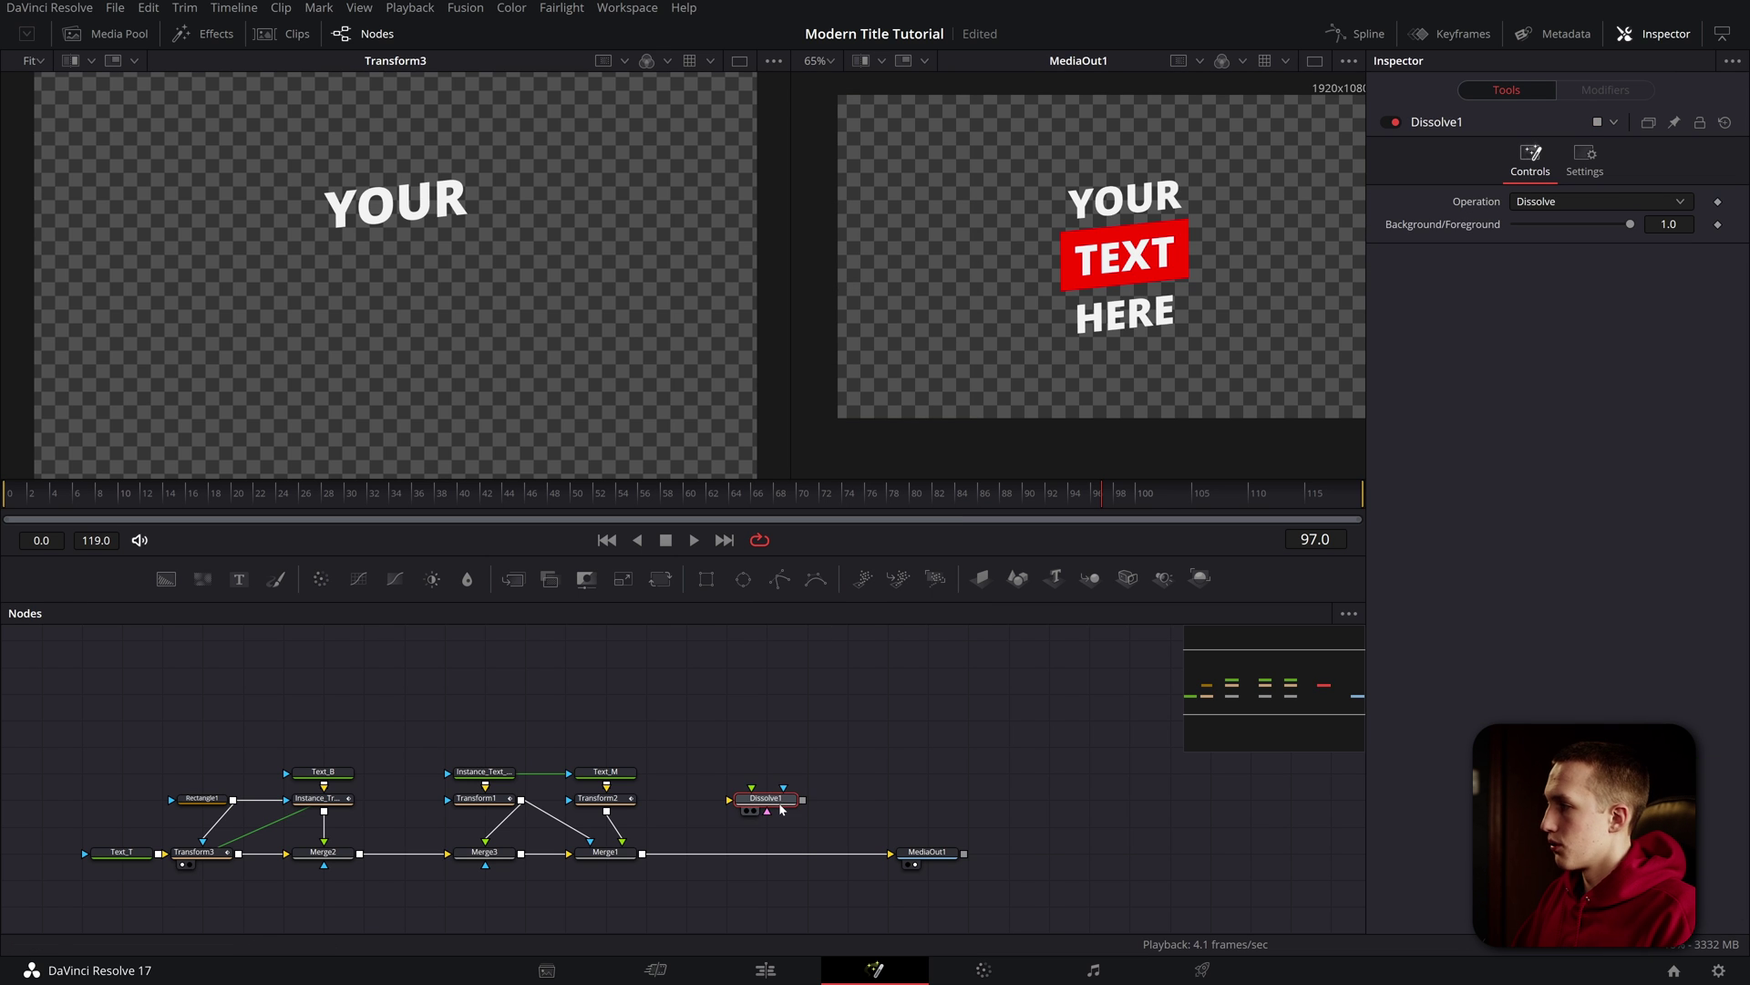
{"action": "left_click_drag", "start_coordinate": [781, 809], "coordinate": [782, 862]}
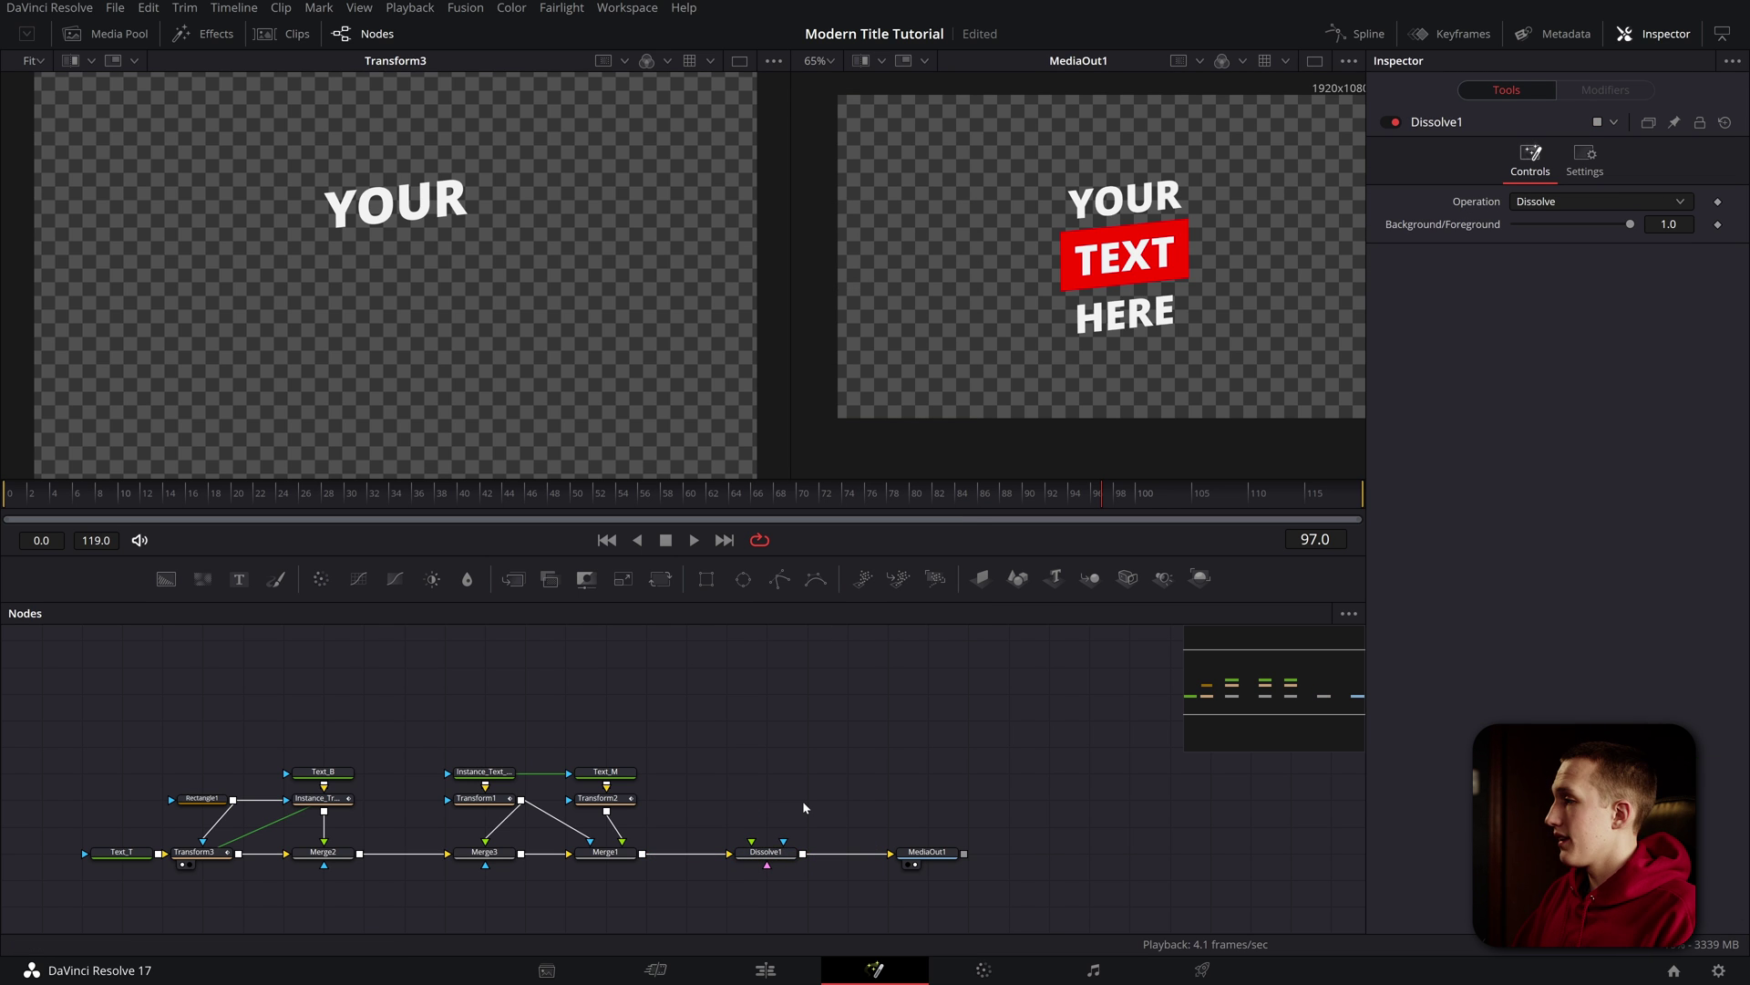
- Add a TimeSpeed1 node above Dissolve1 and feed Merge1's output into it
{"action": "key", "text": "shift+space"}
{"action": "type", "text": "time"}
{"action": "key", "text": "Return"}
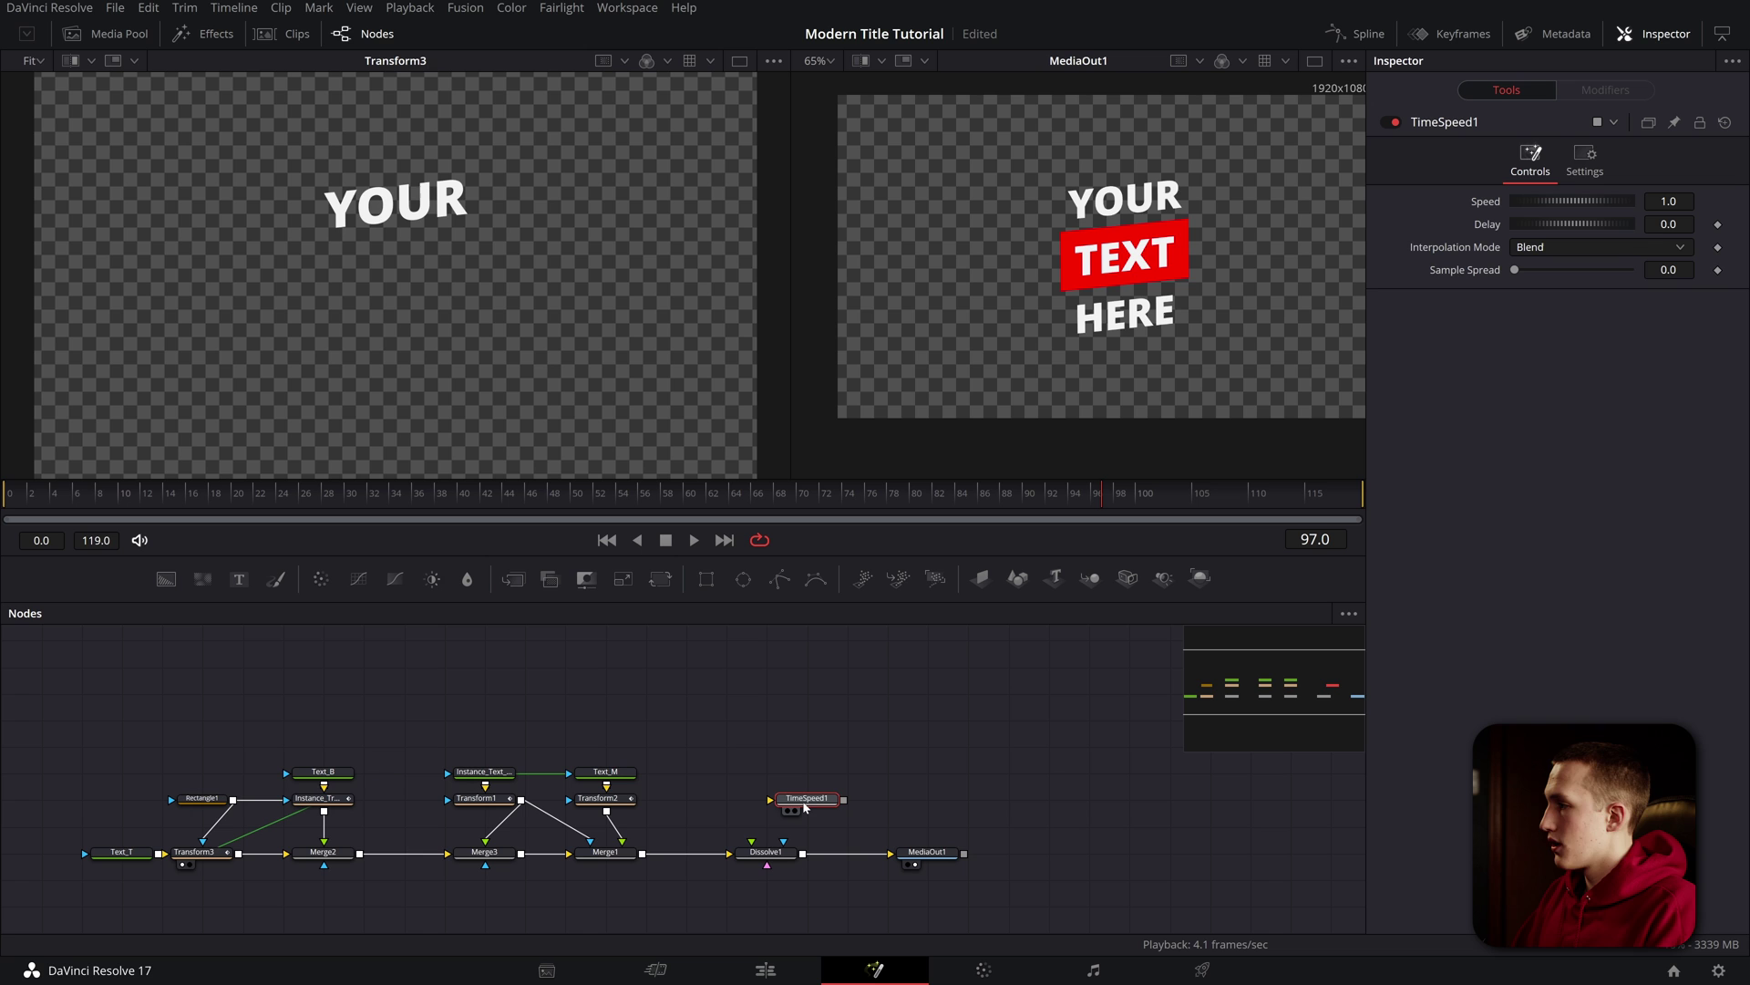
{"action": "left_click_drag", "start_coordinate": [802, 801], "coordinate": [761, 827]}
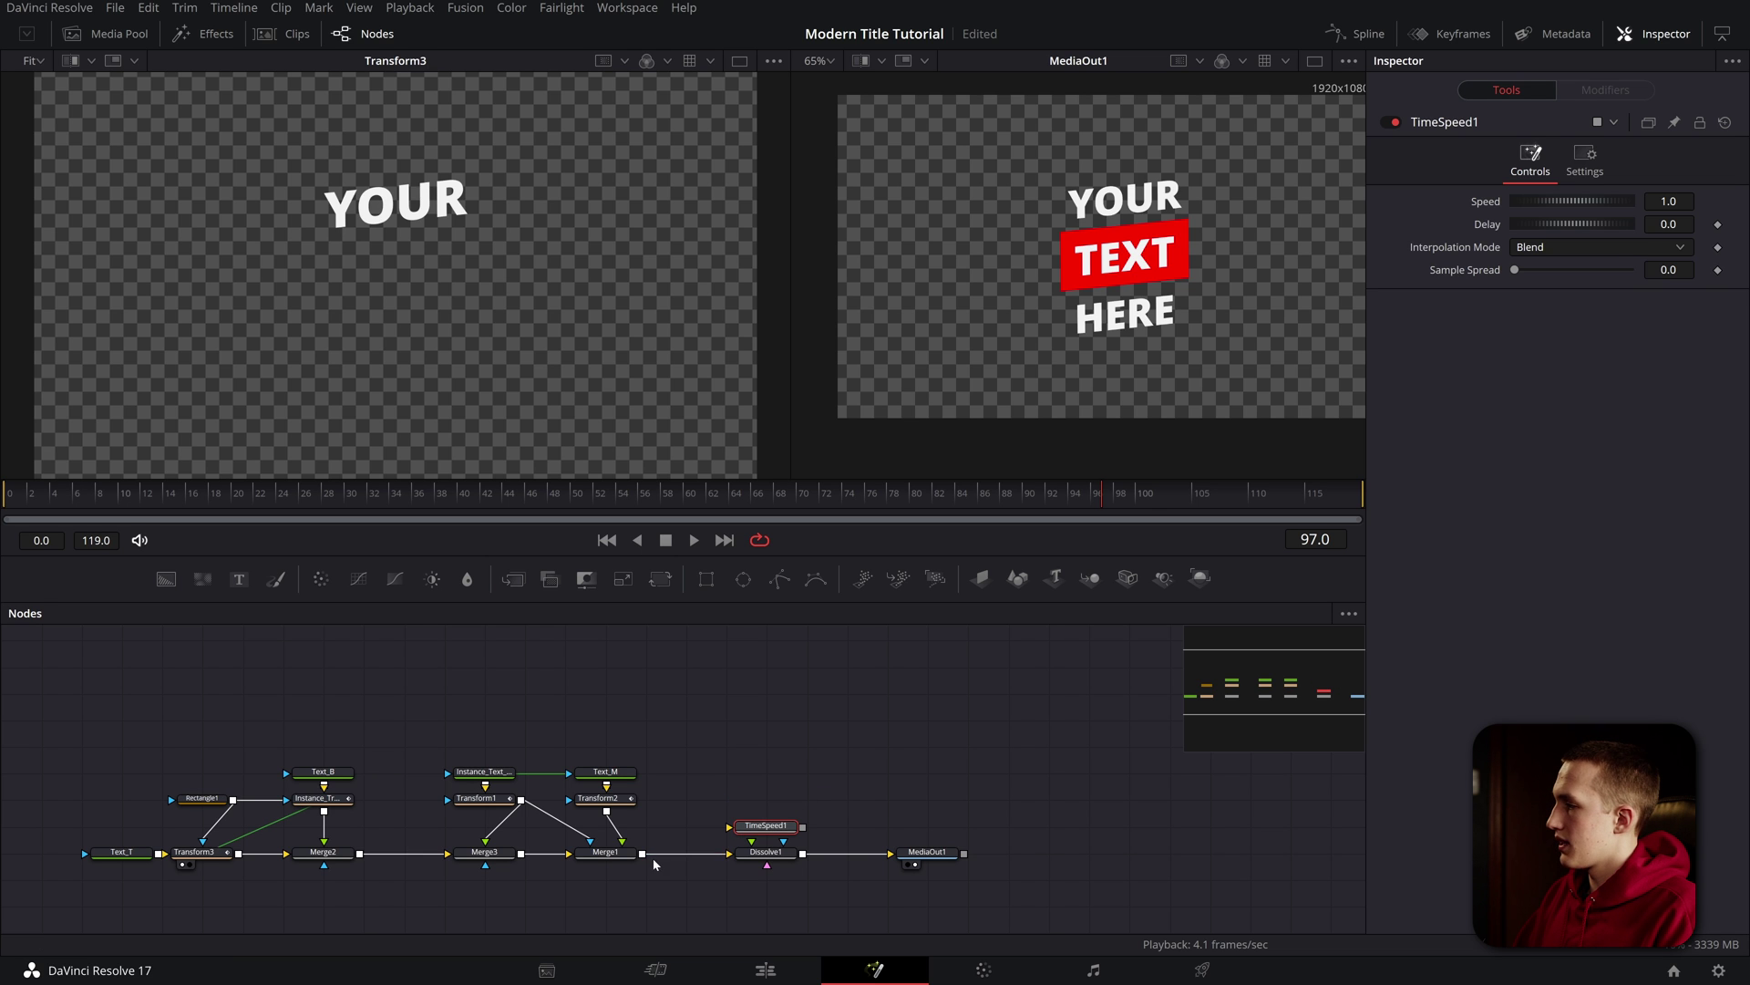
{"action": "left_click_drag", "start_coordinate": [641, 853], "coordinate": [751, 850]}
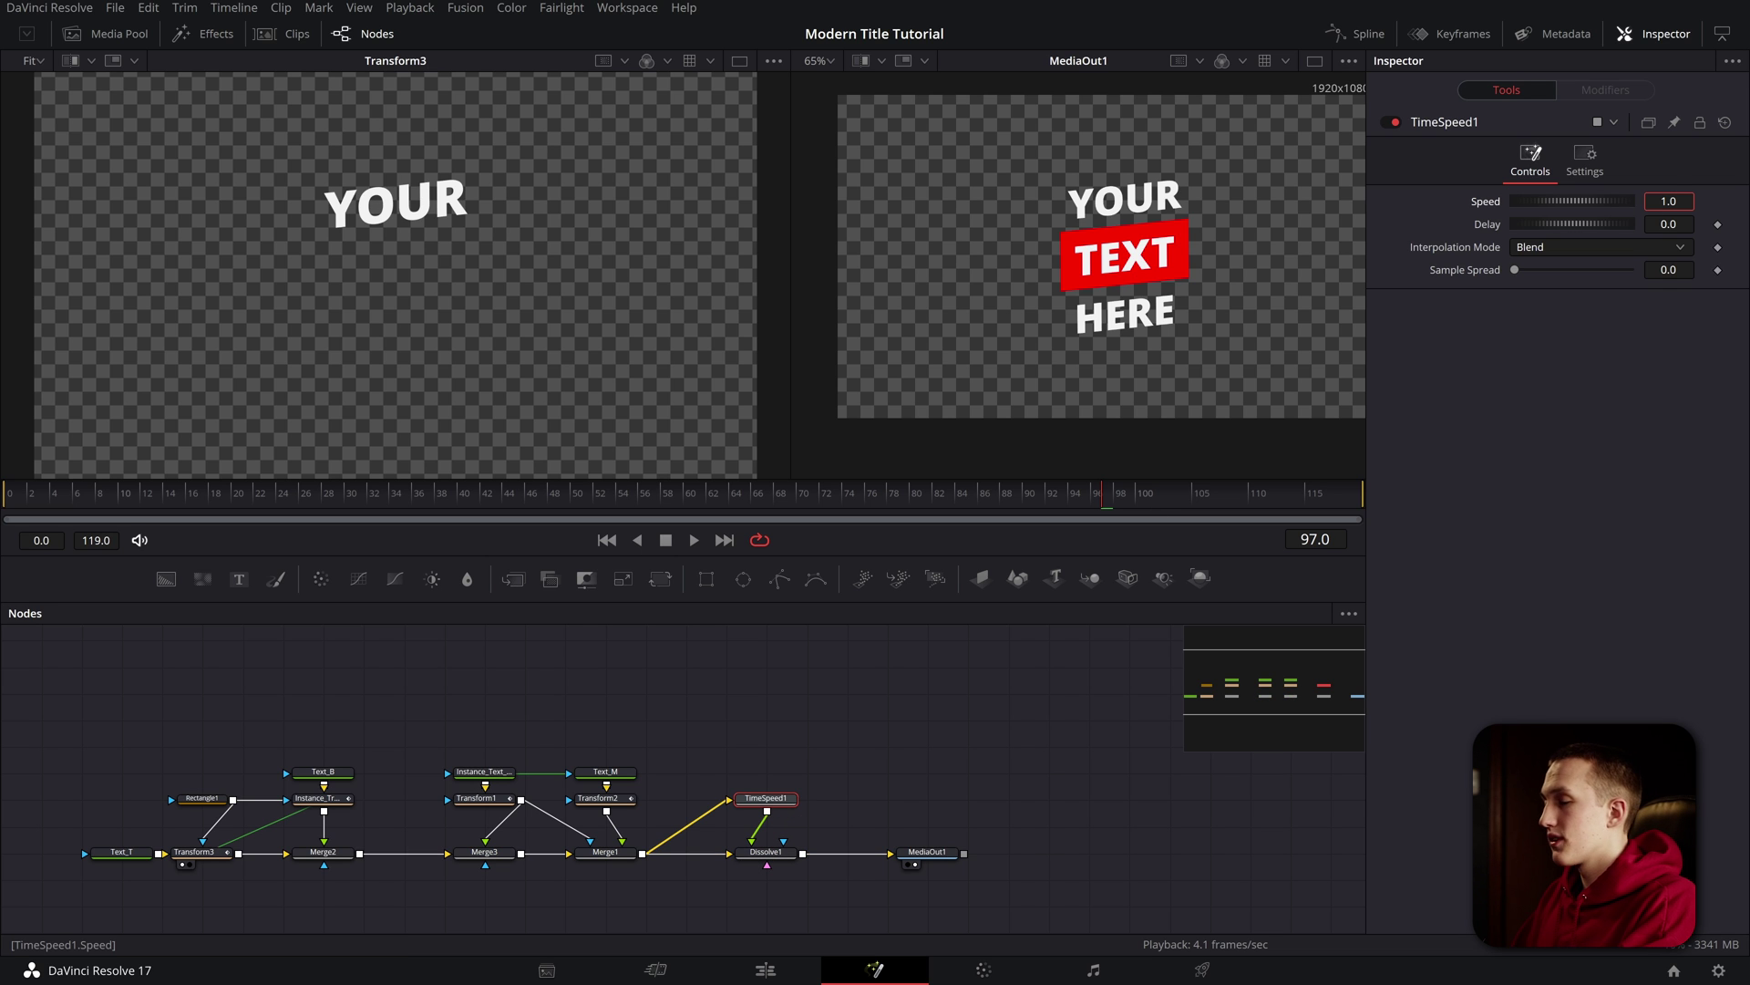
- Set TimeSpeed1's Speed to -1 and view its output from the first frame
{"action": "type", "text": "-1"}
{"action": "key", "text": "Return"}
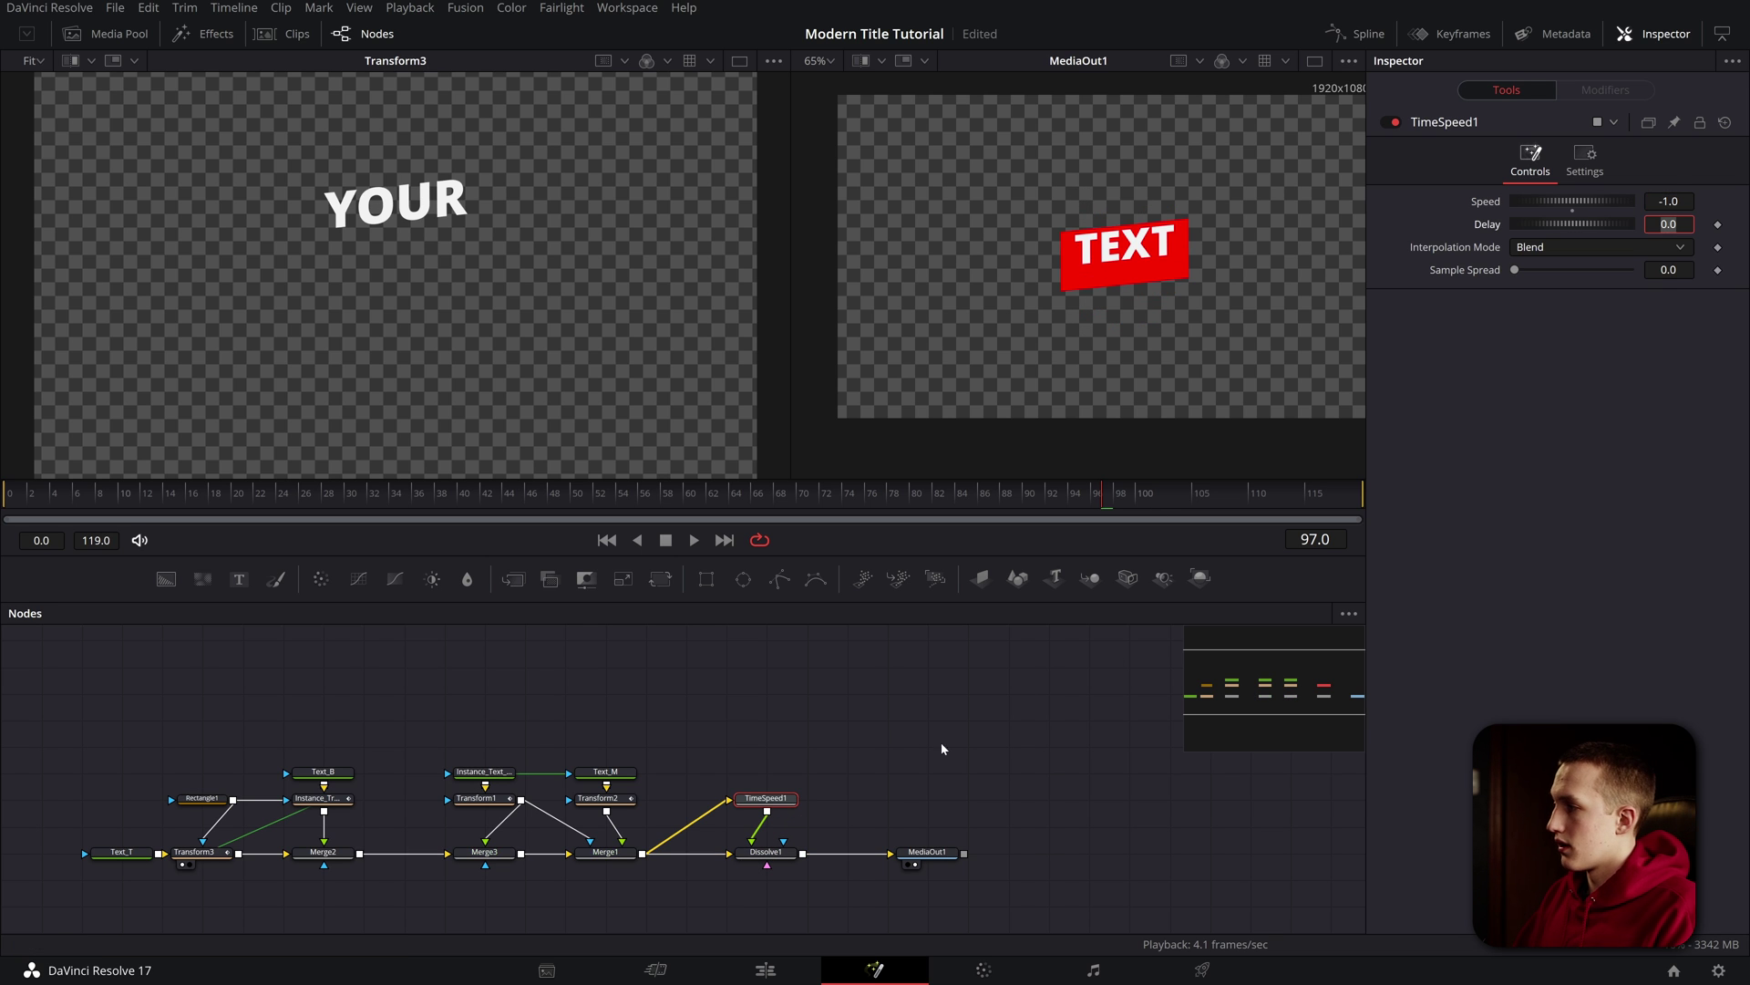
{"action": "key", "text": "1"}
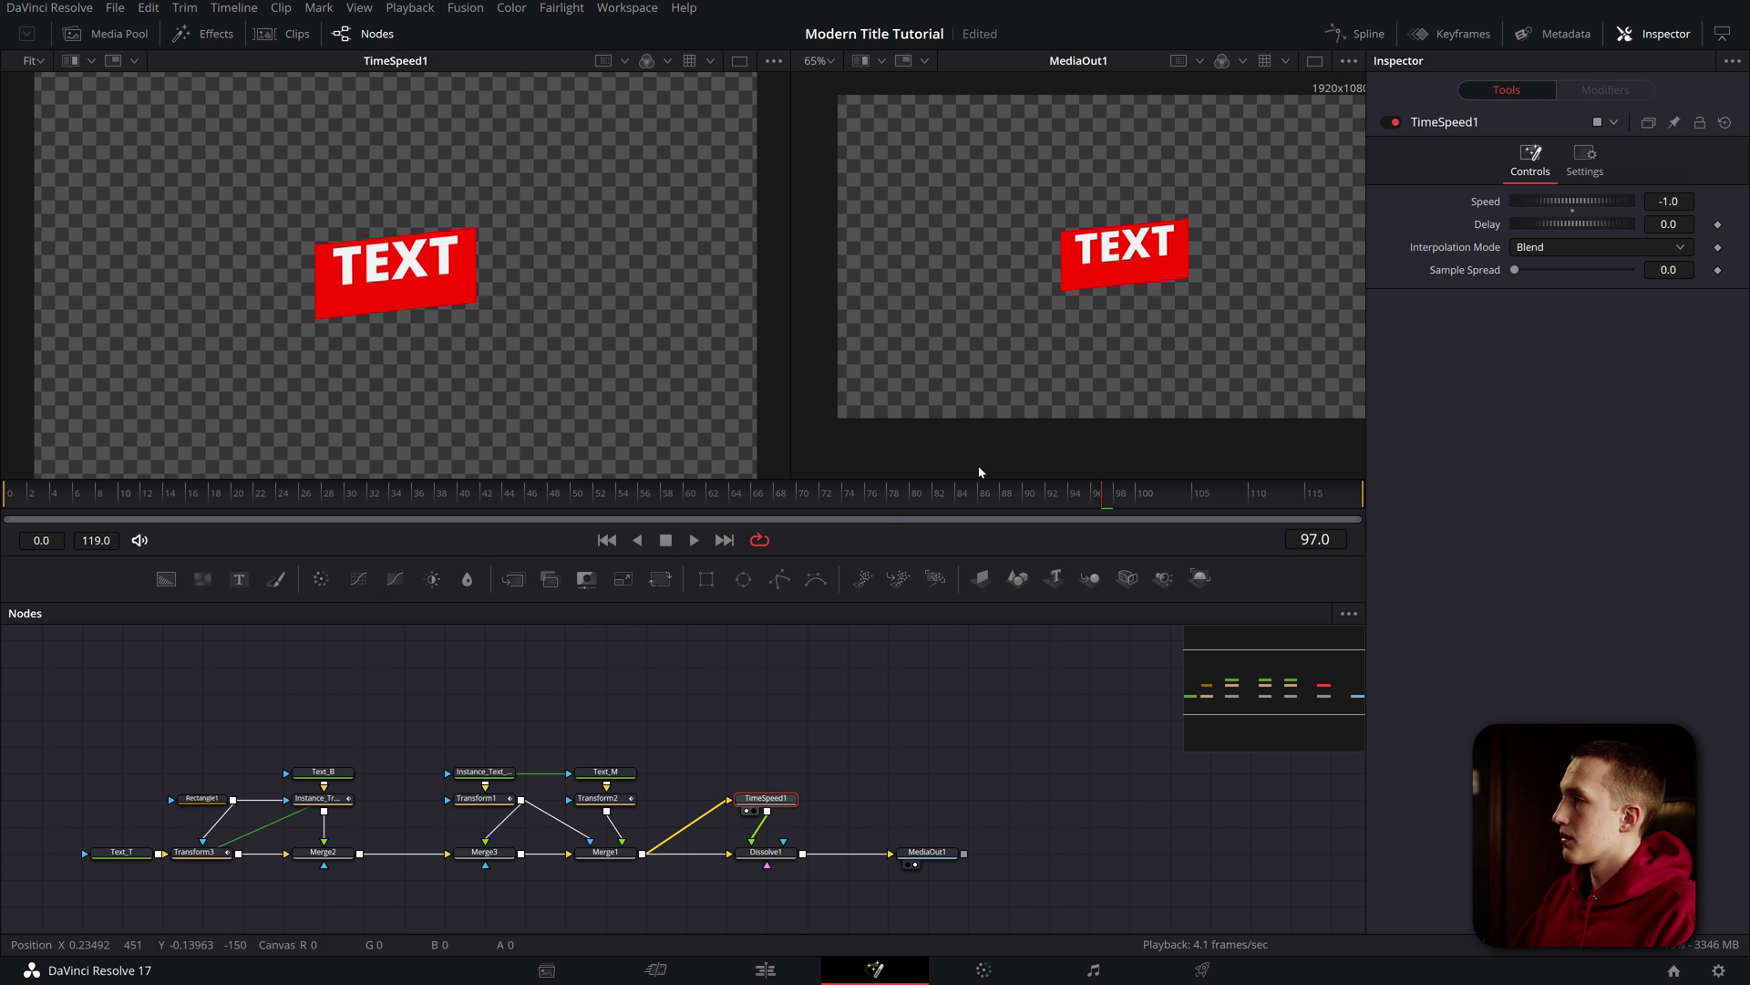
{"action": "key", "text": "Home"}
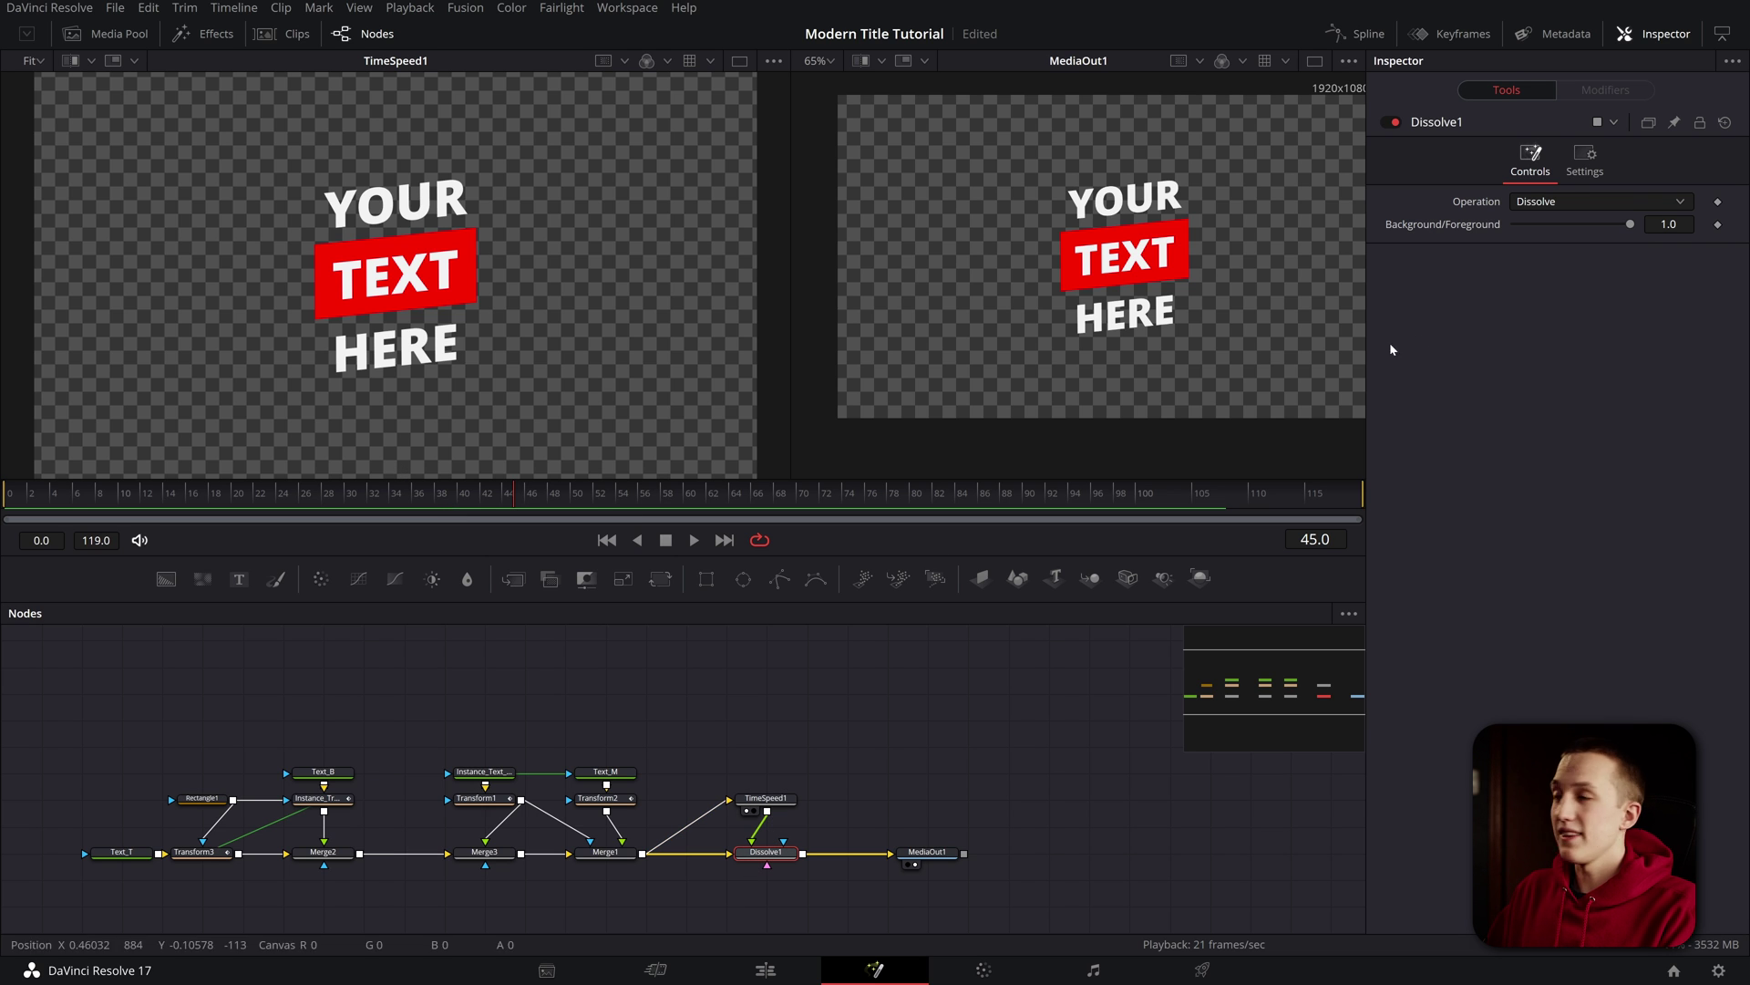
- Drive Dissolve1's Background/Foreground with the expression iif(time>comp.RenderEnd/2, 1, 0)
{"action": "right_click", "coordinate": [1419, 230]}
{"action": "left_click", "coordinate": [1477, 441]}
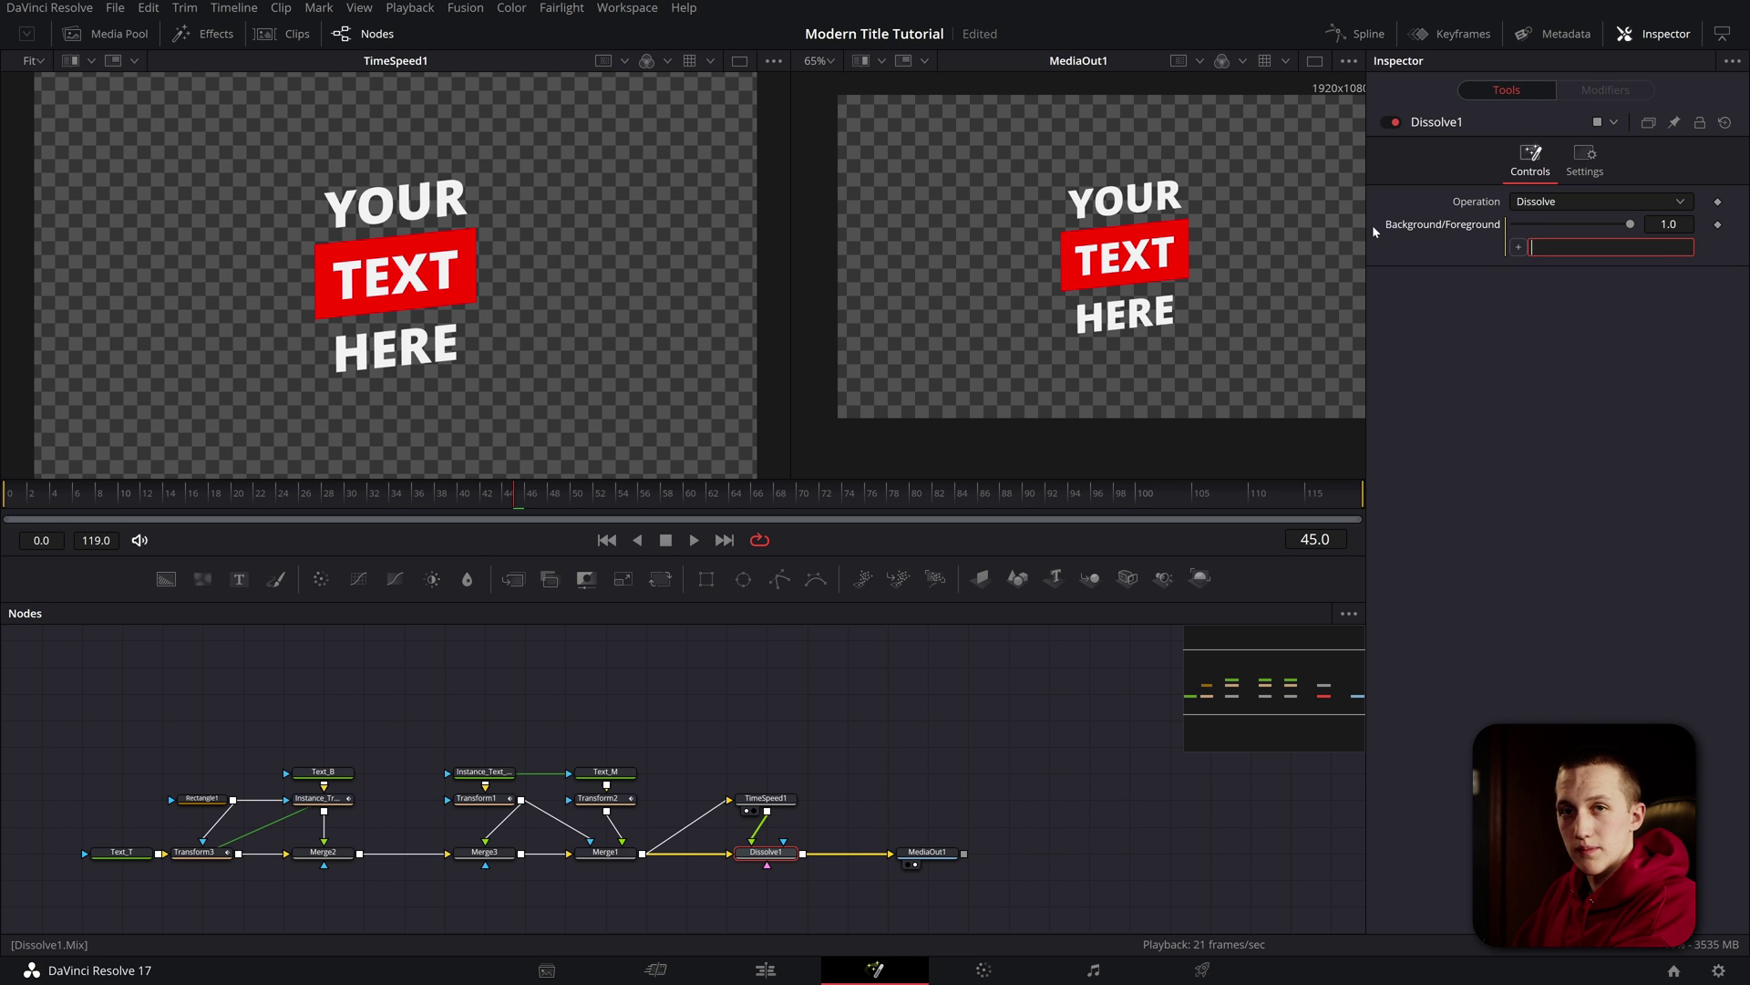
{"action": "type", "text": "iif"}
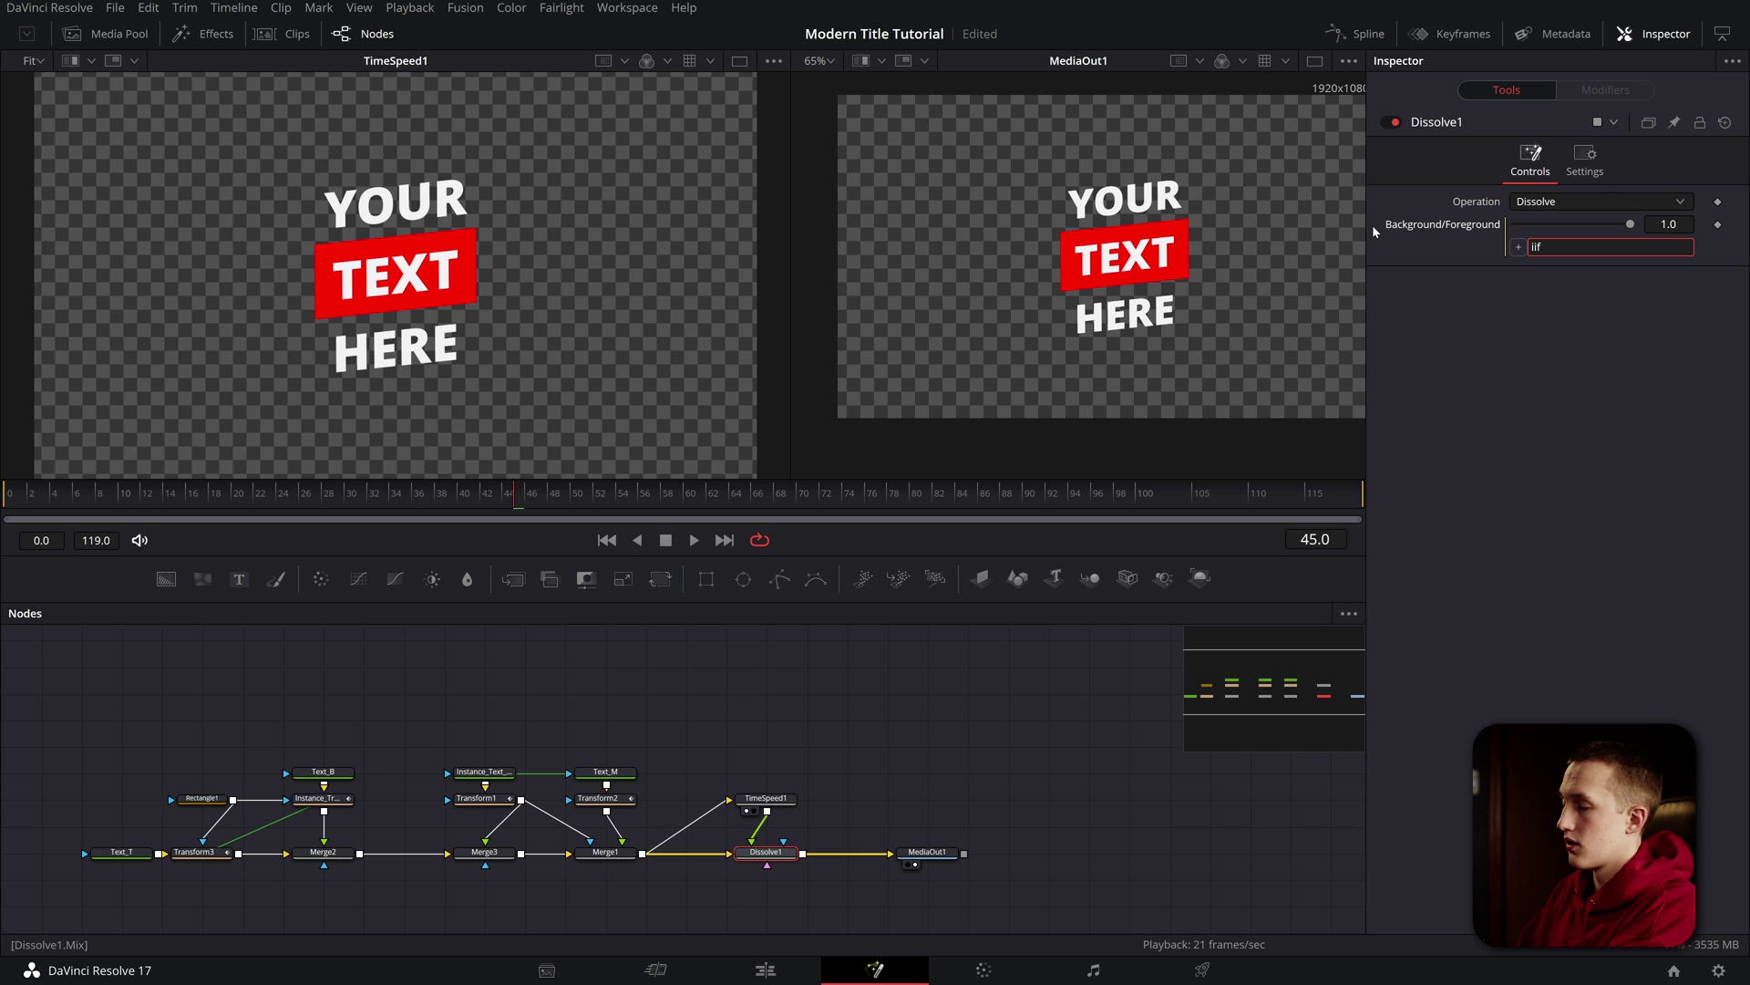
{"action": "type", "text": "(time"}
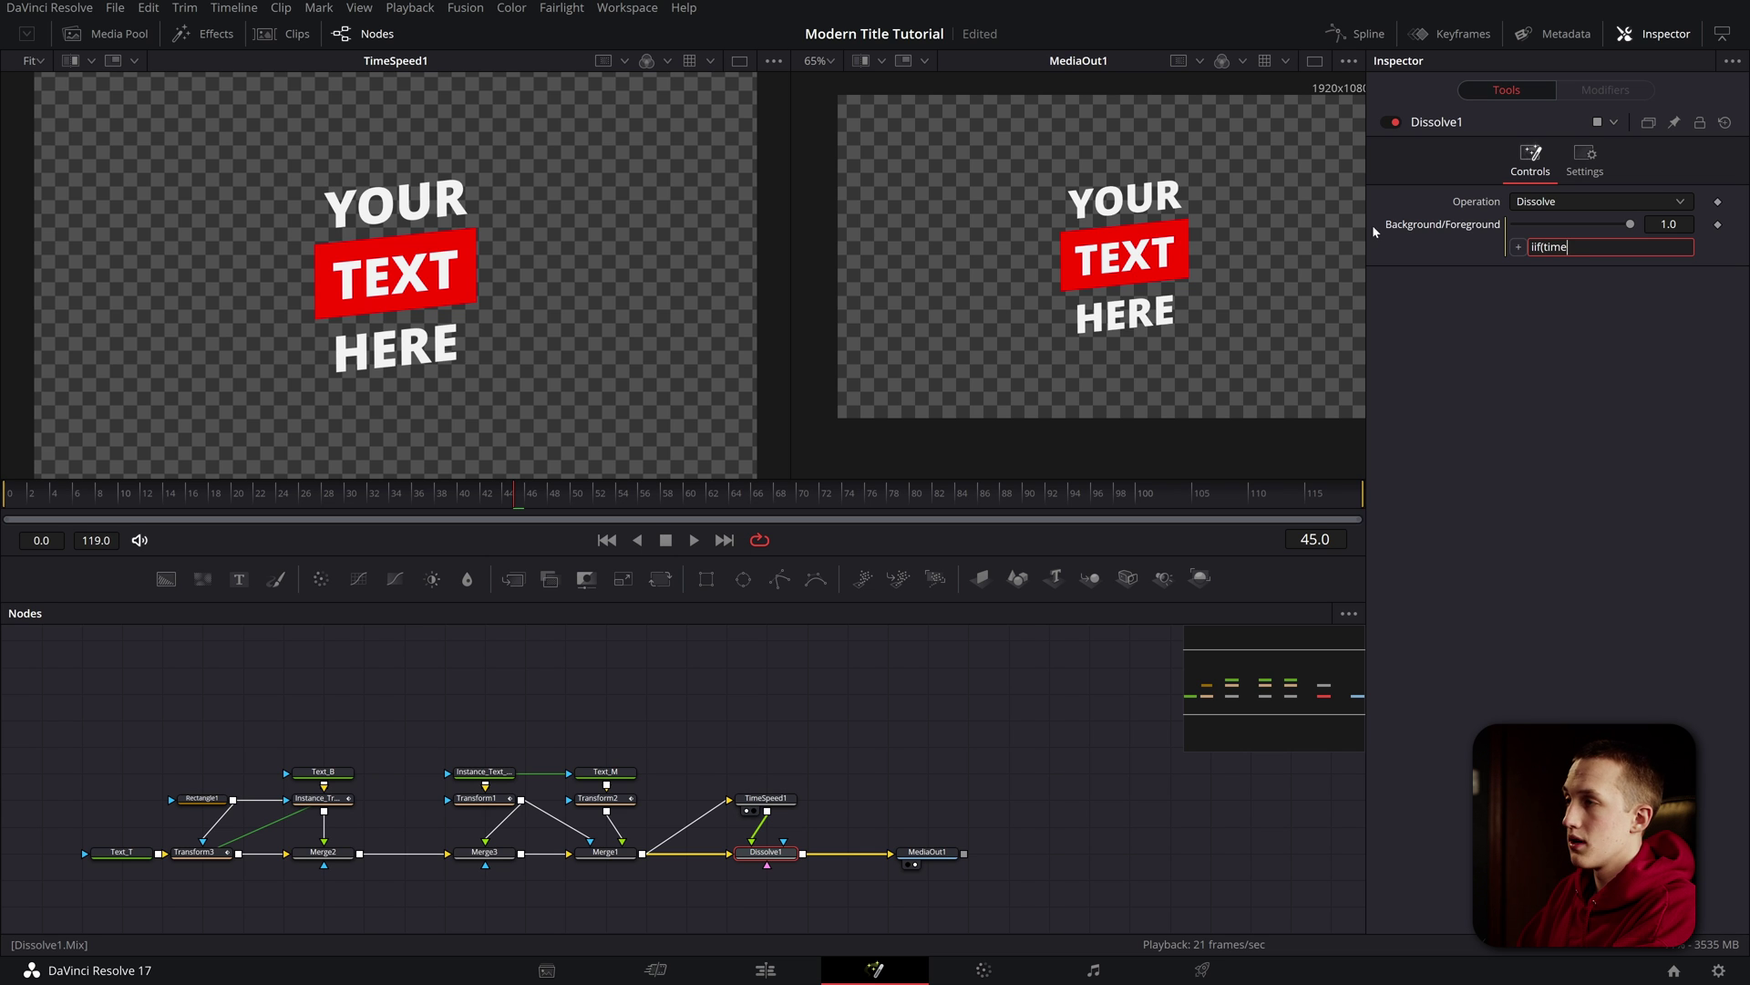
{"action": "type", "text": ">com"}
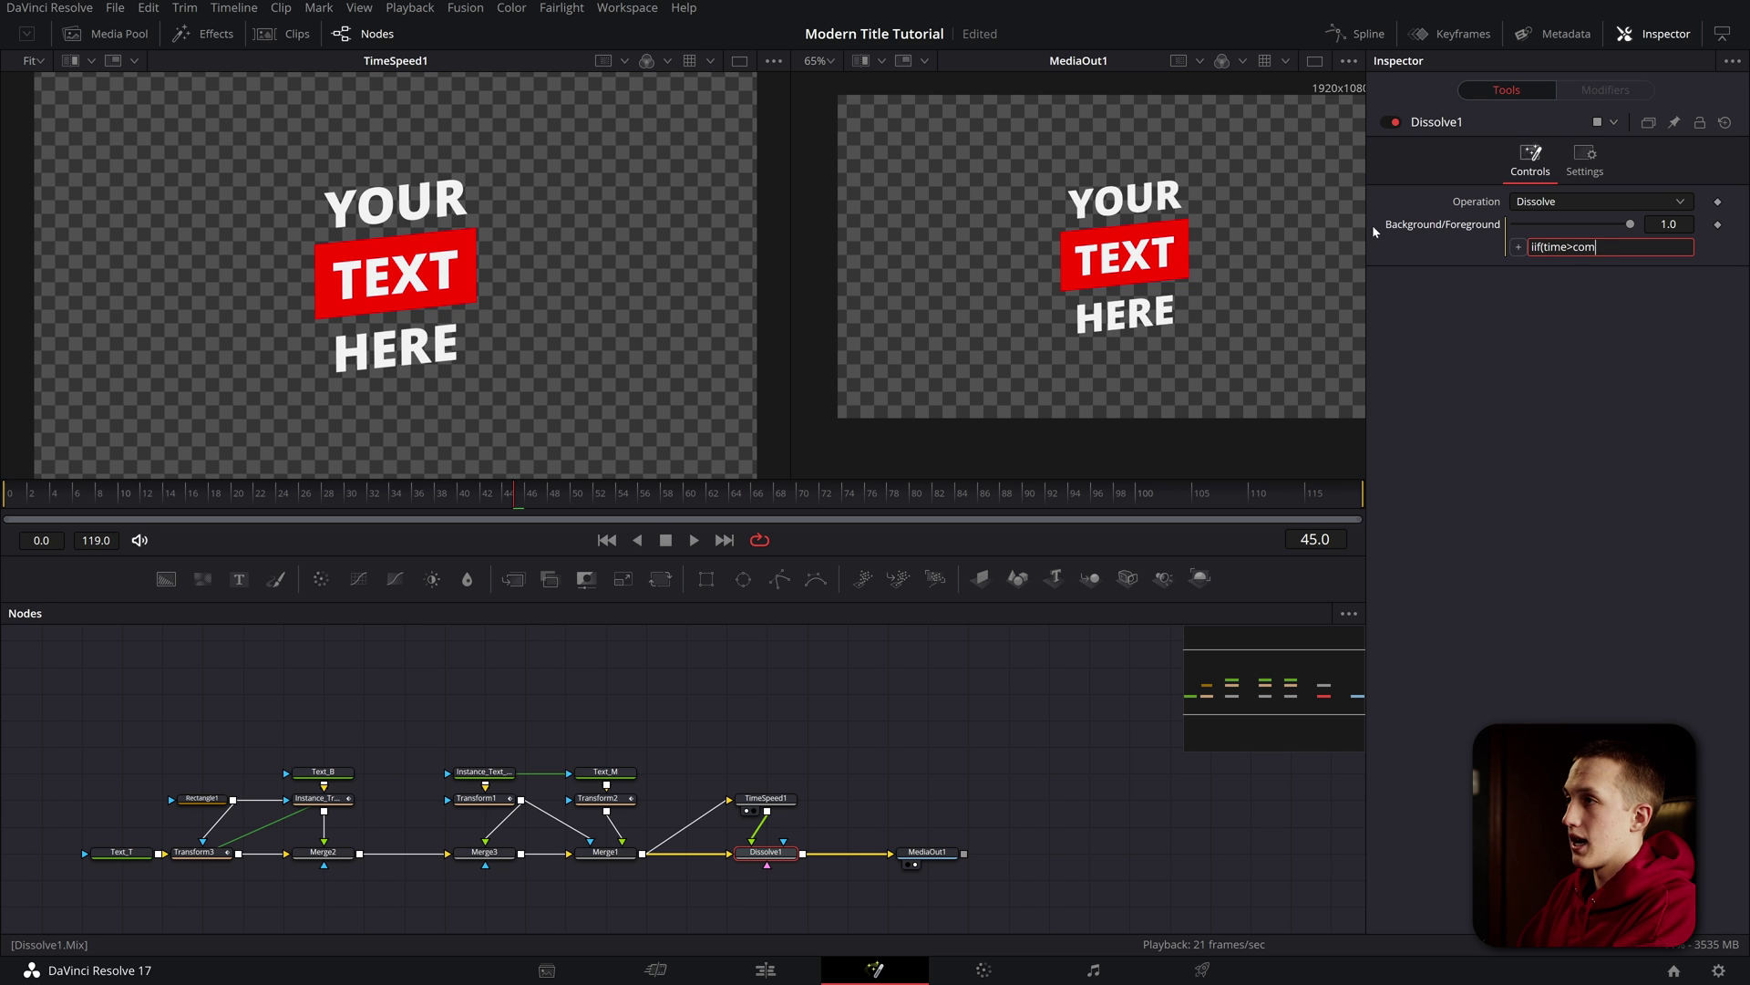
{"action": "type", "text": "p.RenderEnd/2, 1"}
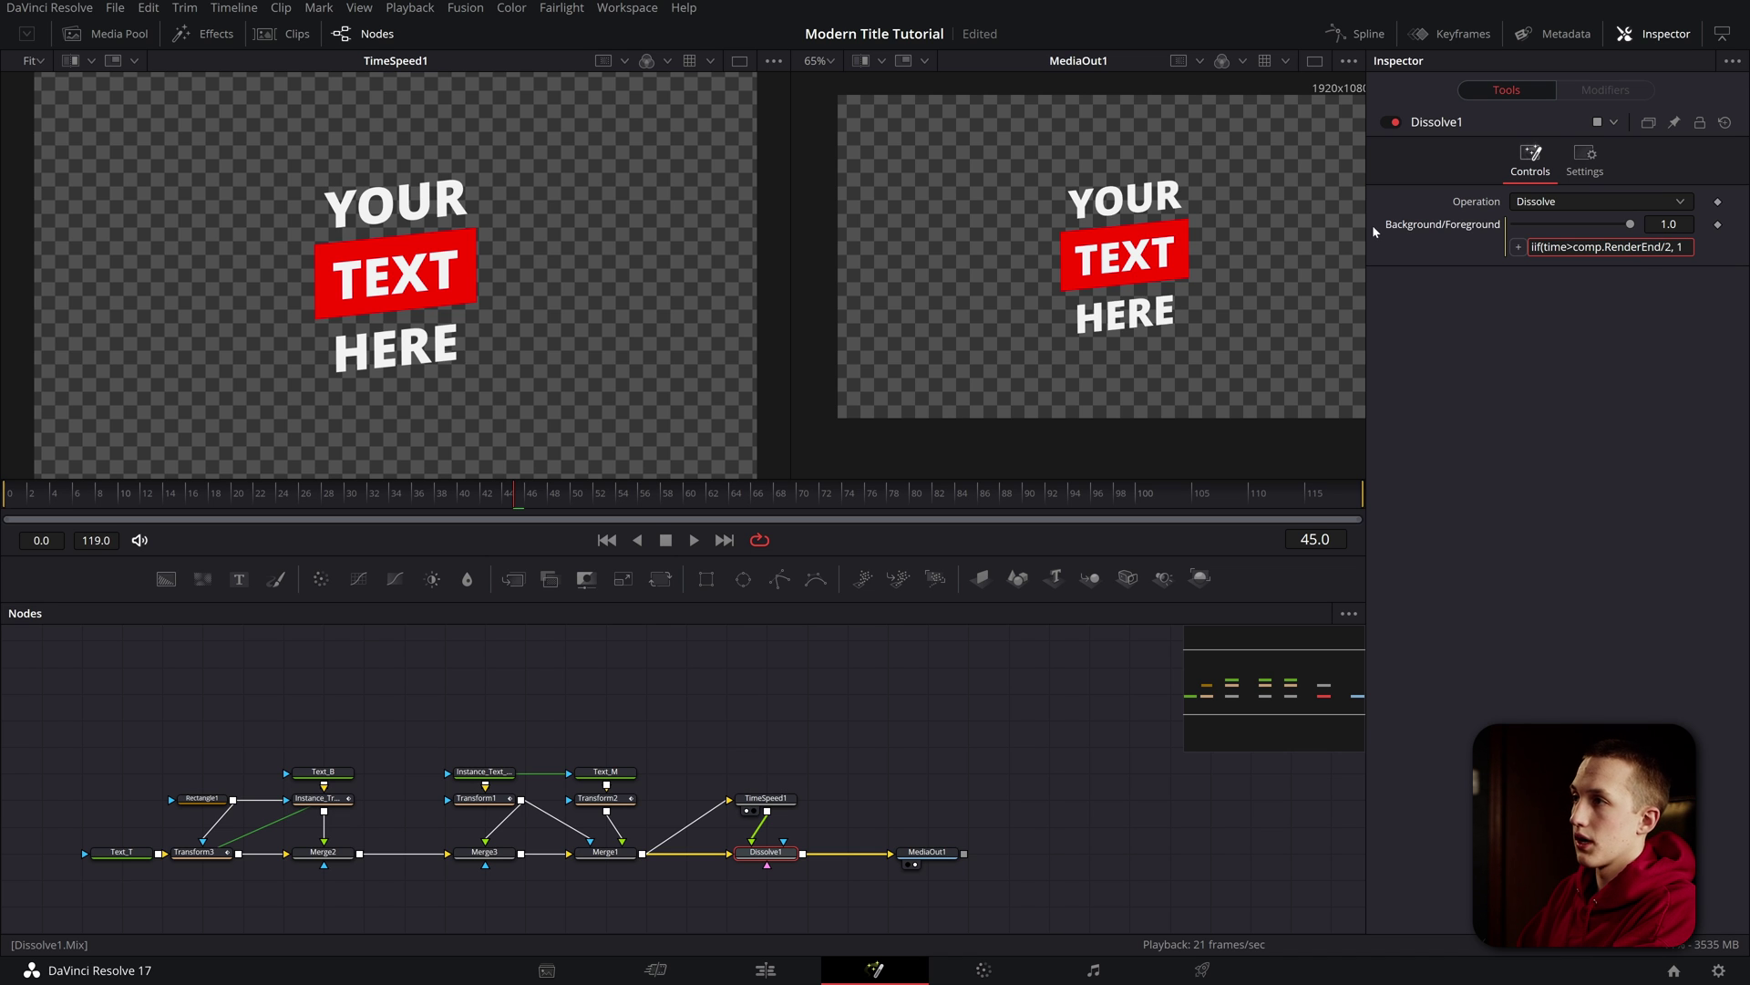
{"action": "type", "text": ", 0)"}
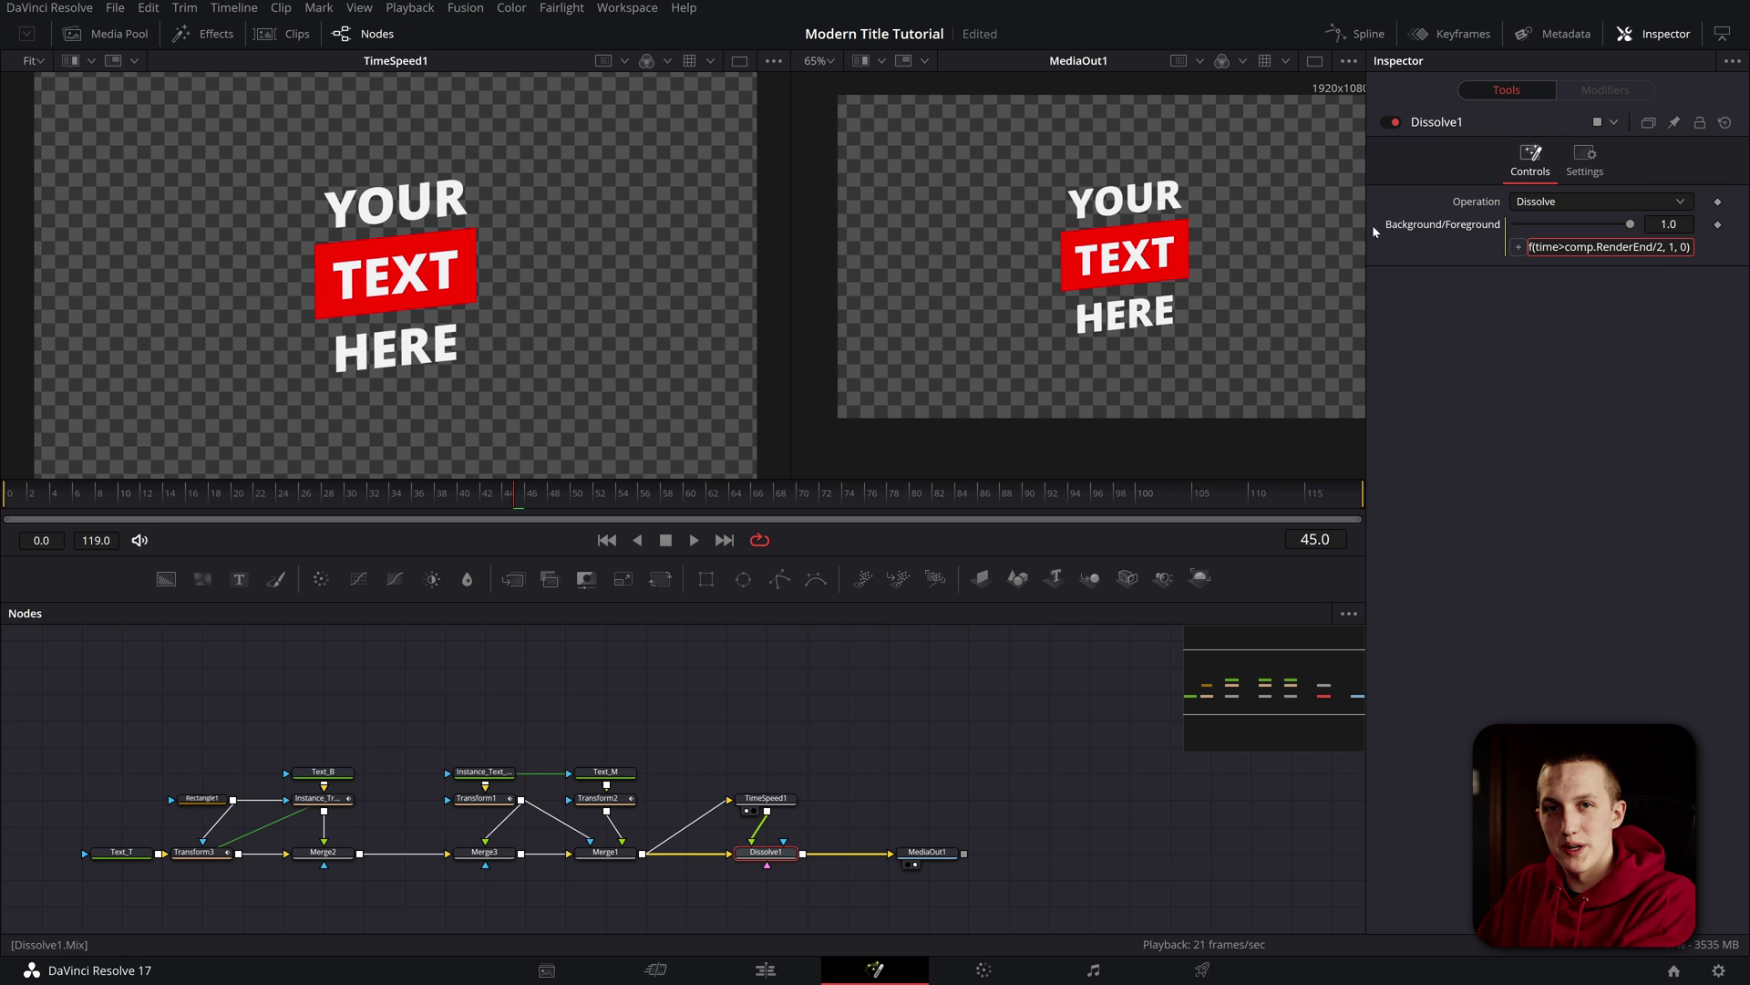
{"action": "key", "text": "Return"}
{"action": "left_click", "coordinate": [1515, 554]}
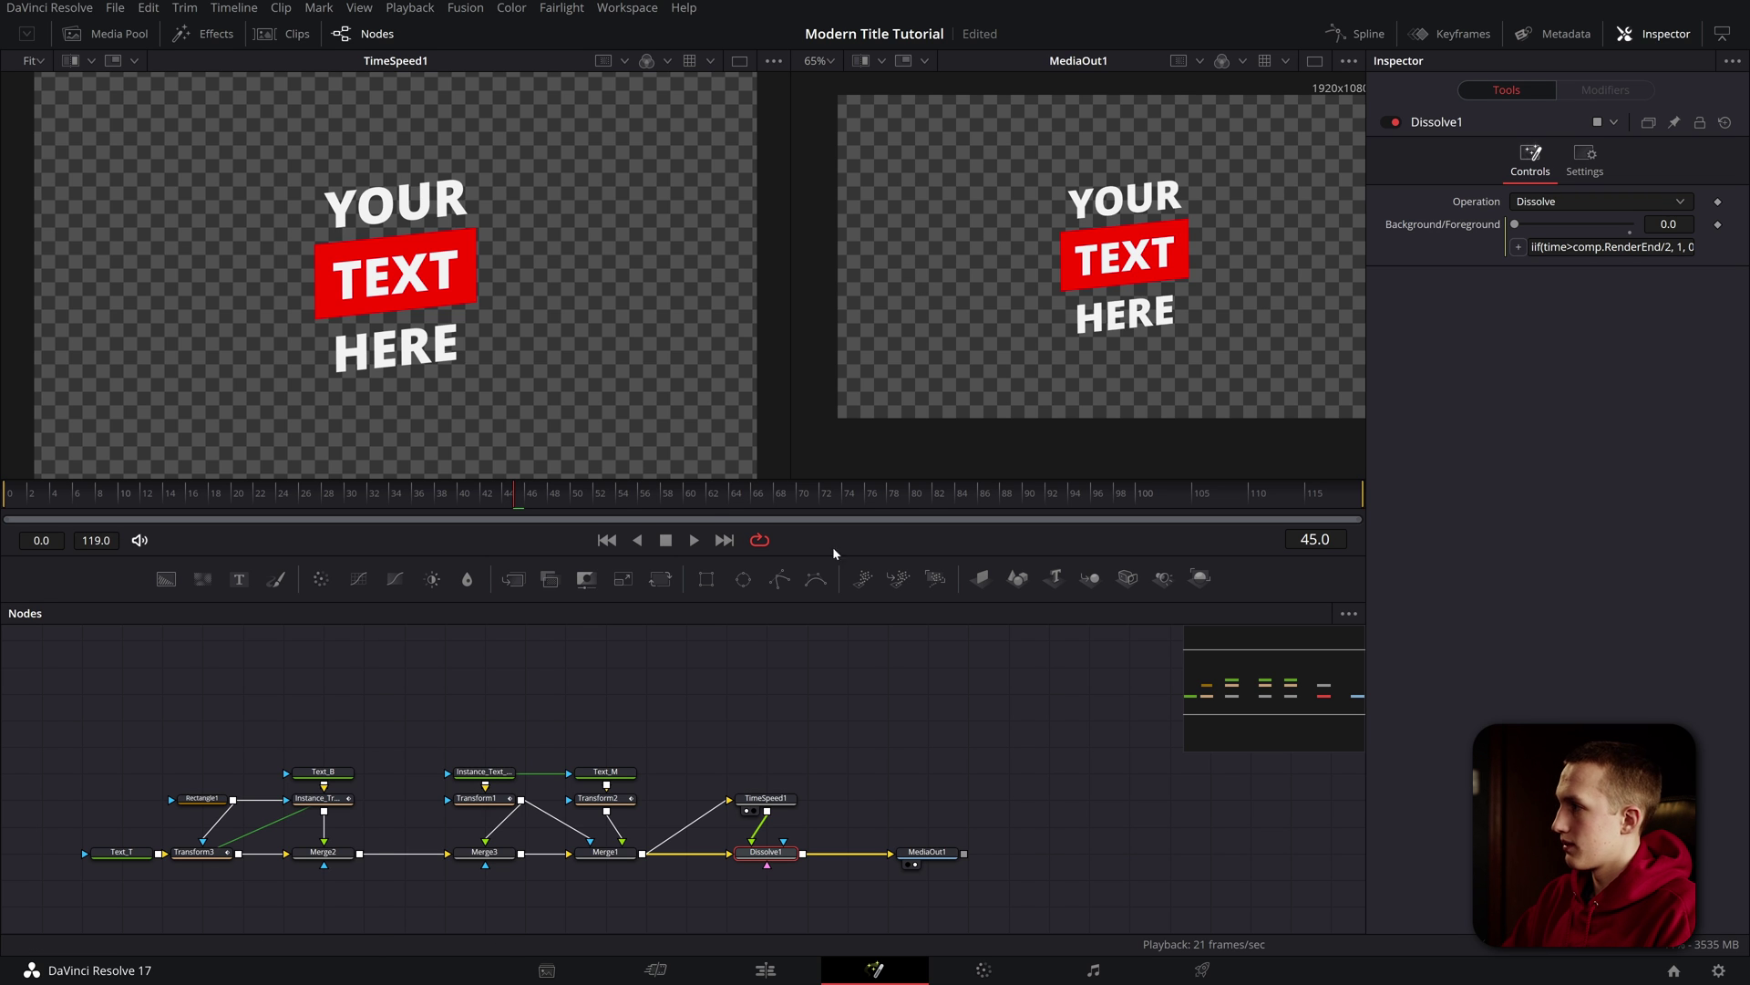
- Preview the title animation at frames 64 and 82, then play it through from frame 0
{"action": "left_click_drag", "start_coordinate": [724, 501], "coordinate": [299, 532]}
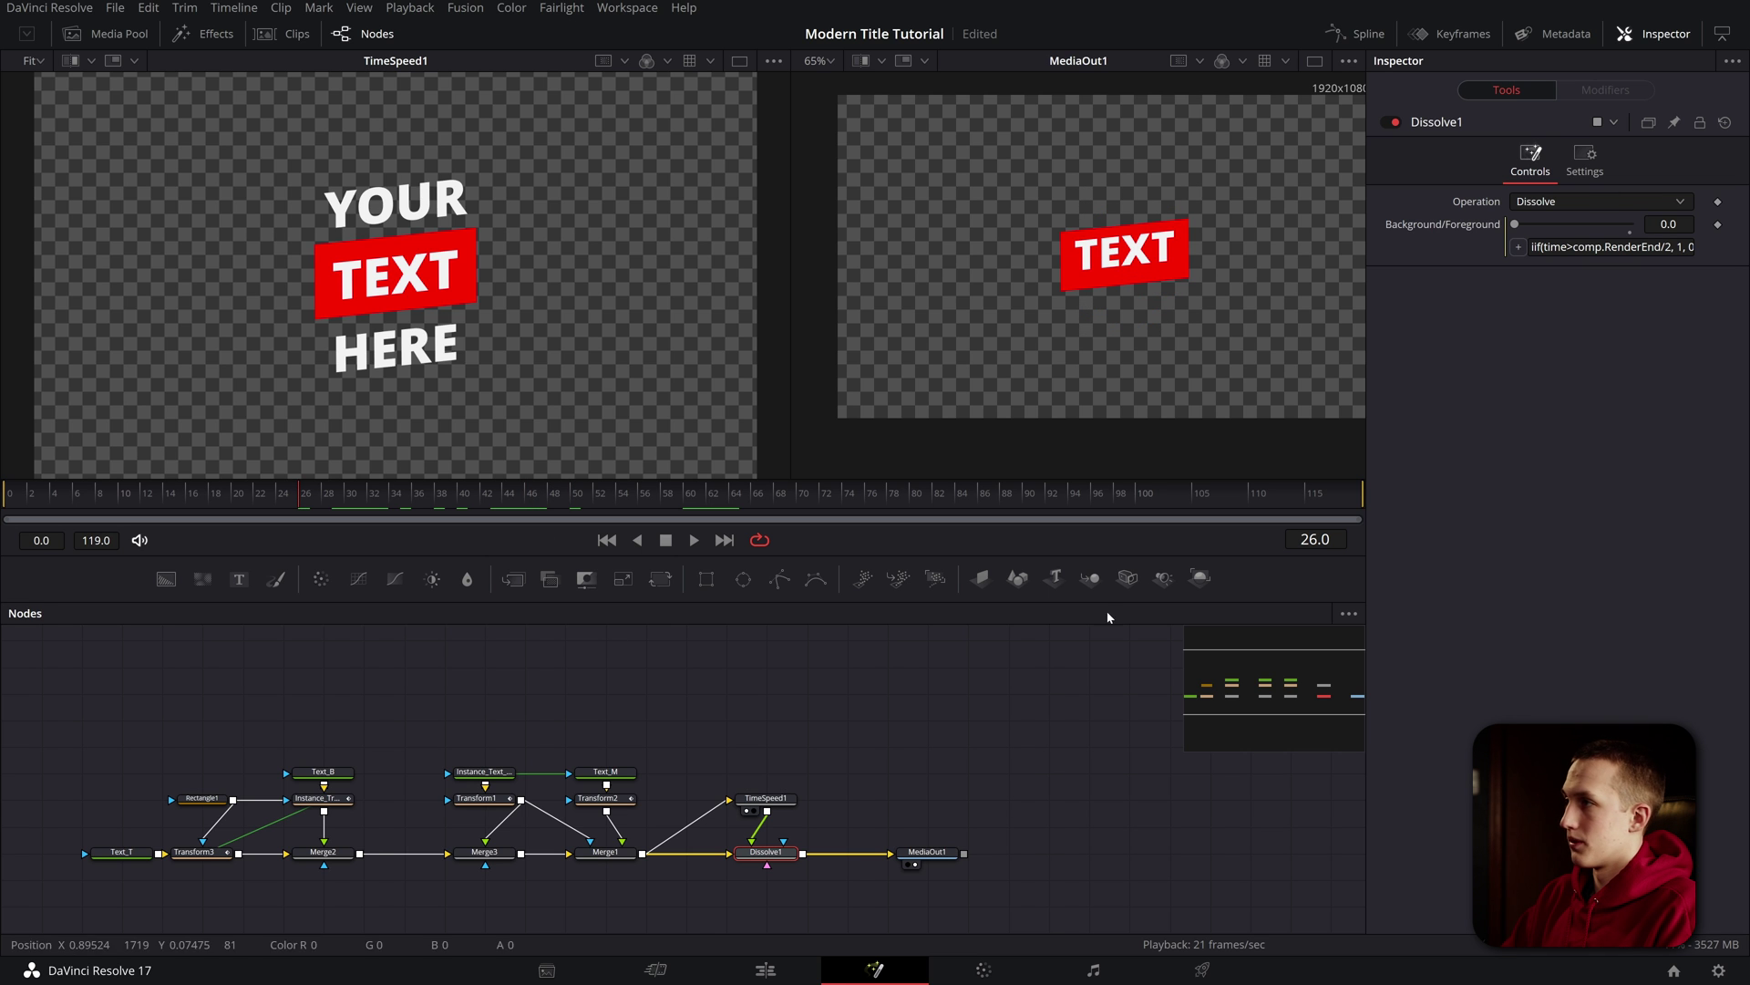
{"action": "left_click_drag", "start_coordinate": [89, 713], "coordinate": [680, 919]}
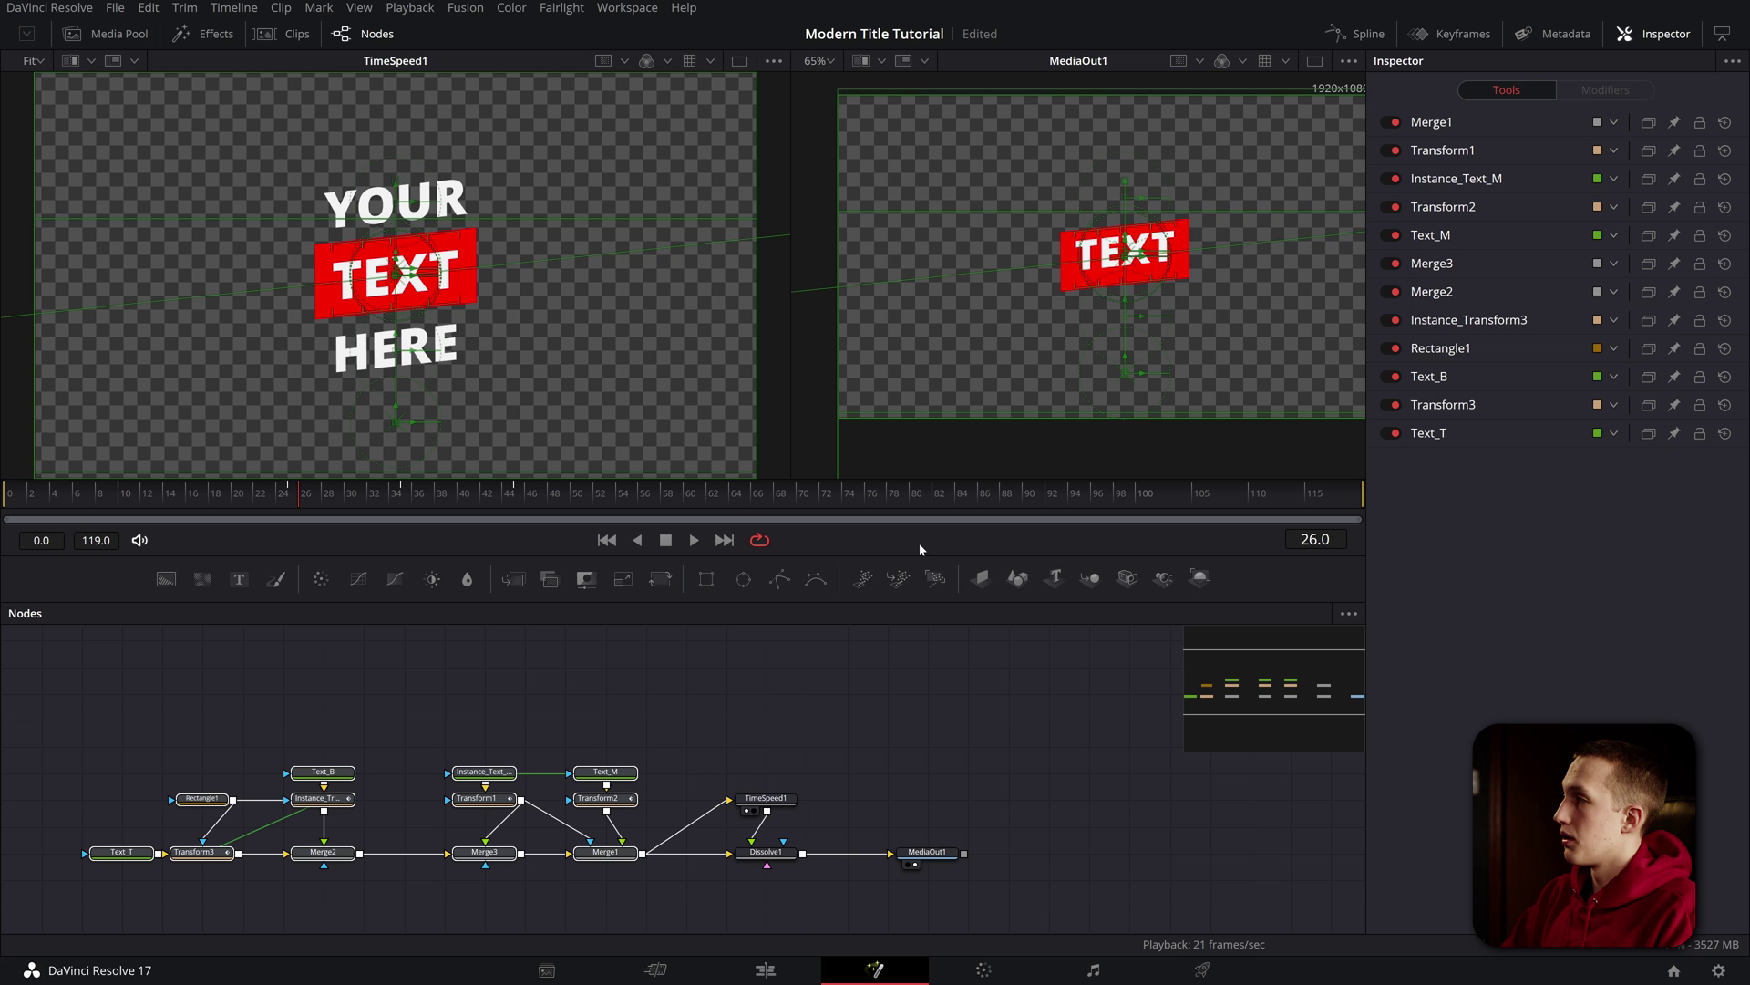
{"action": "left_click", "coordinate": [730, 494]}
{"action": "left_click", "coordinate": [939, 494]}
{"action": "left_click", "coordinate": [765, 798]}
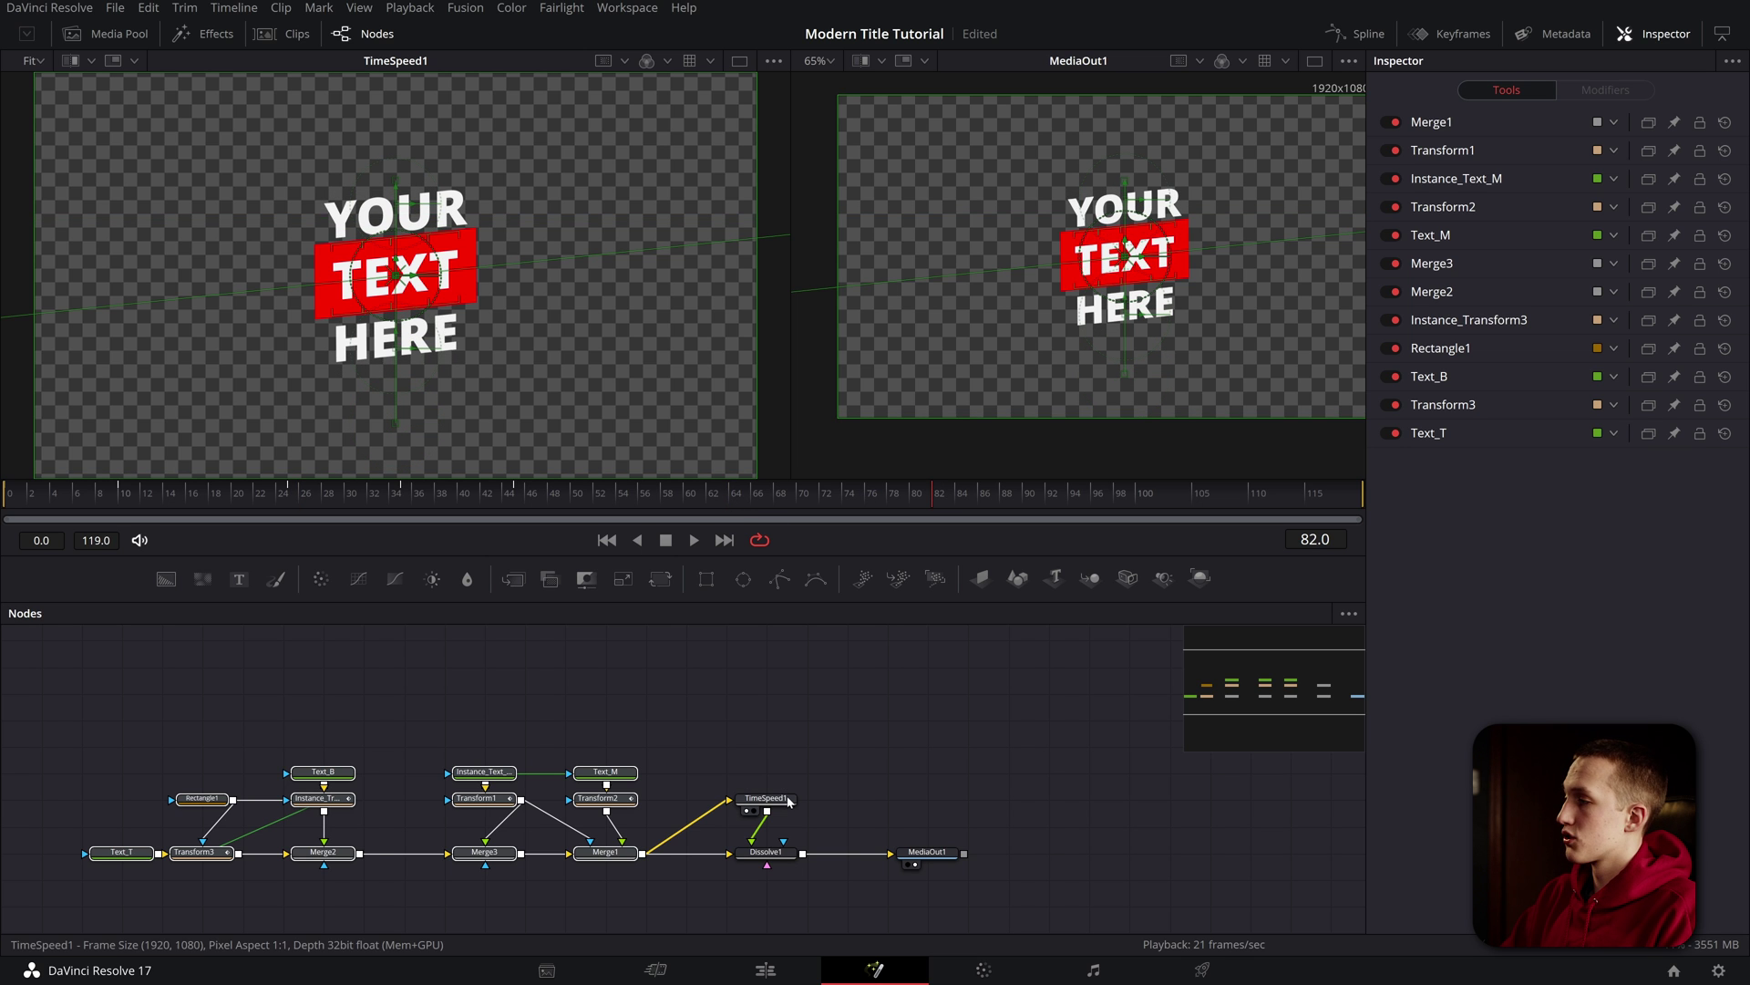
{"action": "left_click_drag", "start_coordinate": [980, 495], "coordinate": [0, 547]}
{"action": "key", "text": "space"}
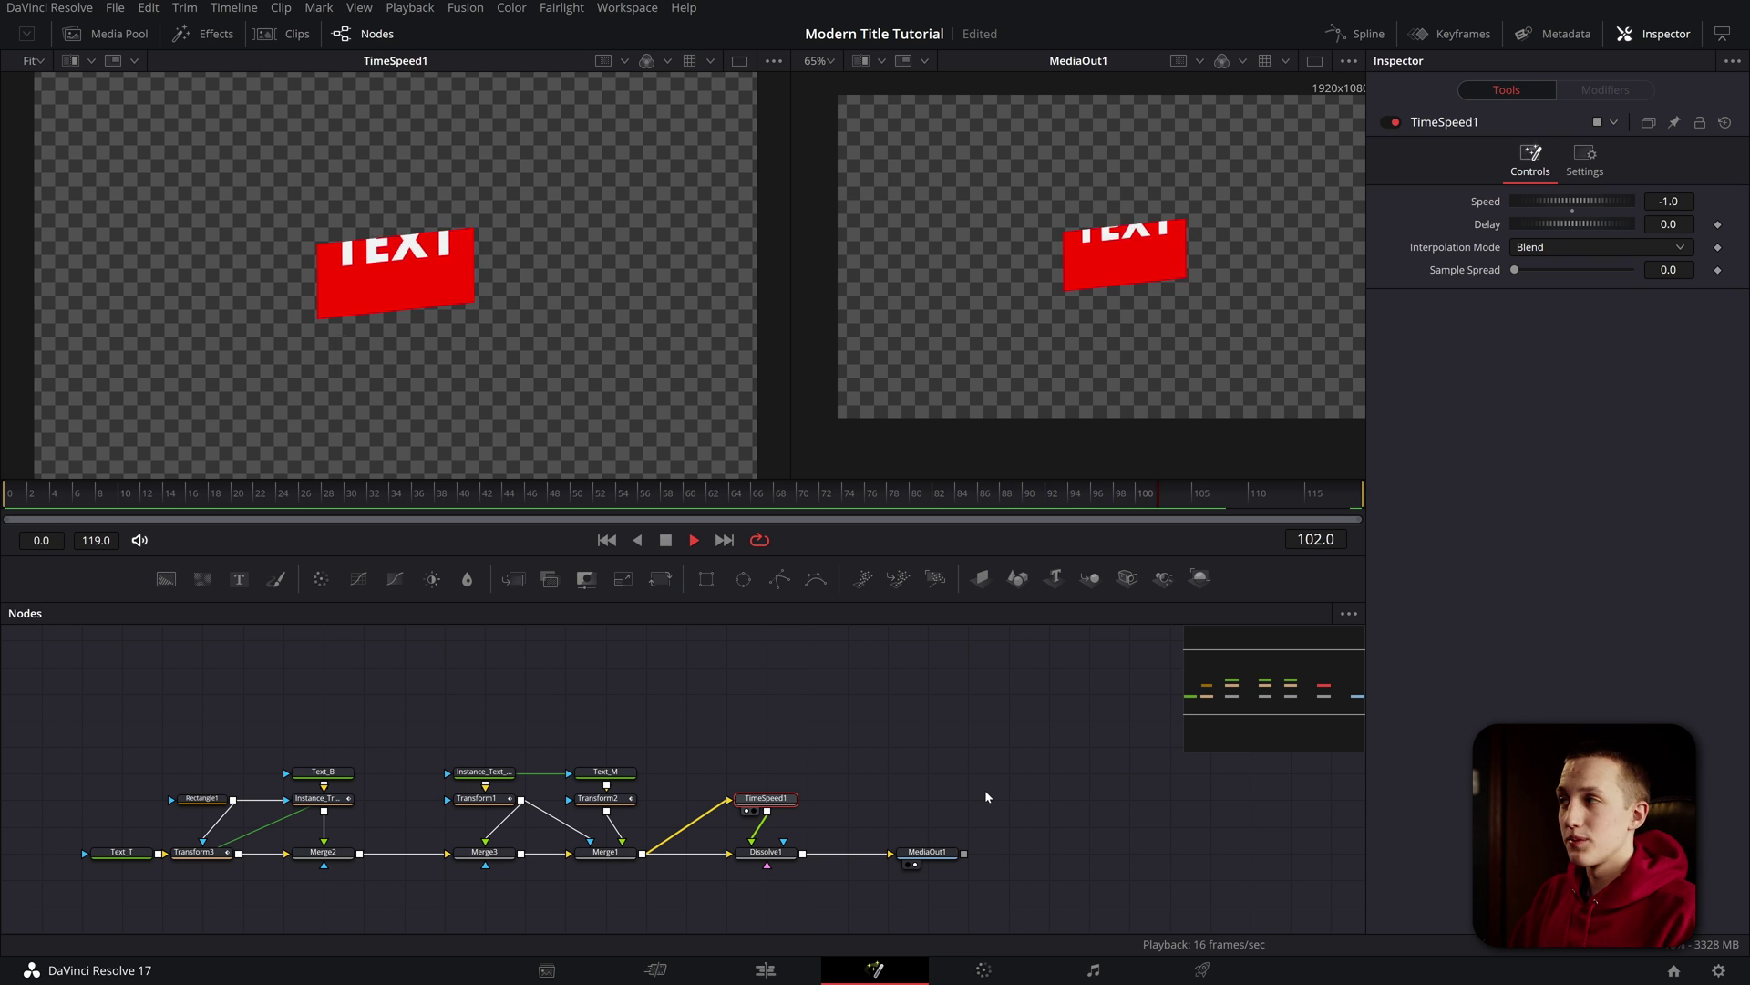
{"action": "key", "text": "space"}
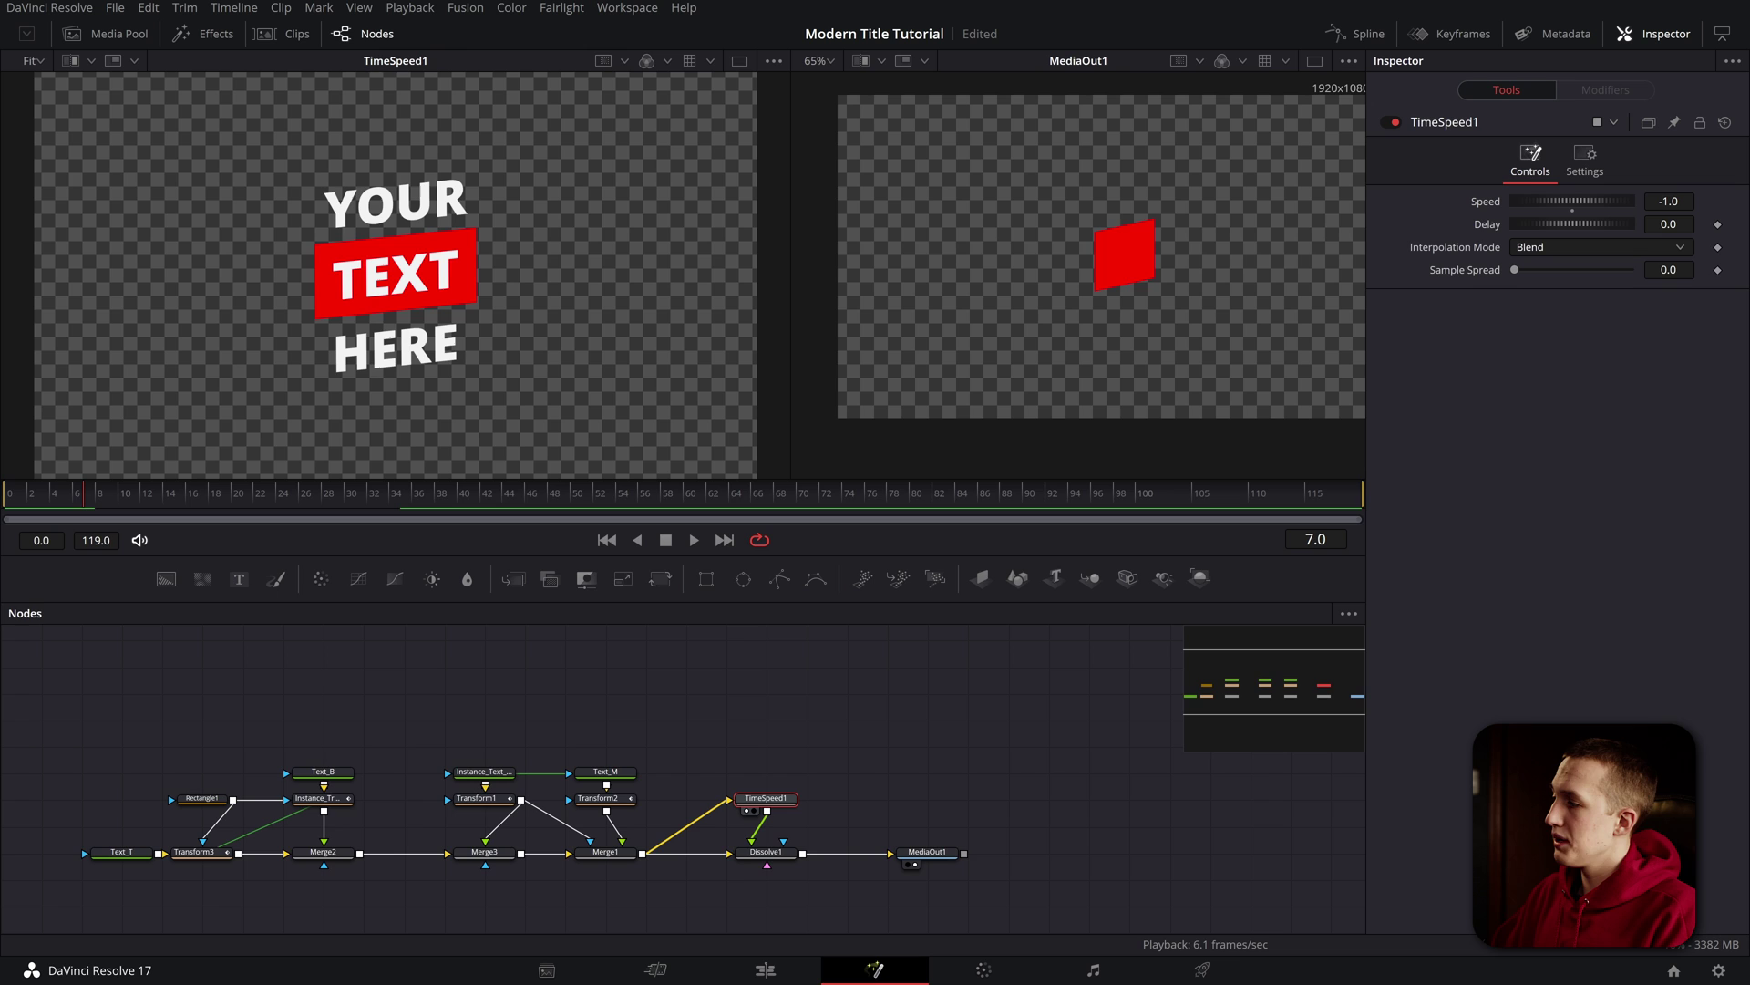
- Extend the Fusion Composition clip on the Edit timeline to about 10 seconds and scrub it
{"action": "left_click", "coordinate": [766, 969]}
{"action": "left_click_drag", "start_coordinate": [1115, 764], "coordinate": [1477, 764]}
{"action": "left_click_drag", "start_coordinate": [1353, 604], "coordinate": [1516, 600]}
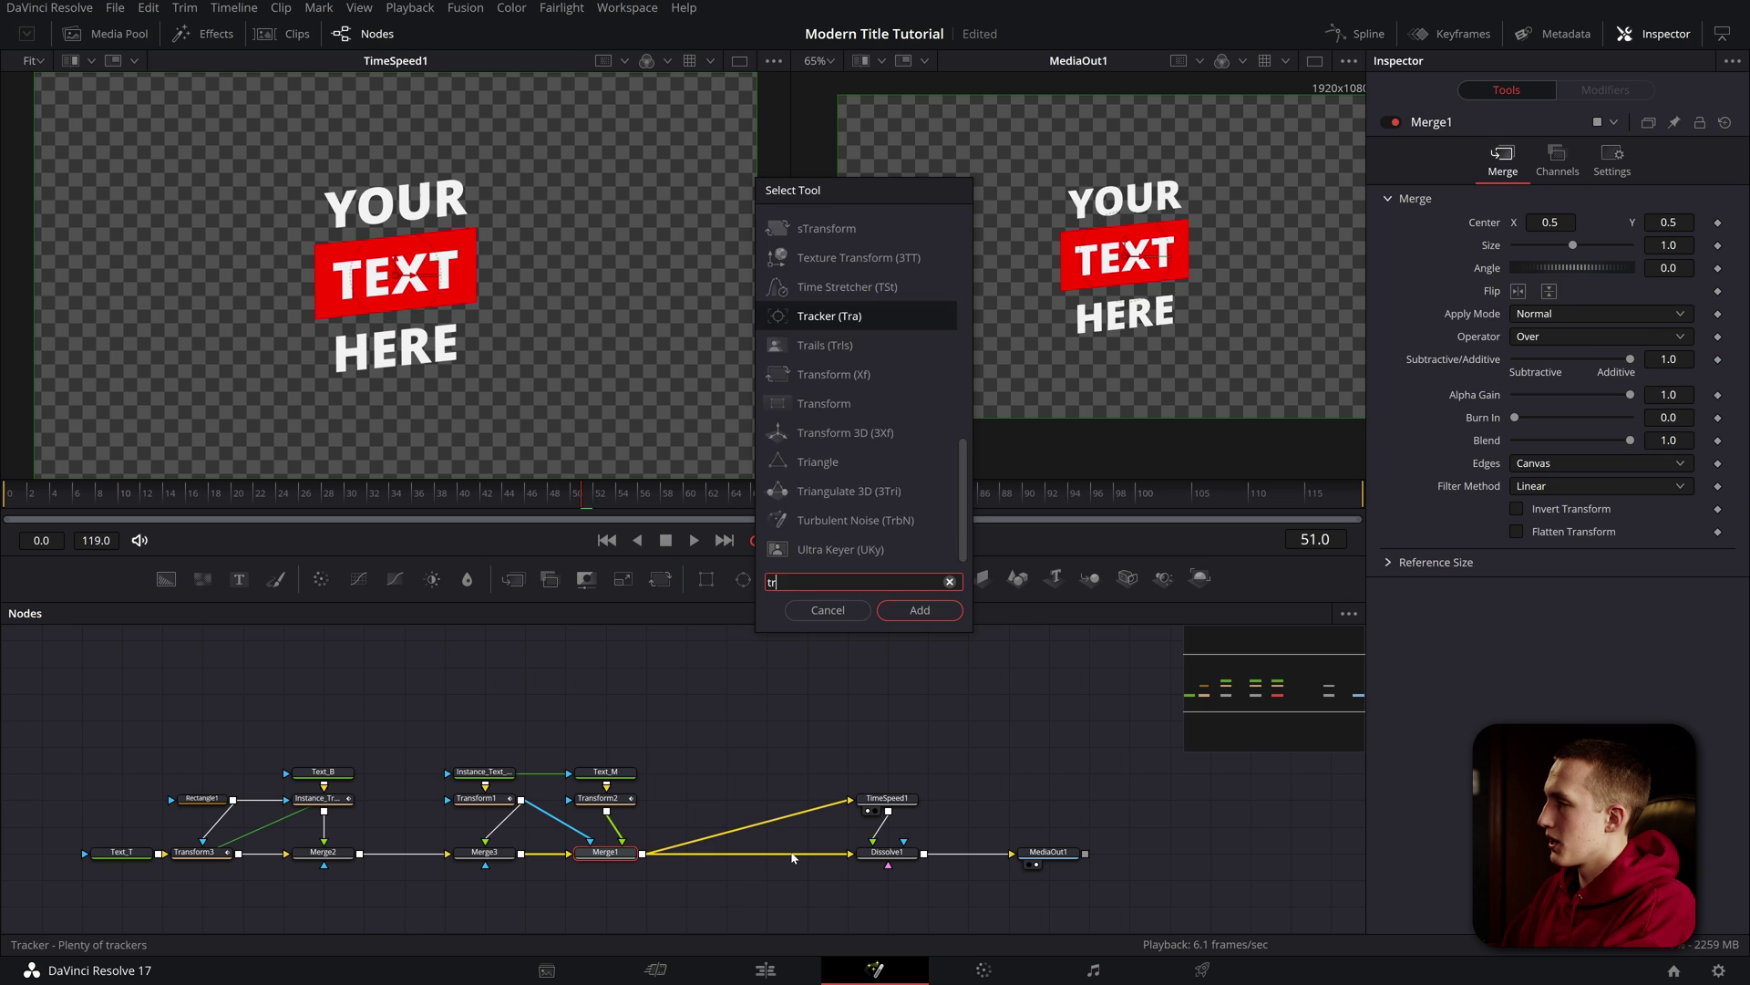
- Insert Transform4 after Merge1, enable its Motion Blur, and play back to check the blur
{"action": "key", "text": "Return"}
{"action": "left_click", "coordinate": [1586, 157]}
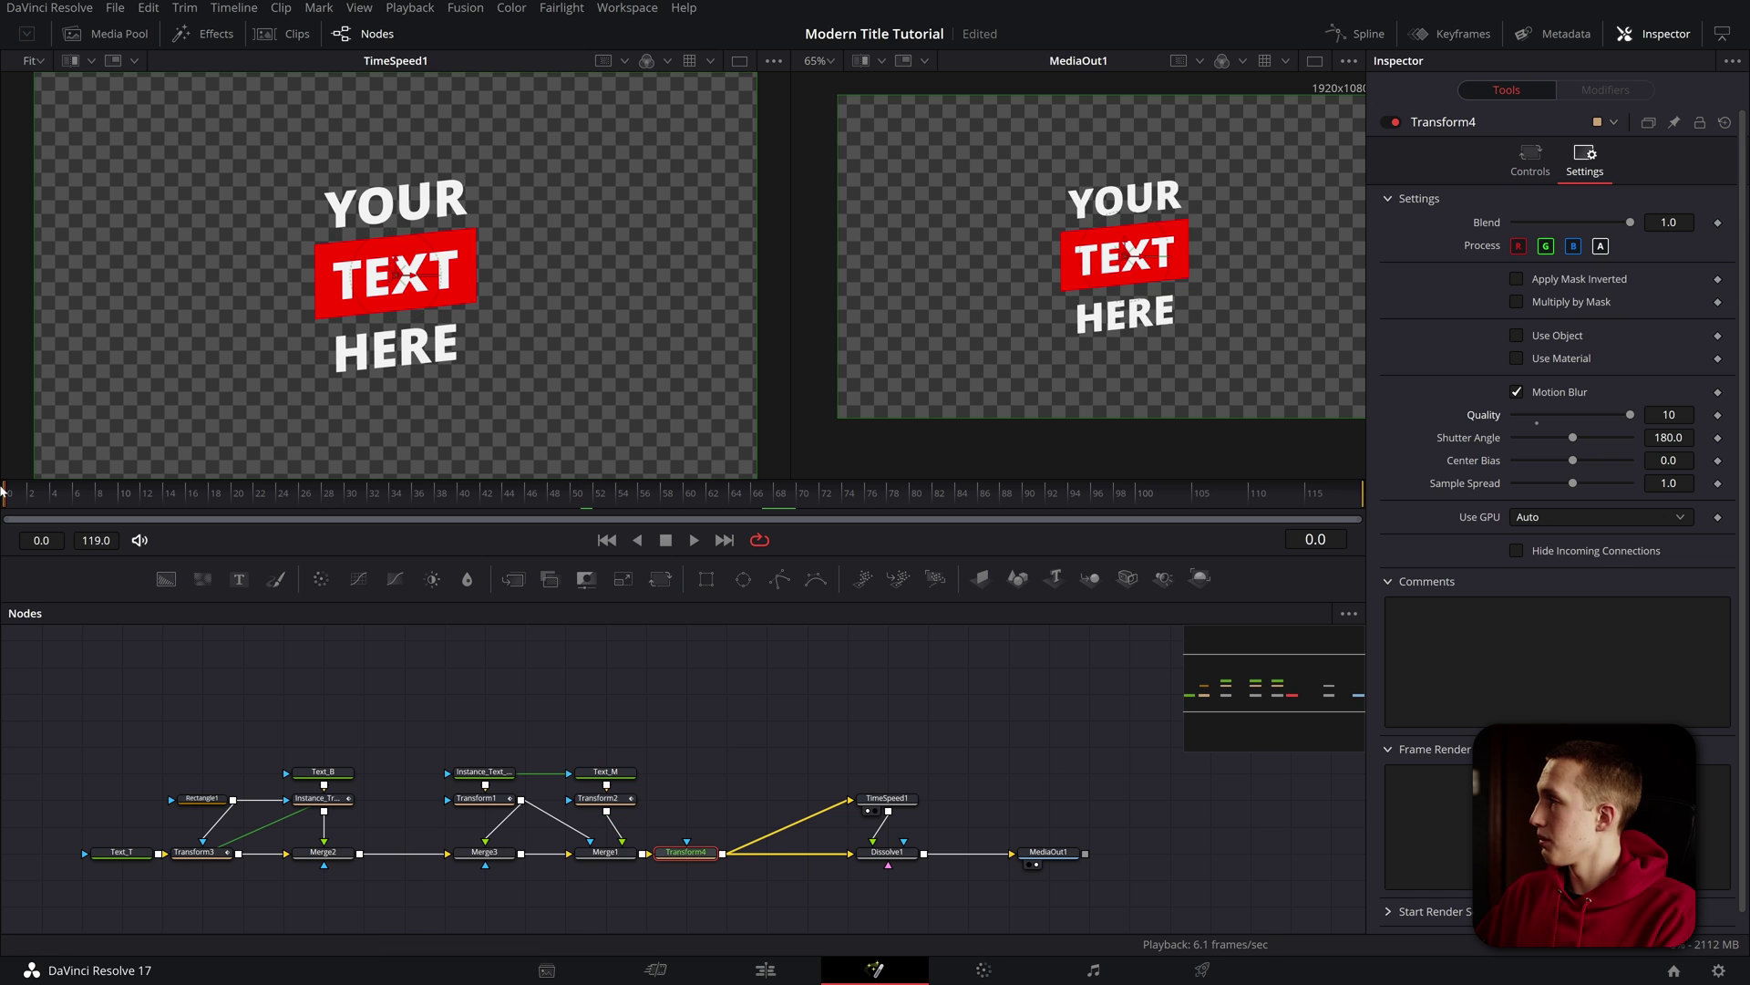
{"action": "key", "text": "space"}
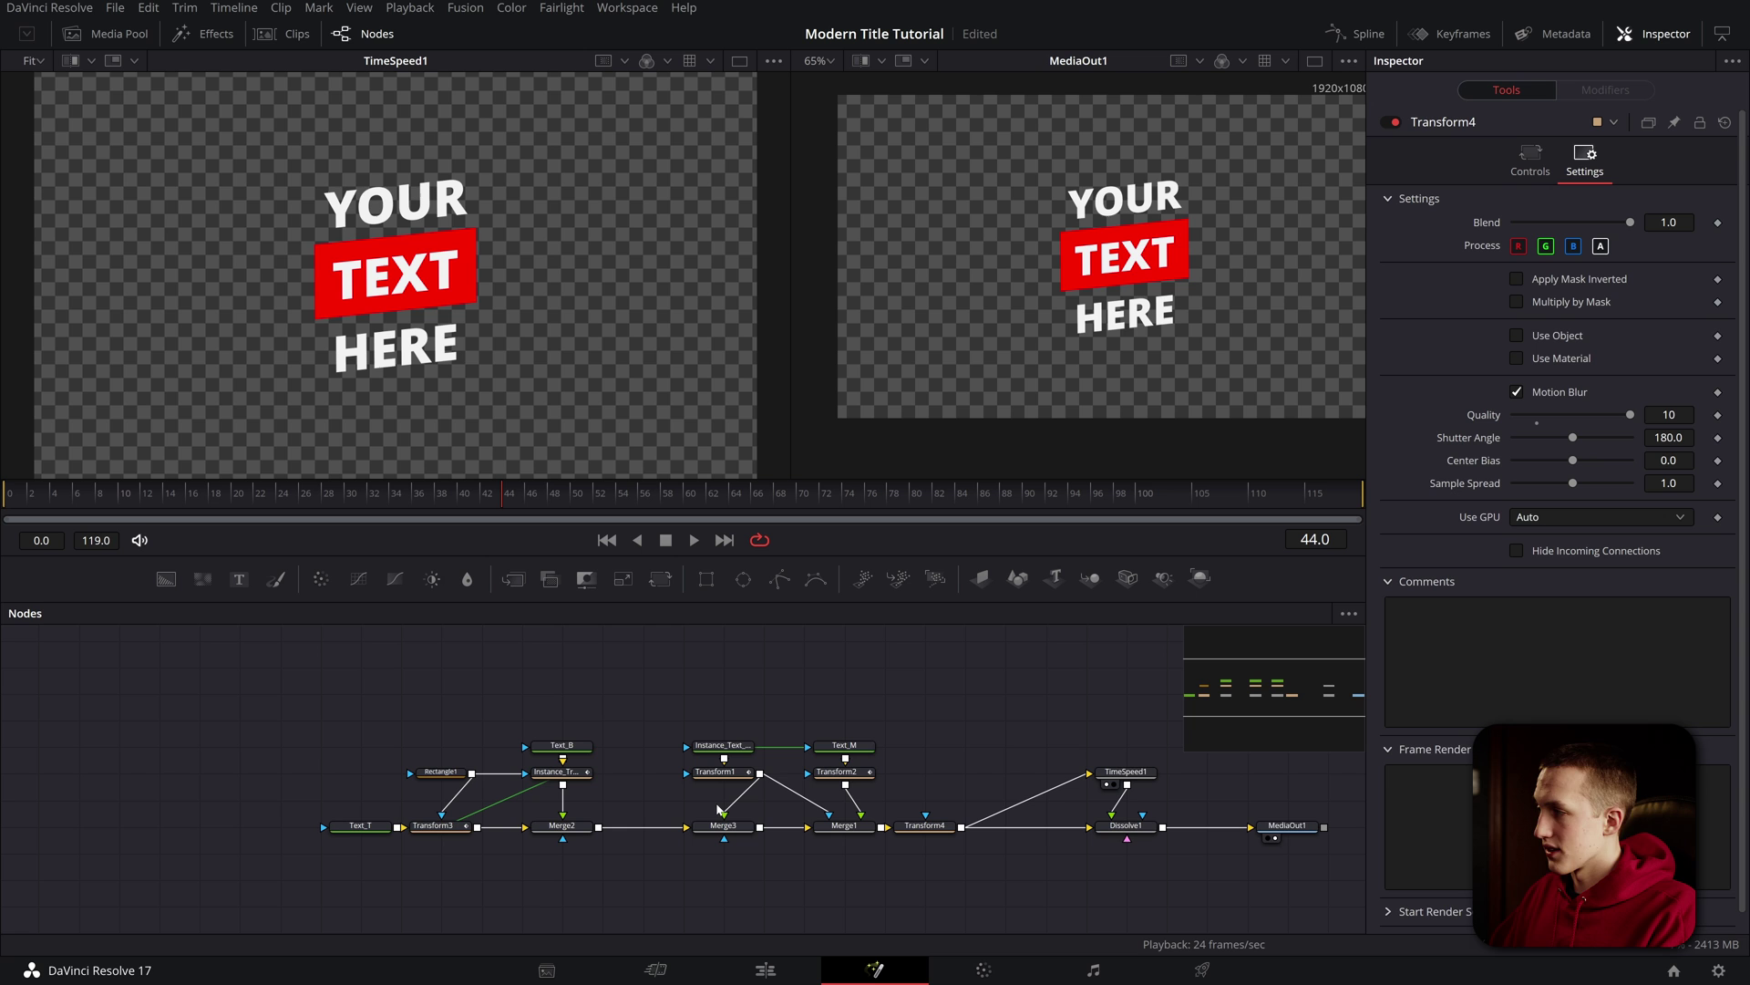
- Select the whole title node tree and choose Macro > Create Macro from its context menu
{"action": "left_click", "coordinate": [377, 830]}
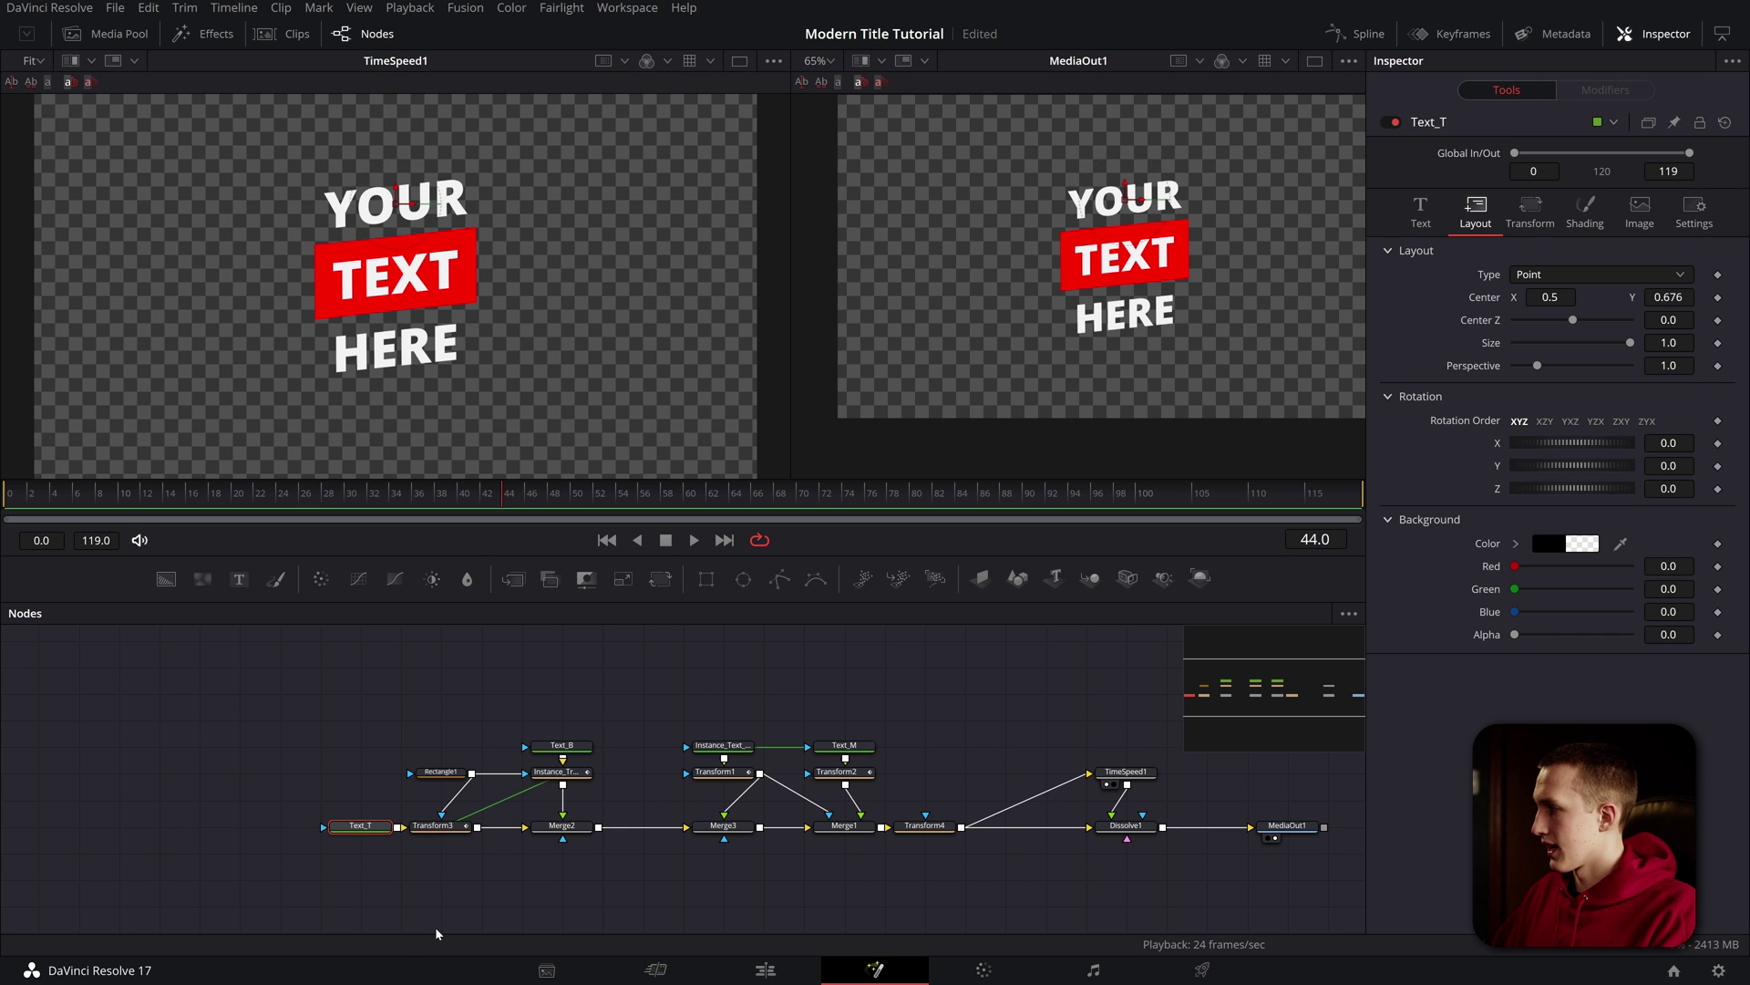
{"action": "left_click", "coordinate": [583, 747], "text": "ctrl"}
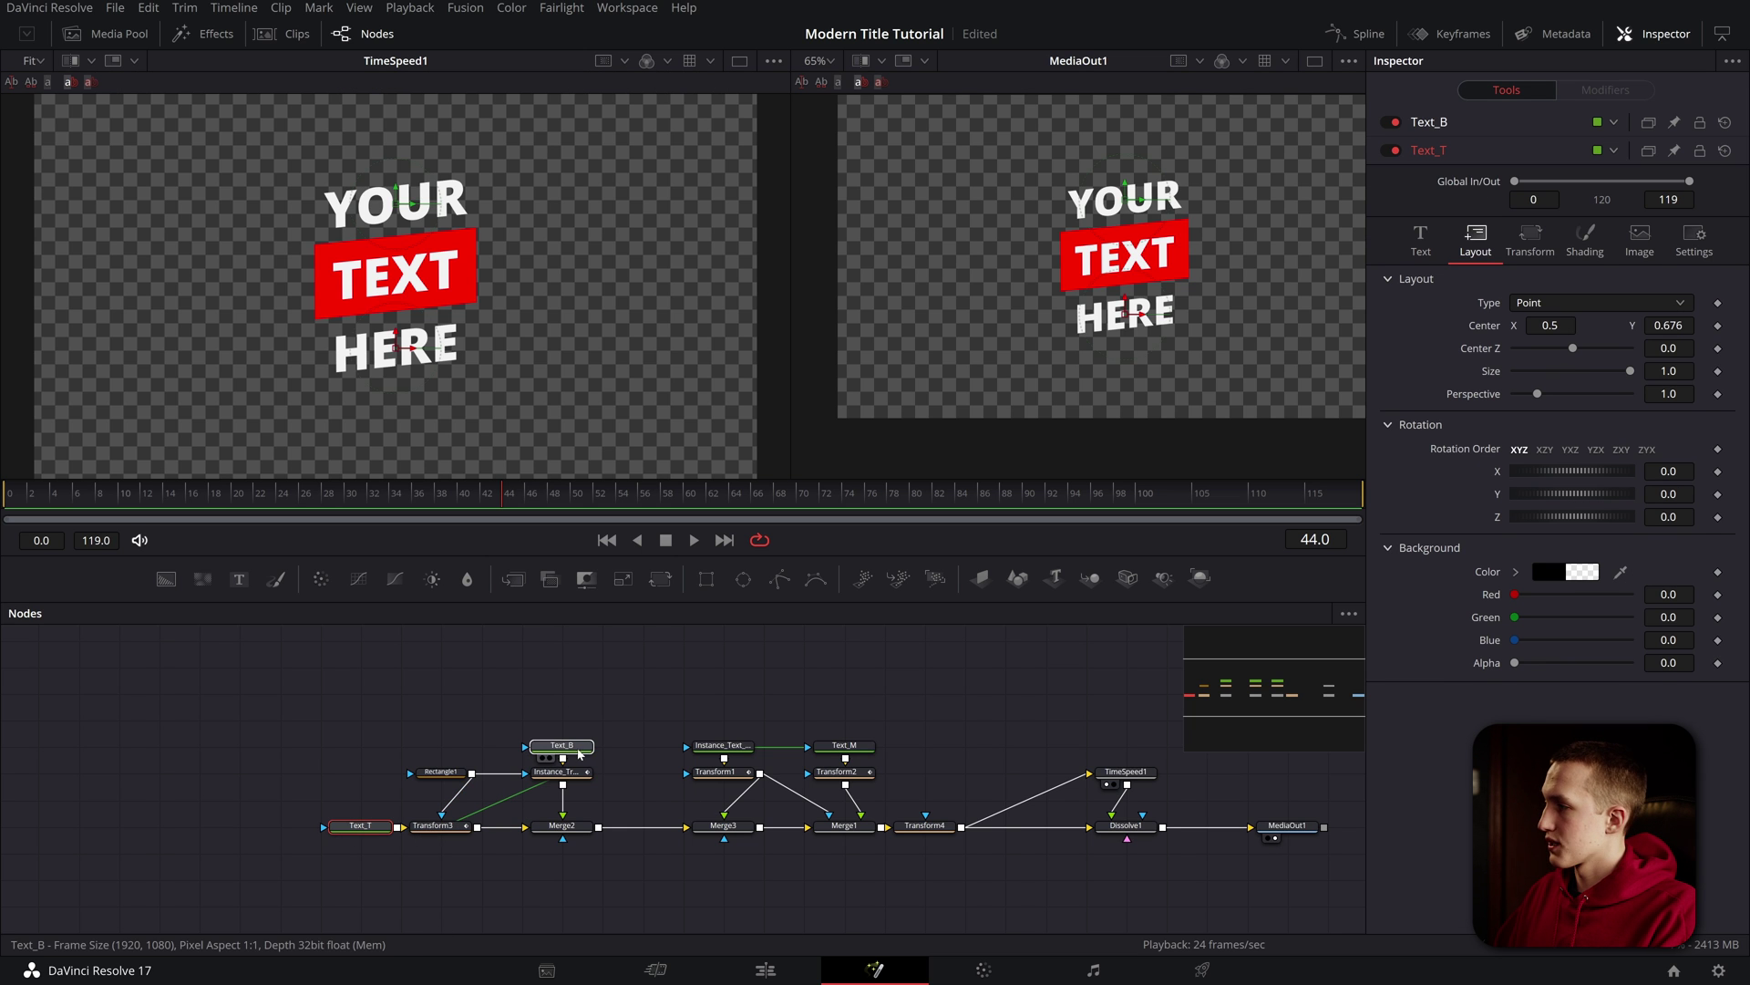
{"action": "left_click", "coordinate": [856, 754], "text": "ctrl"}
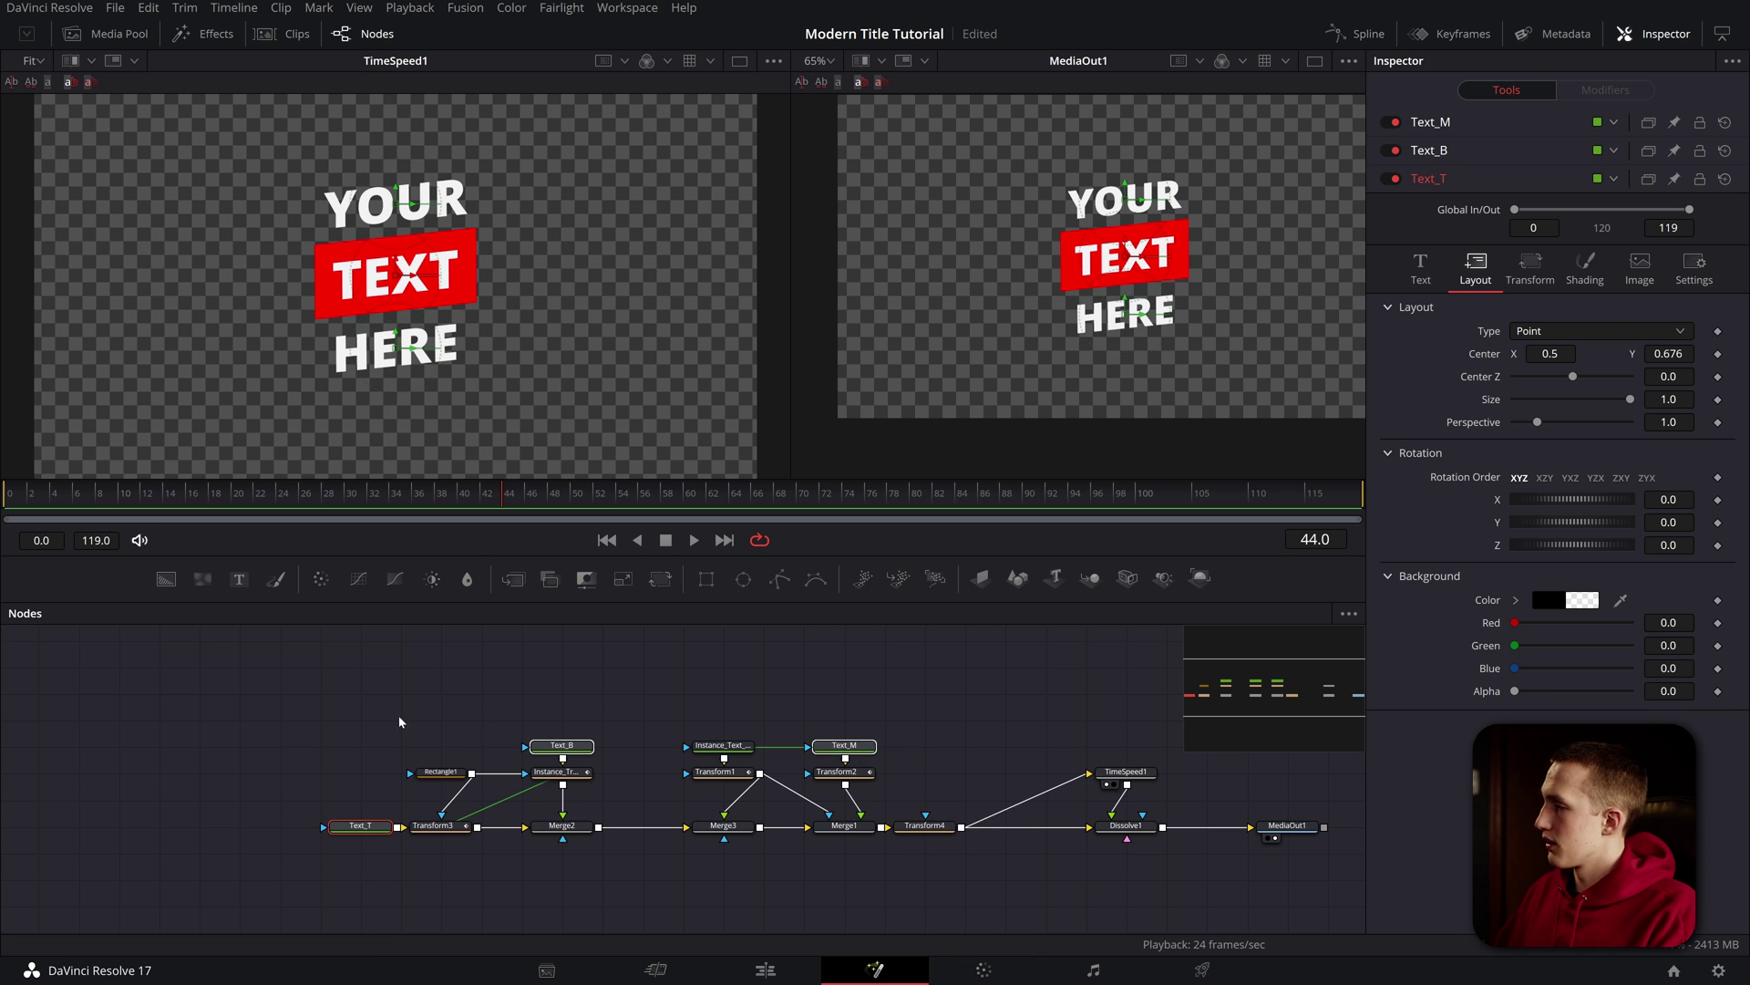
{"action": "left_click_drag", "start_coordinate": [315, 658], "coordinate": [1145, 861]}
{"action": "right_click", "coordinate": [1140, 830]}
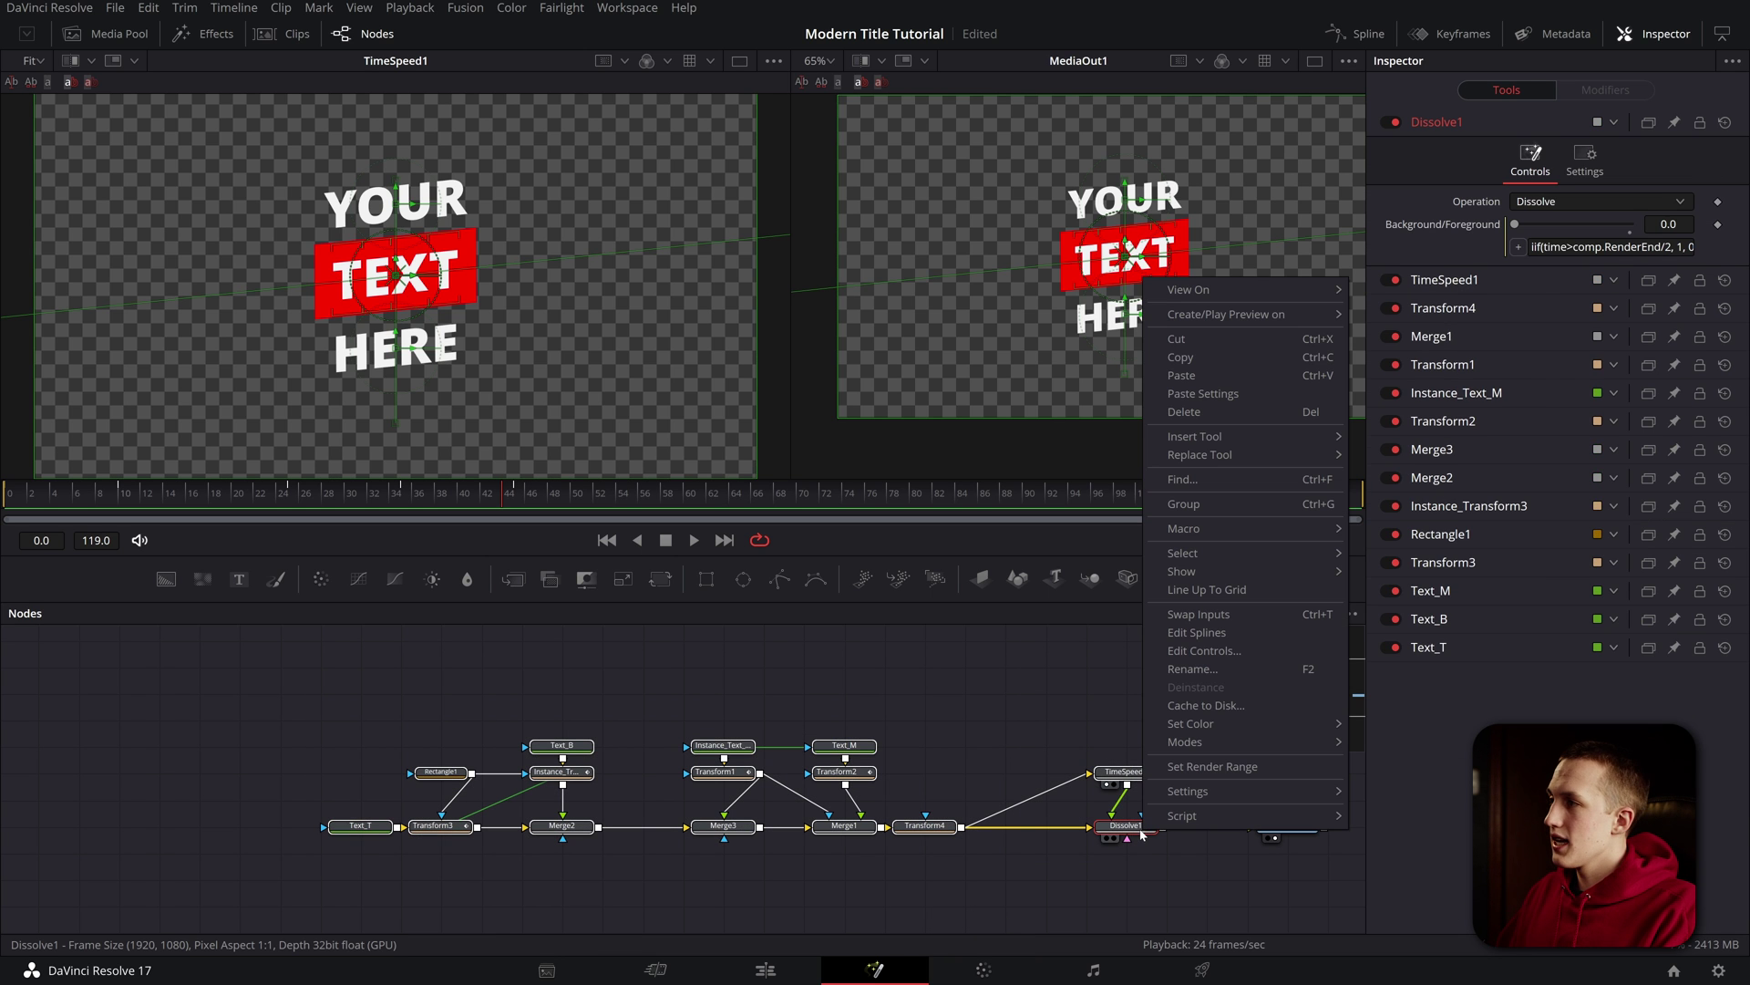
{"action": "mouse_move", "coordinate": [1202, 528]}
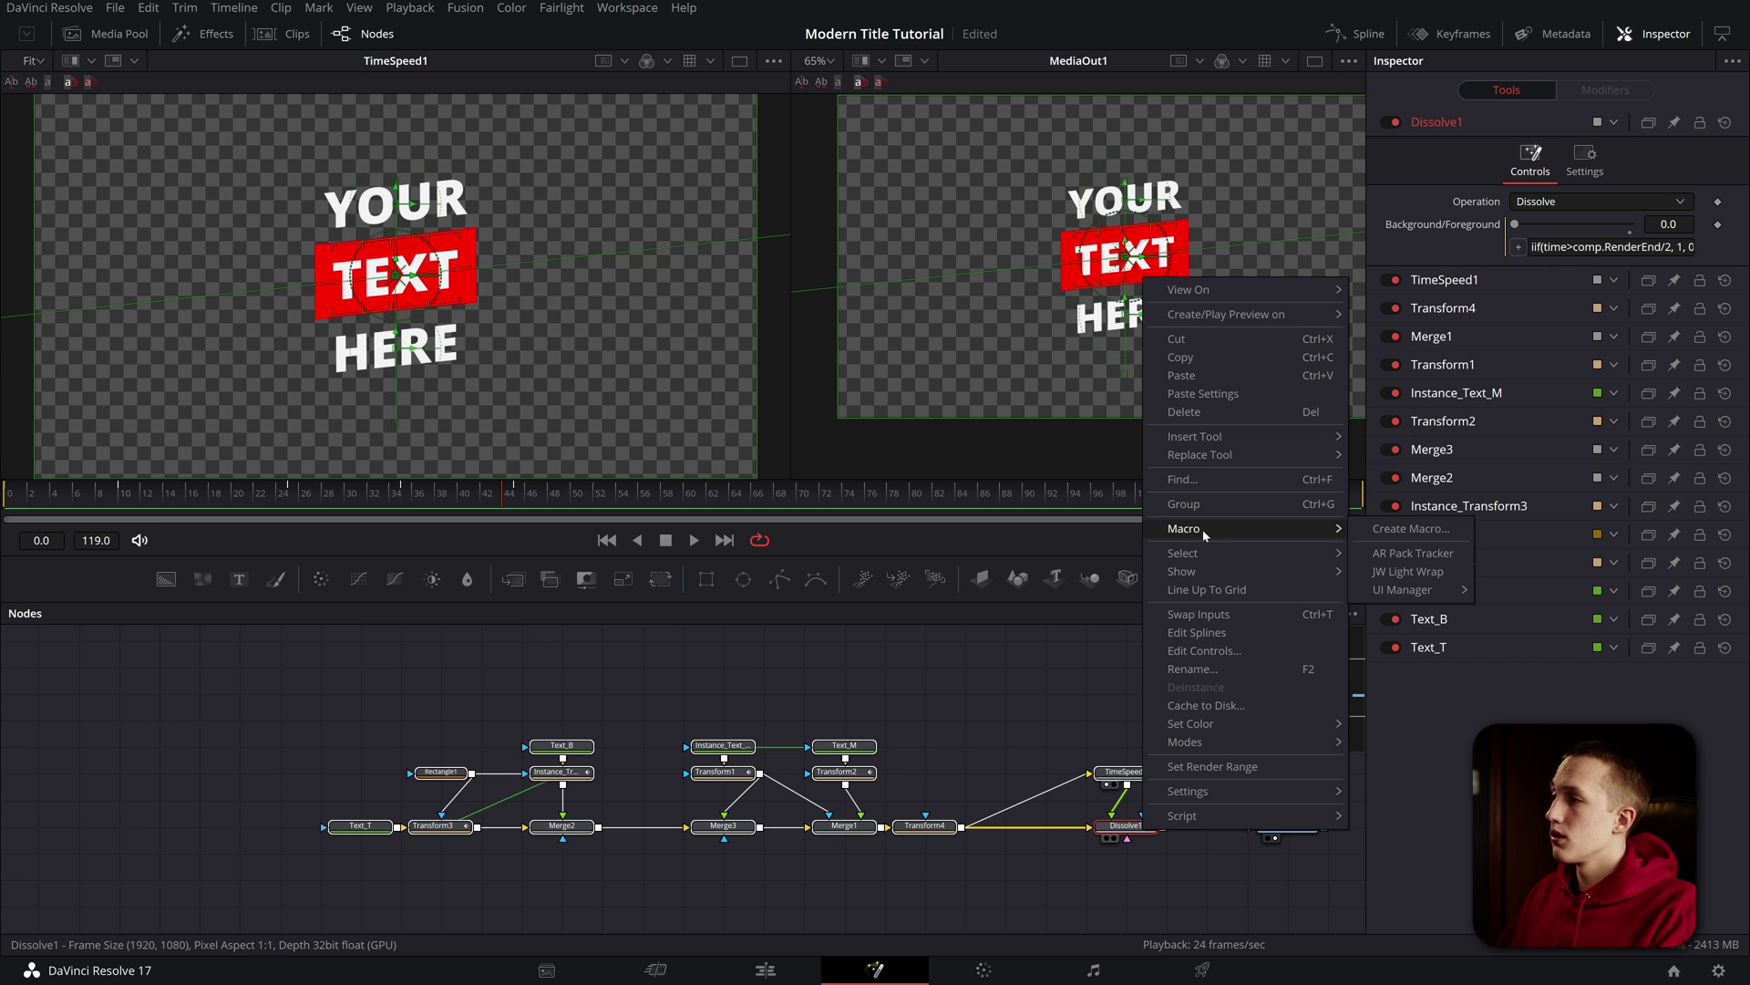
{"action": "left_click", "coordinate": [1406, 529]}
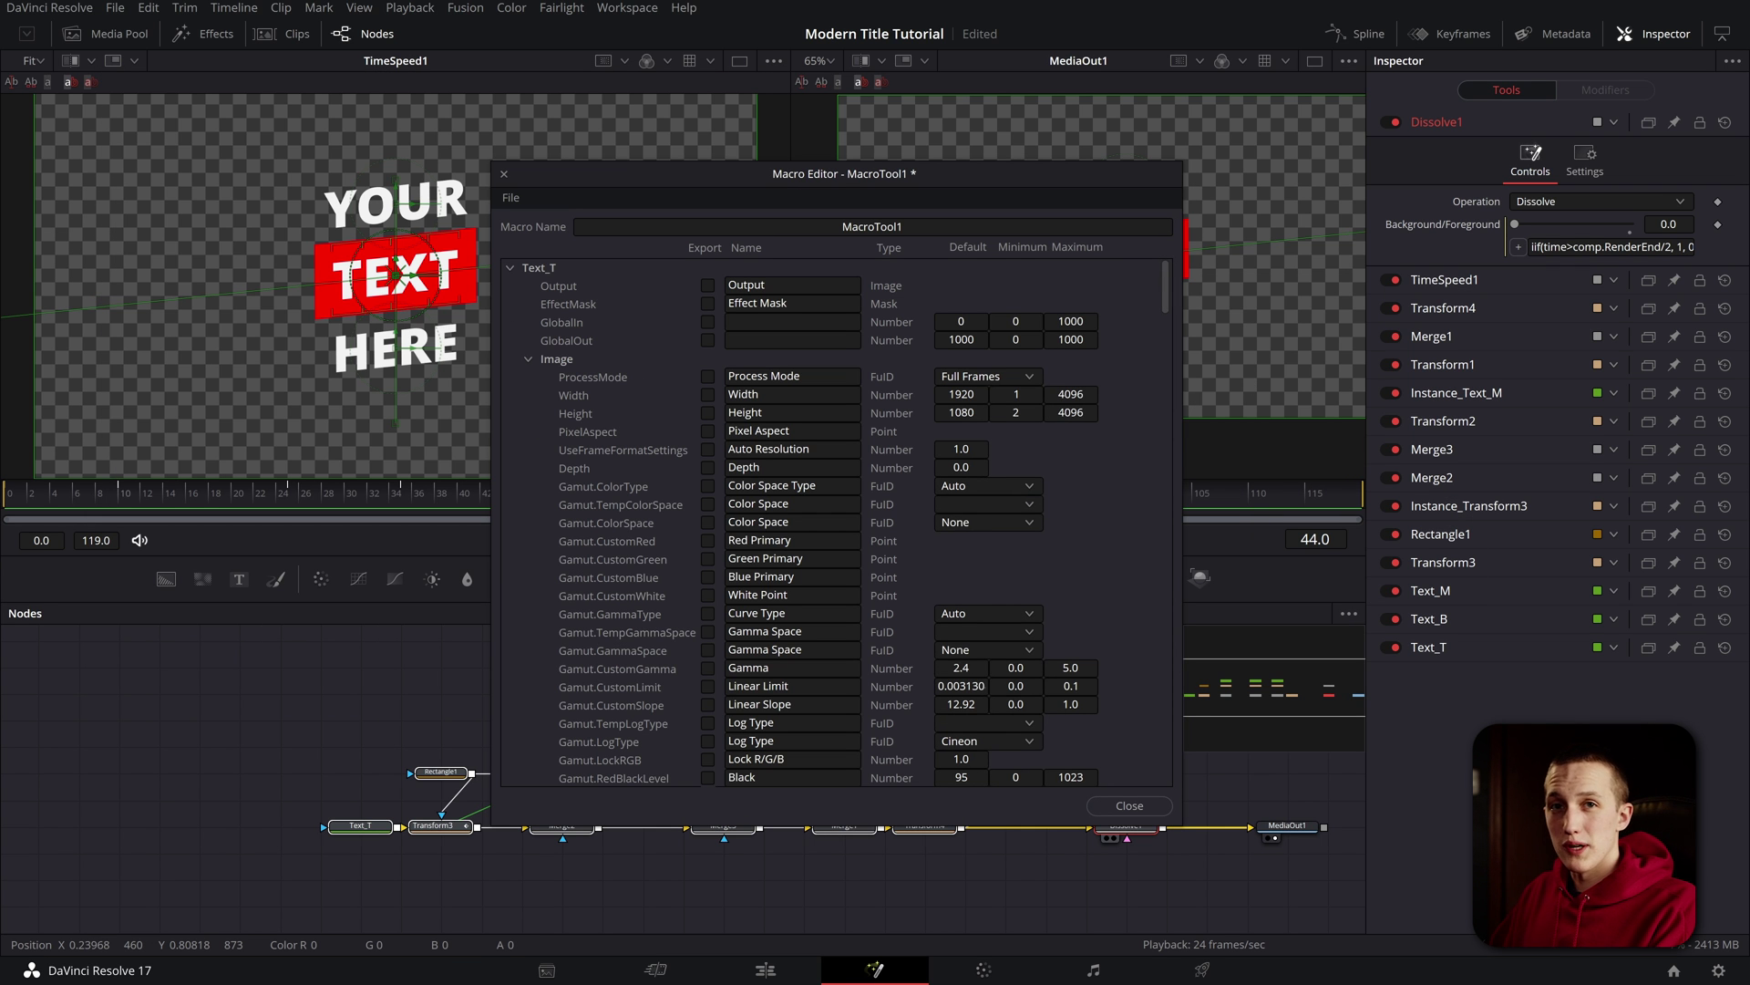
- Rename the macro to 'Modern Title Animation'
{"action": "scroll", "coordinate": [766, 392], "scroll_direction": "down", "scroll_amount": 10}
{"action": "scroll", "coordinate": [784, 434], "scroll_direction": "up", "scroll_amount": 9}
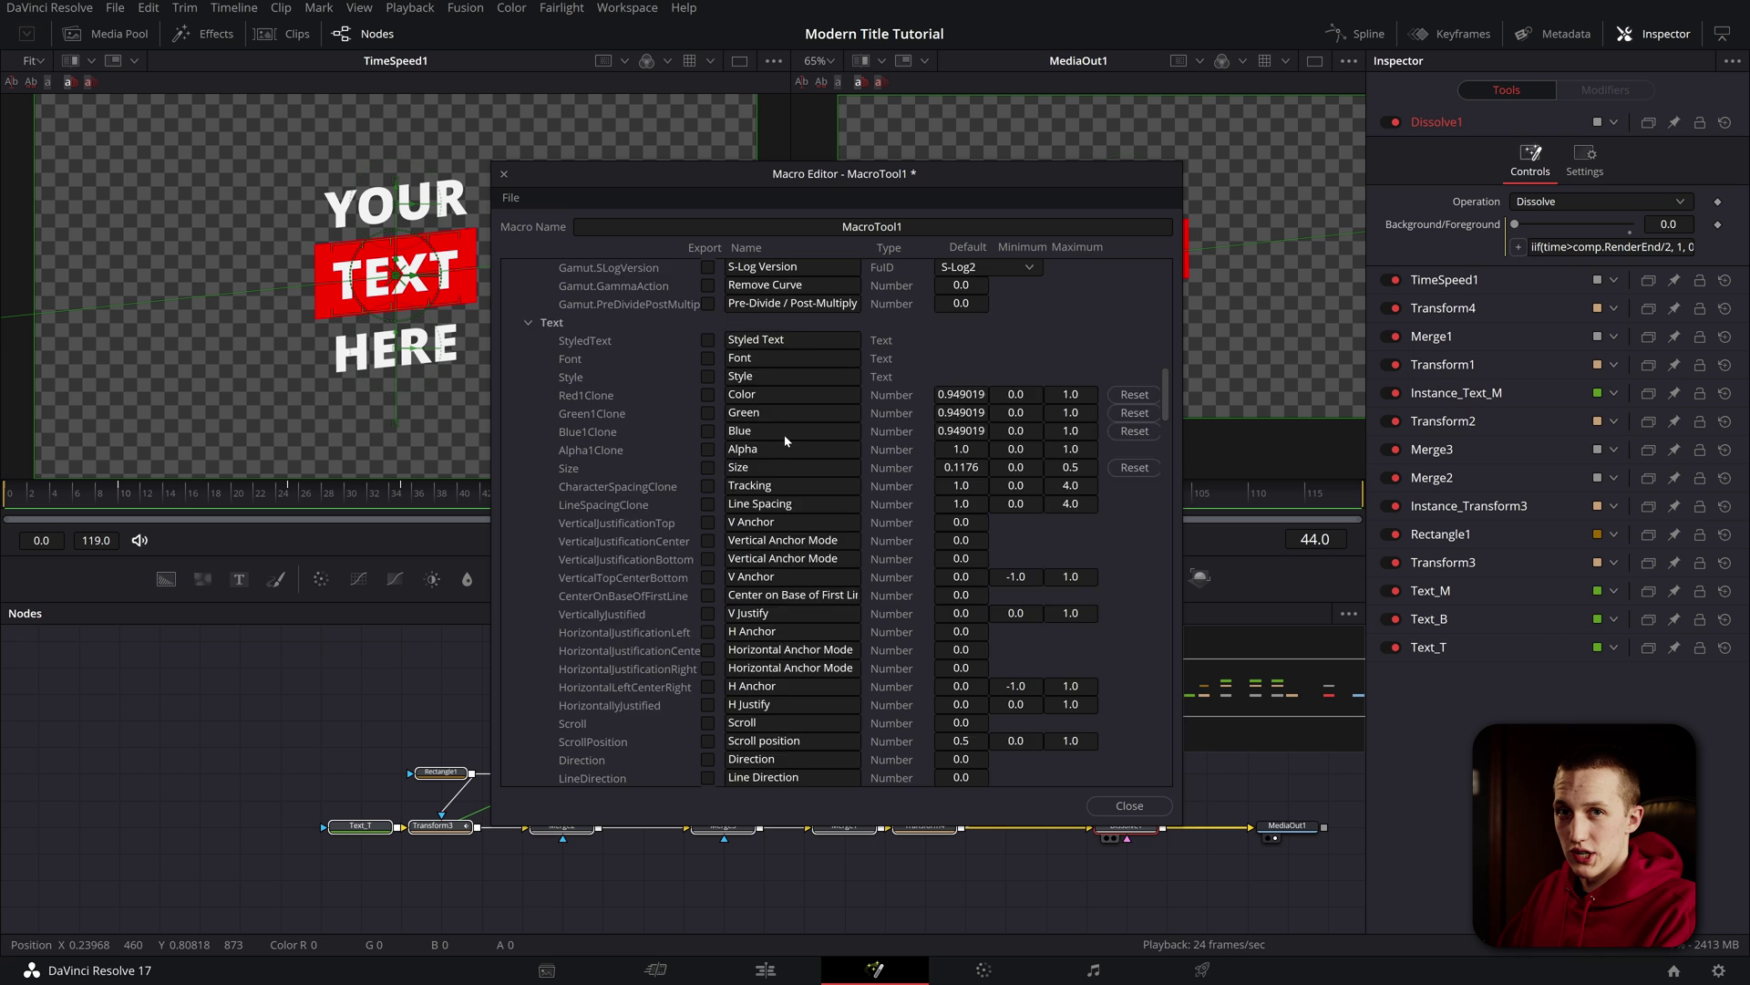
{"action": "scroll", "coordinate": [777, 454], "scroll_direction": "up", "scroll_amount": 3}
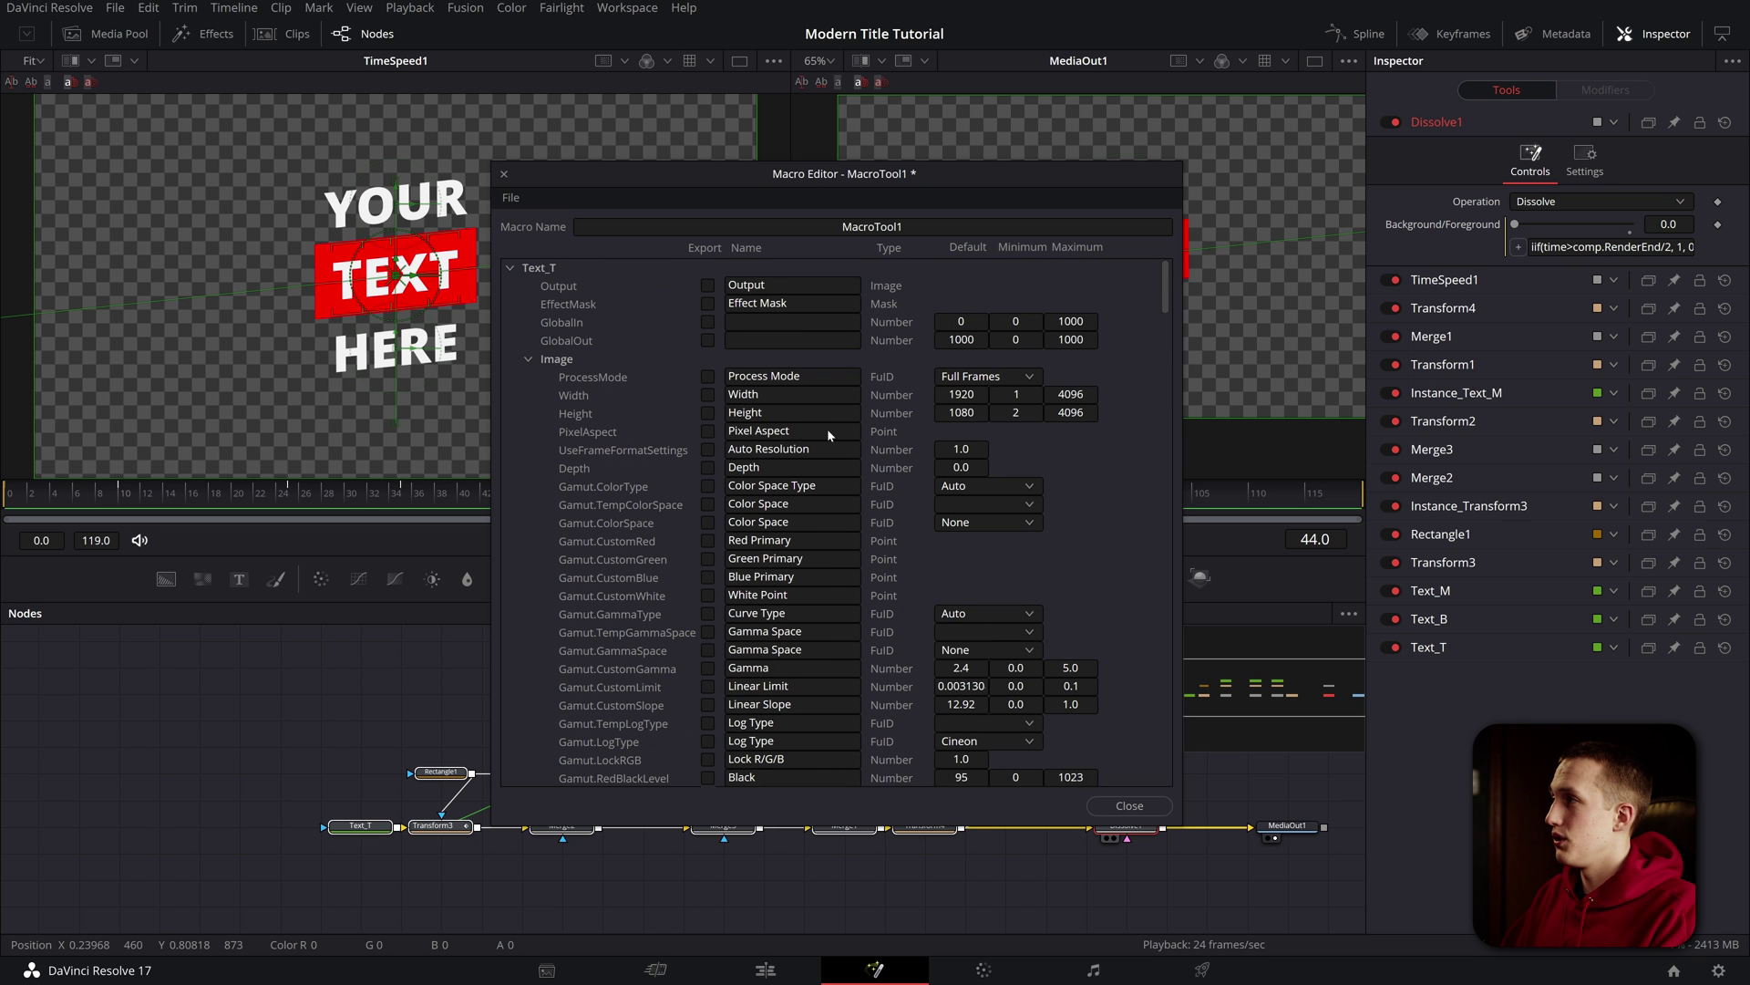
{"action": "double_click", "coordinate": [594, 226]}
{"action": "type", "text": "Modern "}
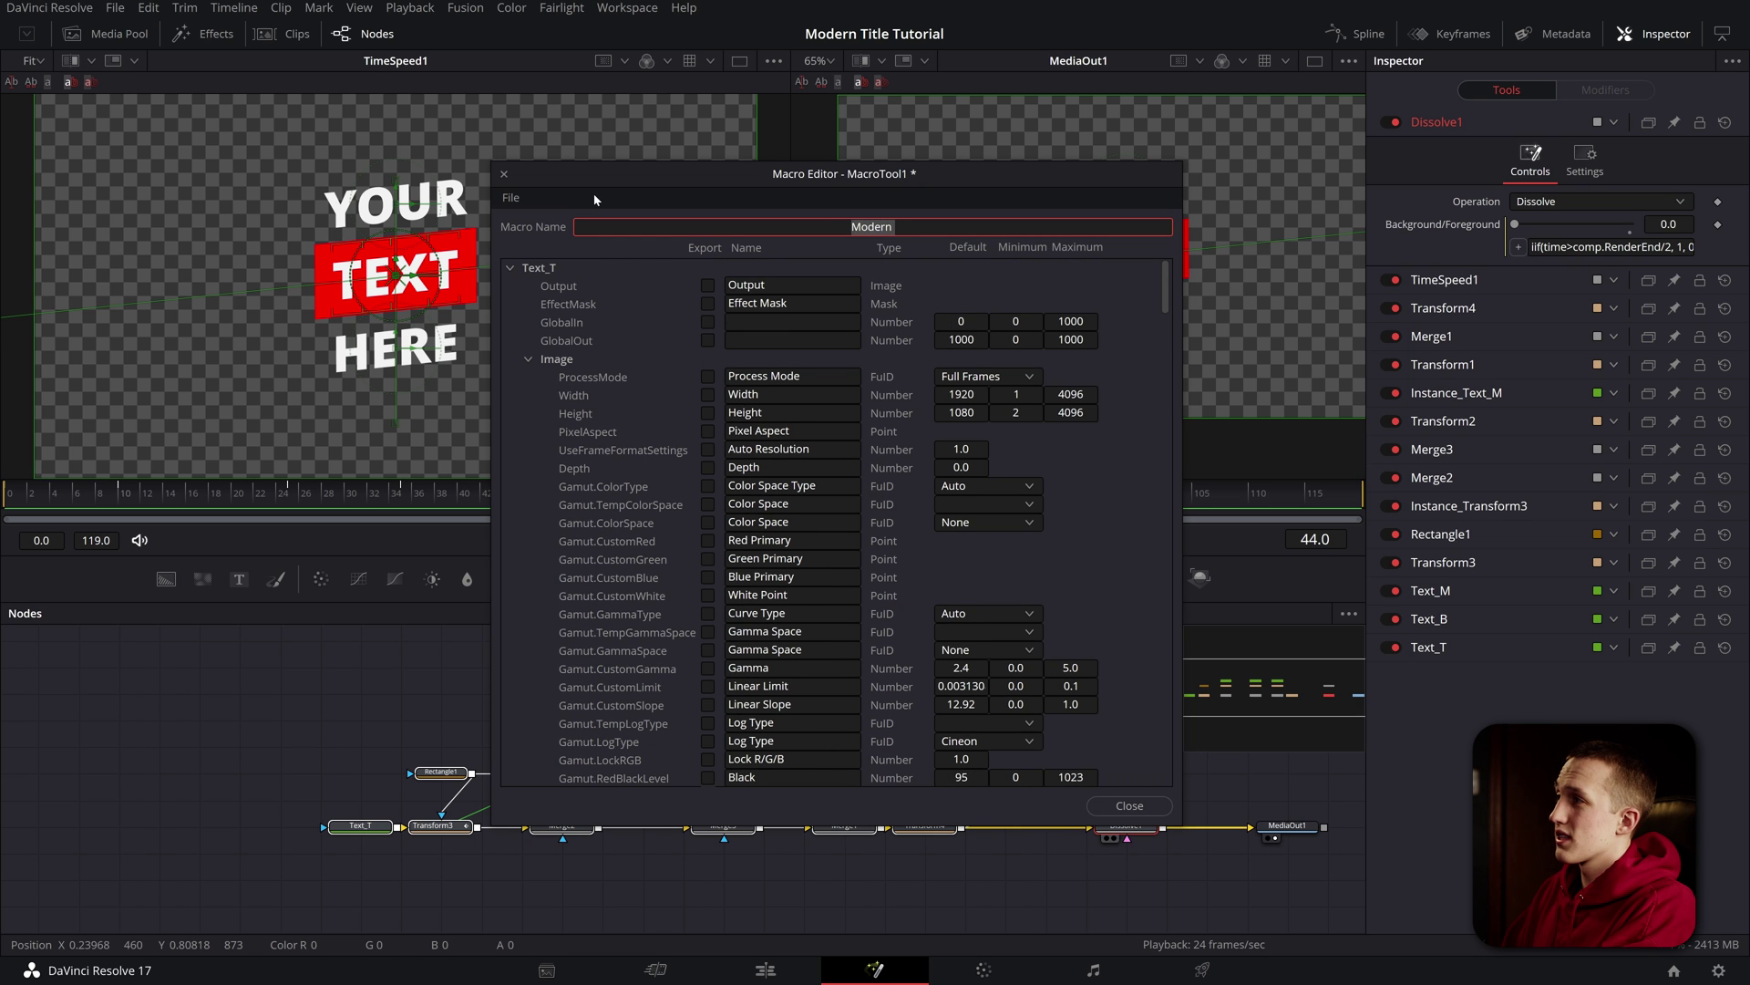
{"action": "type", "text": "Title Animation"}
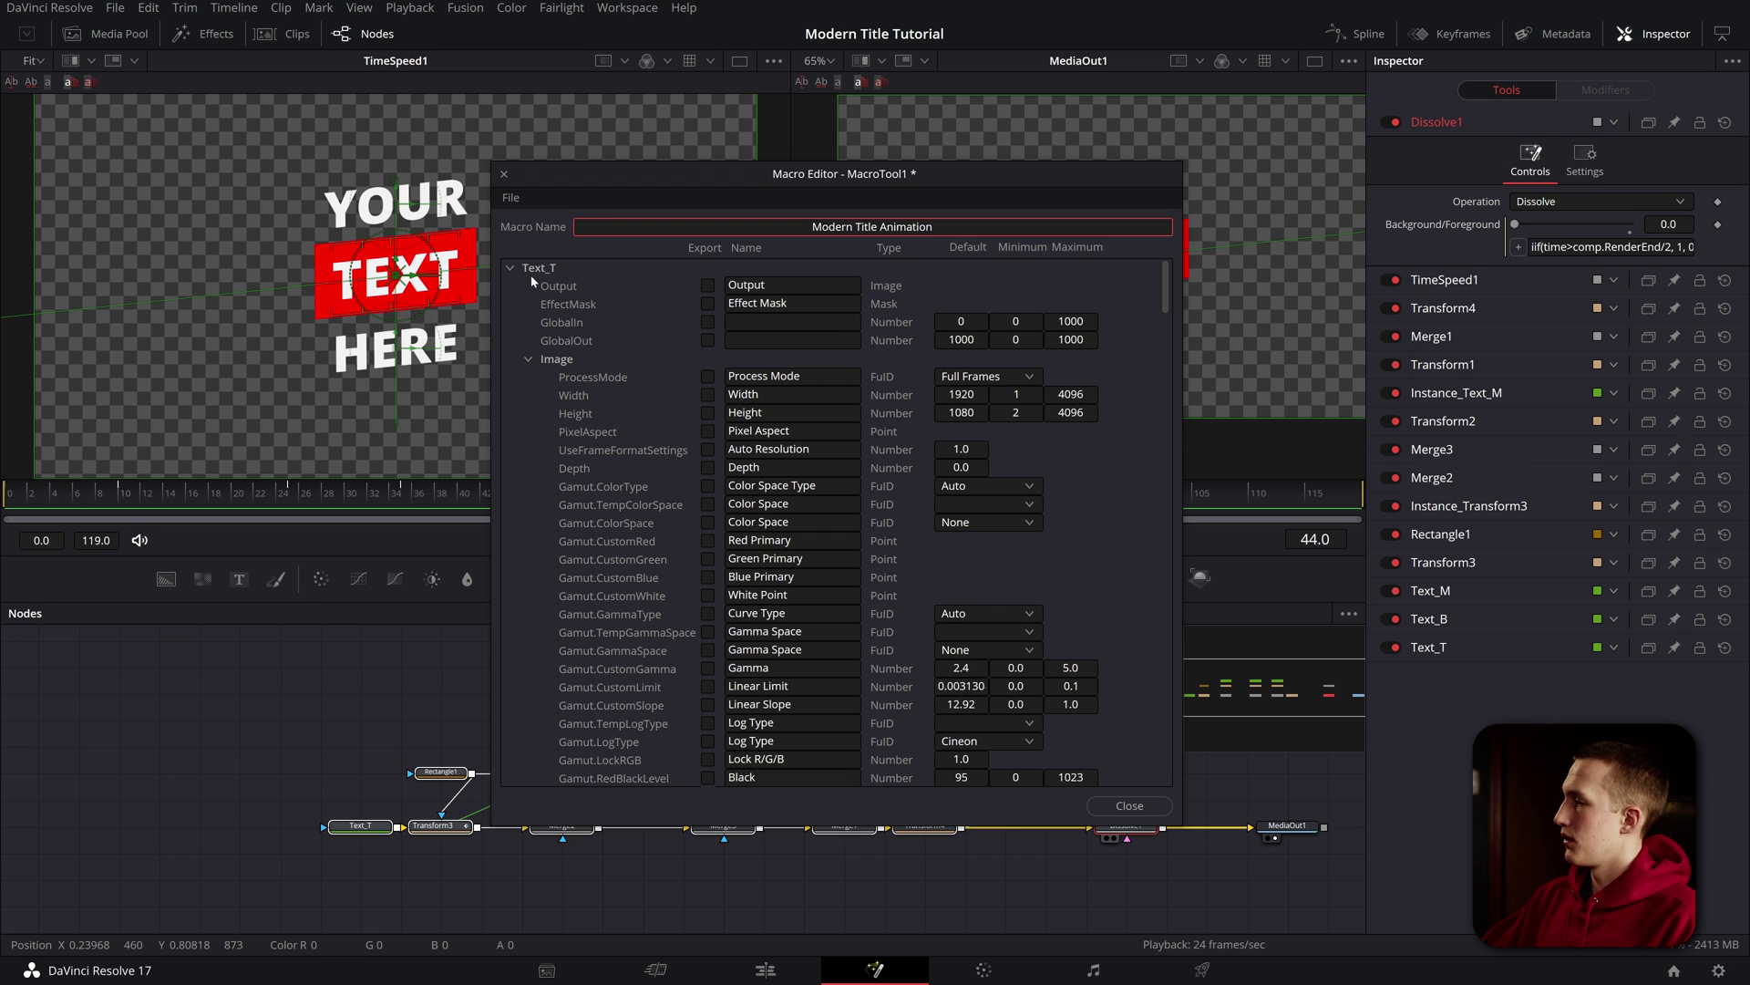
{"action": "key", "text": "Return"}
- Export Text_T's Styled Text, Green and Blue colour, Size, Tracking and Line Spacing controls
{"action": "left_click", "coordinate": [528, 359]}
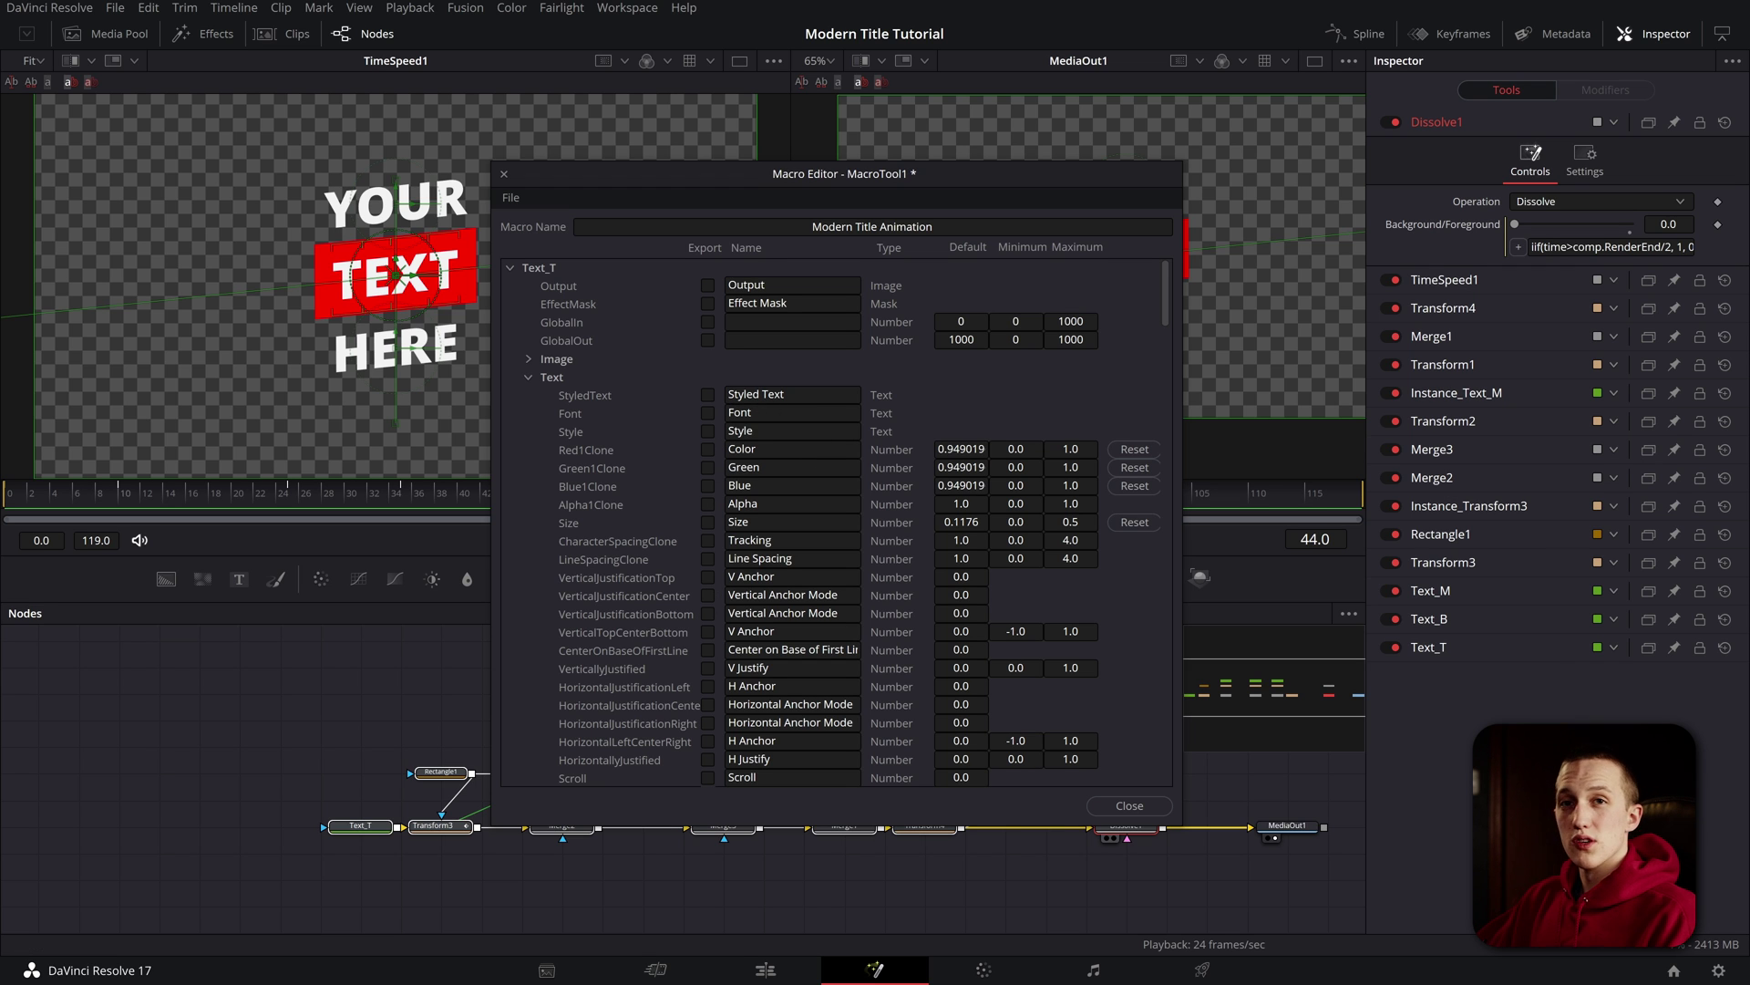
{"action": "left_click", "coordinate": [708, 395]}
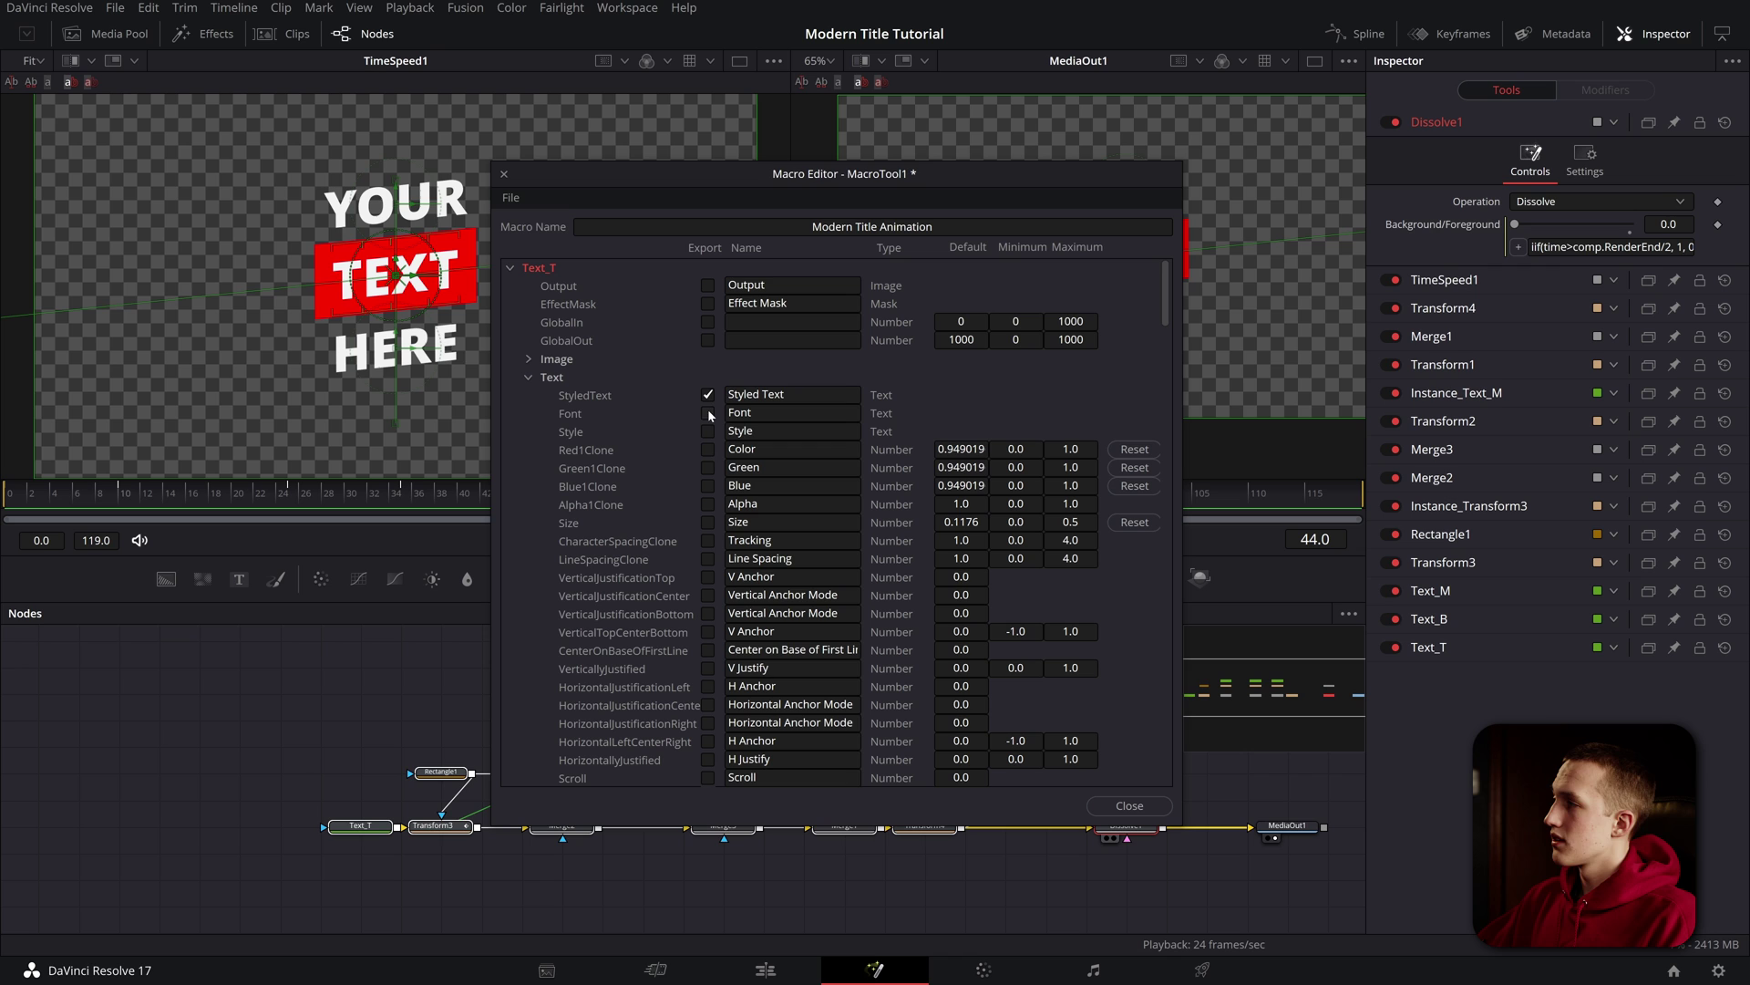
{"action": "left_click", "coordinate": [707, 467]}
{"action": "left_click", "coordinate": [708, 486]}
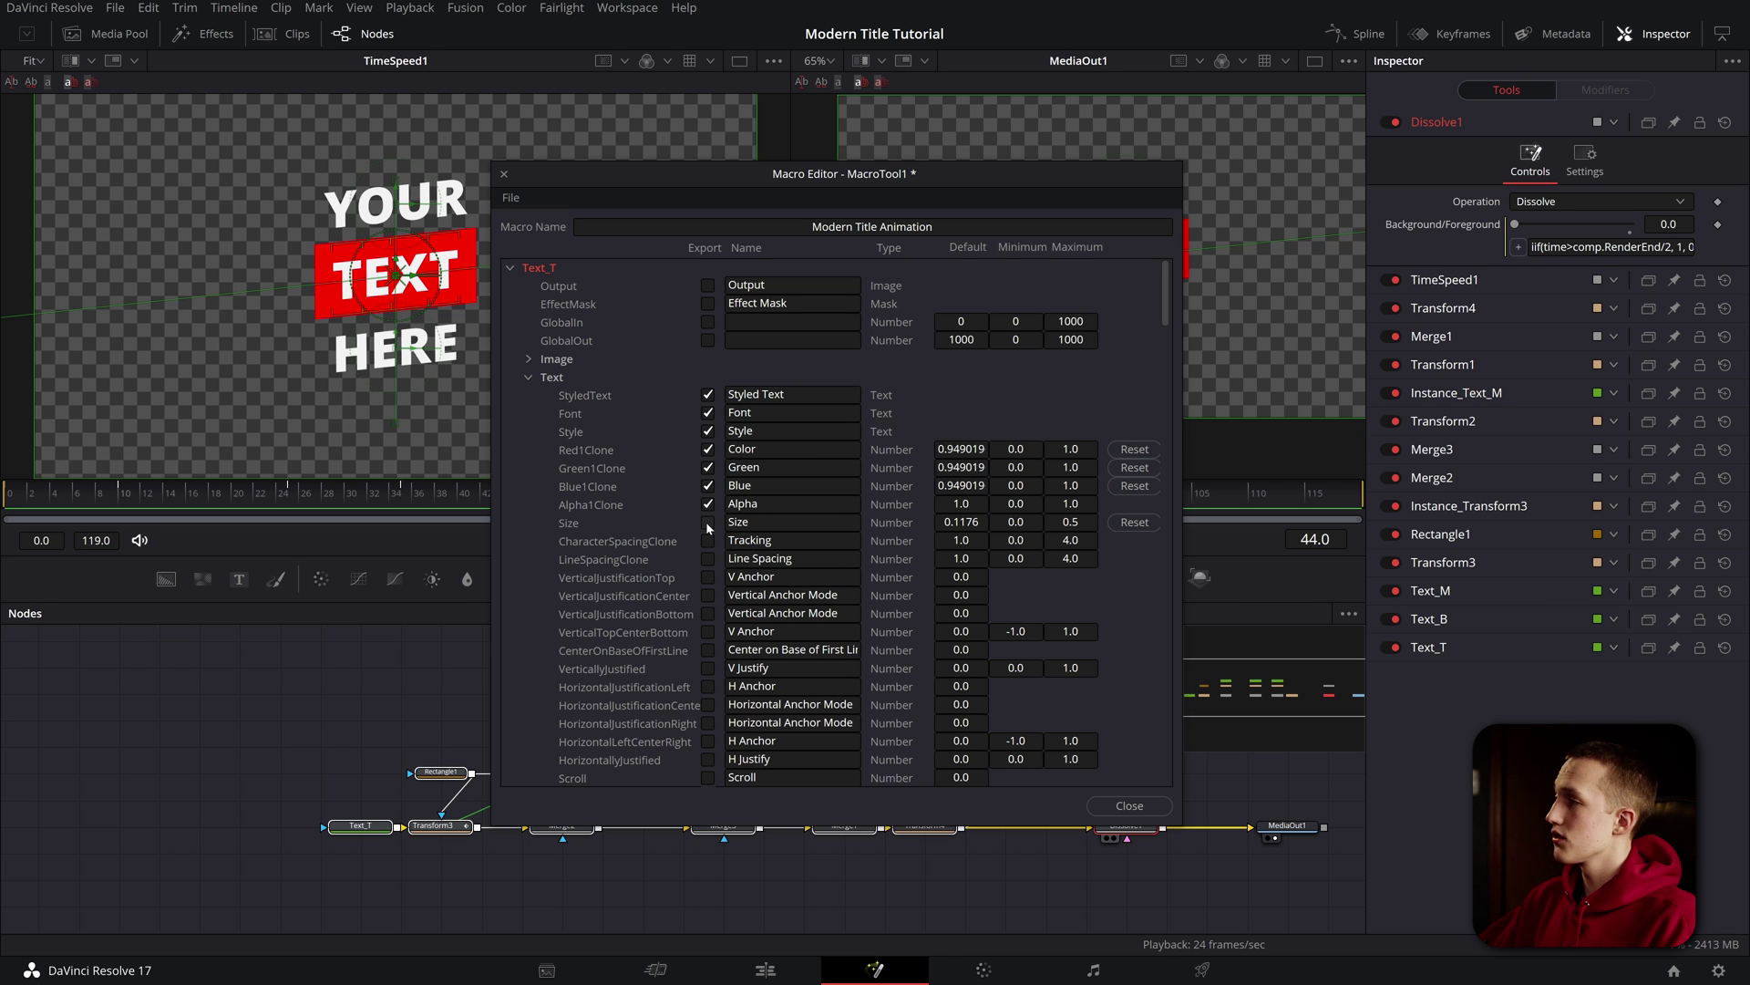
{"action": "left_click", "coordinate": [707, 523]}
{"action": "left_click", "coordinate": [708, 540]}
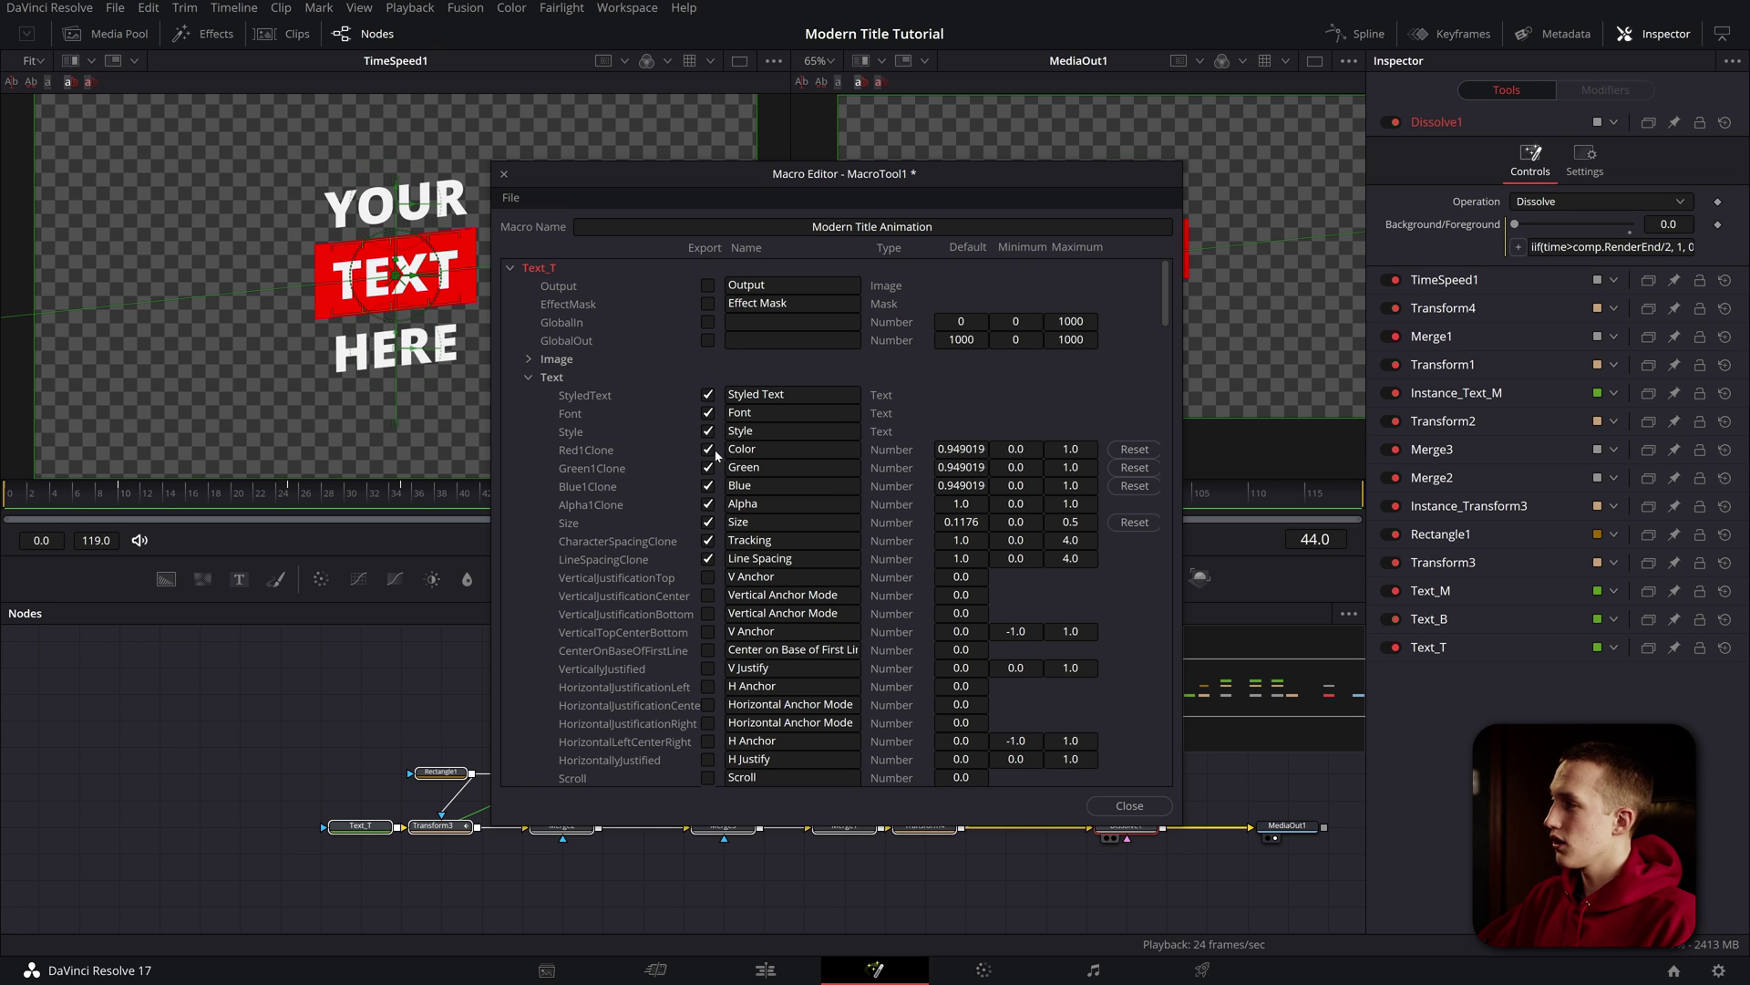
{"action": "left_click", "coordinate": [707, 556]}
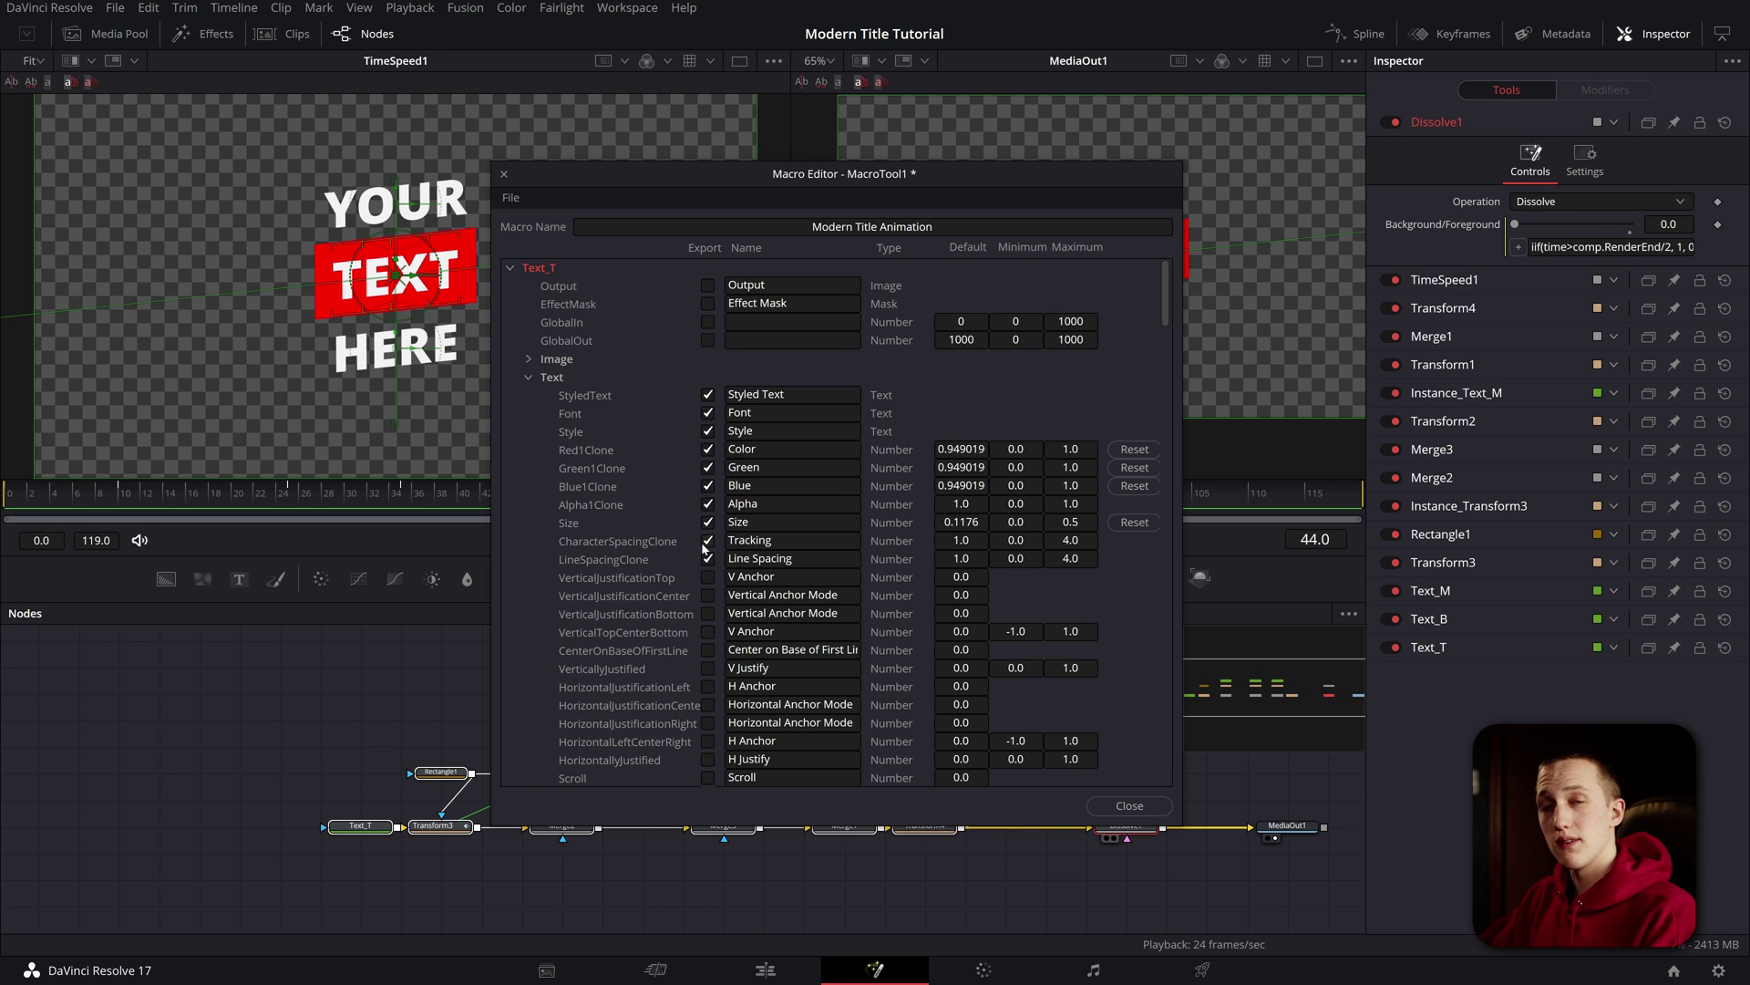
{"action": "left_click", "coordinate": [510, 268]}
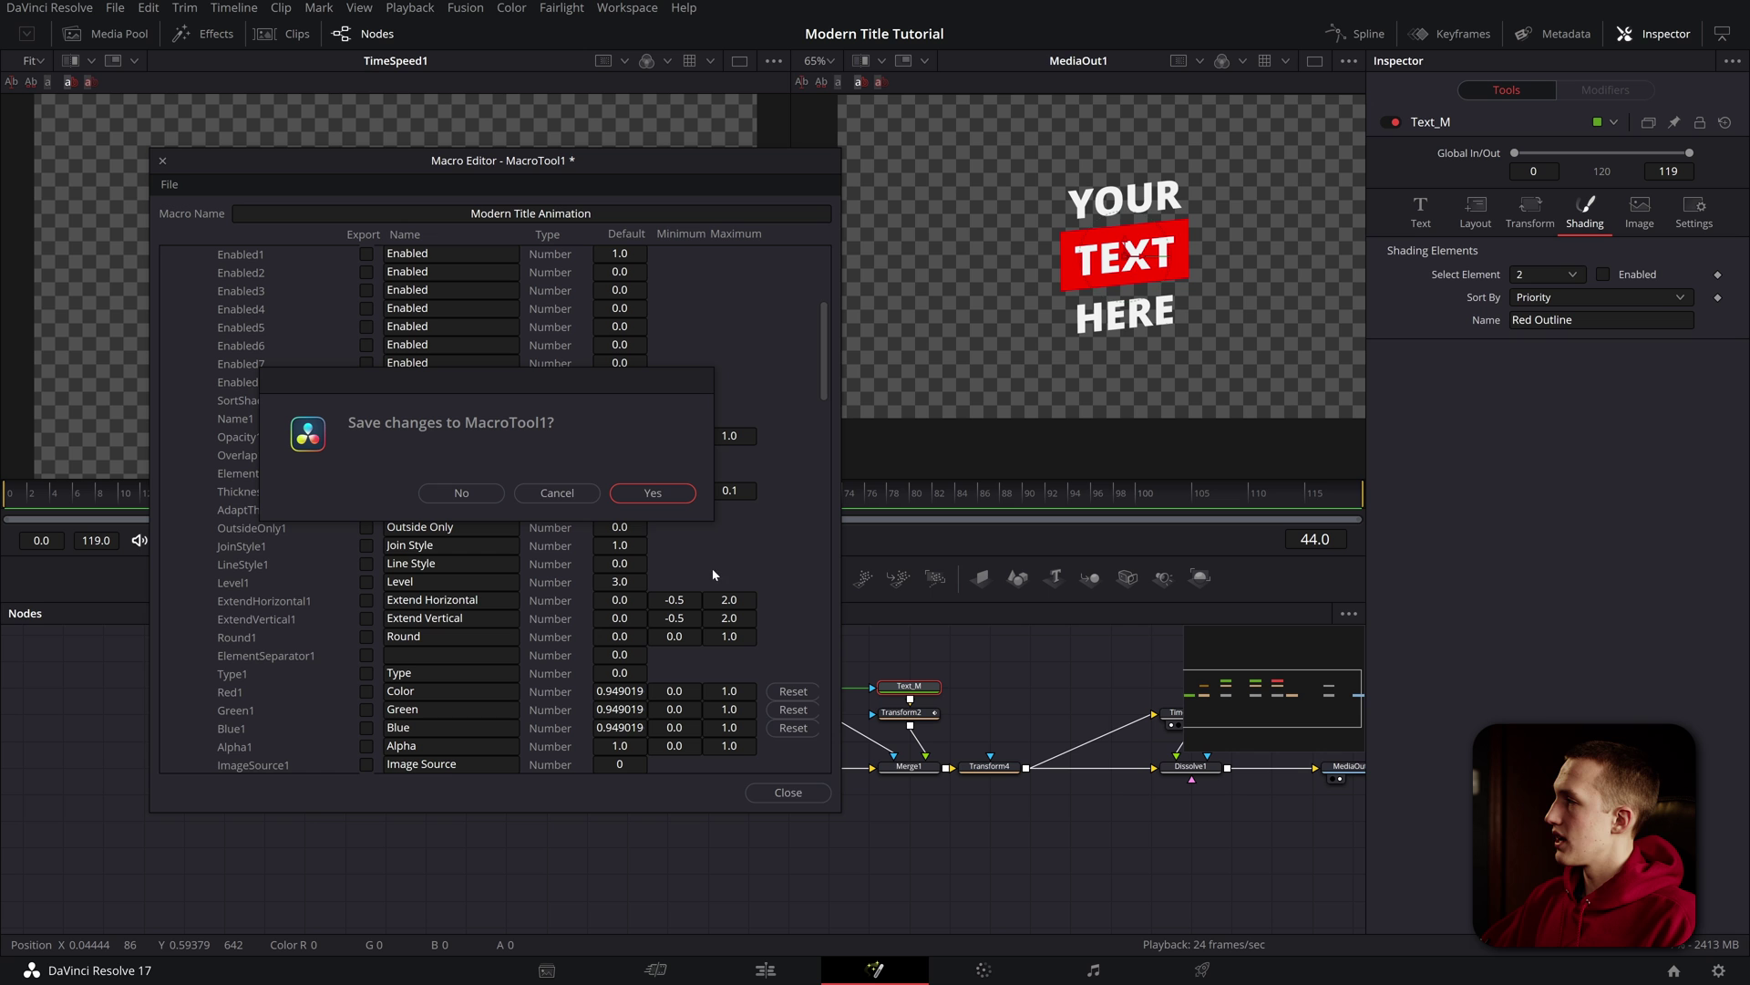
- Confirm saving the macro and browse to the Fusion > Templates > Edit > Titles folder
{"action": "left_click", "coordinate": [653, 493]}
{"action": "left_click_drag", "start_coordinate": [796, 70], "coordinate": [1038, 182]}
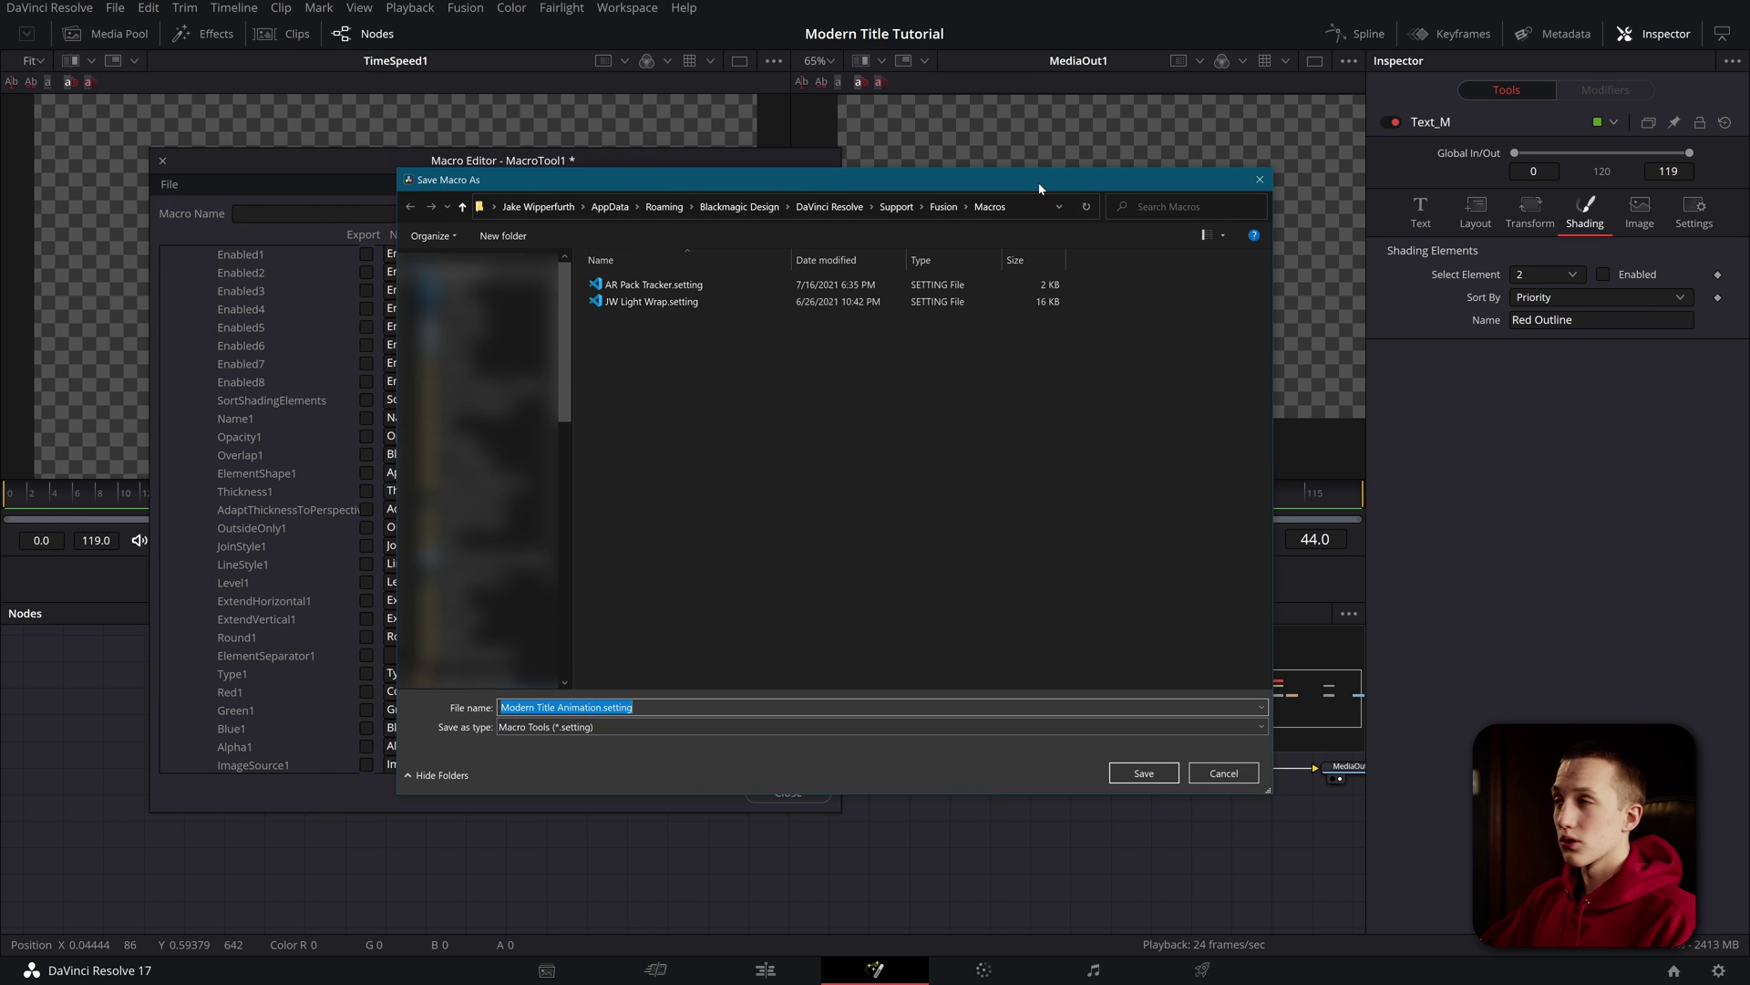
{"action": "left_click", "coordinate": [950, 215]}
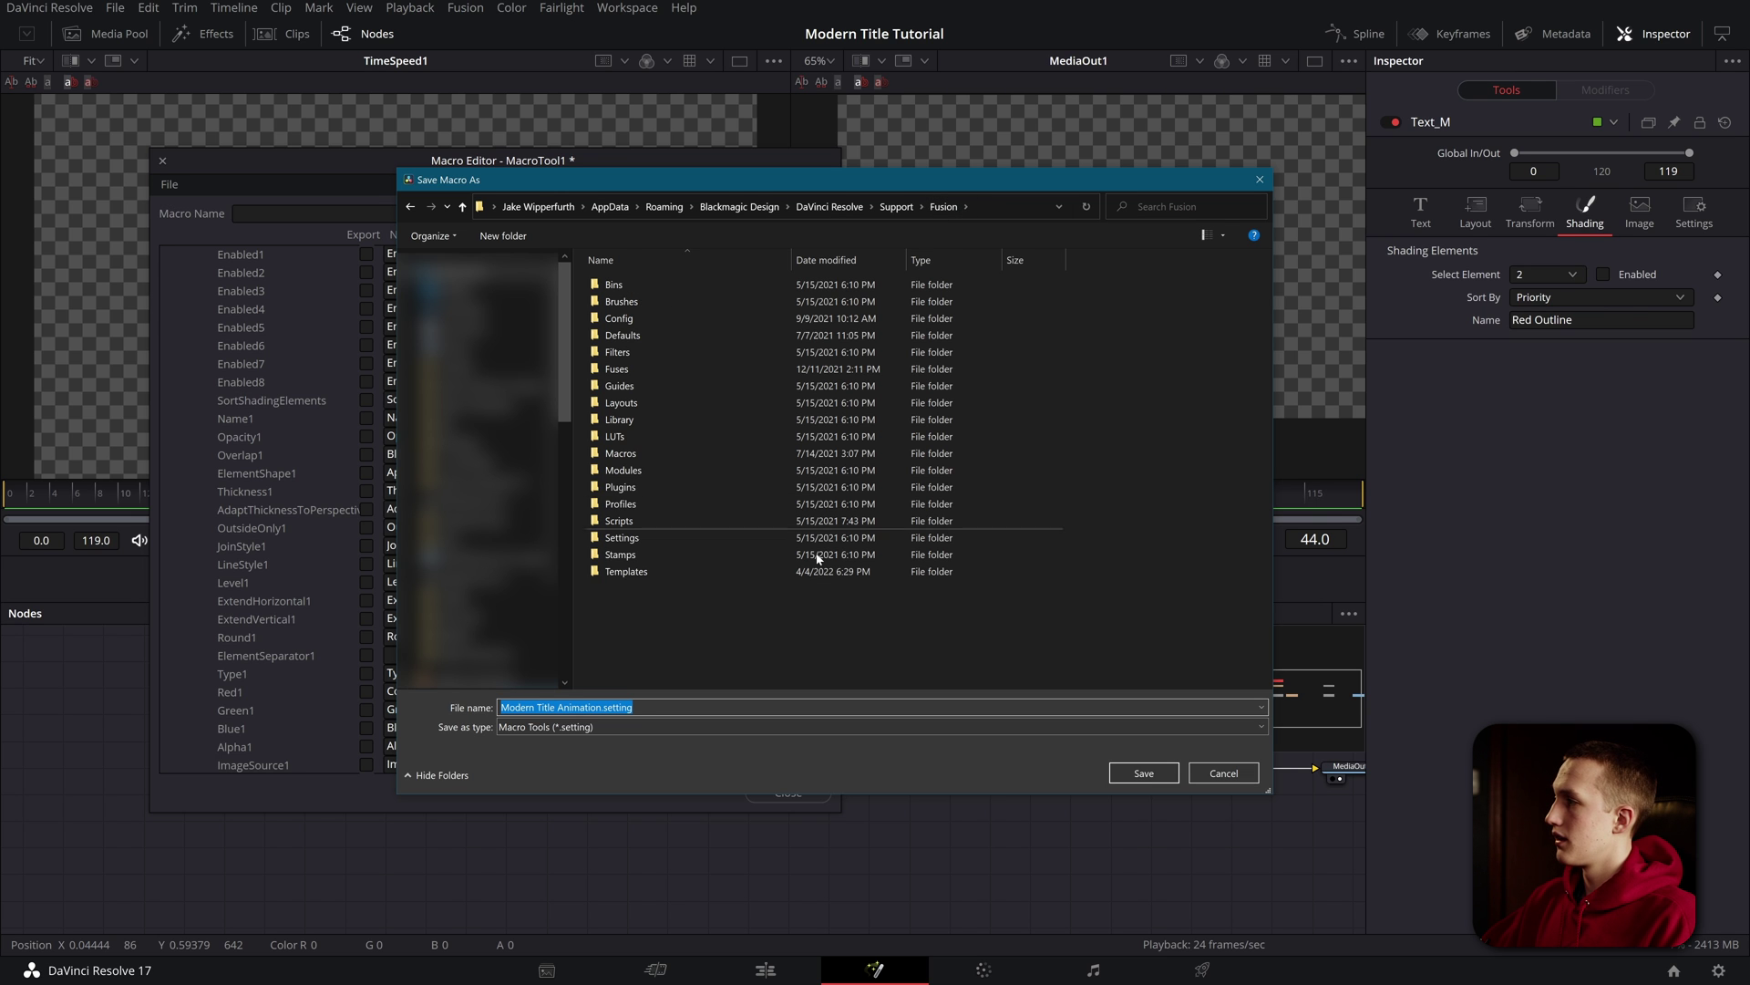
{"action": "double_click", "coordinate": [641, 573]}
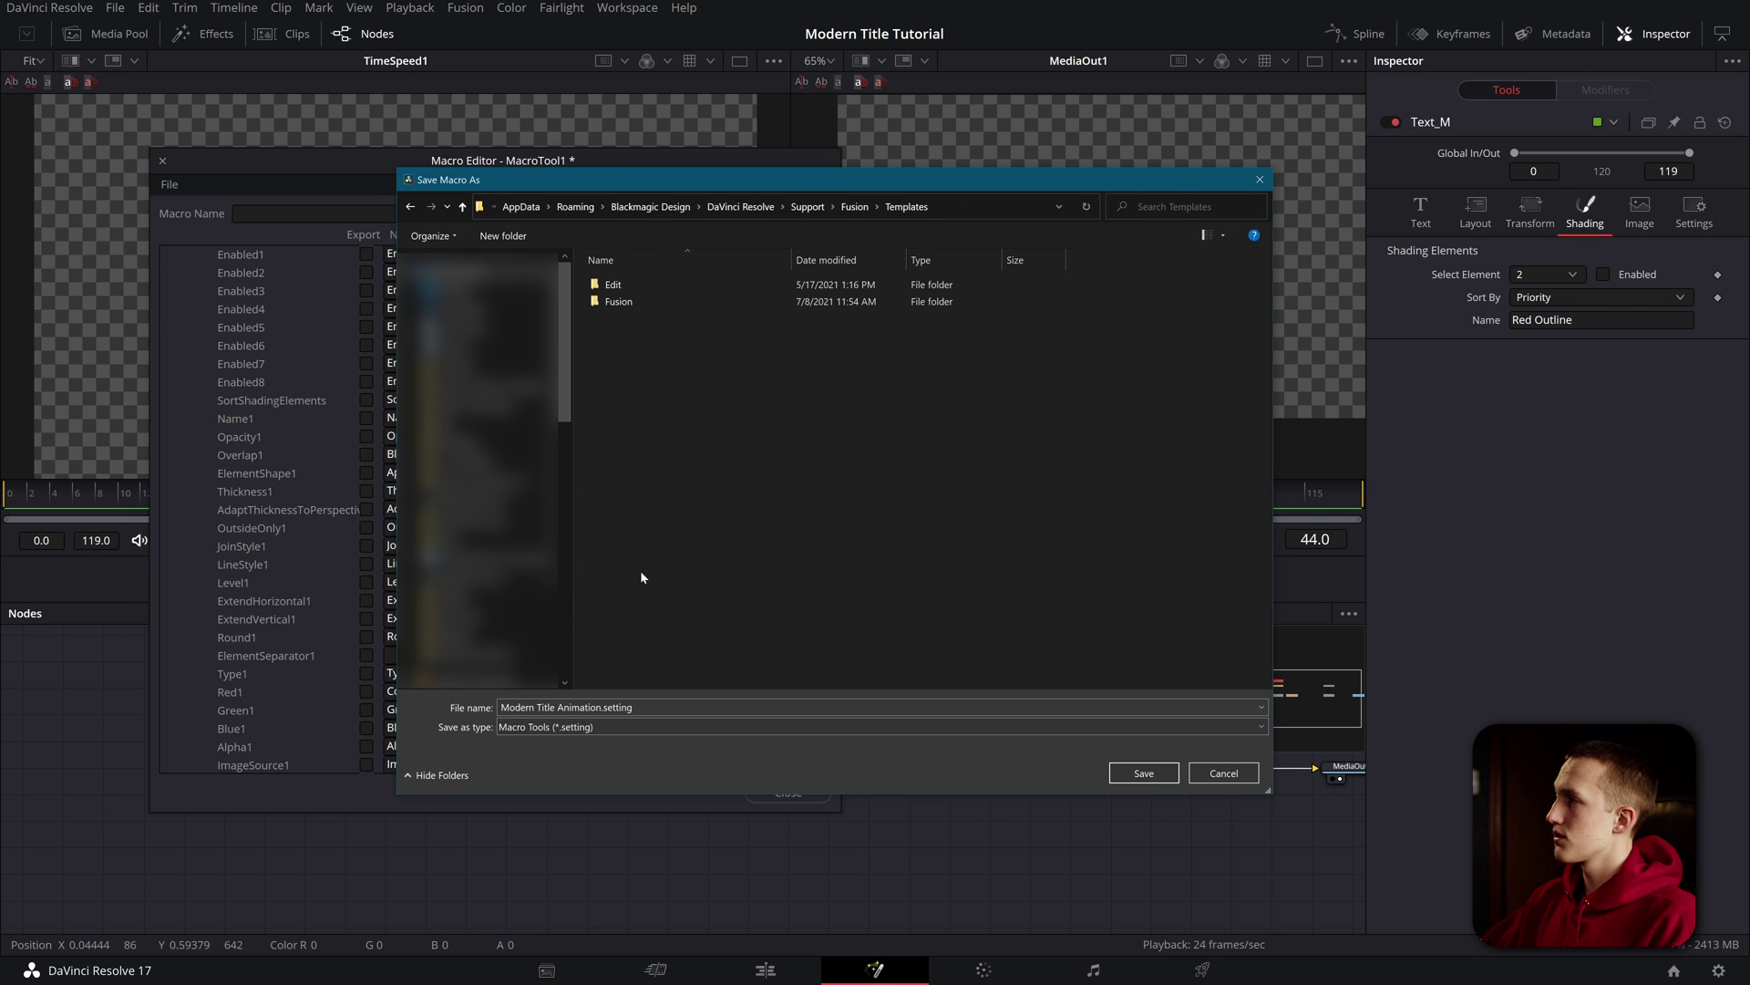
{"action": "double_click", "coordinate": [612, 284]}
{"action": "double_click", "coordinate": [621, 318]}
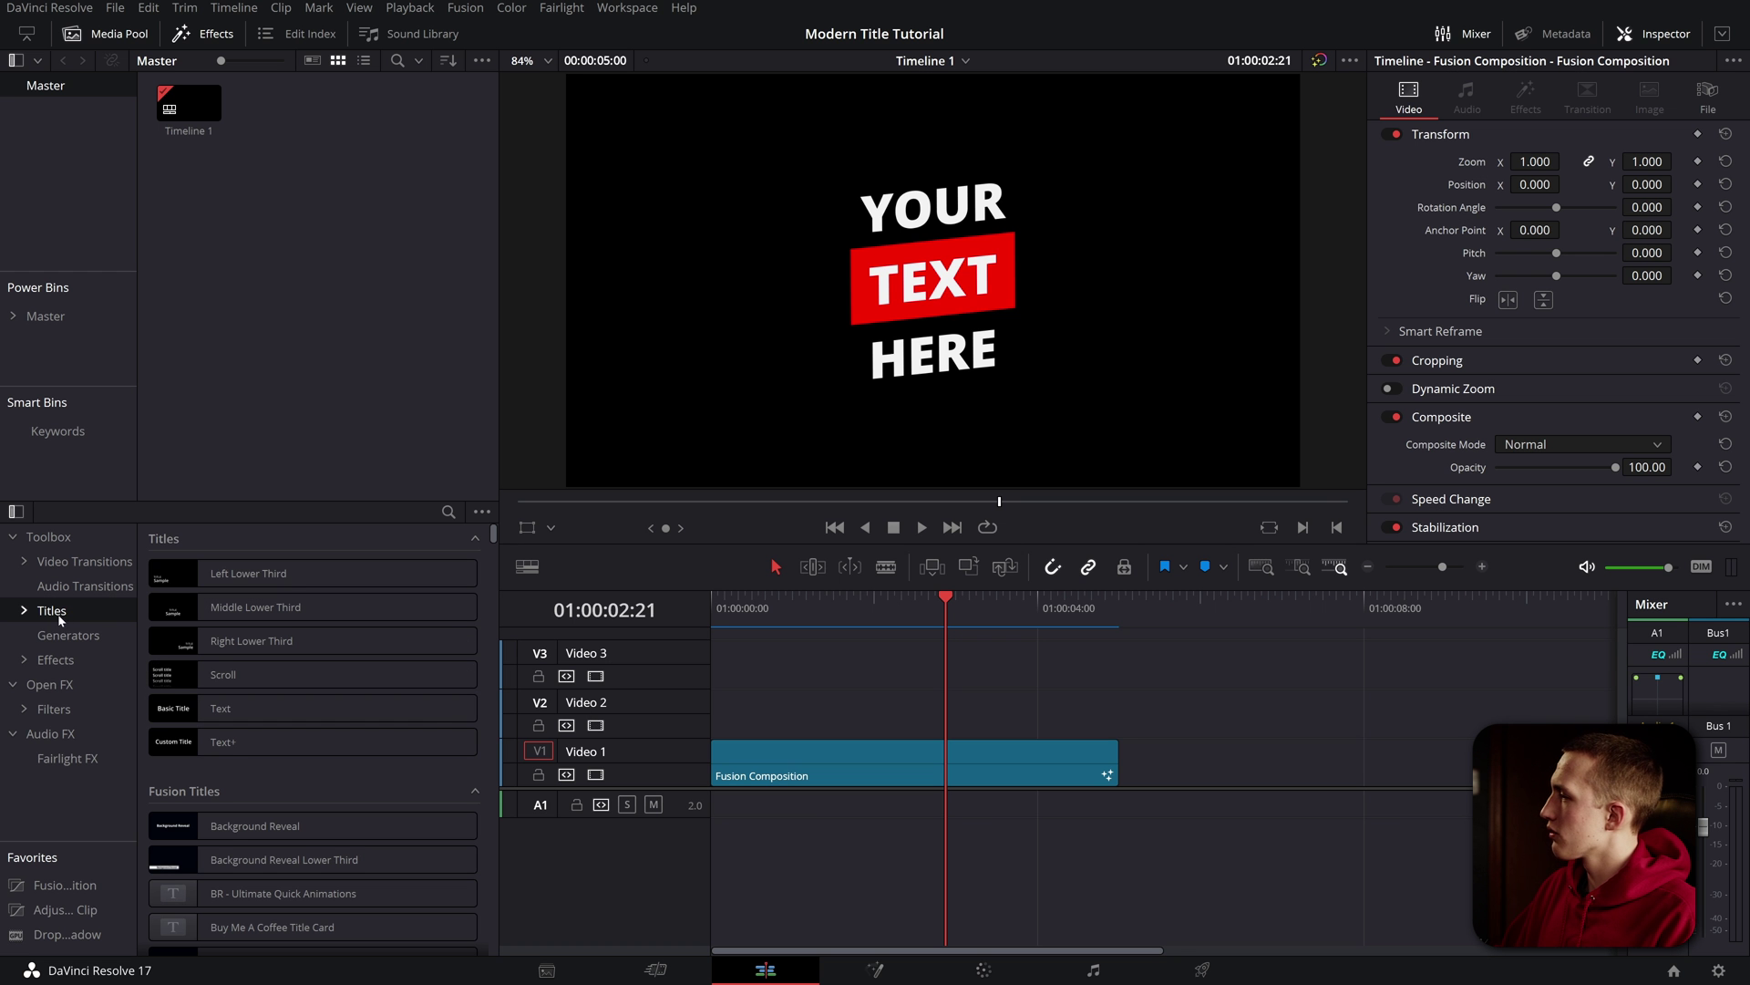
- Search Titles for 'ode', drop Modern Title Animation onto V2, and park at 01:00:07:18
{"action": "left_click", "coordinate": [438, 516]}
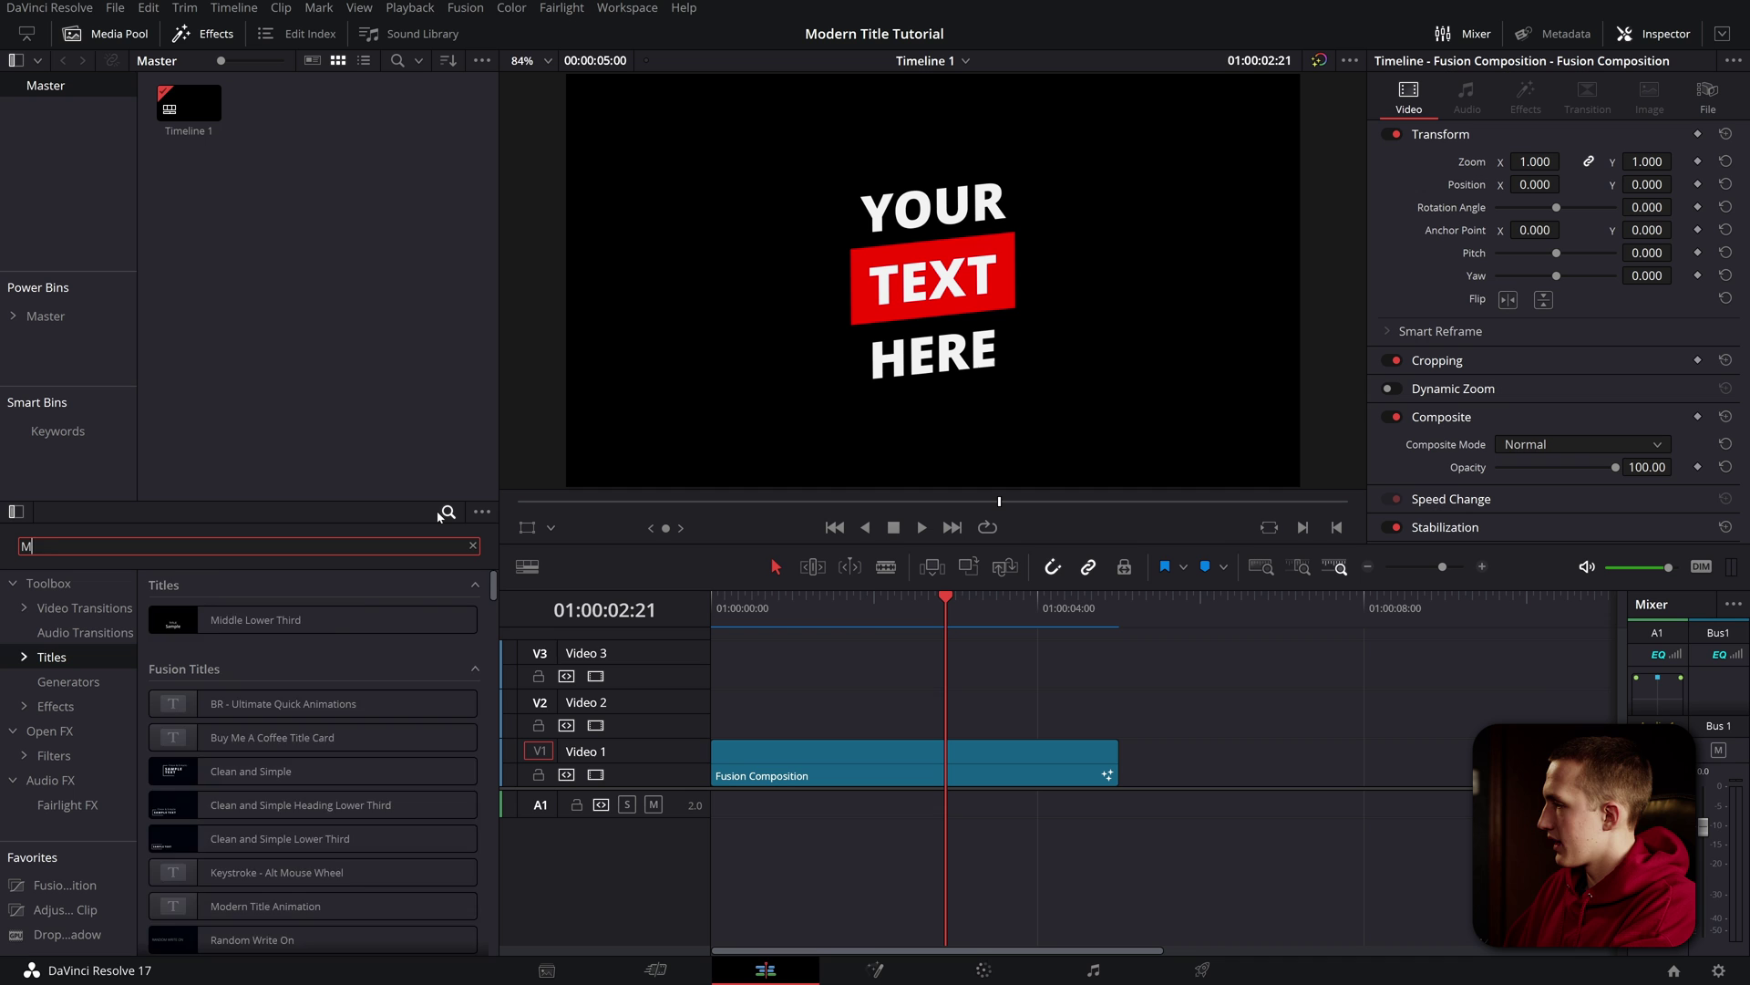
{"action": "type", "text": "oder"}
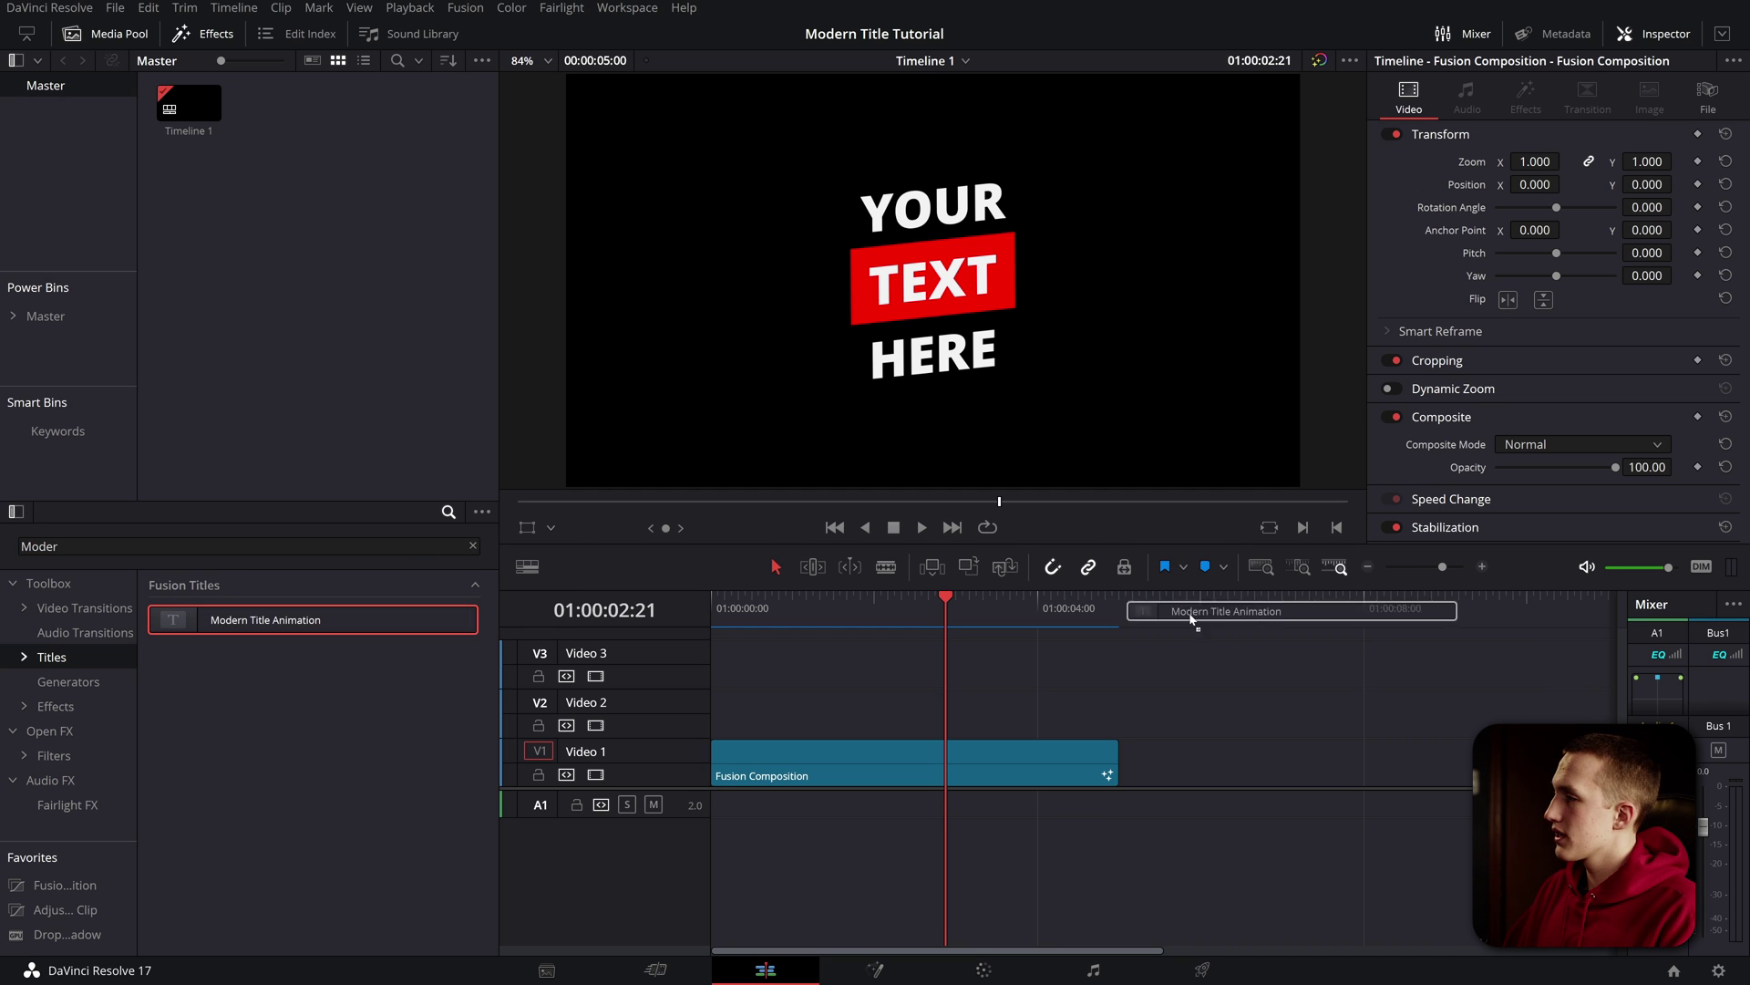
{"action": "left_click_drag", "start_coordinate": [1191, 618], "coordinate": [1240, 722]}
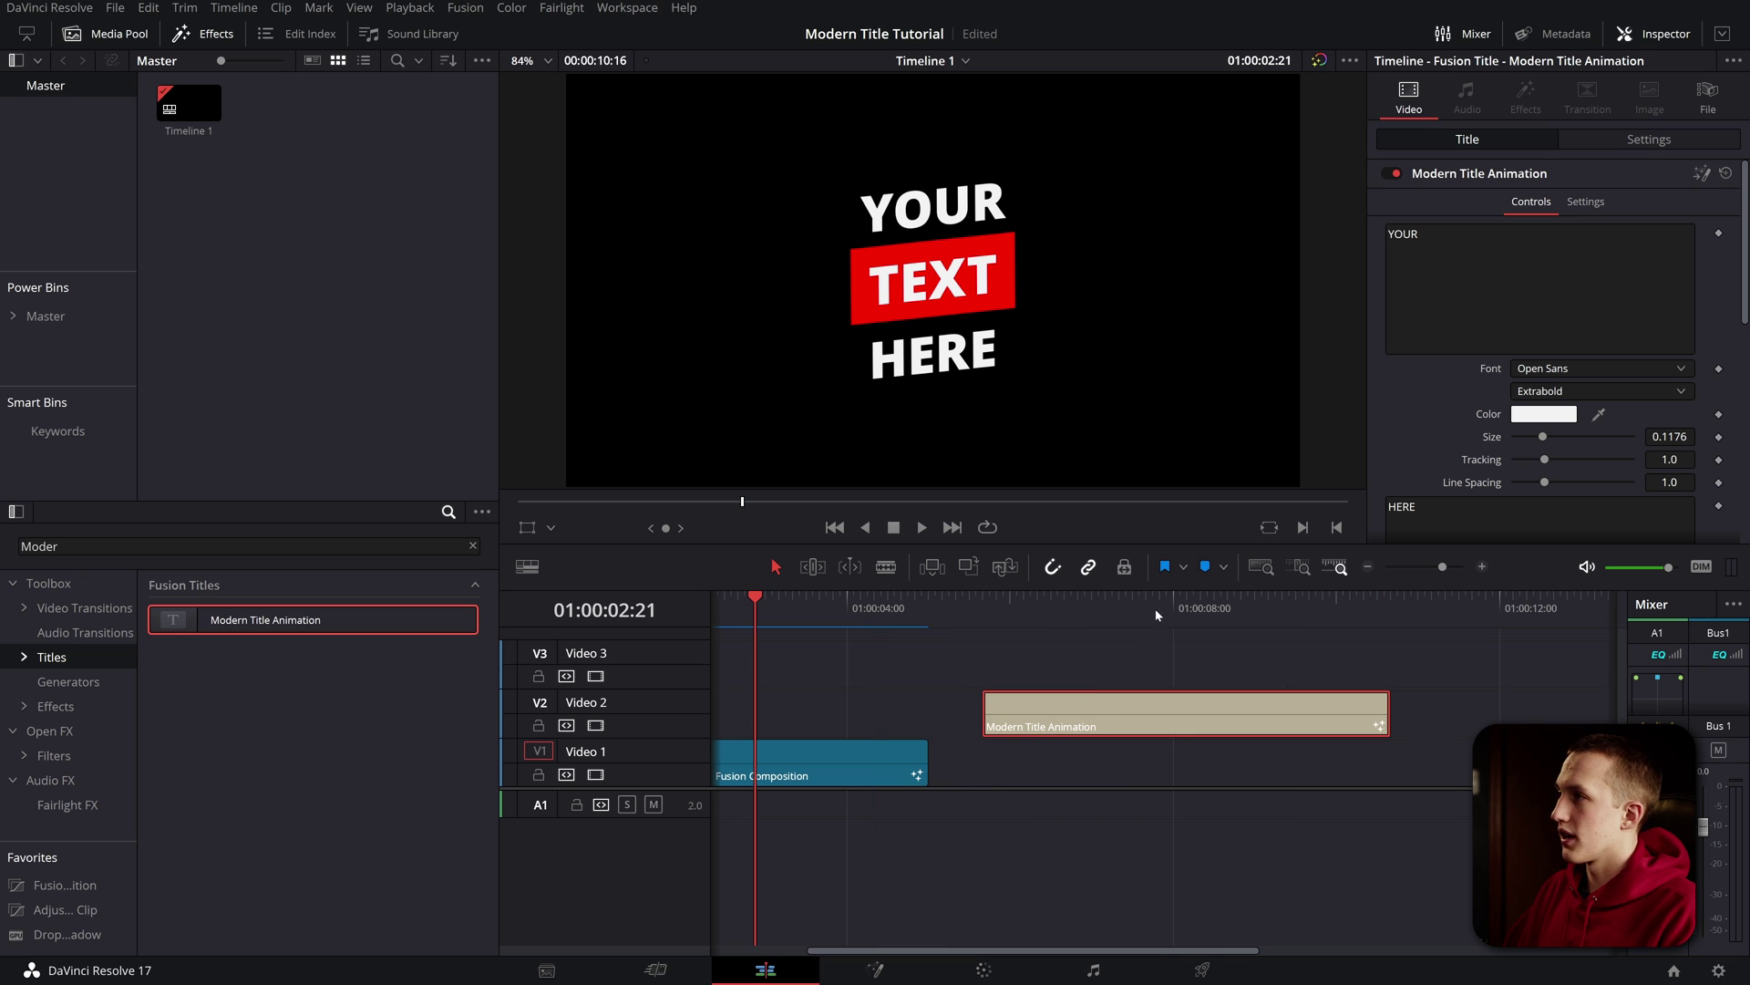
{"action": "scroll", "coordinate": [1644, 242], "scroll_direction": "down", "scroll_amount": 5}
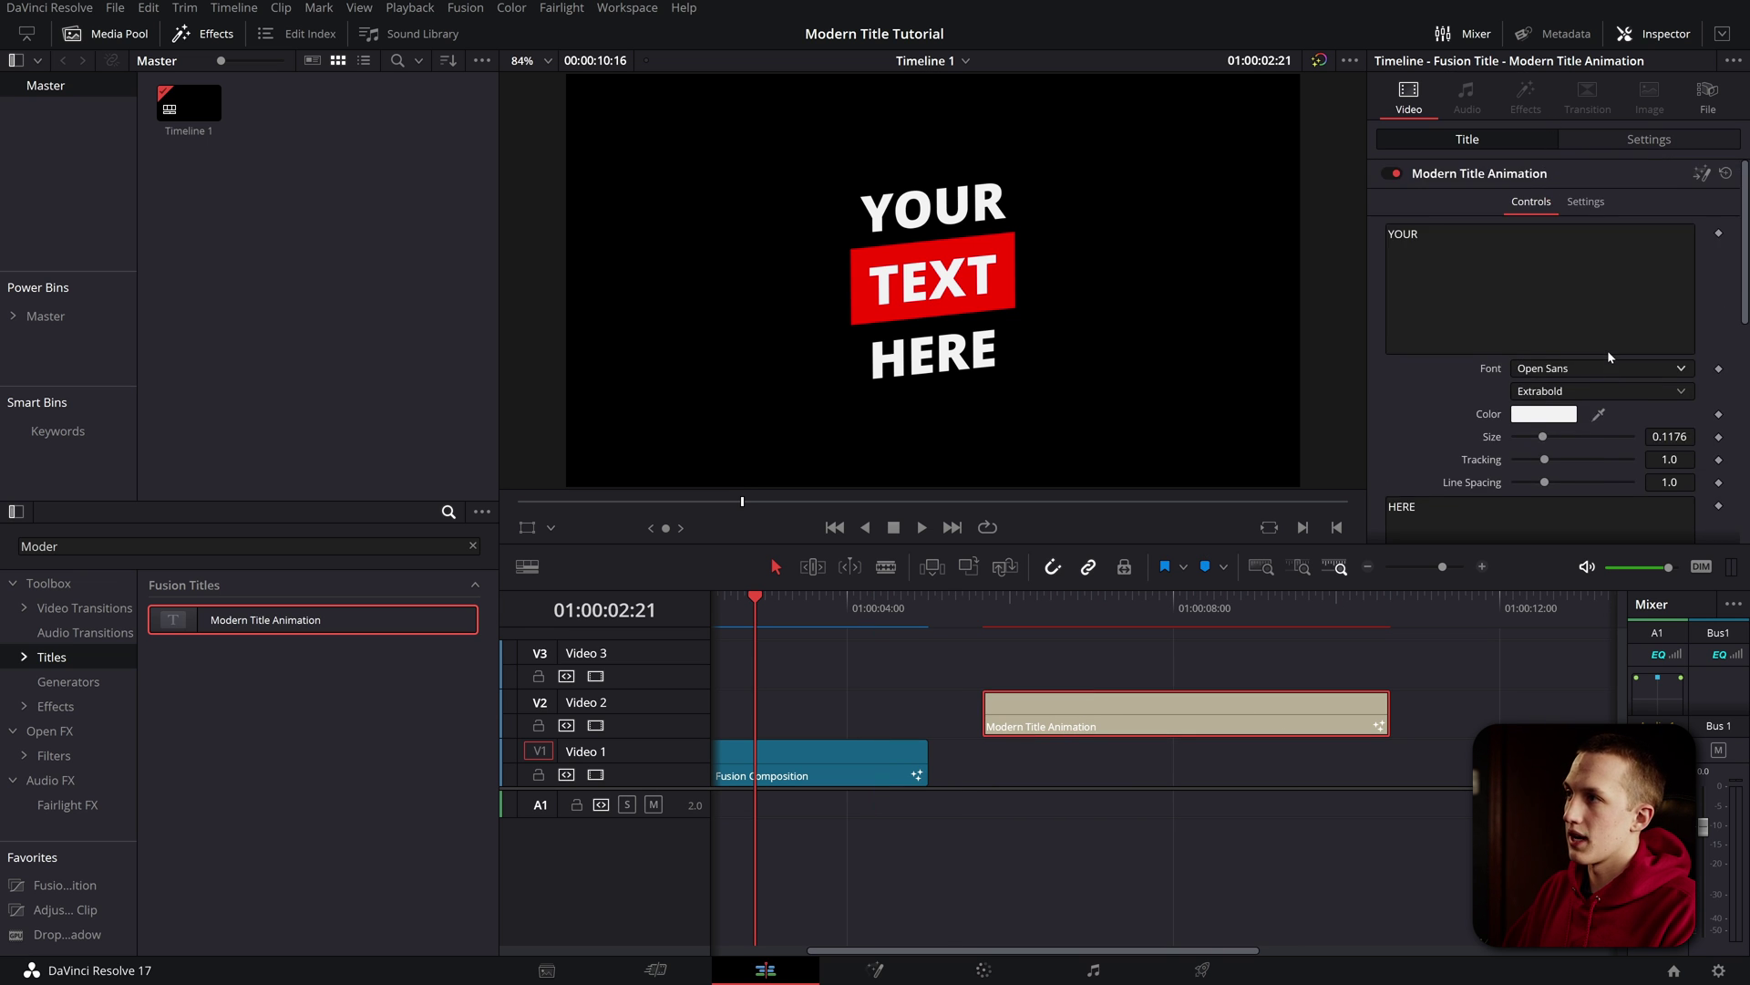
{"action": "scroll", "coordinate": [828, 612], "scroll_direction": "down", "scroll_amount": 4}
{"action": "left_click", "coordinate": [831, 613]}
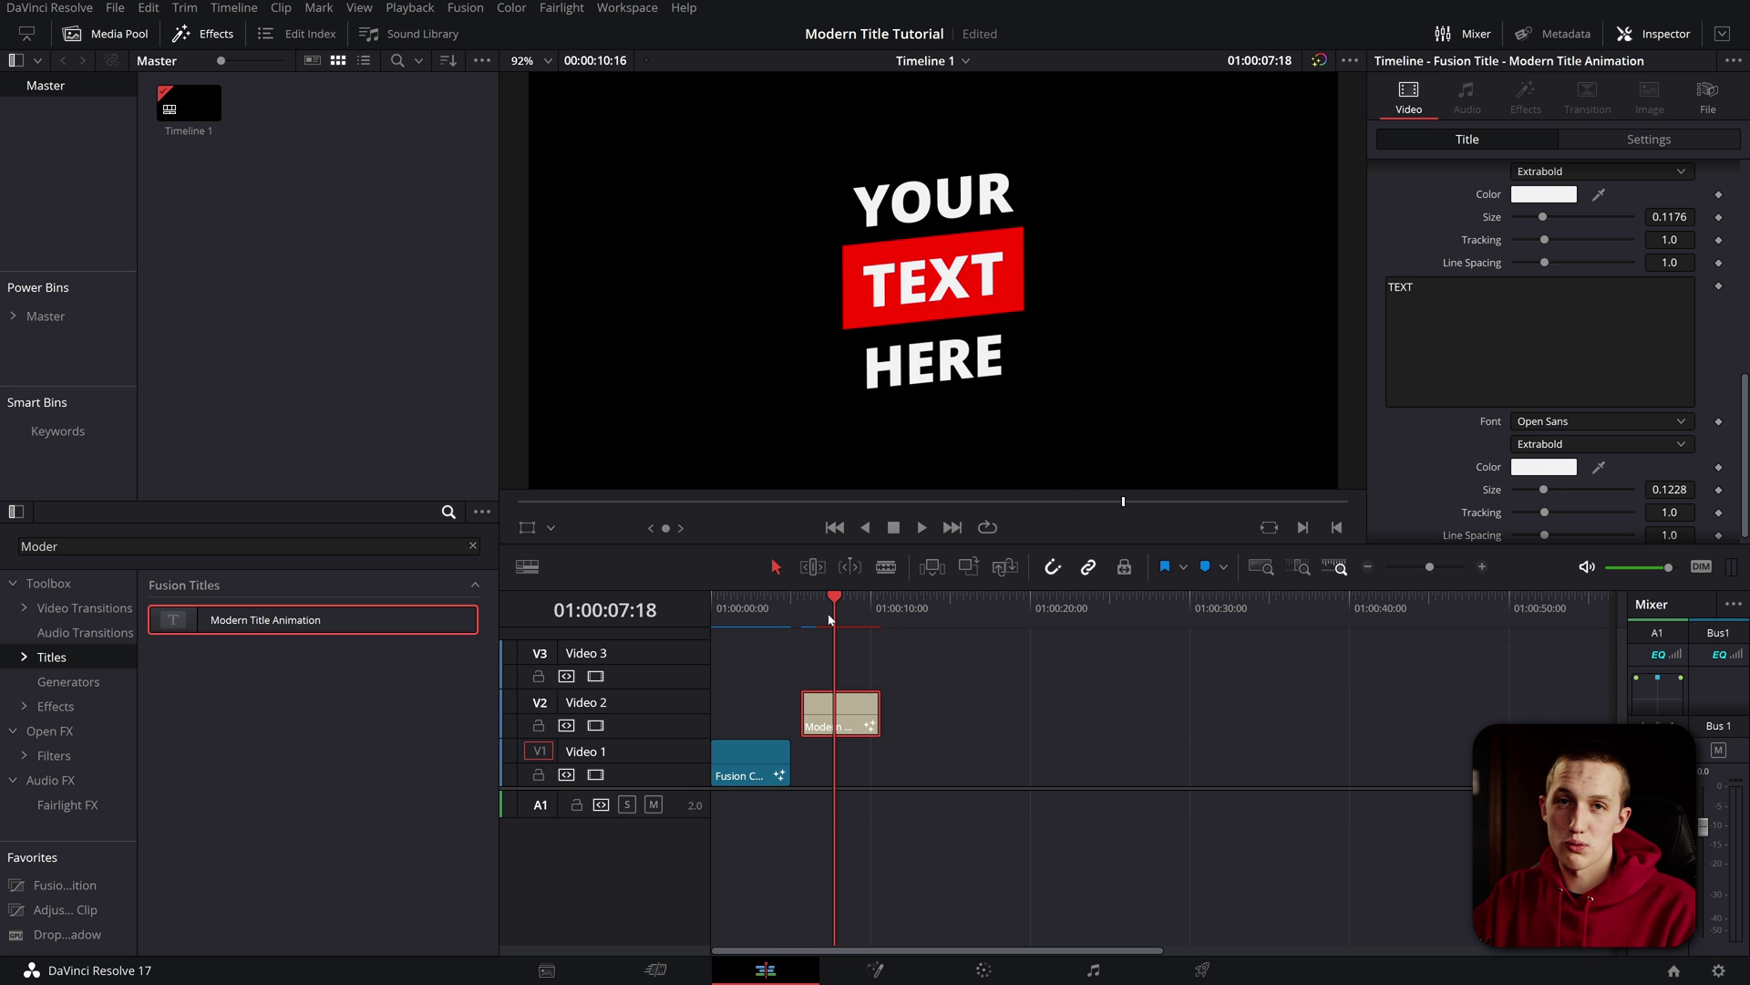